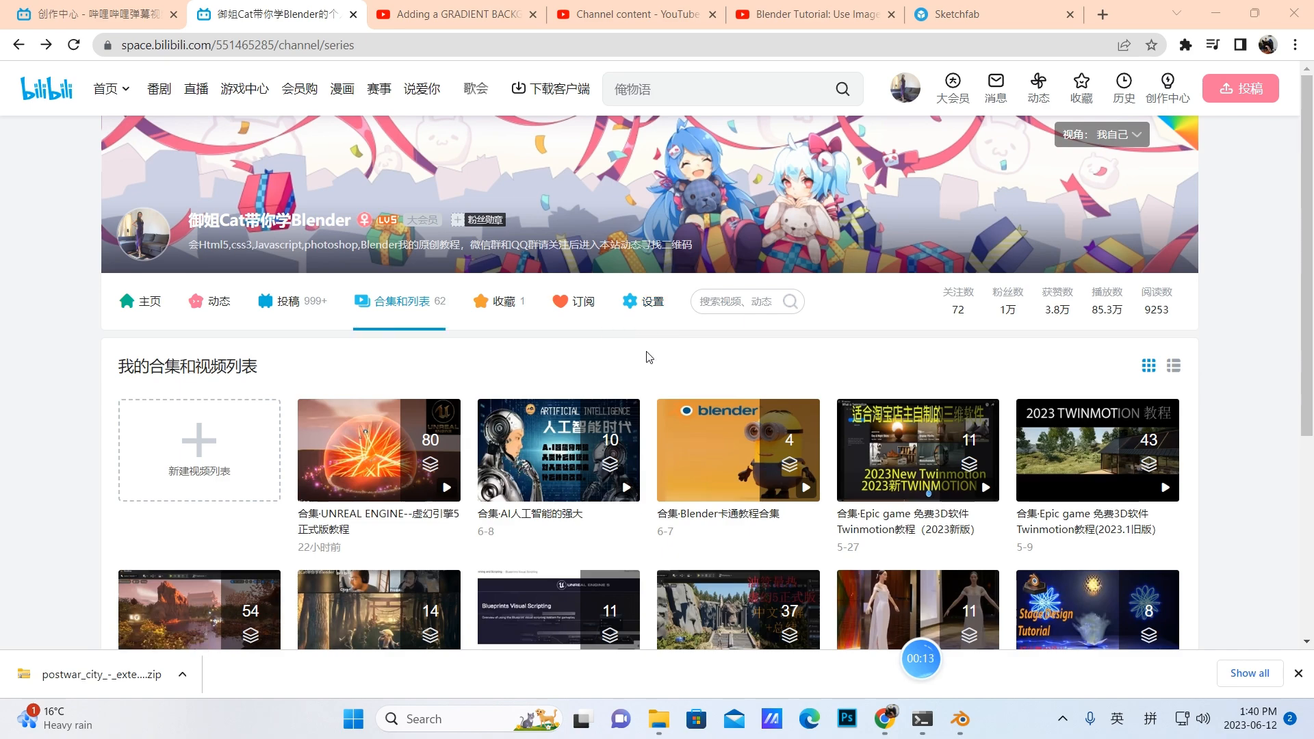
# Browse the first three pages of the Bilibili channel's collections and video lists.
pyautogui.moveTo(902, 117)
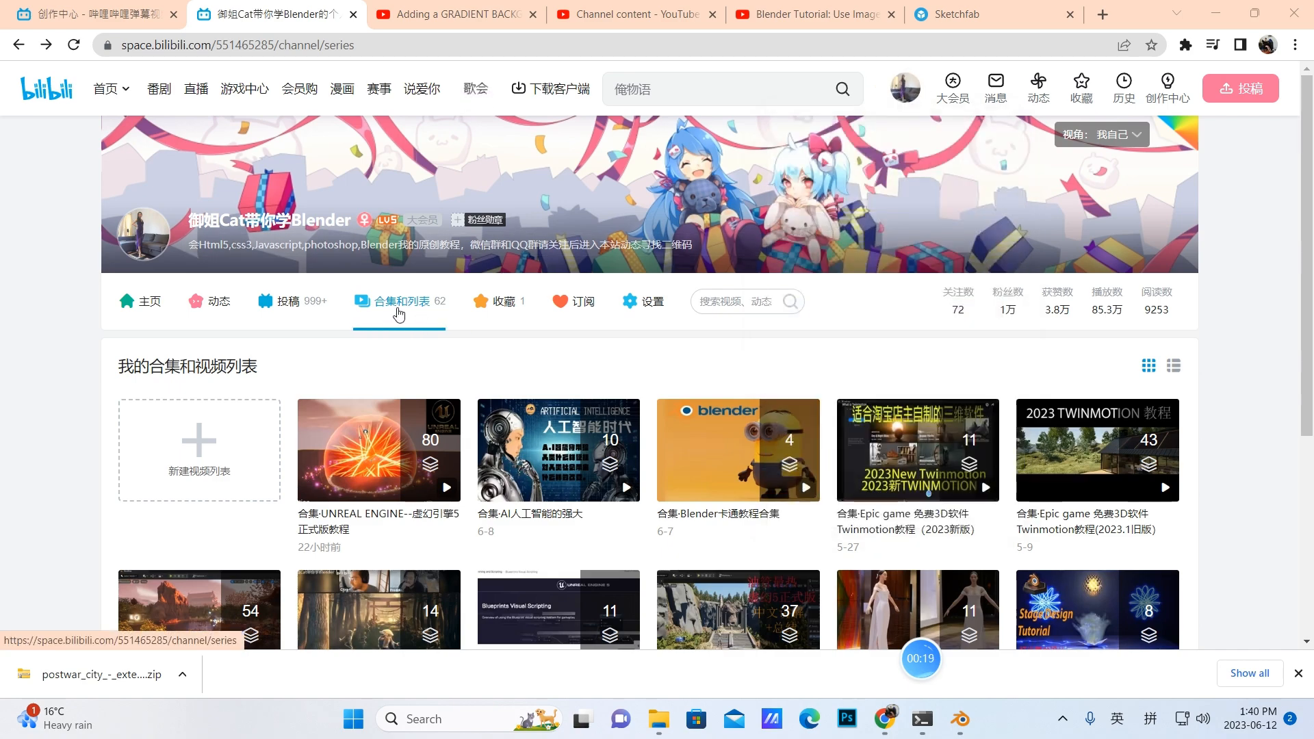
pyautogui.scroll(-5, 451, 362)
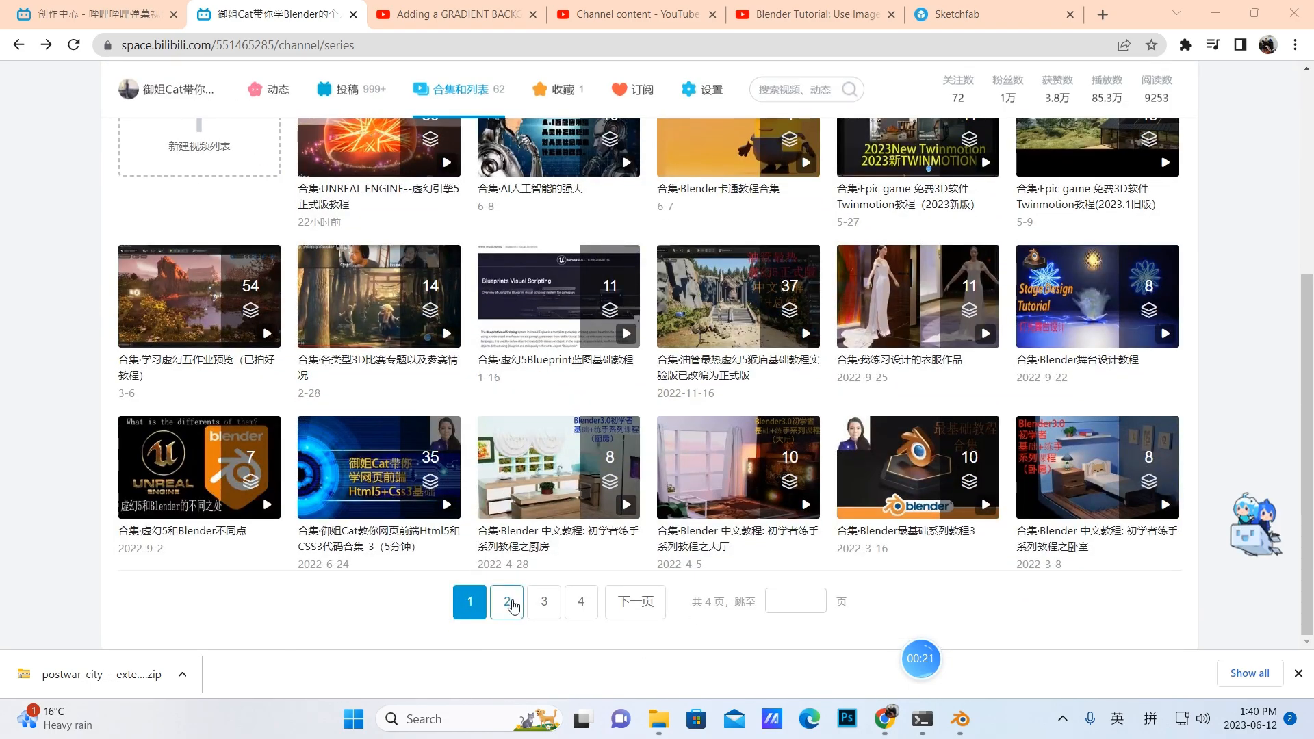
pyautogui.scroll(5, 677, 479)
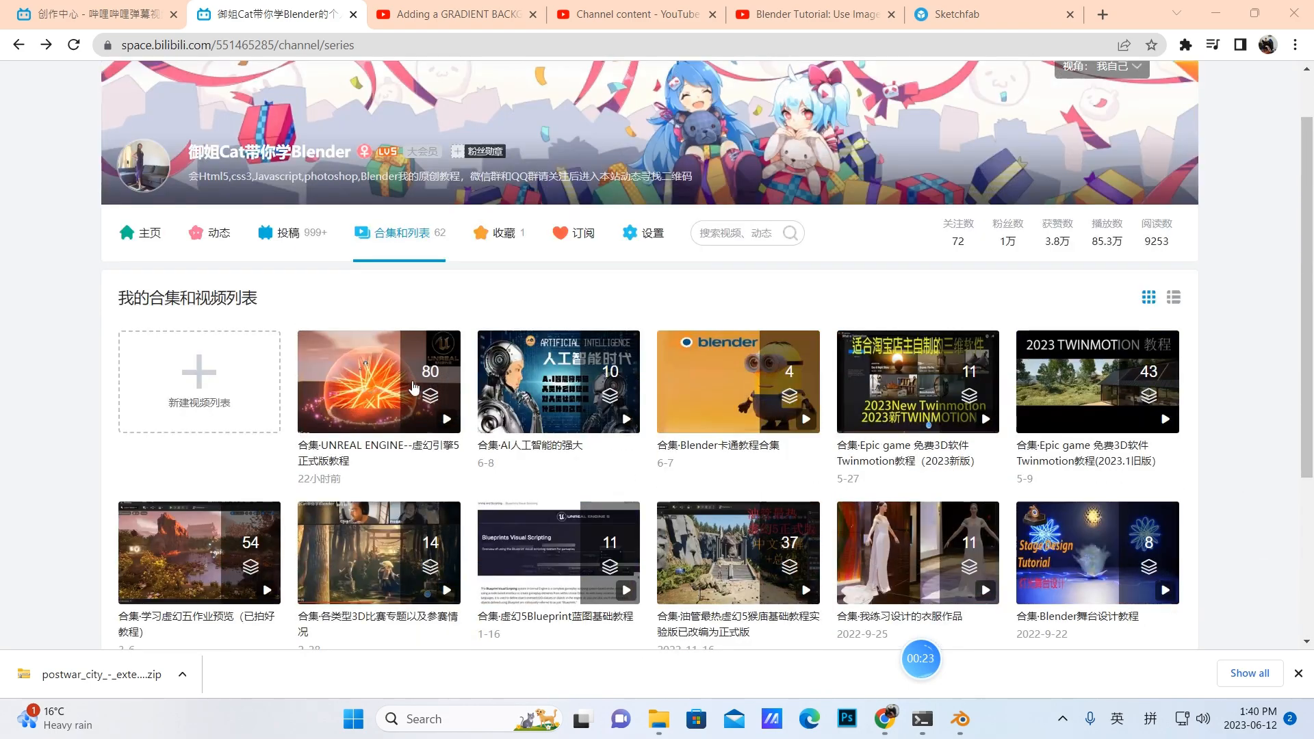
pyautogui.scroll(-3, 702, 472)
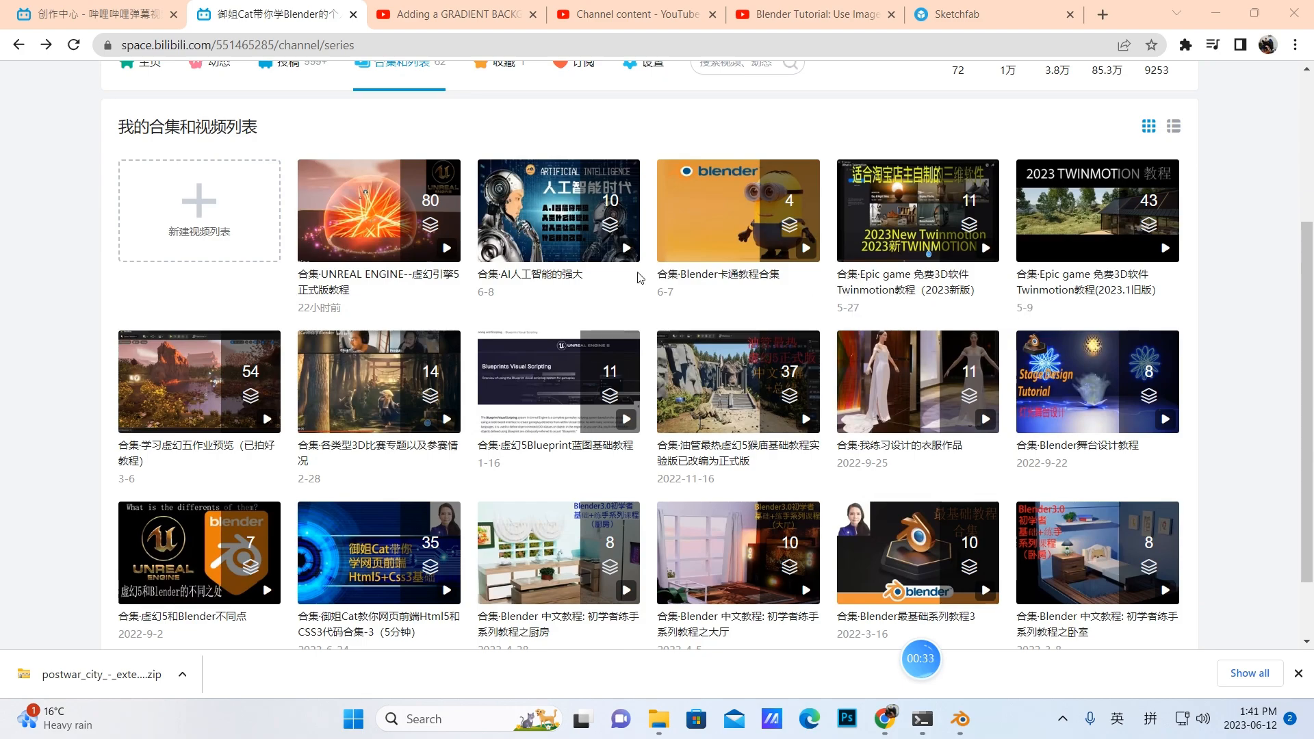
pyautogui.scroll(-1, 645, 480)
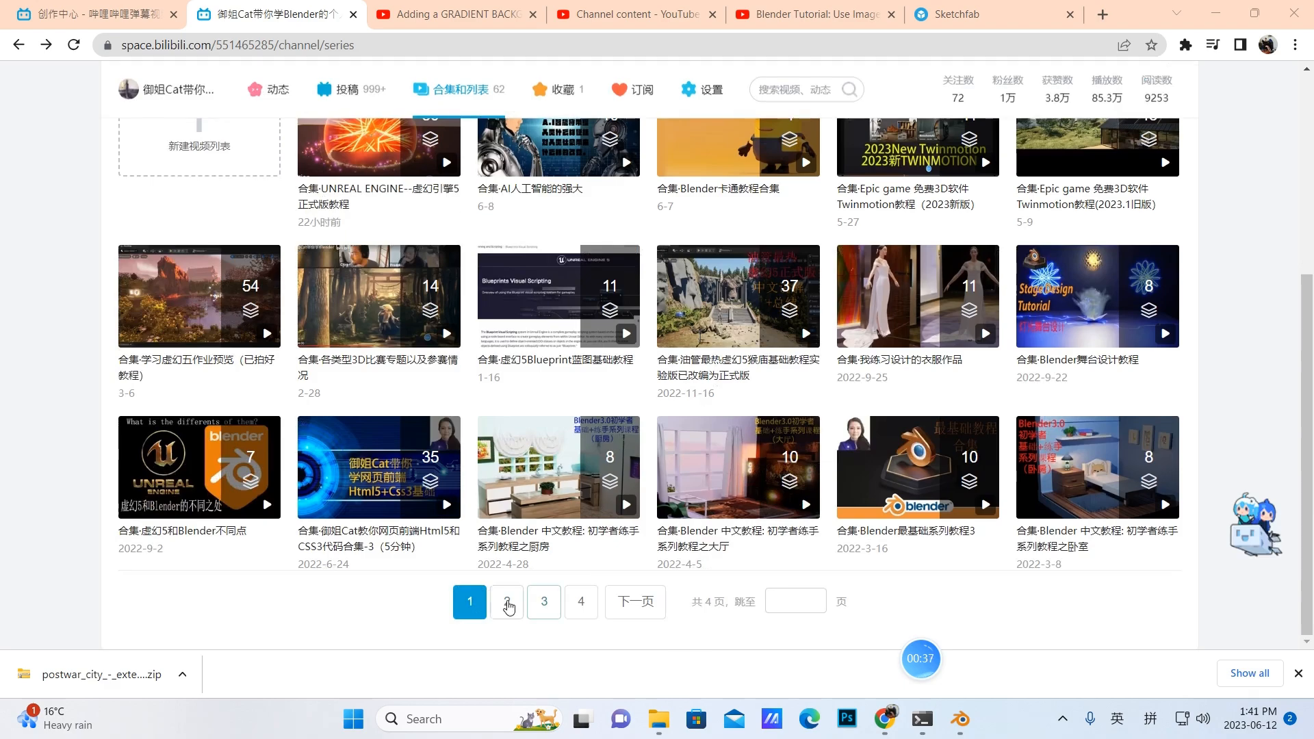
pyautogui.click(506, 605)
pyautogui.scroll(-5, 719, 315)
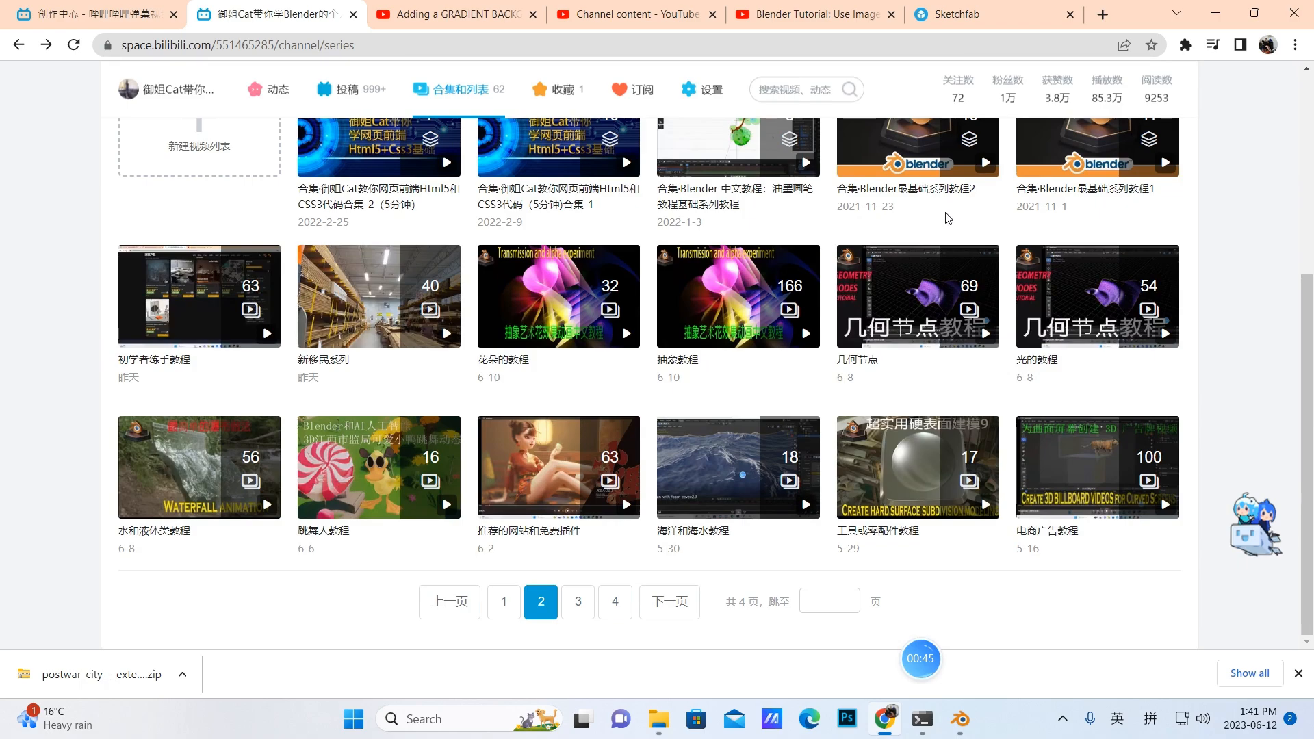
pyautogui.click(577, 602)
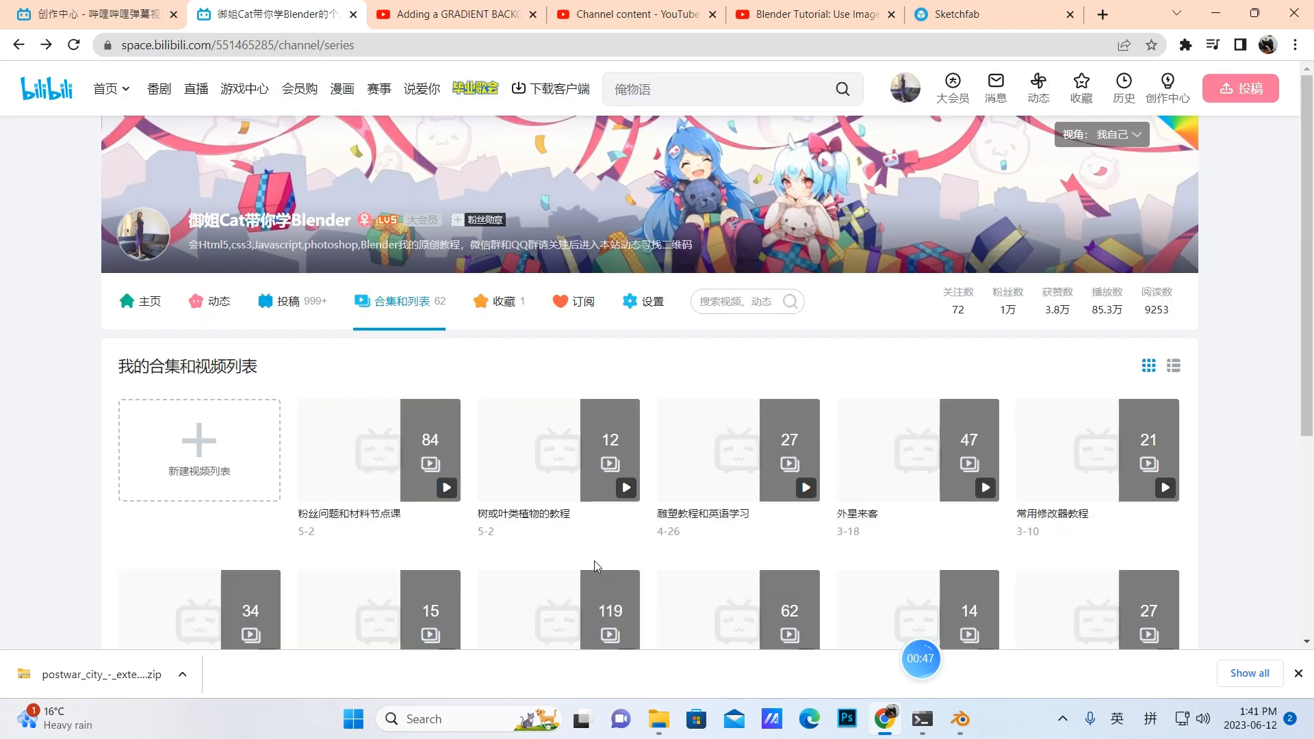
pyautogui.scroll(-5, 621, 545)
pyautogui.scroll(1, 472, 270)
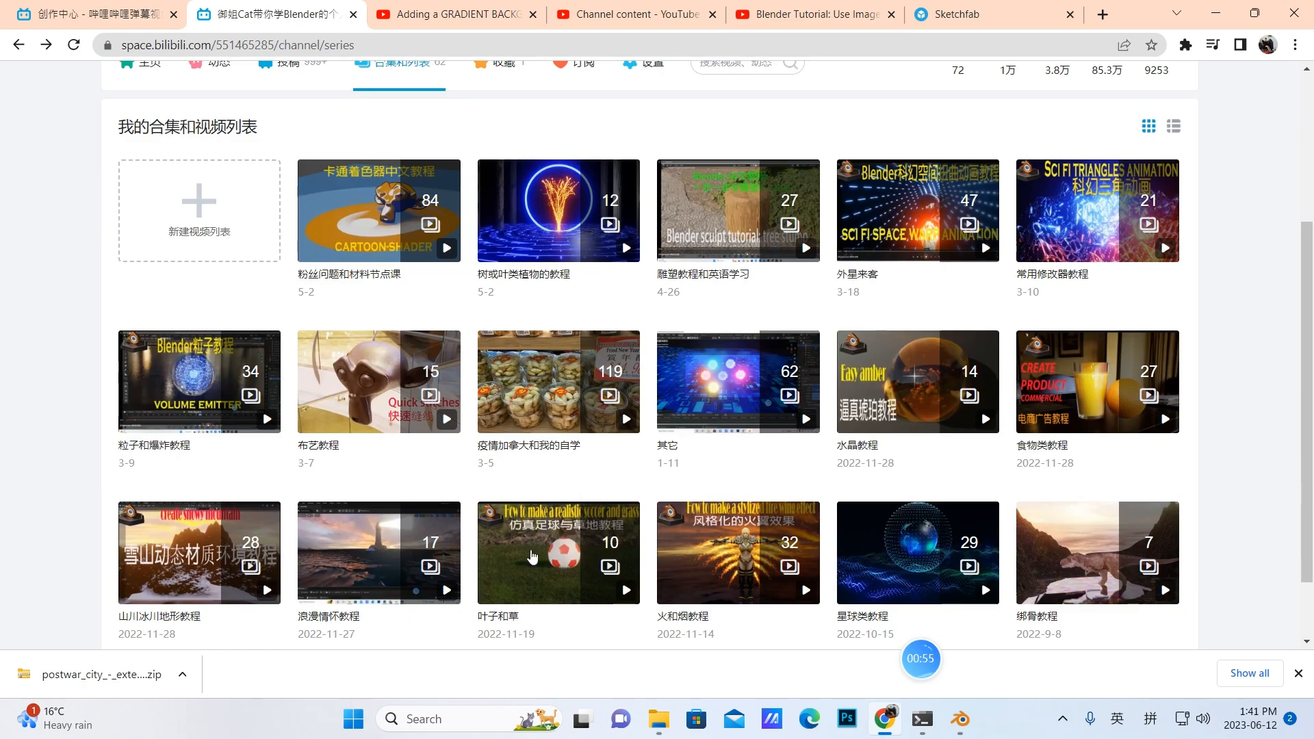
pyautogui.scroll(-1, 256, 450)
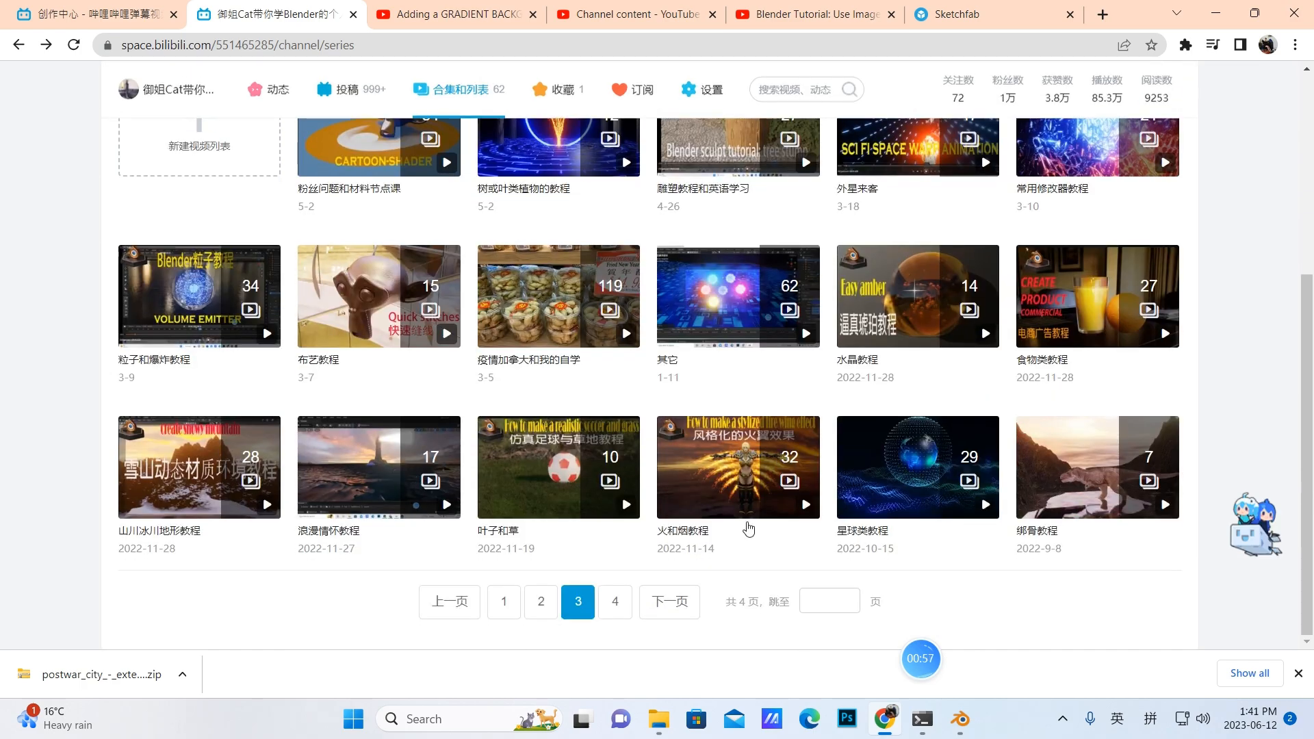
# Open the 合成工具详解 series on page 4 of the collections and look through its videos.
pyautogui.click(615, 601)
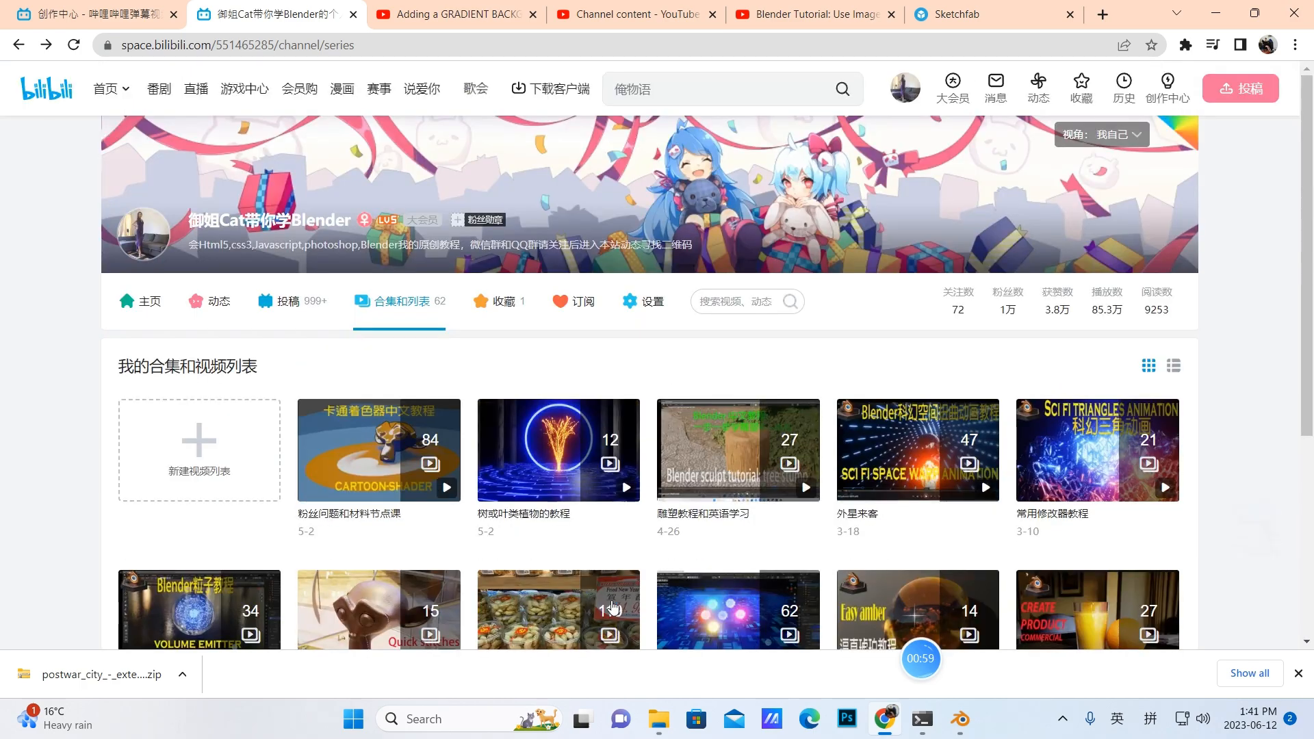
pyautogui.scroll(-2, 524, 357)
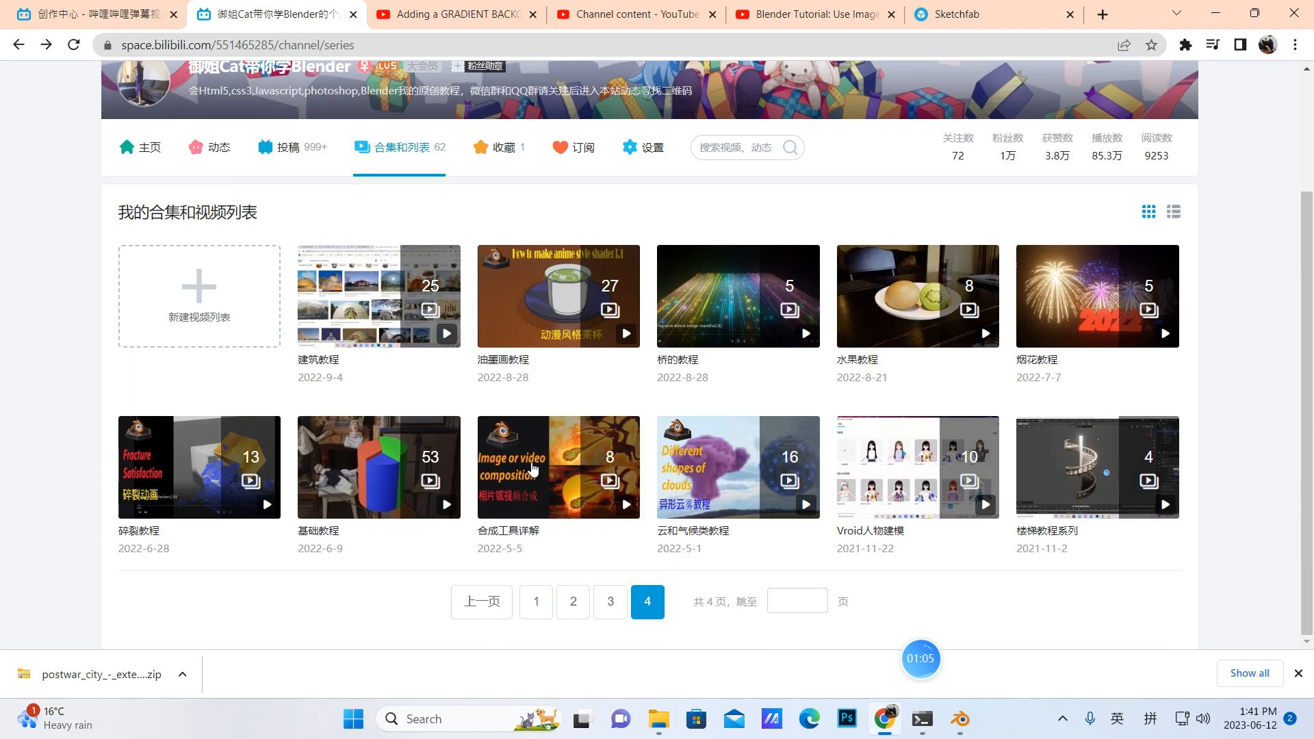
pyautogui.click(533, 469)
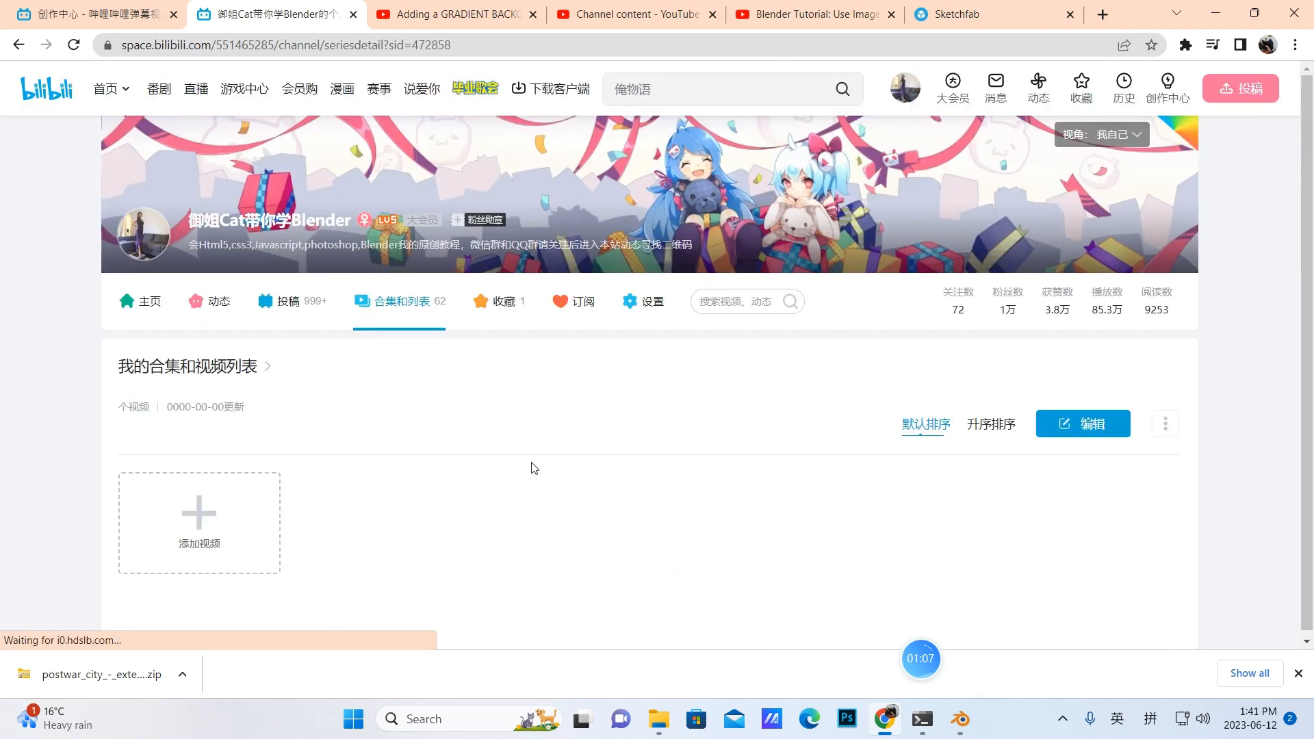
pyautogui.scroll(-3, 509, 409)
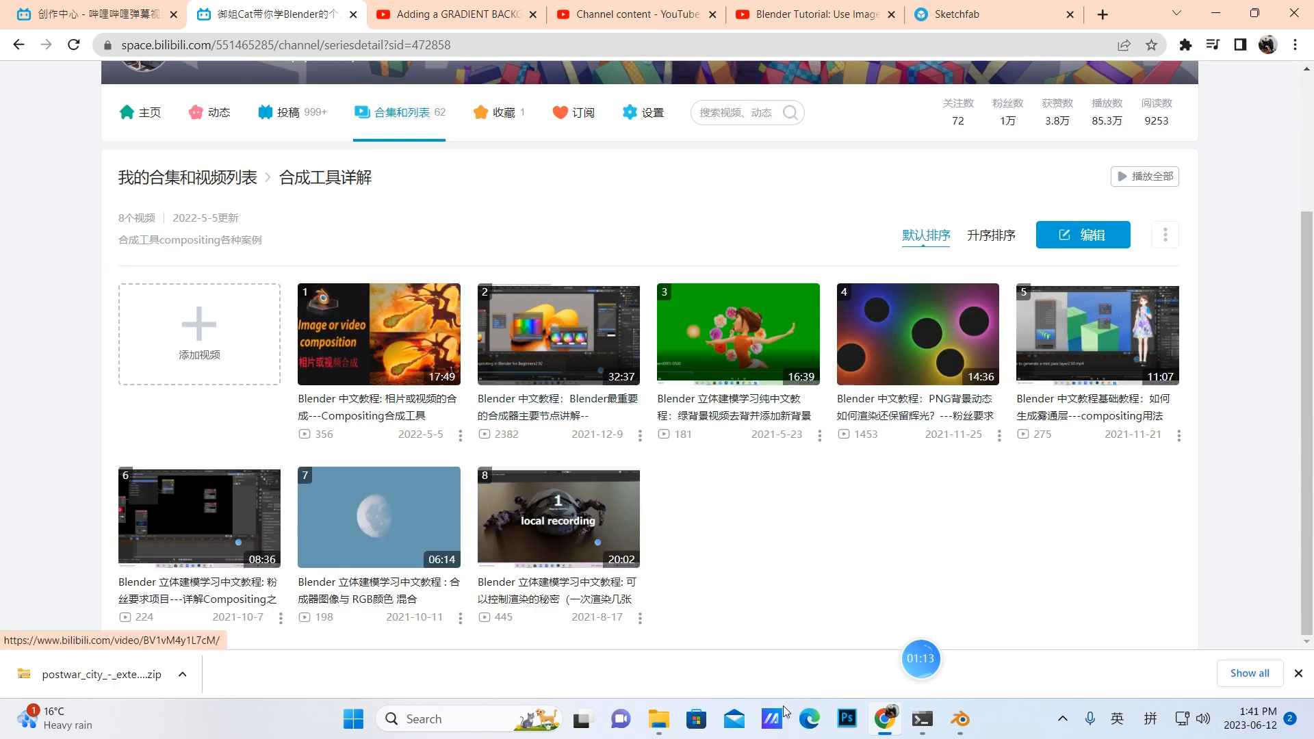
# View gradient-background.jpg from the Downloads folder in File Explorer, and close the image viewer.
pyautogui.moveTo(968, 722)
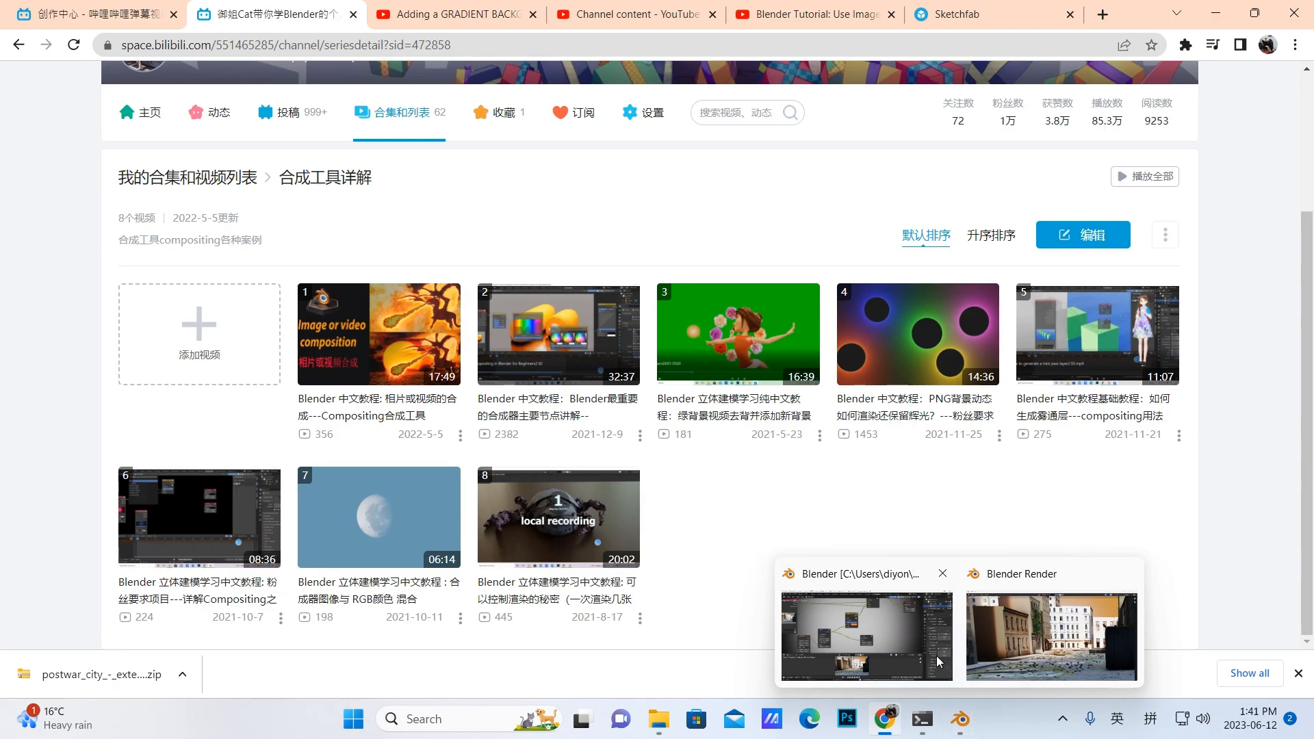
pyautogui.click(901, 639)
pyautogui.click(656, 717)
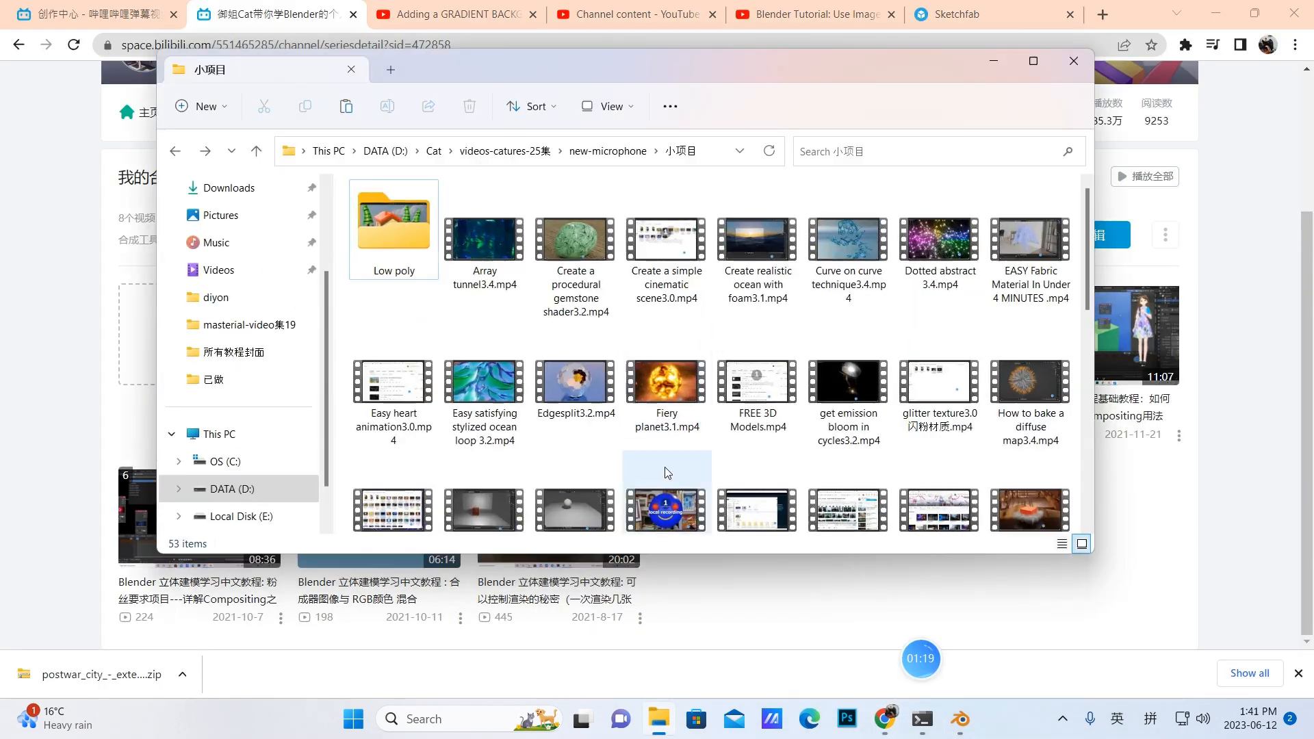
pyautogui.scroll(2, 282, 254)
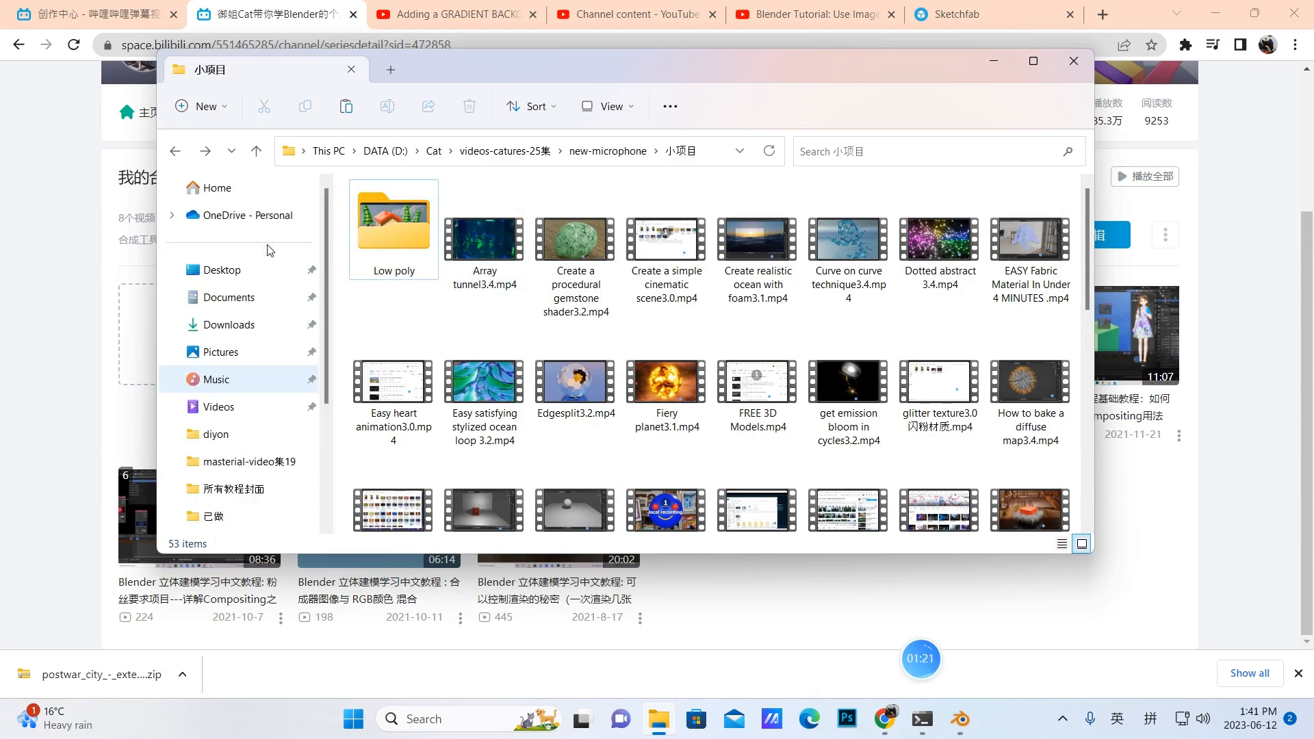
pyautogui.click(230, 327)
pyautogui.doubleClick(389, 262)
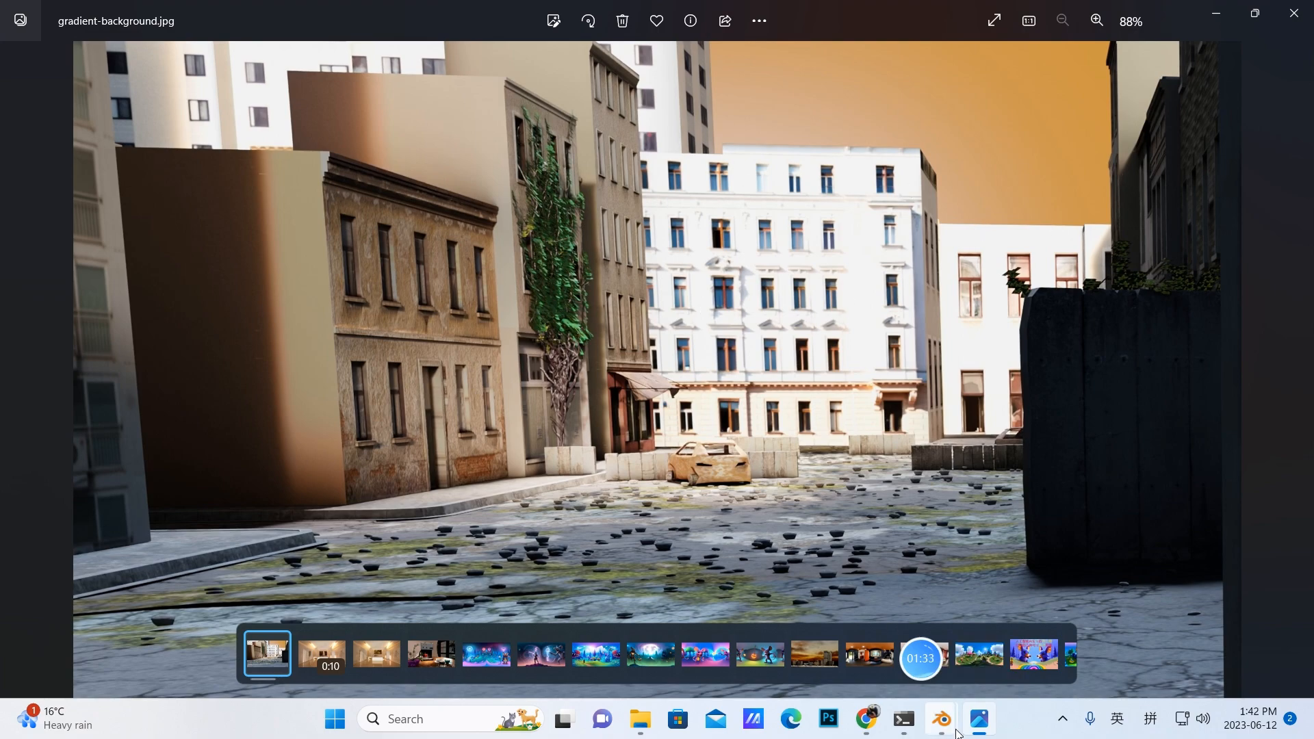
pyautogui.click(1302, 14)
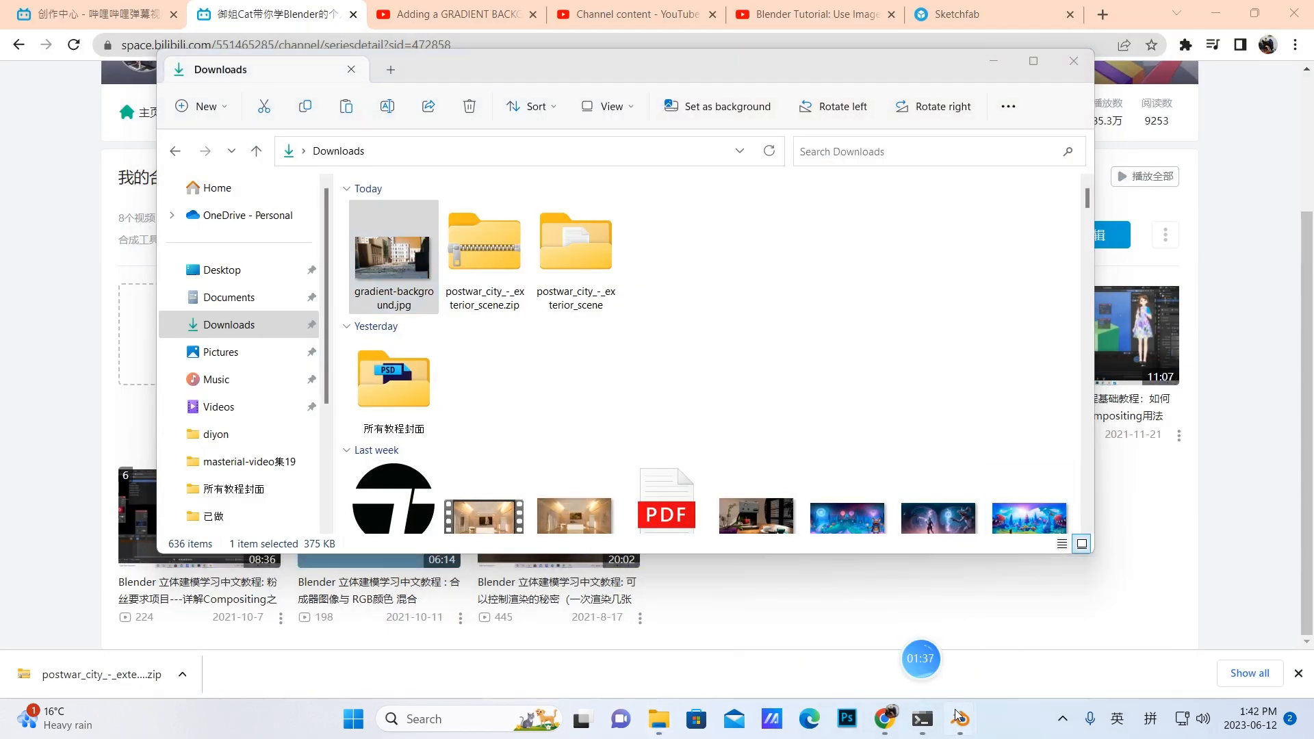
# Switch to the Blender Render window to view the finished city render, and minimize it.
pyautogui.moveTo(960, 719)
pyautogui.click(1001, 635)
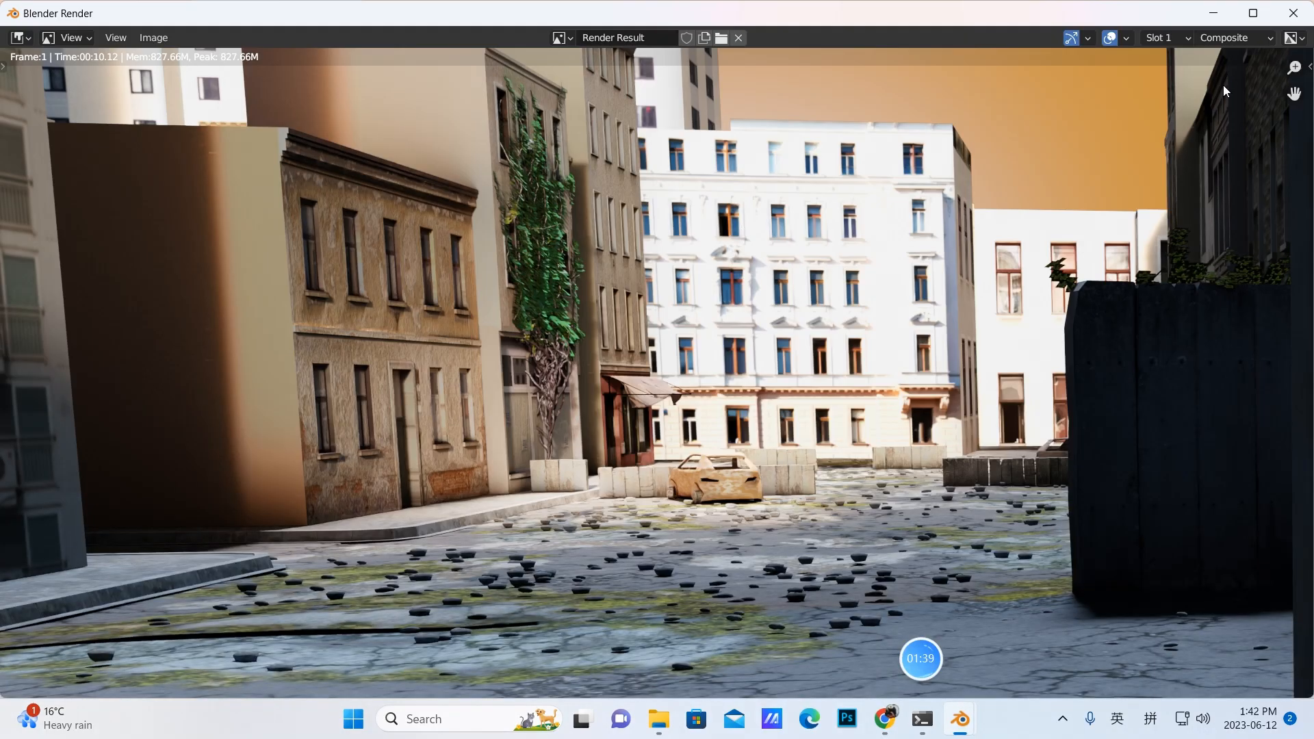
pyautogui.click(1213, 13)
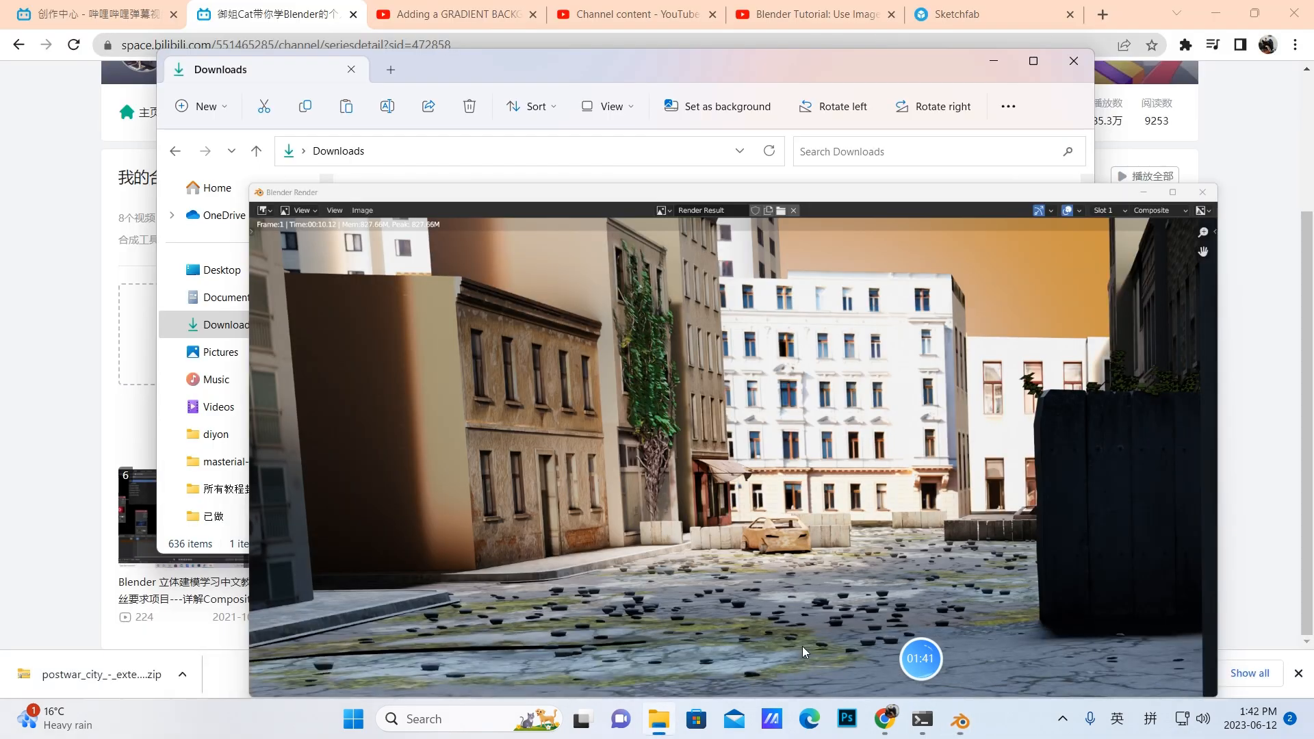
# Switch to the main Blender project window, close the preferences and show the Layout workspace.
pyautogui.moveTo(960, 718)
pyautogui.click(845, 635)
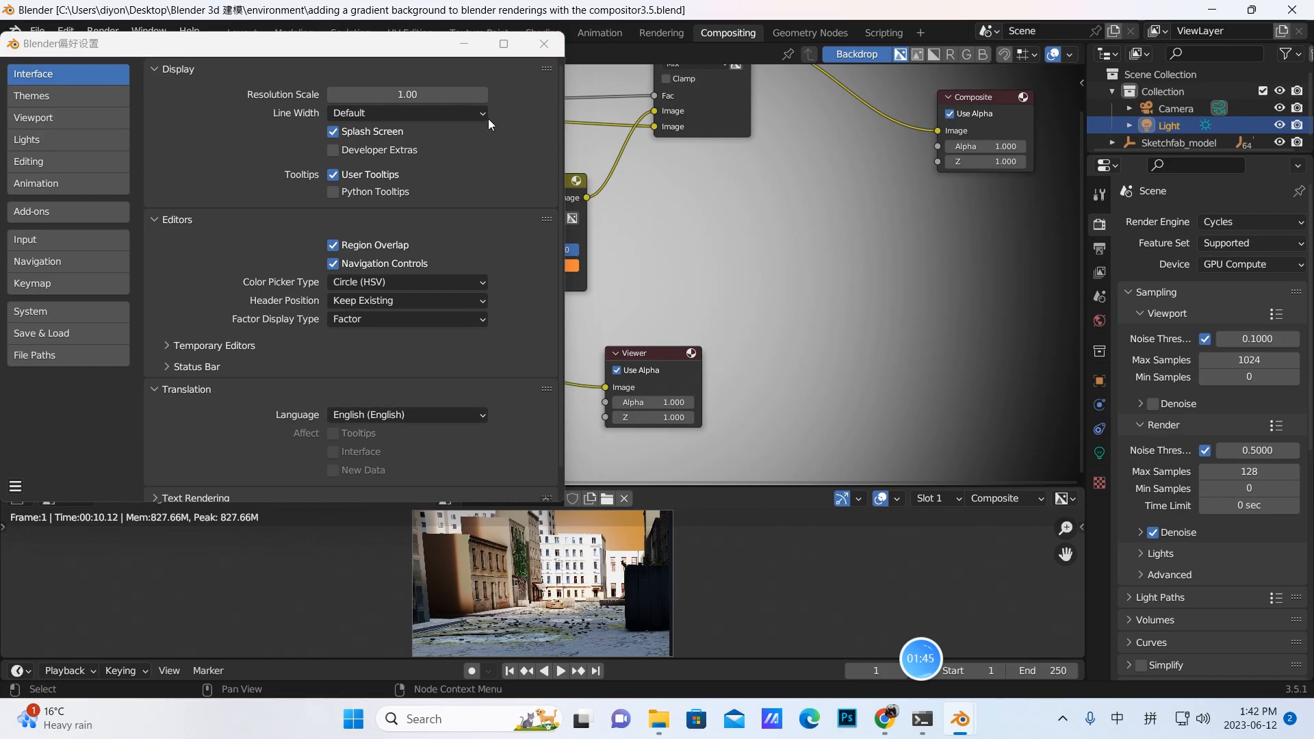
pyautogui.click(544, 43)
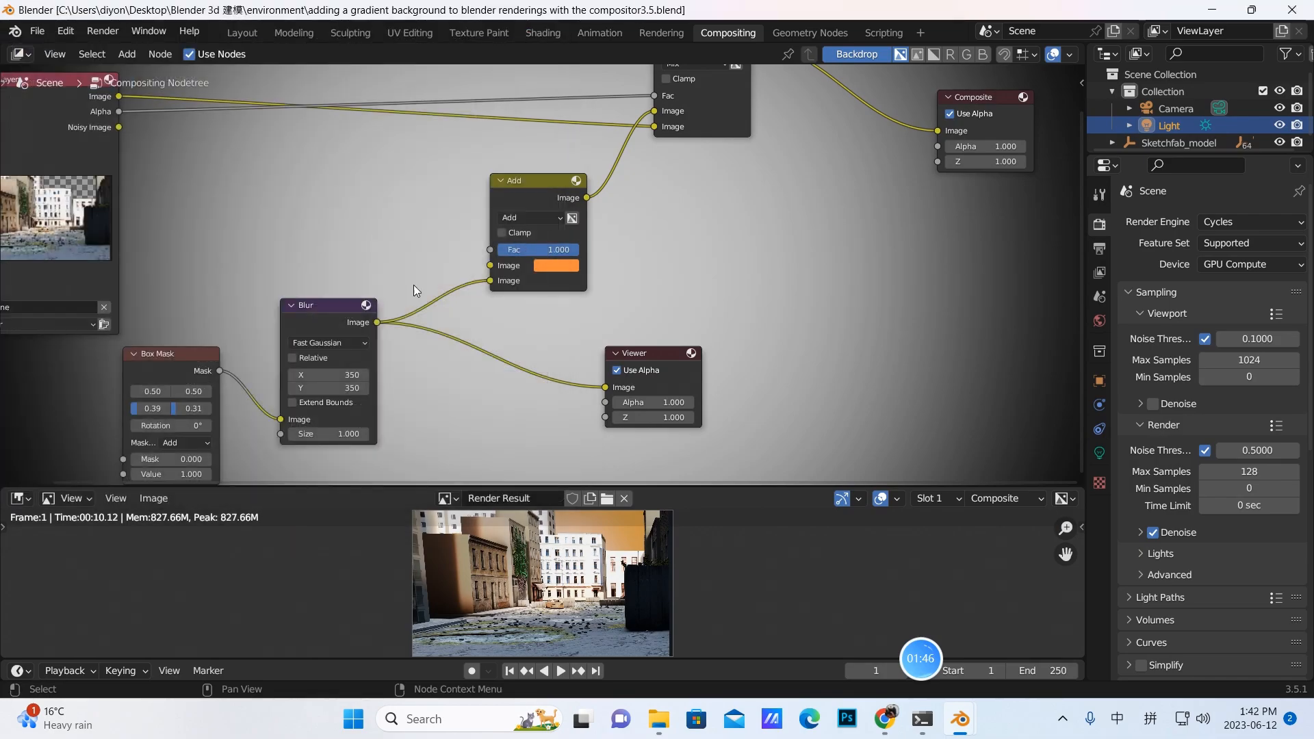
pyautogui.click(241, 33)
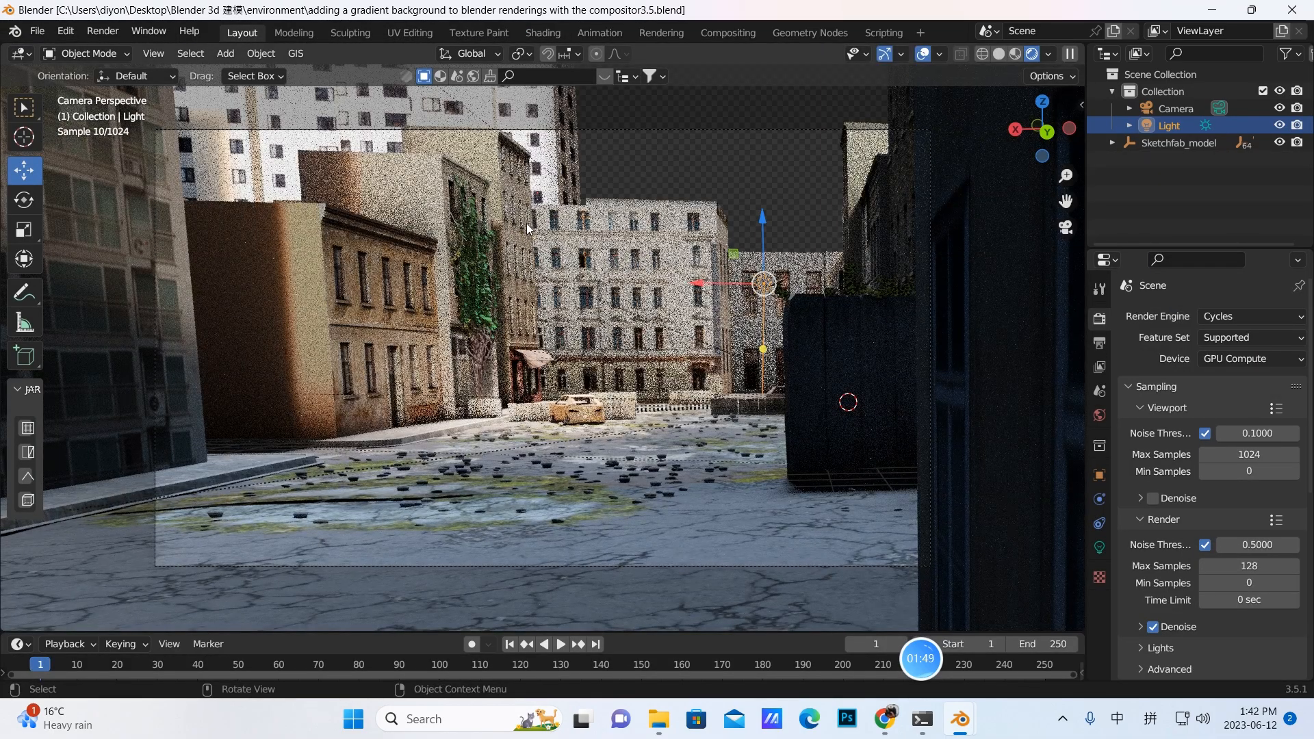
# Save the gradient background project and create a new General file.
pyautogui.click(36, 30)
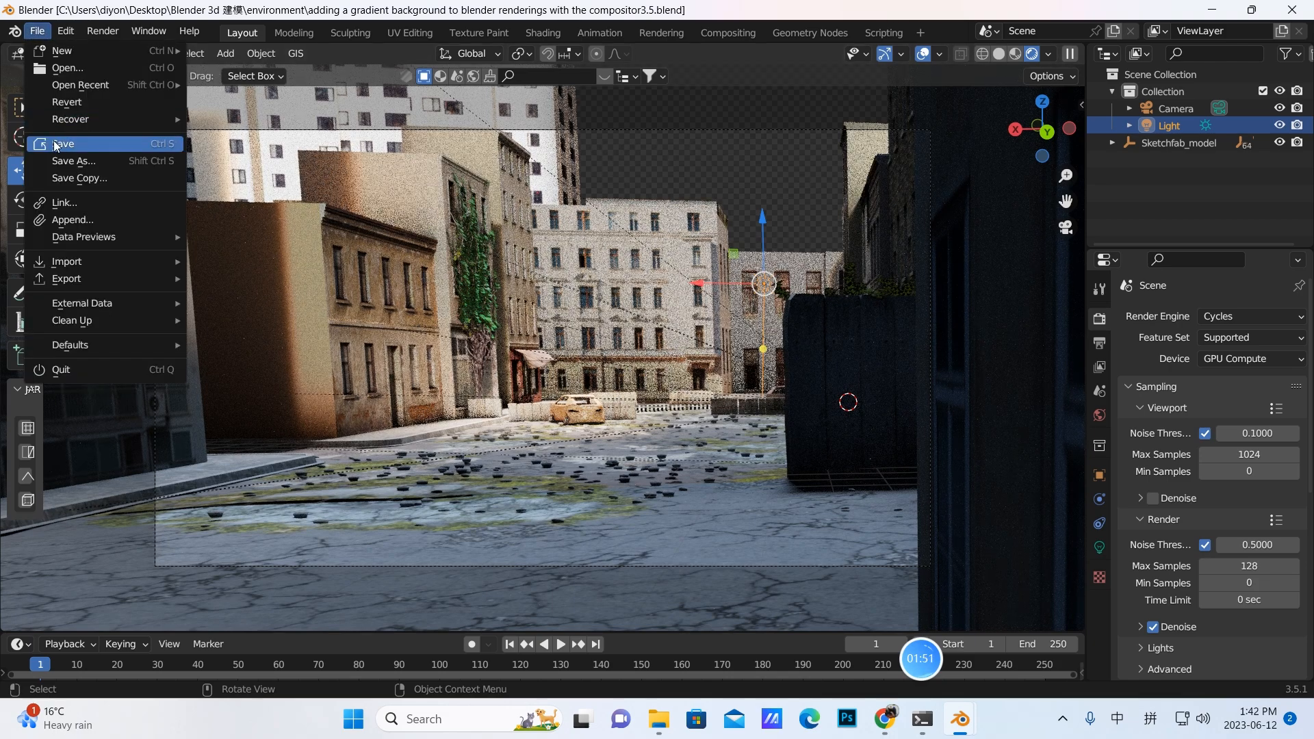
pyautogui.click(56, 144)
pyautogui.click(37, 30)
pyautogui.moveTo(62, 51)
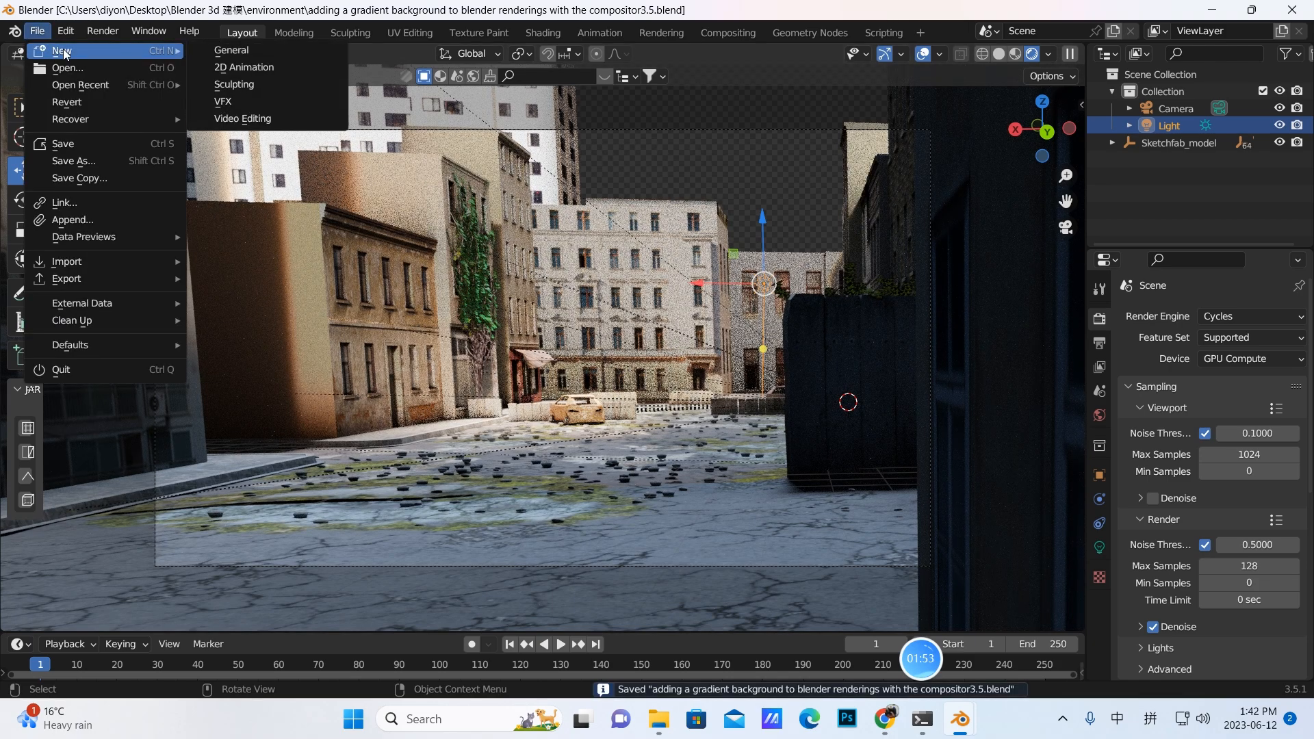
pyautogui.click(217, 53)
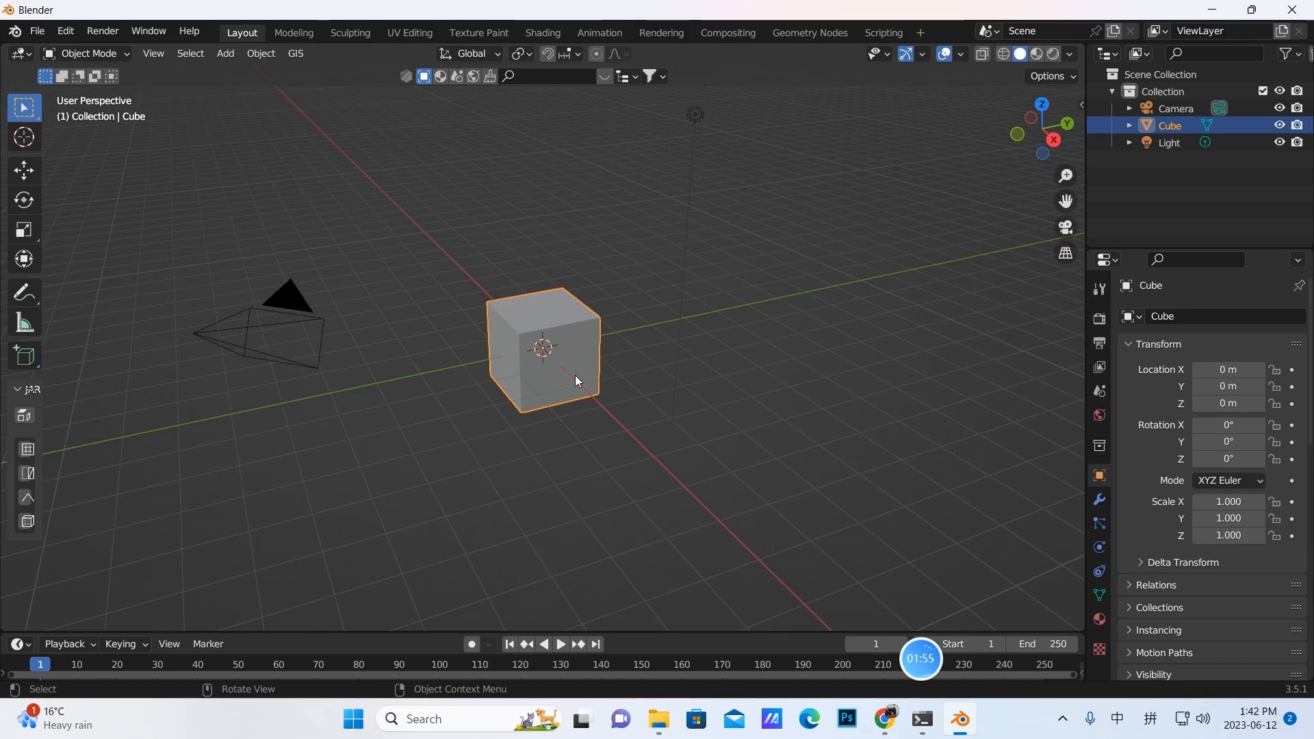
# Switch the system keyboard layout to English (Canada).
pyautogui.press('x')
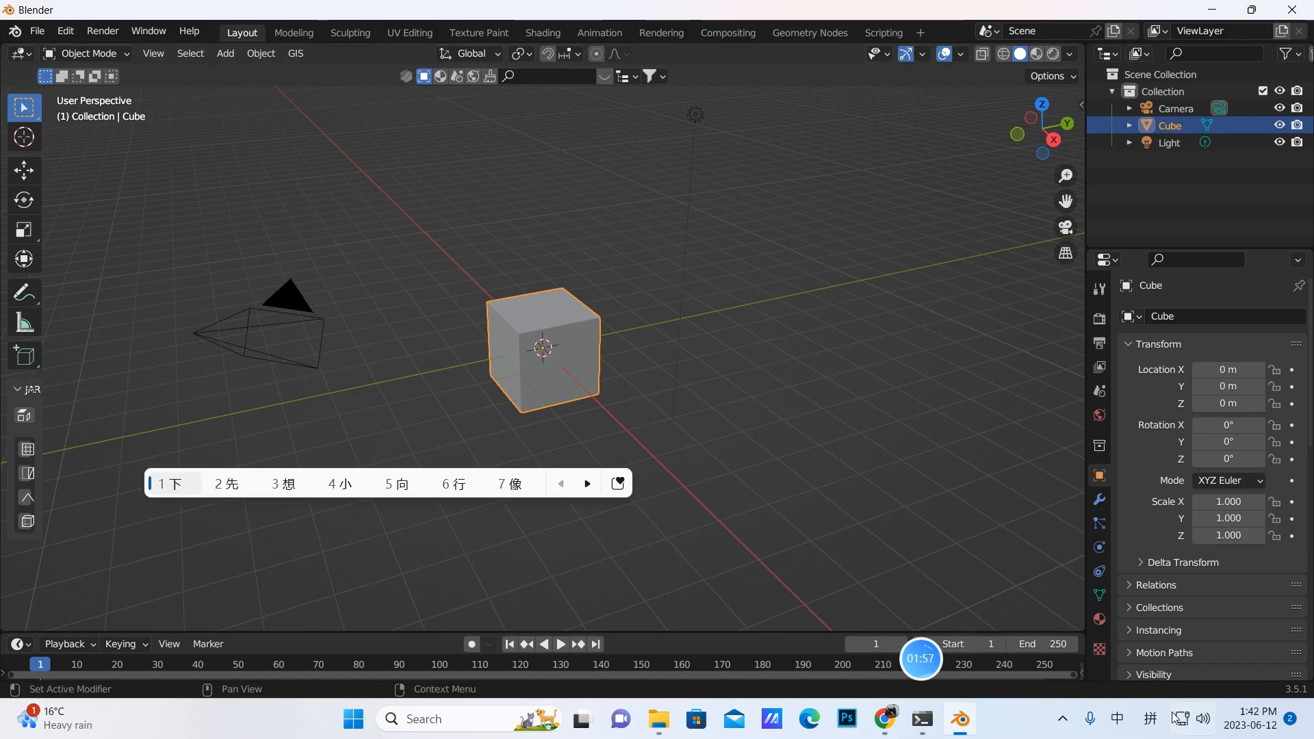
pyautogui.click(1150, 719)
pyautogui.click(1059, 622)
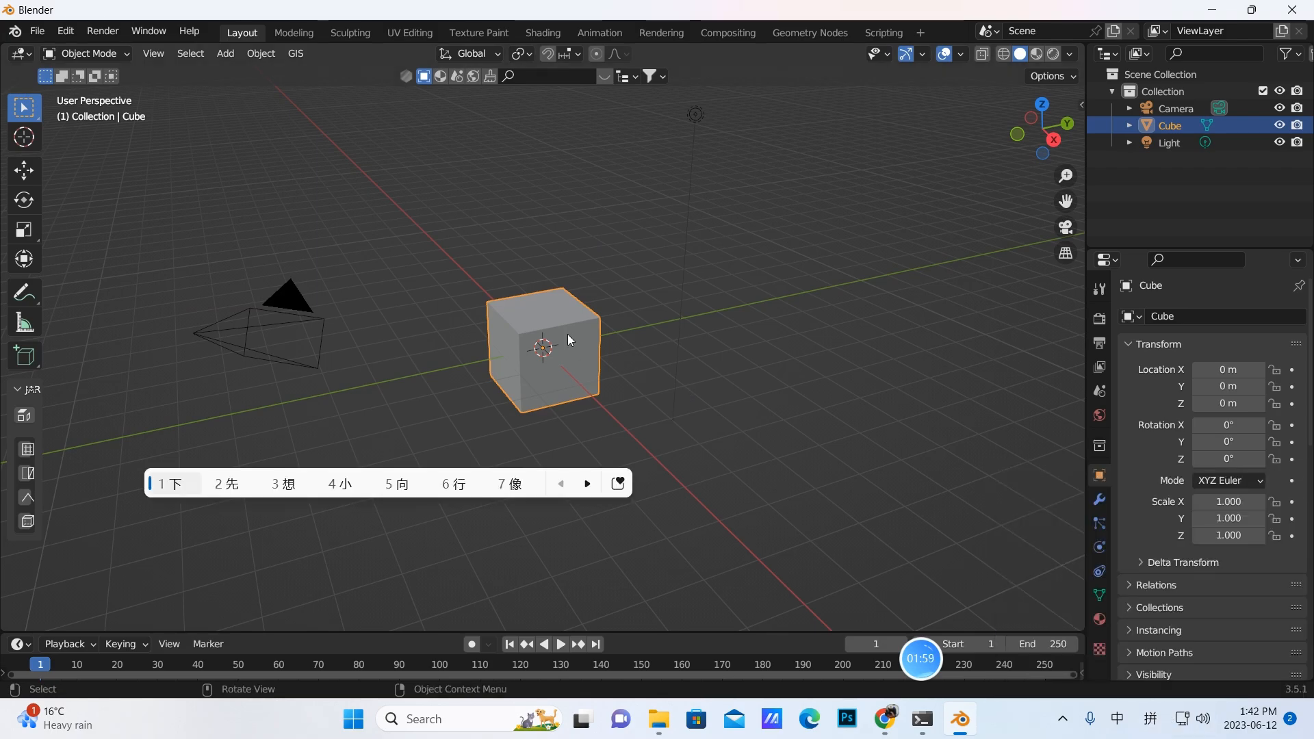
pyautogui.click(669, 492)
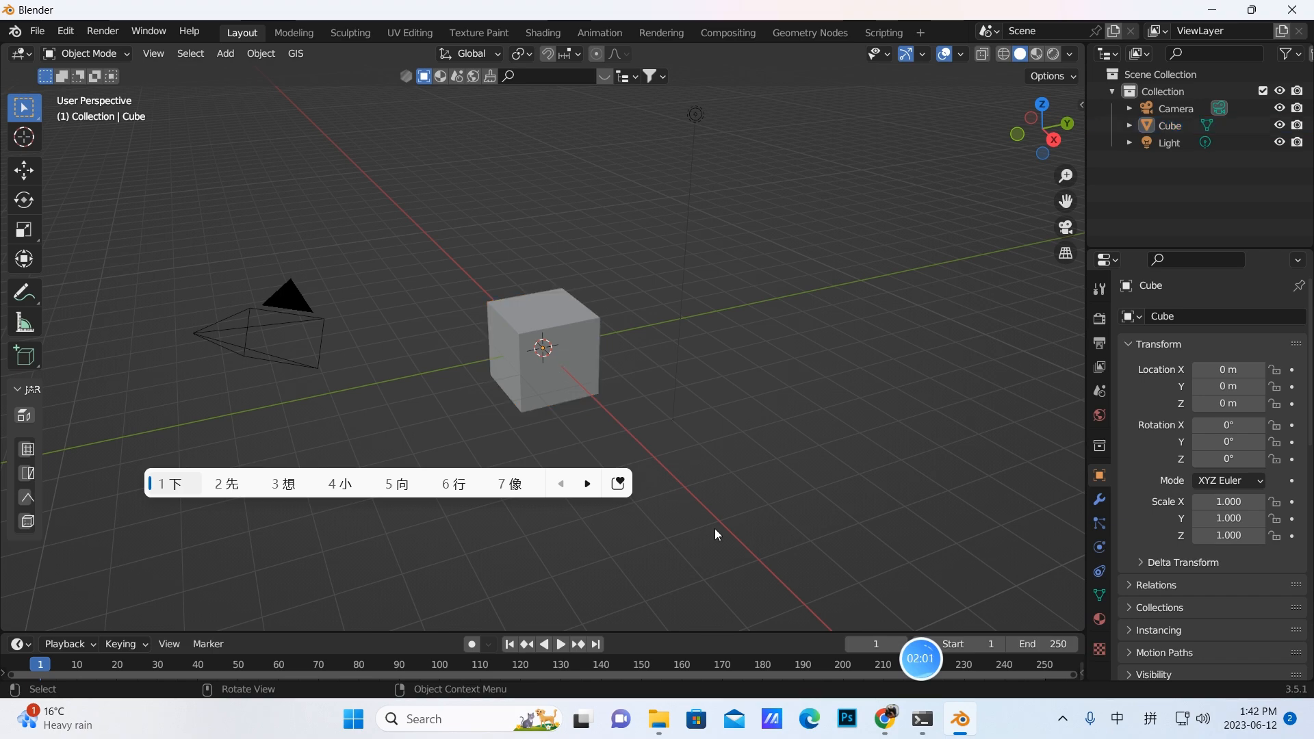
pyautogui.click(1151, 725)
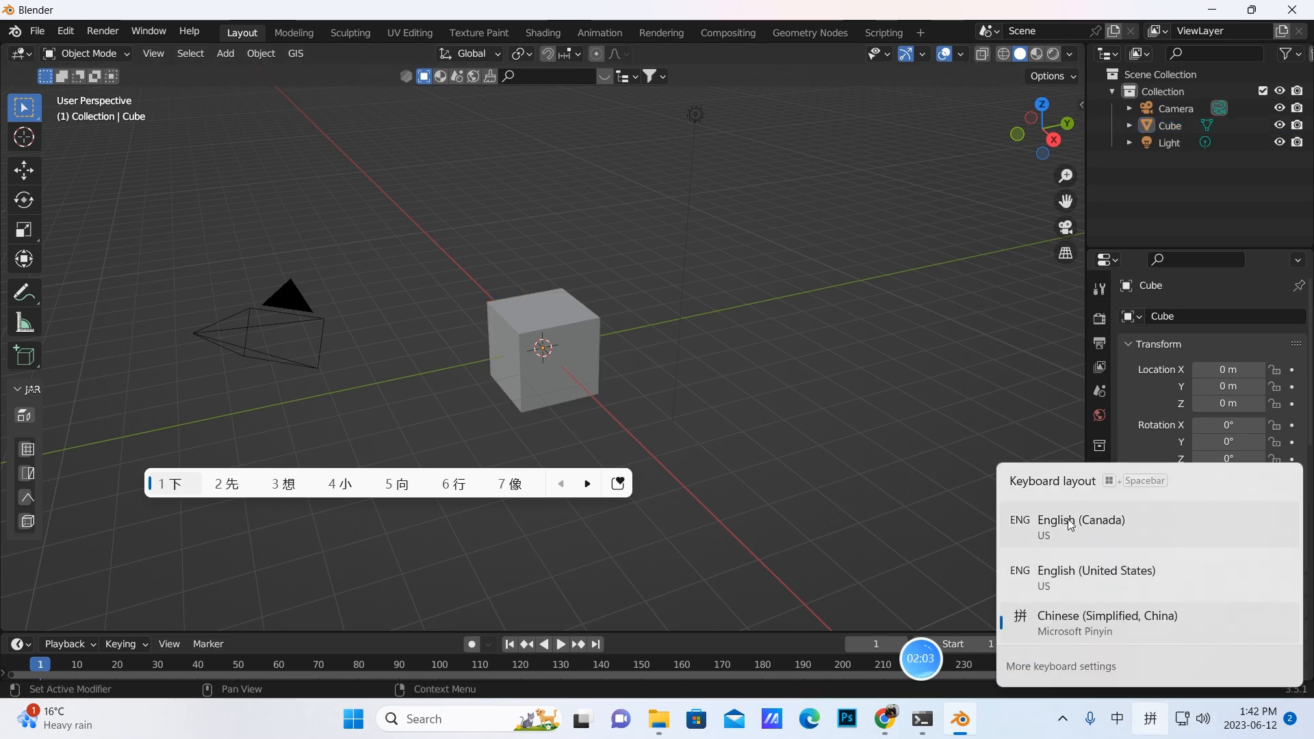
pyautogui.click(1059, 529)
# Delete the default cube from the scene.
pyautogui.click(555, 360)
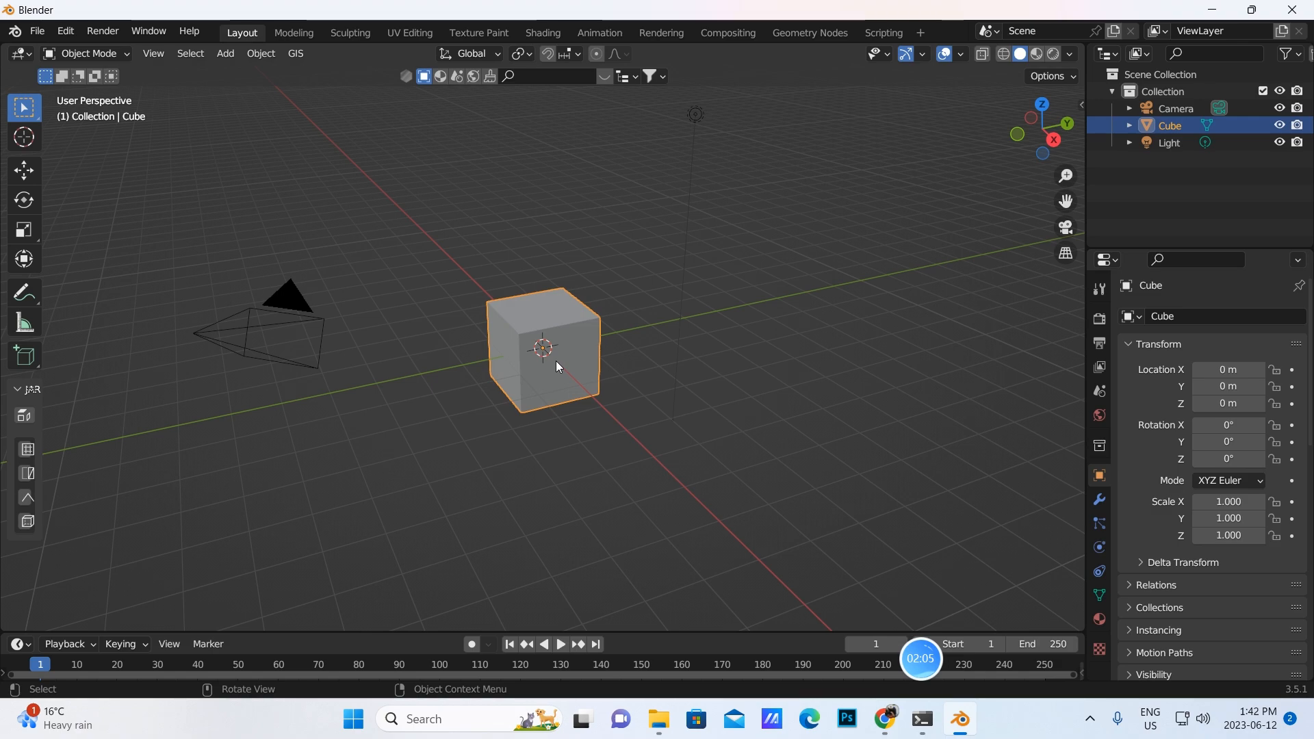
pyautogui.press('x')
pyautogui.click(556, 360)
pyautogui.moveTo(556, 360); pyautogui.dragTo(560, 398, button='middle')
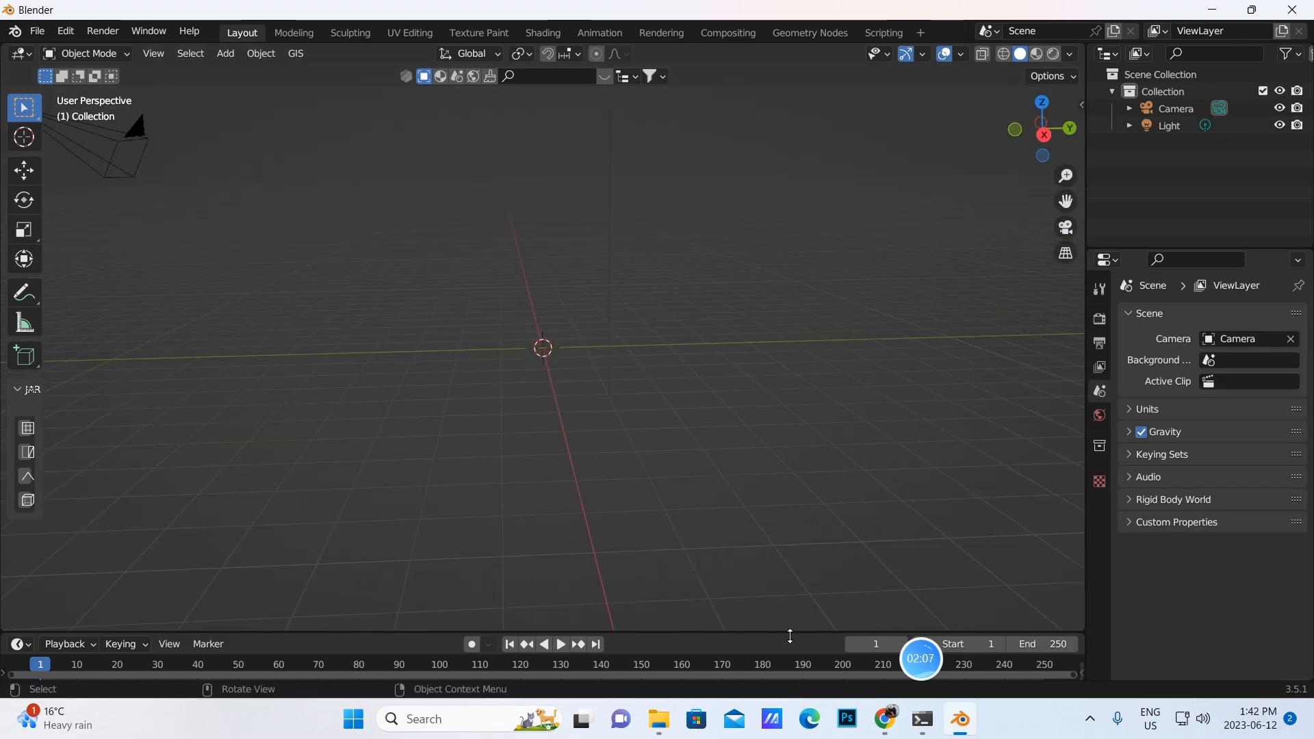
# Switch to Chrome and look over the Postwar City - Exterior Scene model page on Sketchfab.
pyautogui.moveTo(885, 724)
pyautogui.click(884, 719)
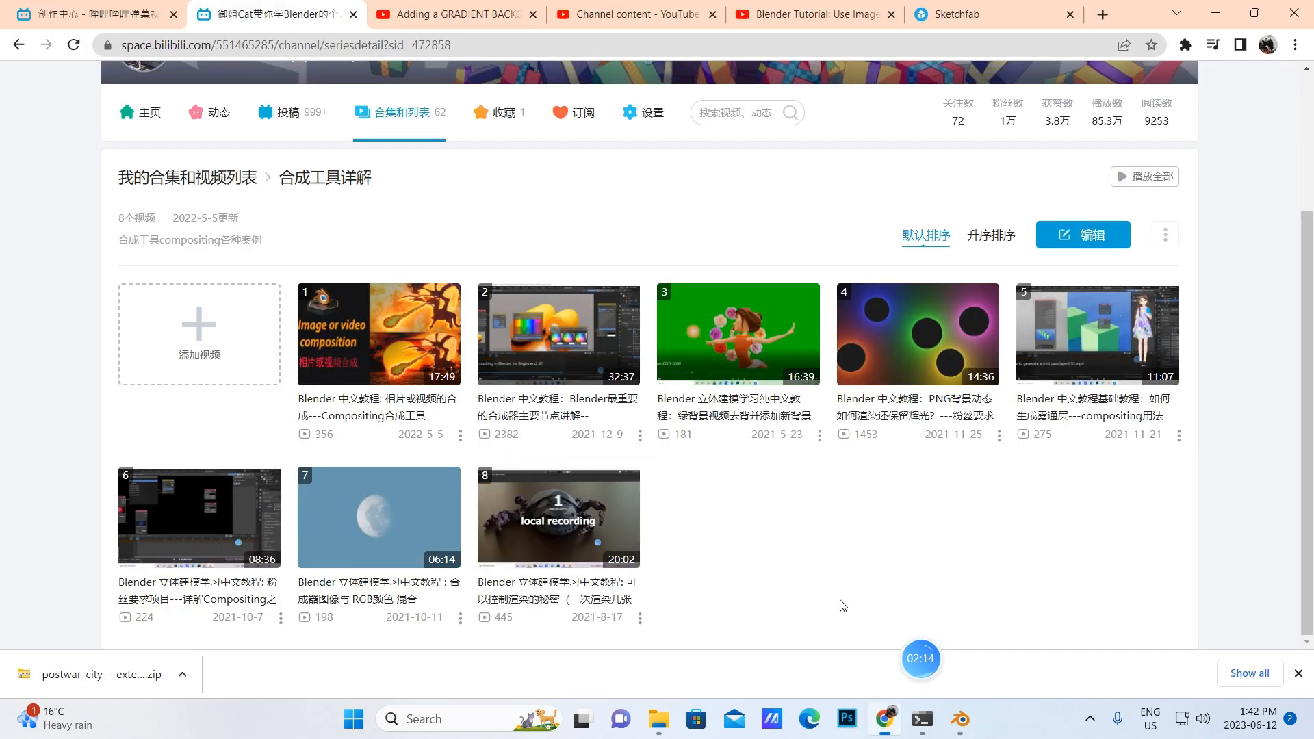
pyautogui.click(971, 15)
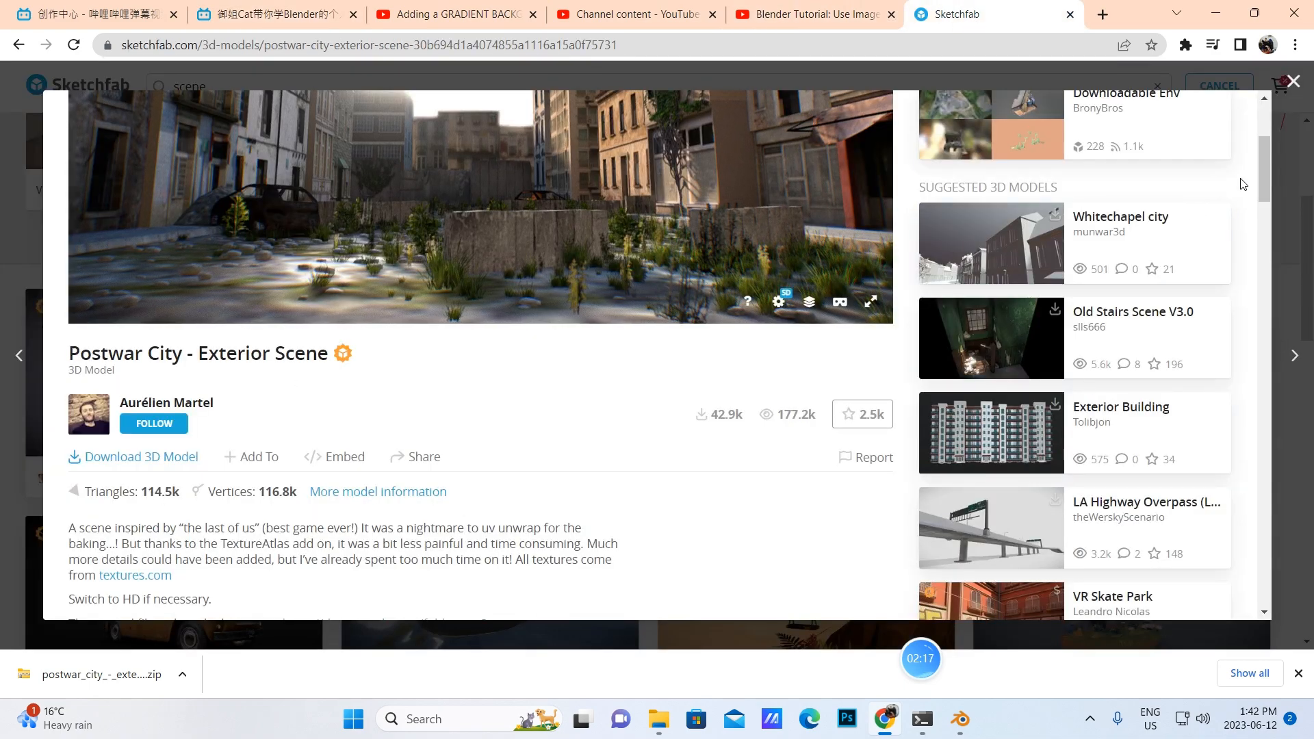
pyautogui.moveTo(1259, 161); pyautogui.dragTo(1256, 133)
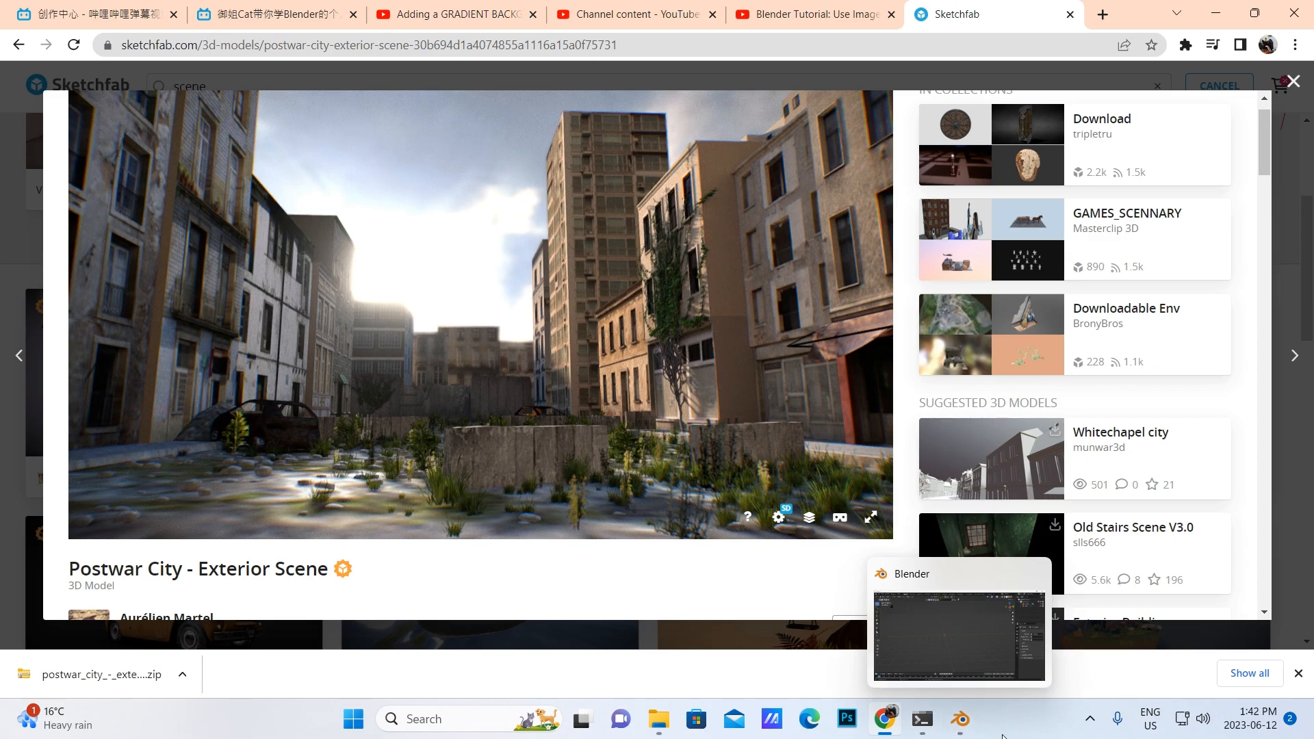
# Check Blender briefly, return to Chrome, and look over the download formats offered for the Postwar City model.
pyautogui.click(961, 726)
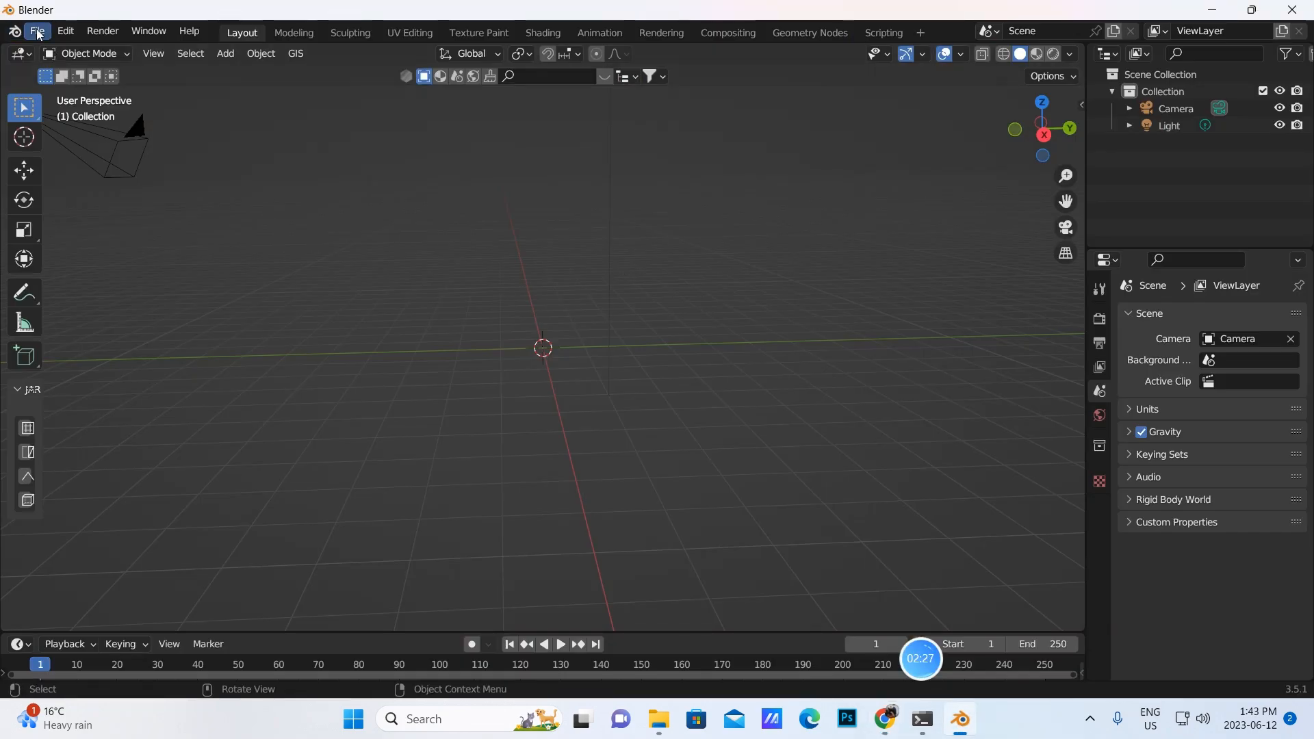
pyautogui.click(886, 719)
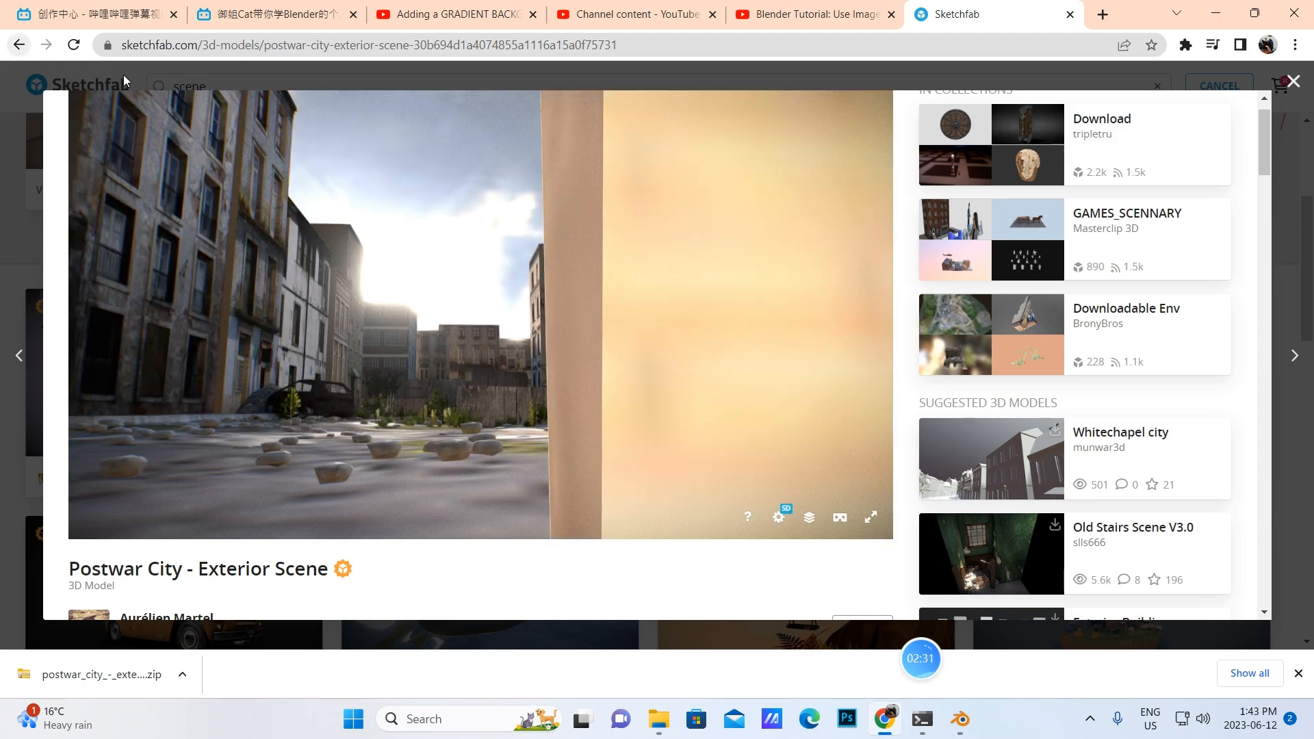
pyautogui.scroll(-3, 355, 582)
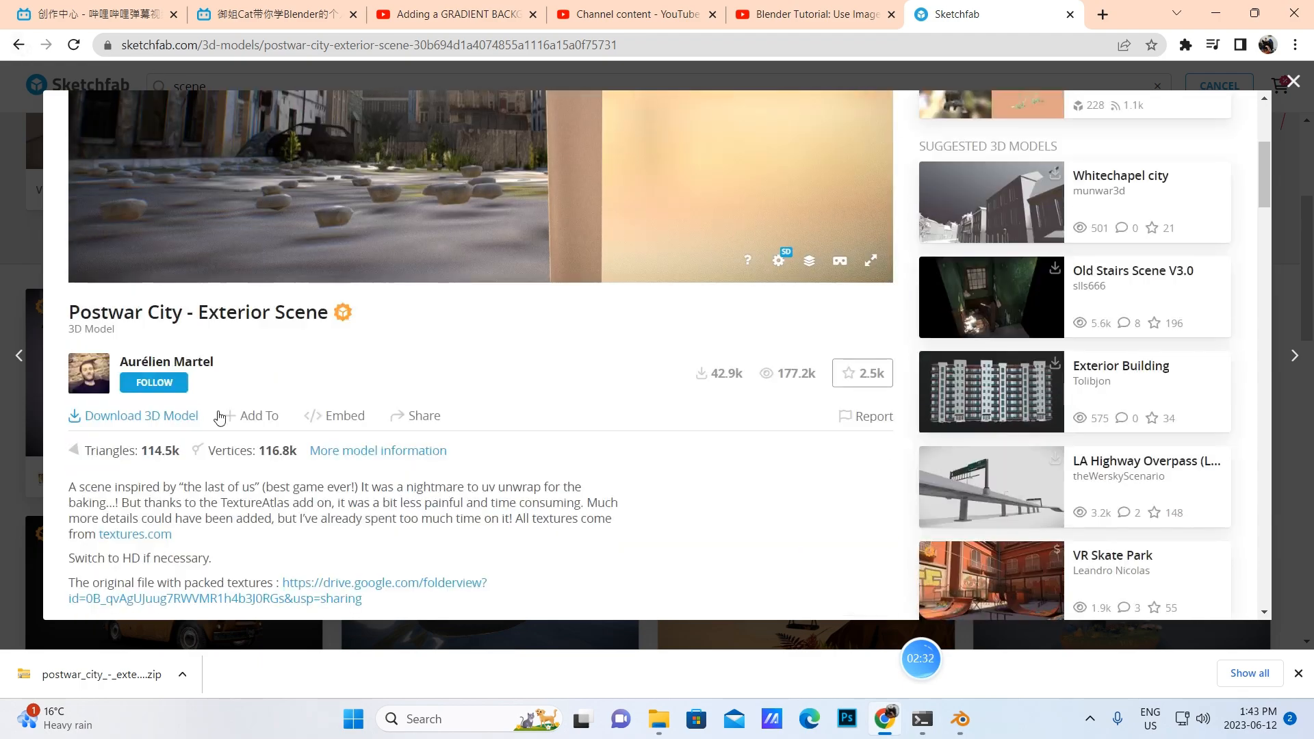
pyautogui.click(154, 417)
pyautogui.scroll(-3, 538, 506)
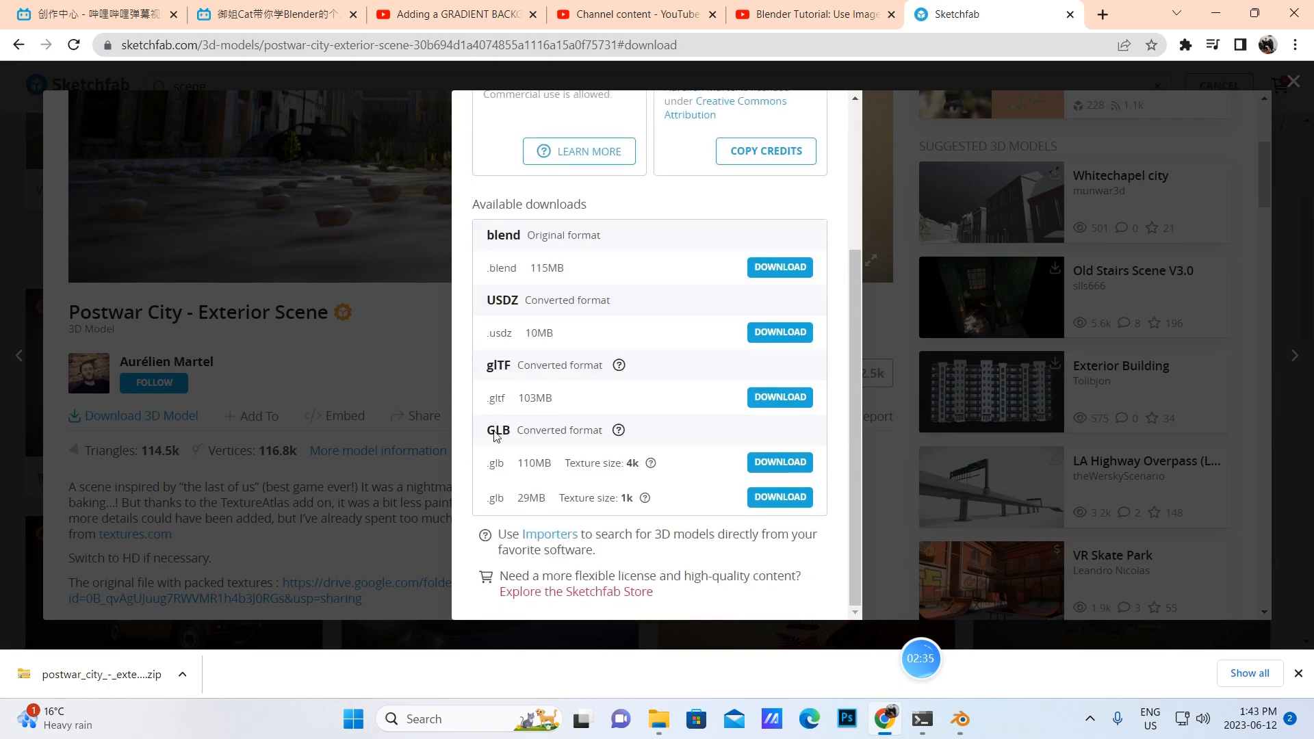
# Inspect the downloaded zip and the extracted postwar_city_-_exterior_scene folder in Downloads, including scene.gltf.
pyautogui.click(658, 718)
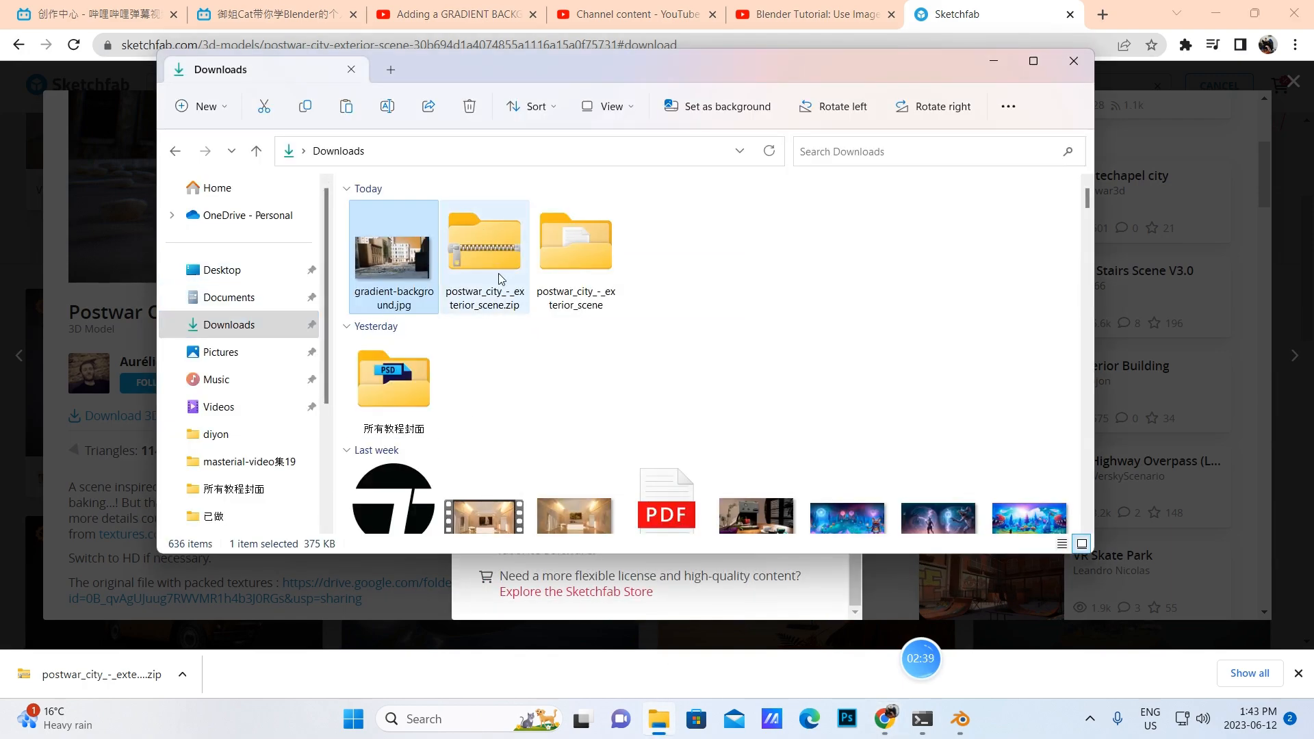
pyautogui.rightClick(482, 256)
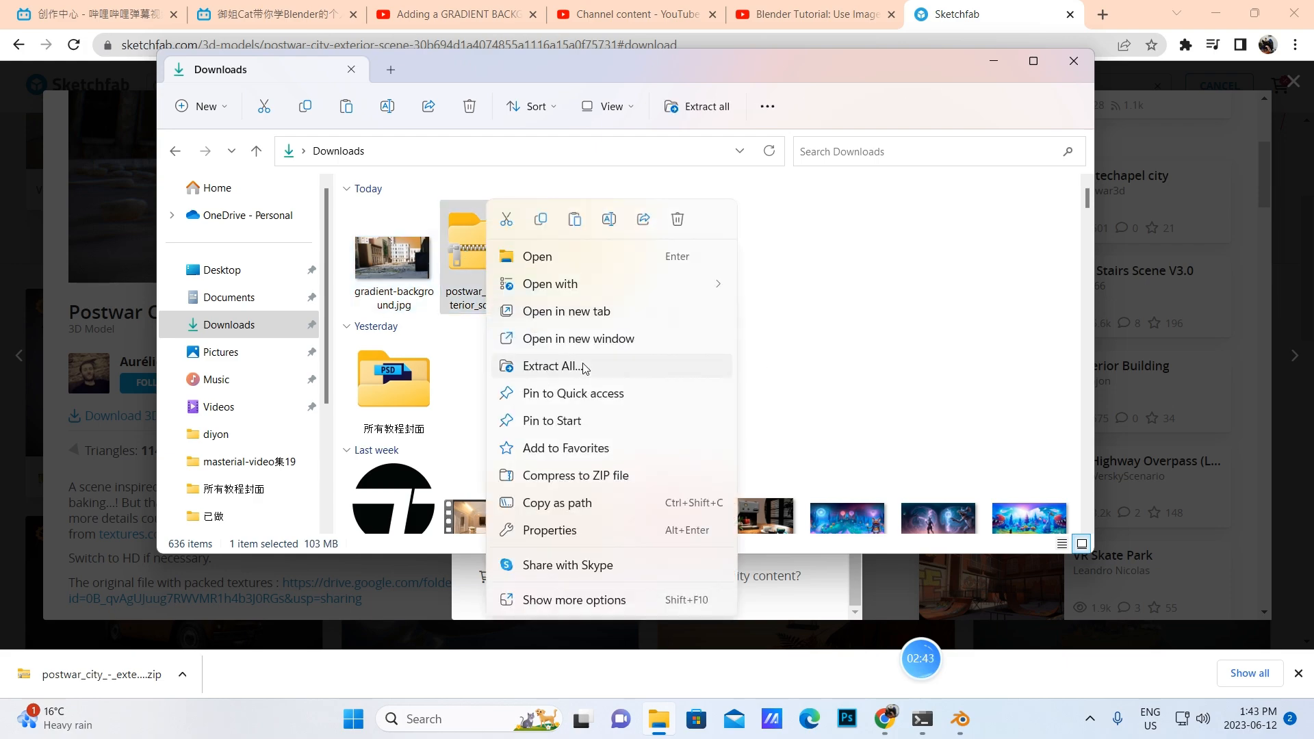
pyautogui.click(780, 311)
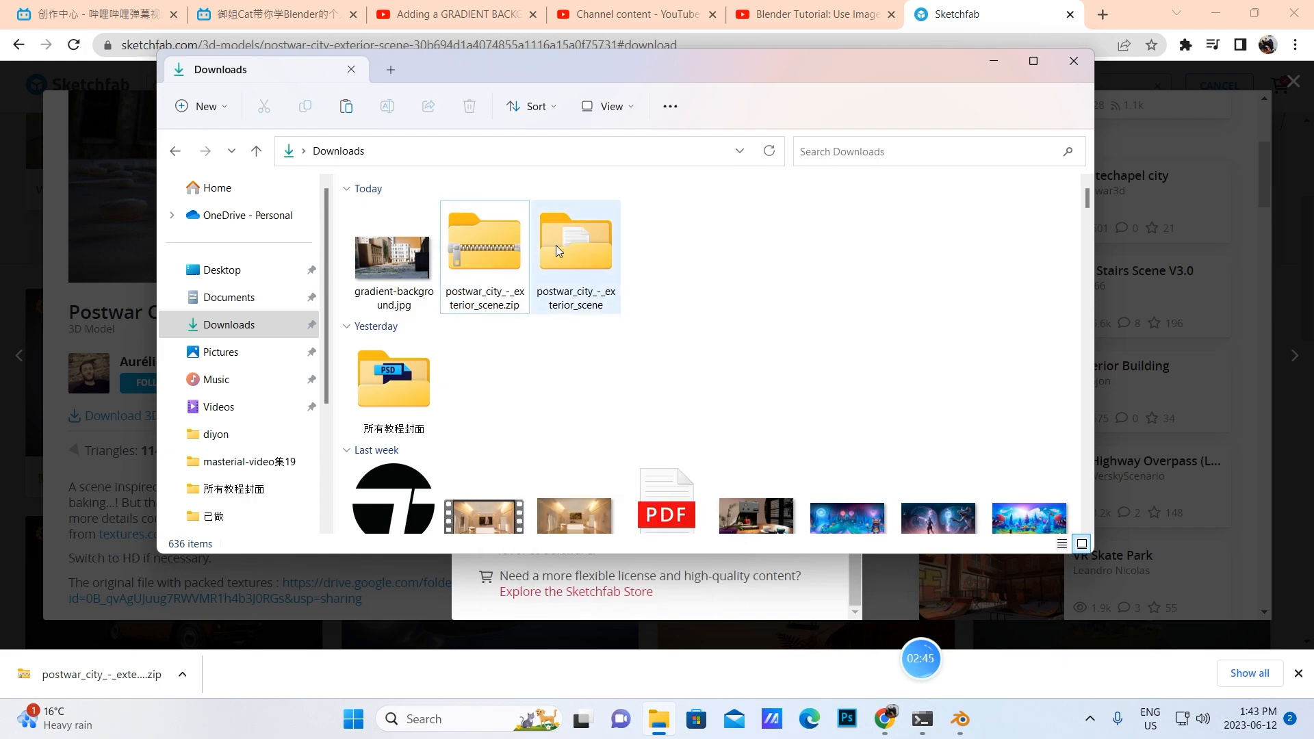
pyautogui.doubleClick(556, 245)
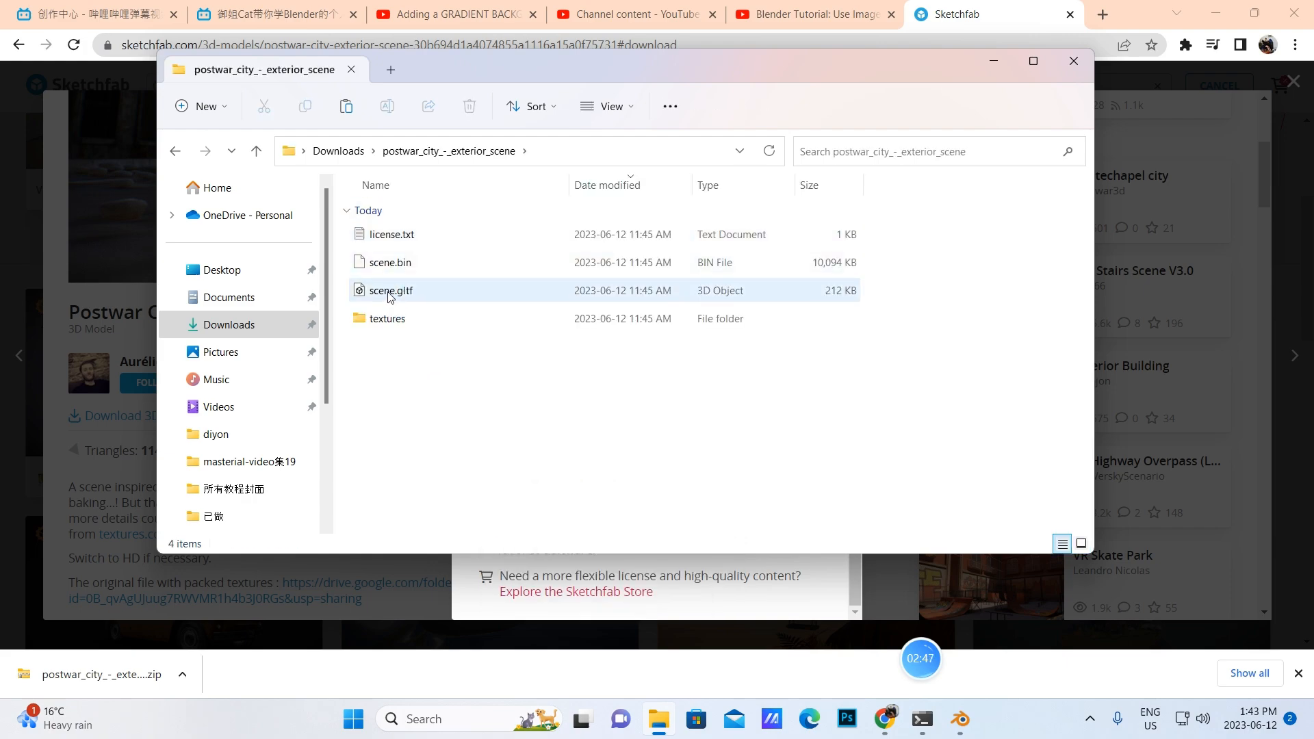
pyautogui.click(994, 60)
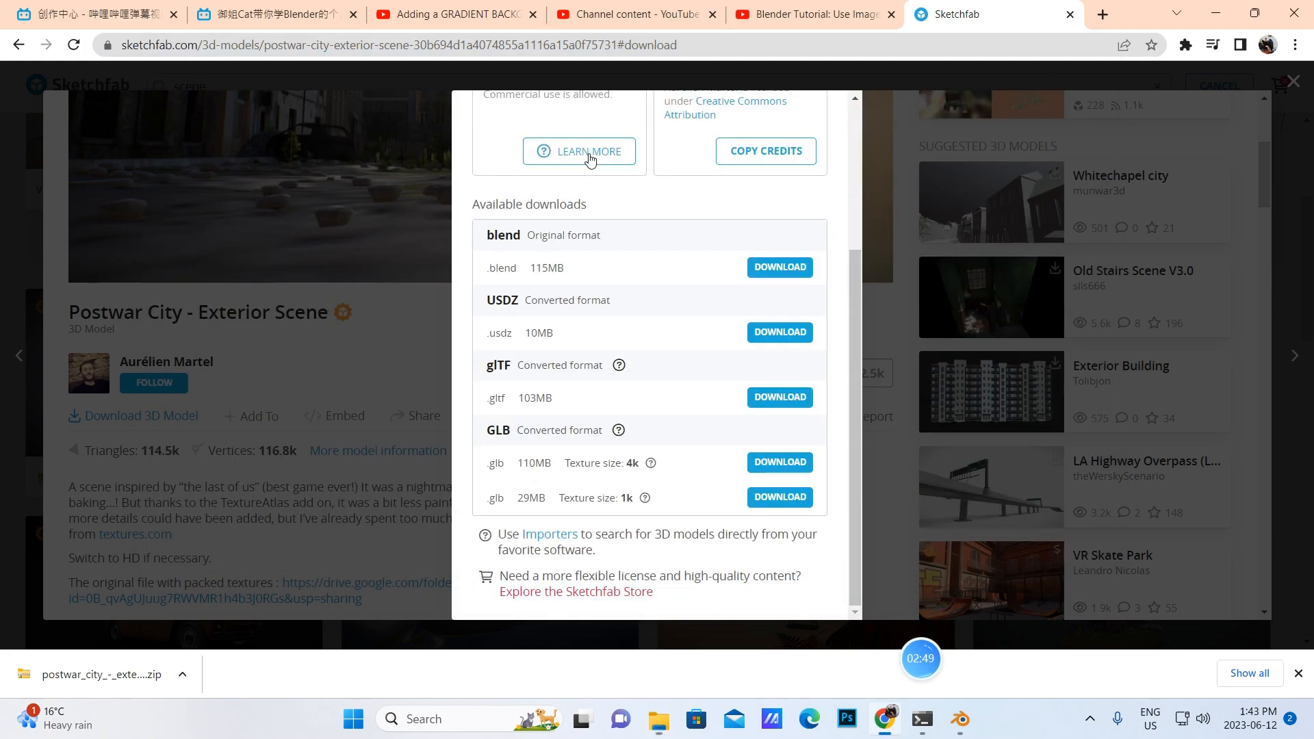
# Close the model's download options and browse the other Sketchfab results for scene.
pyautogui.scroll(3, 784, 189)
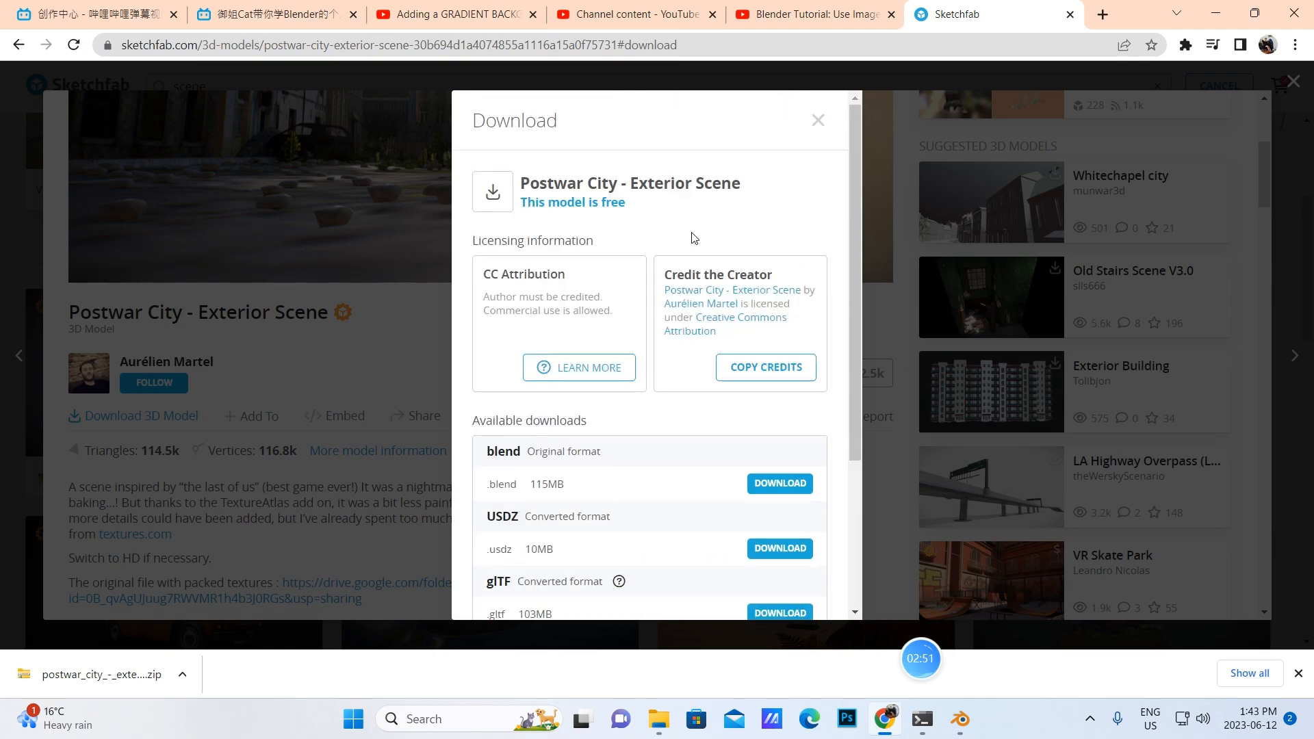
pyautogui.click(818, 121)
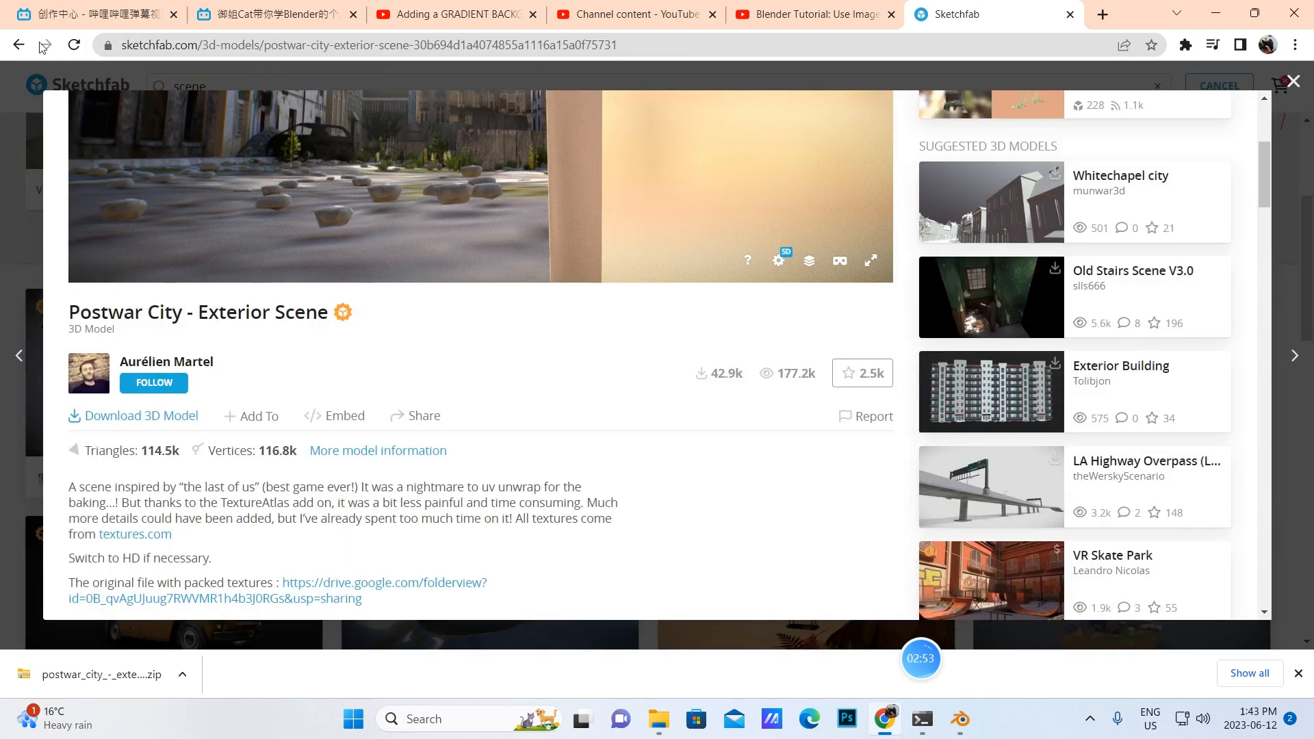
pyautogui.click(19, 45)
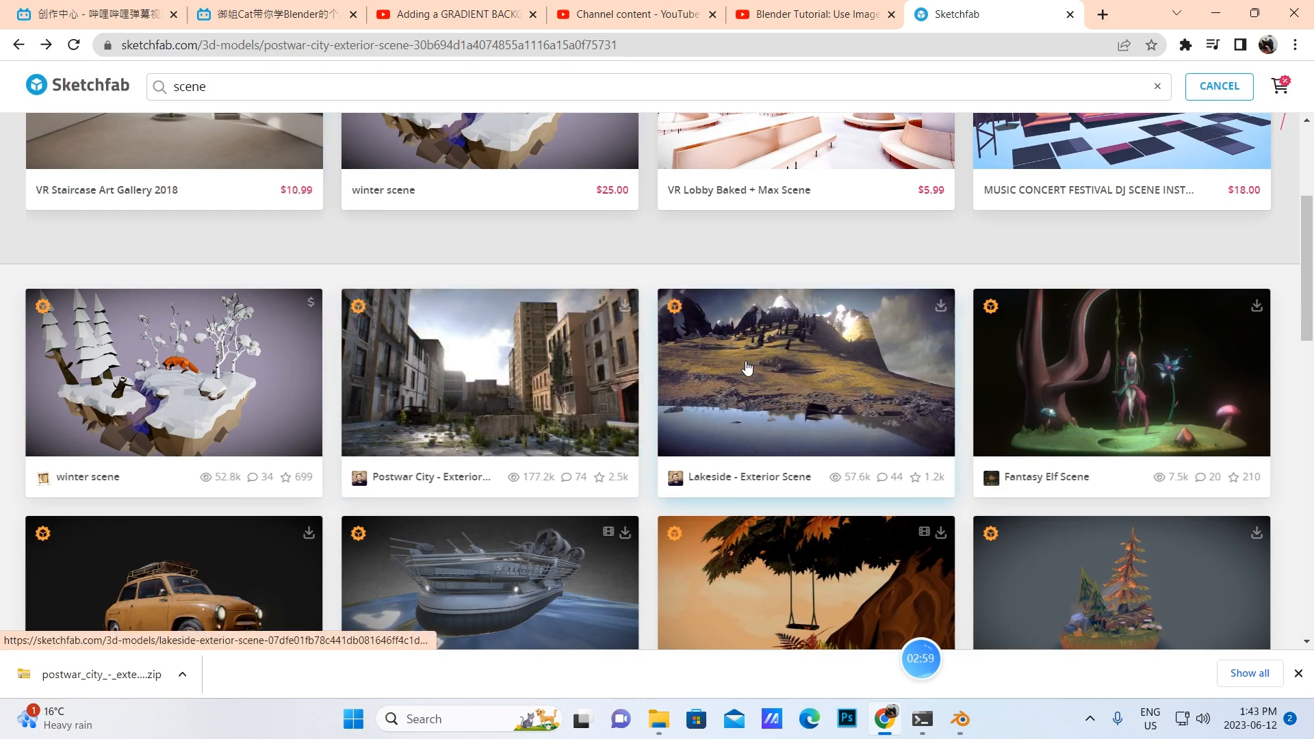
pyautogui.scroll(-5, 734, 619)
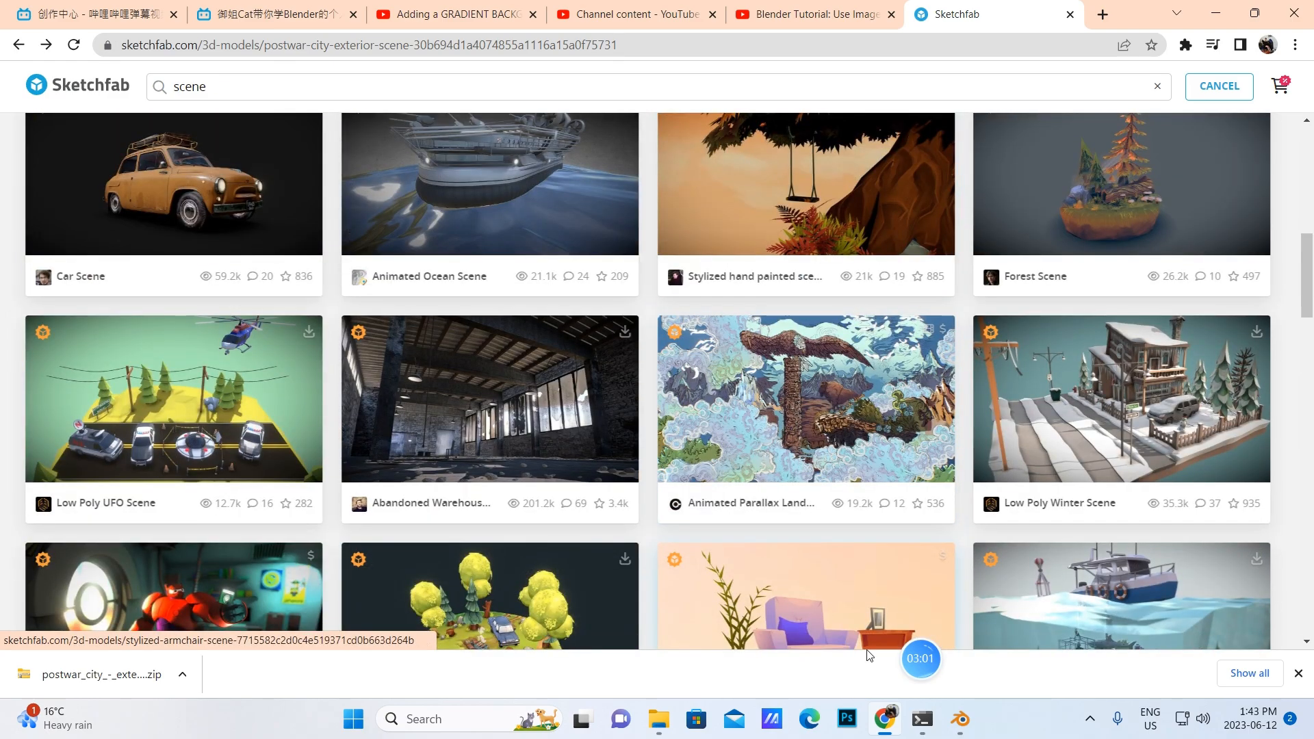
# Switch to Blender and open the environment folder's compositor3.5-class.blend gradient background project, discarding changes to the untitled file.
pyautogui.click(956, 721)
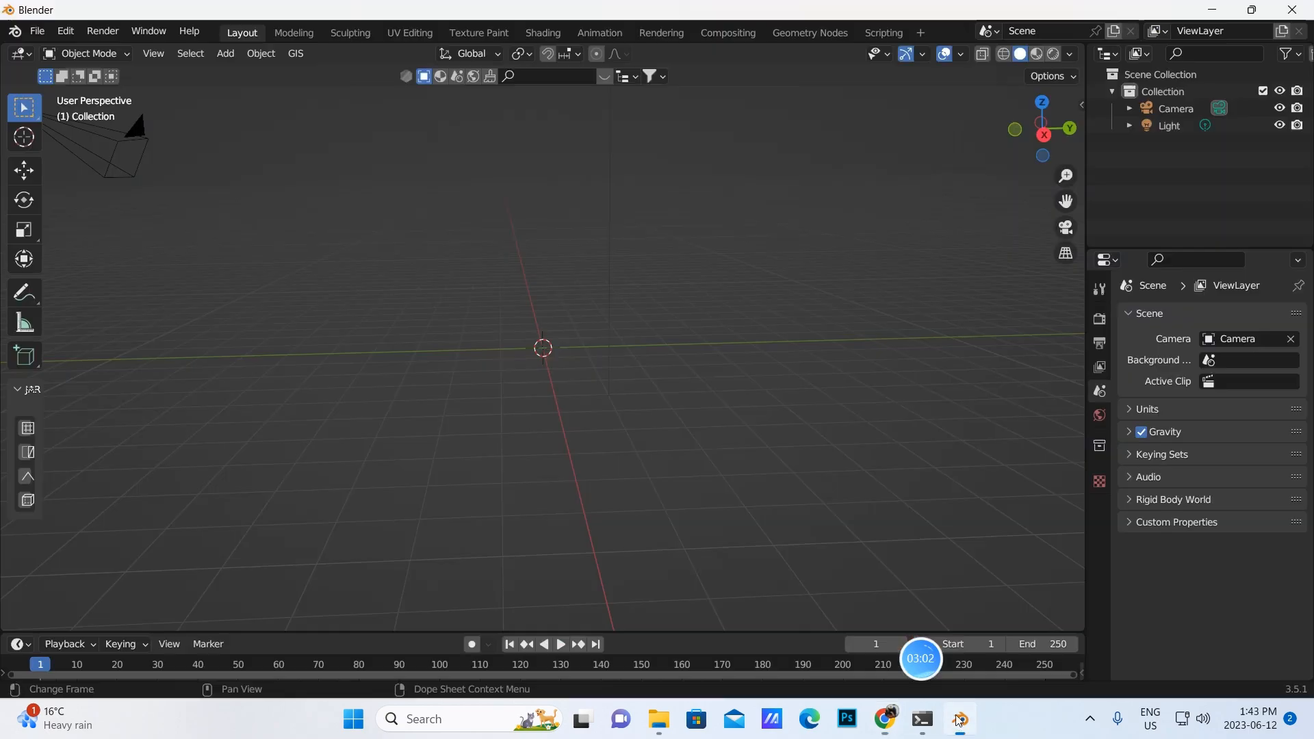
pyautogui.click(40, 35)
pyautogui.click(59, 71)
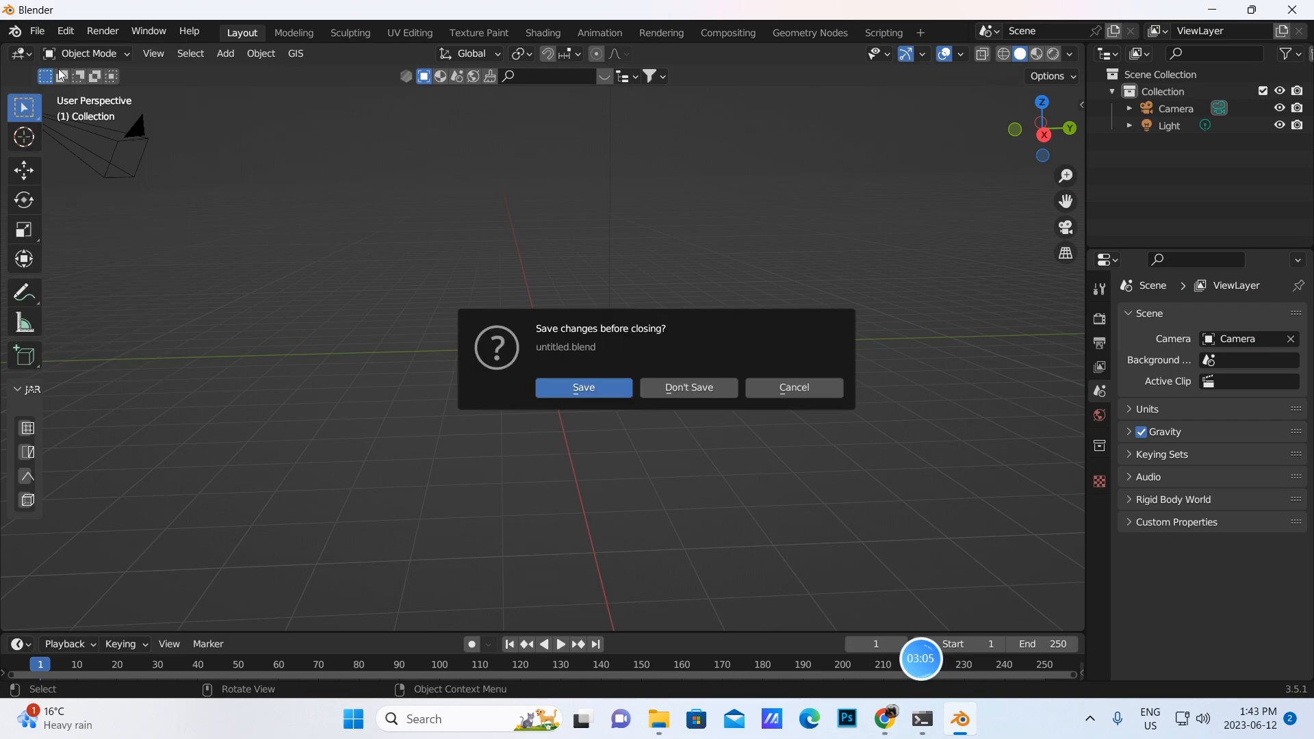
pyautogui.click(686, 391)
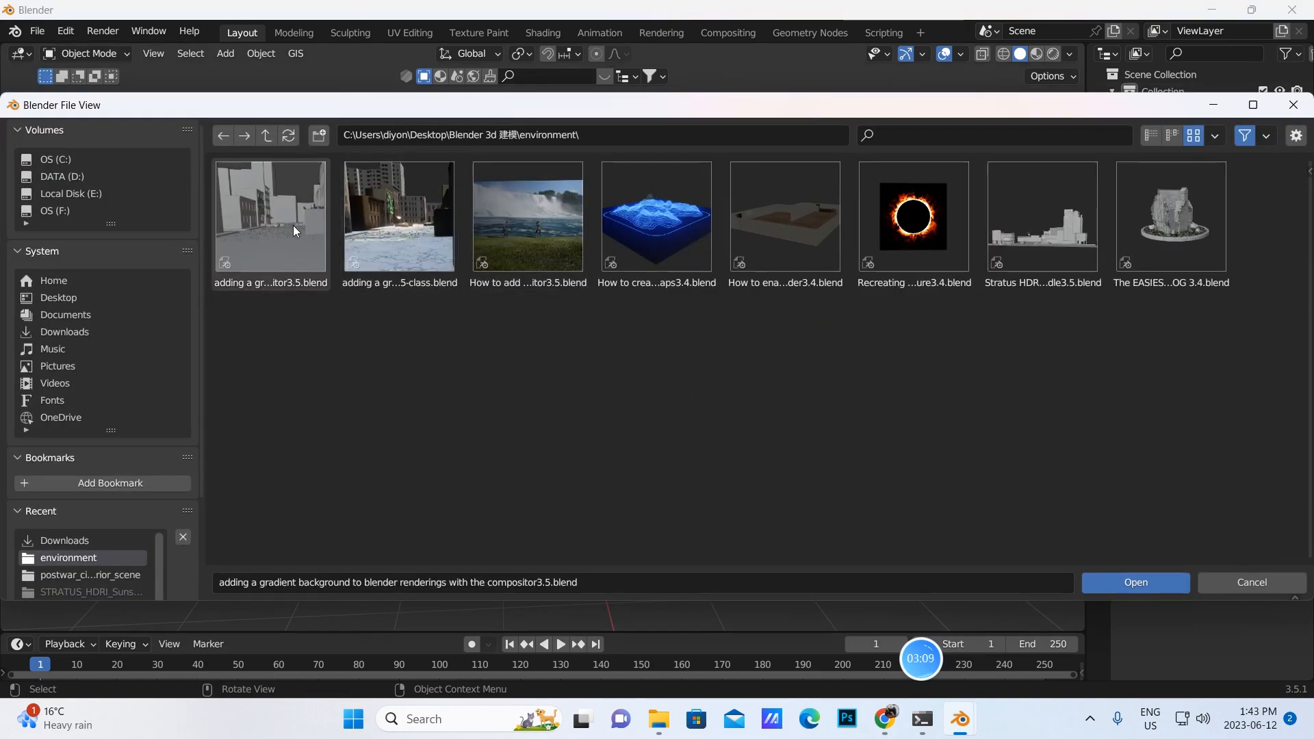
pyautogui.click(424, 248)
pyautogui.click(1129, 587)
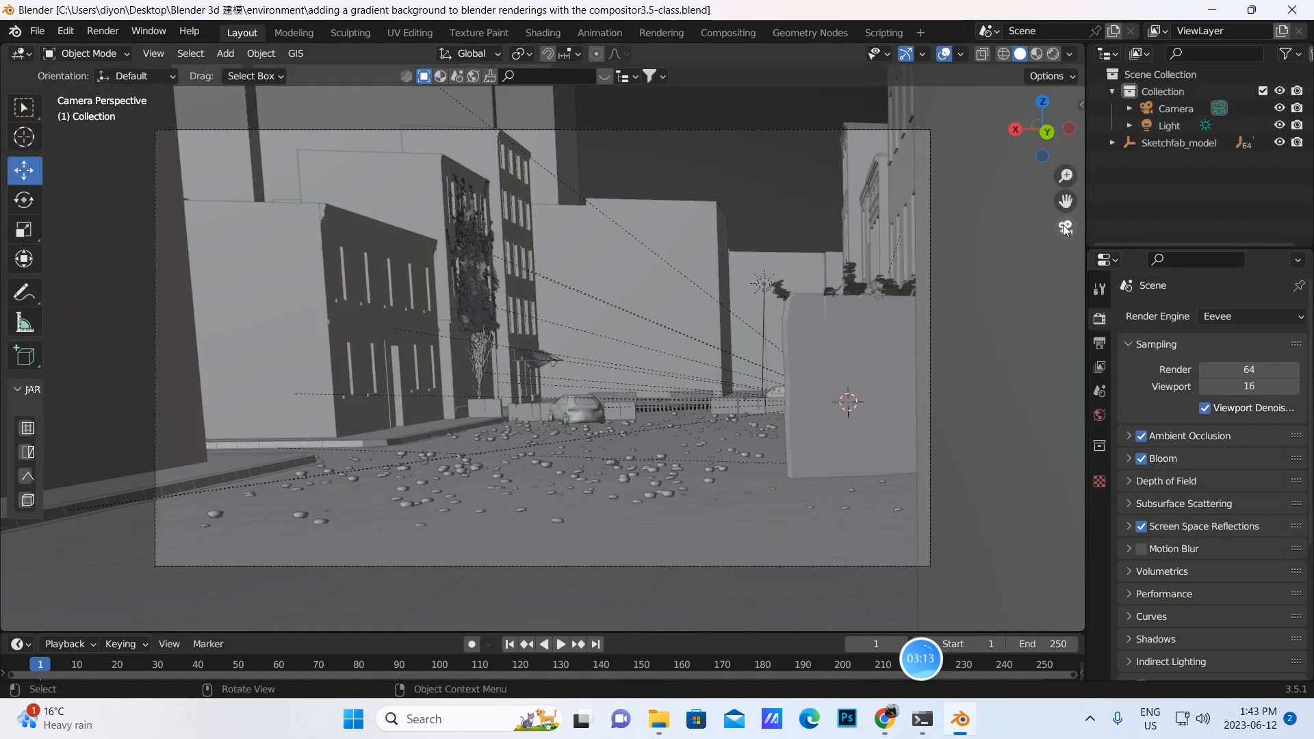
# Show the city scene in rendered viewport shading and set the render engine to Cycles.
pyautogui.click(1052, 53)
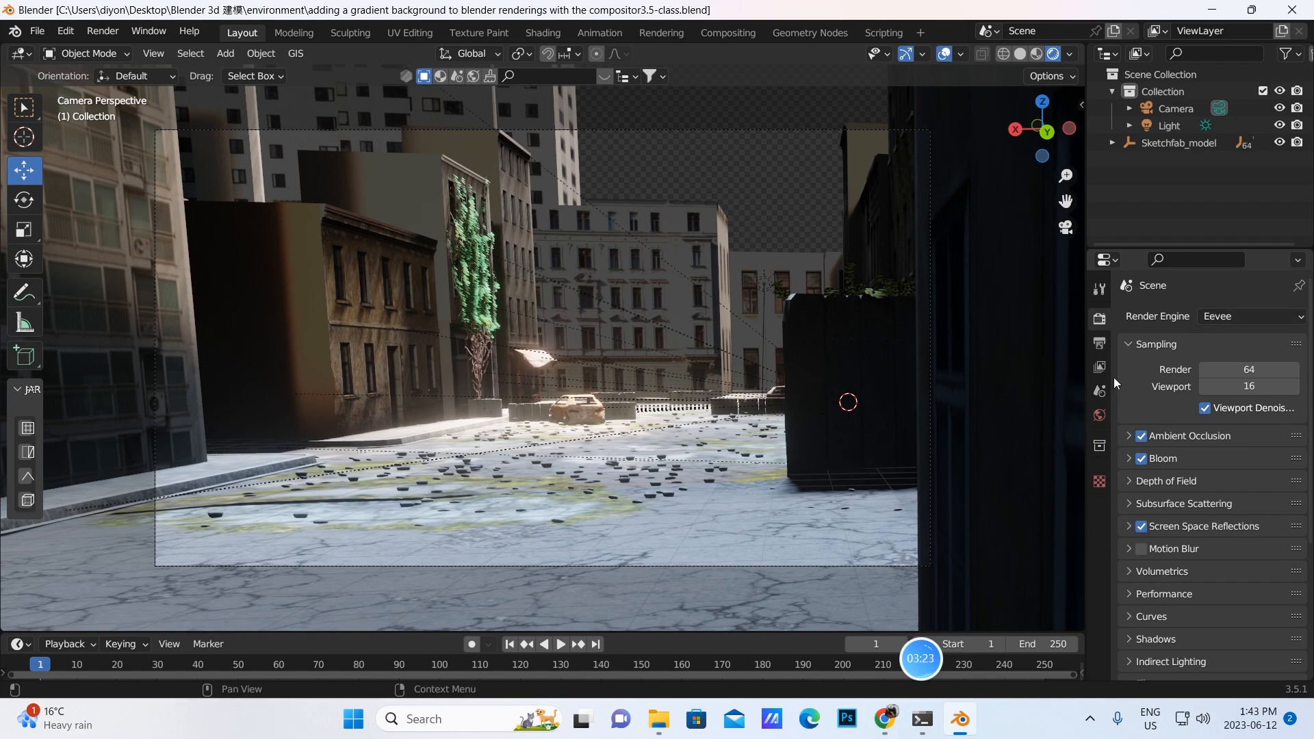
pyautogui.click(1300, 318)
pyautogui.click(1209, 378)
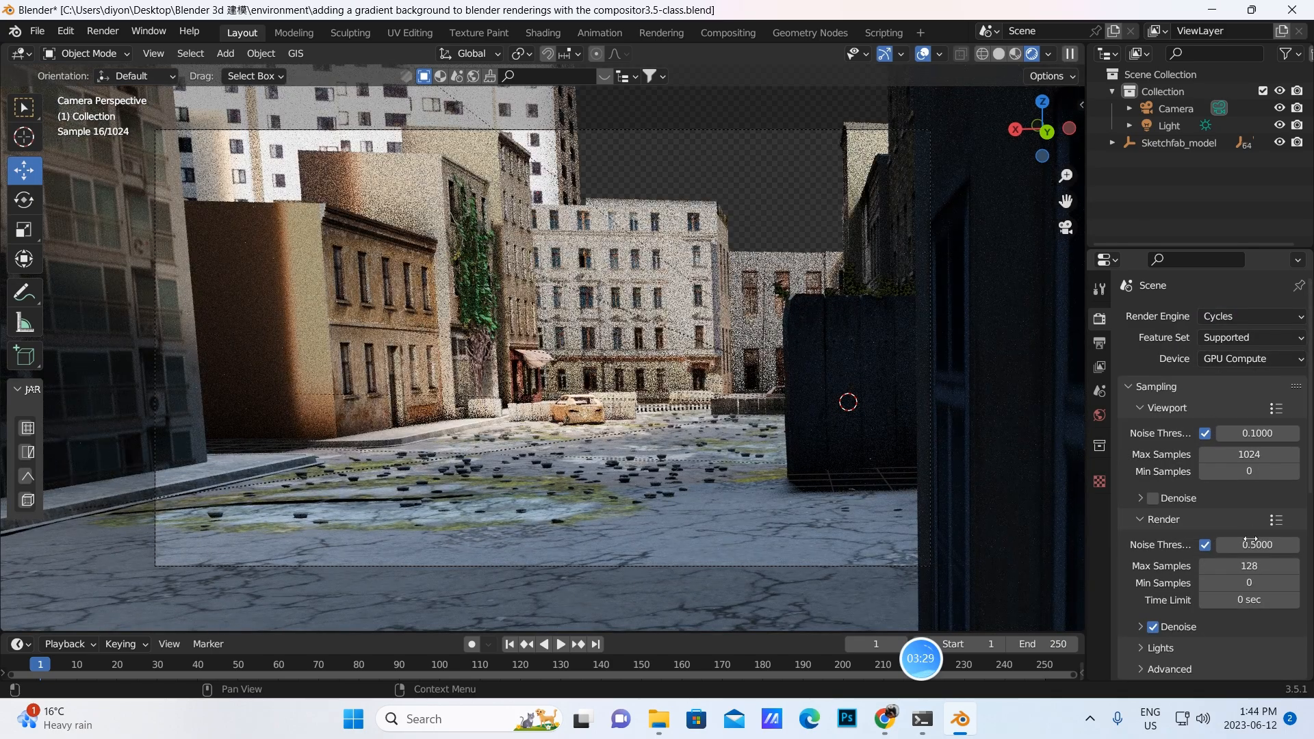
# Review the render noise threshold and the transparency option in the Film settings.
pyautogui.doubleClick(1255, 544)
pyautogui.press('Return')
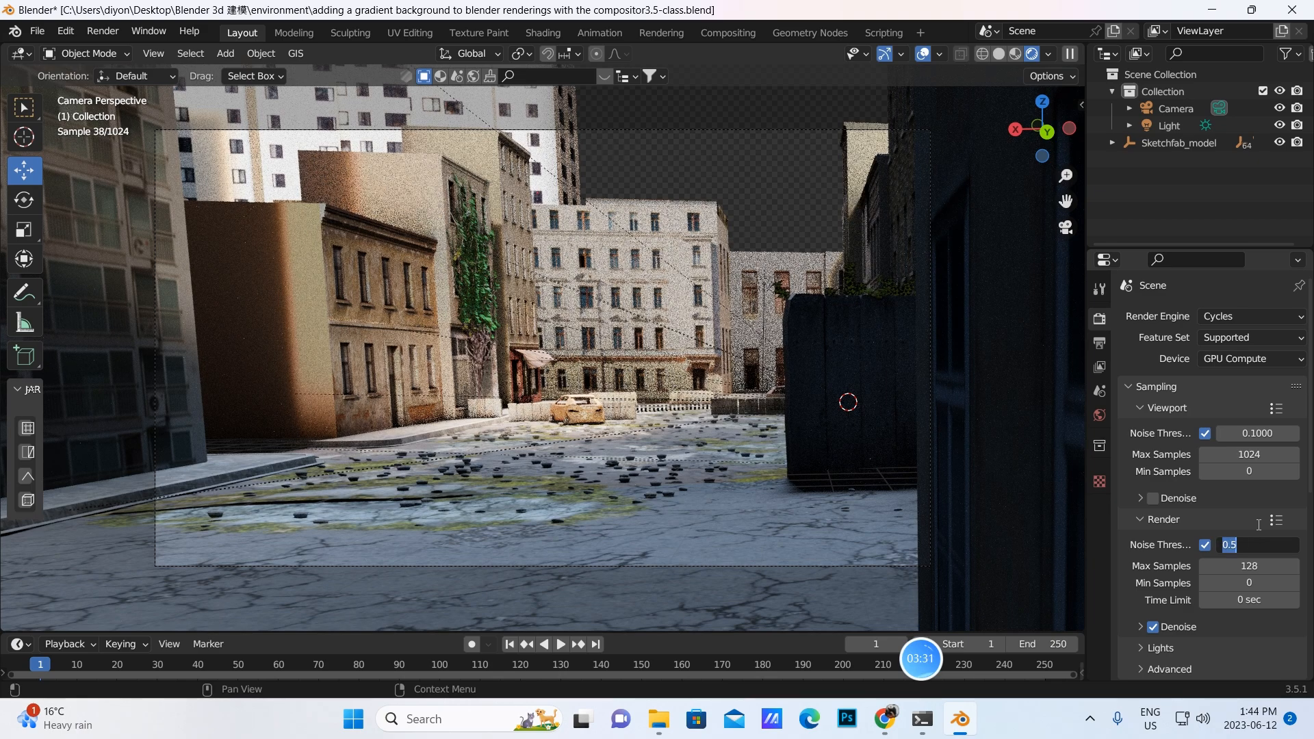
pyautogui.scroll(-5, 1244, 638)
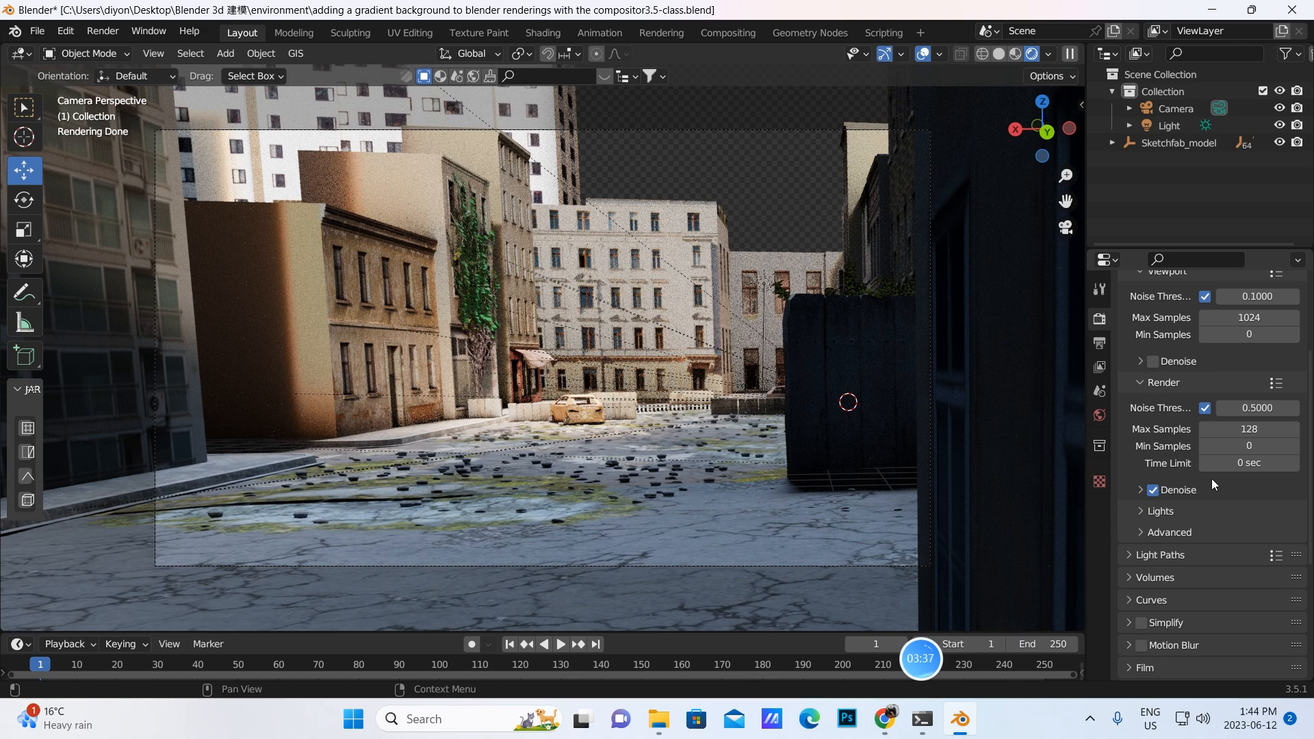
pyautogui.scroll(-4, 1225, 536)
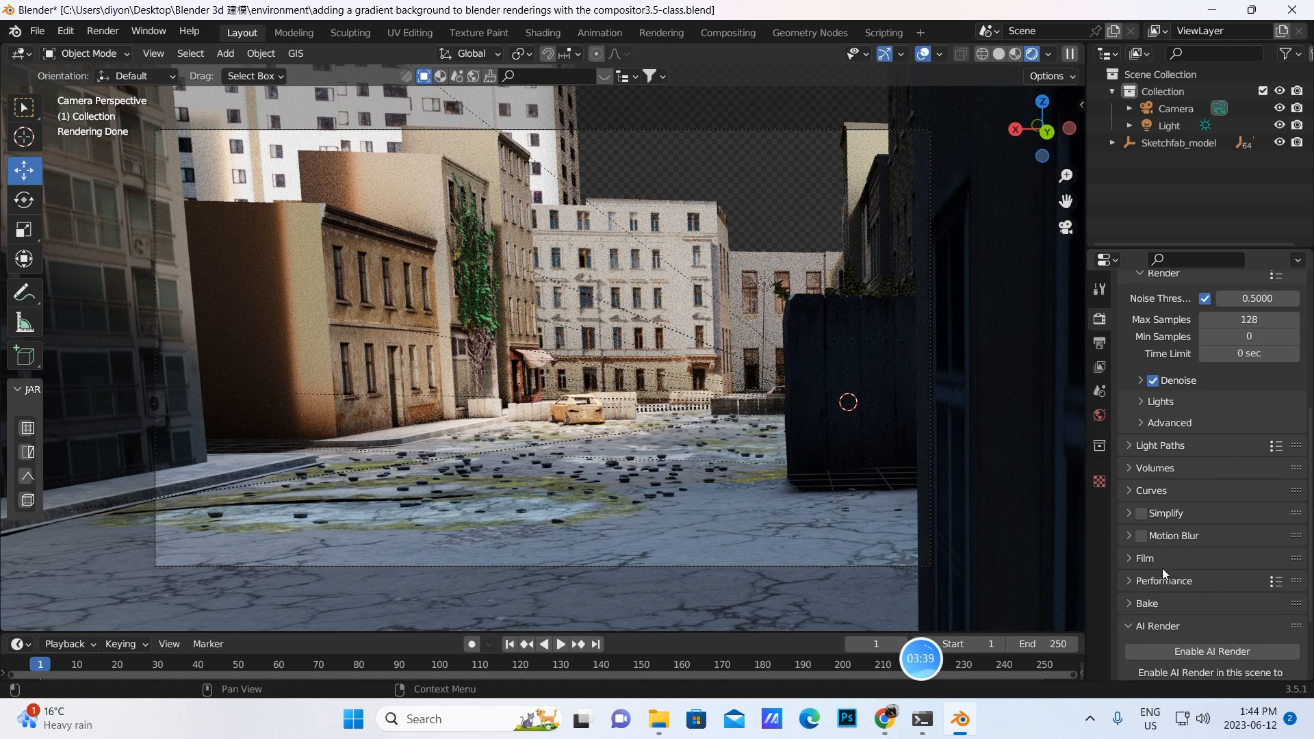
pyautogui.click(1154, 558)
pyautogui.scroll(-3, 1187, 541)
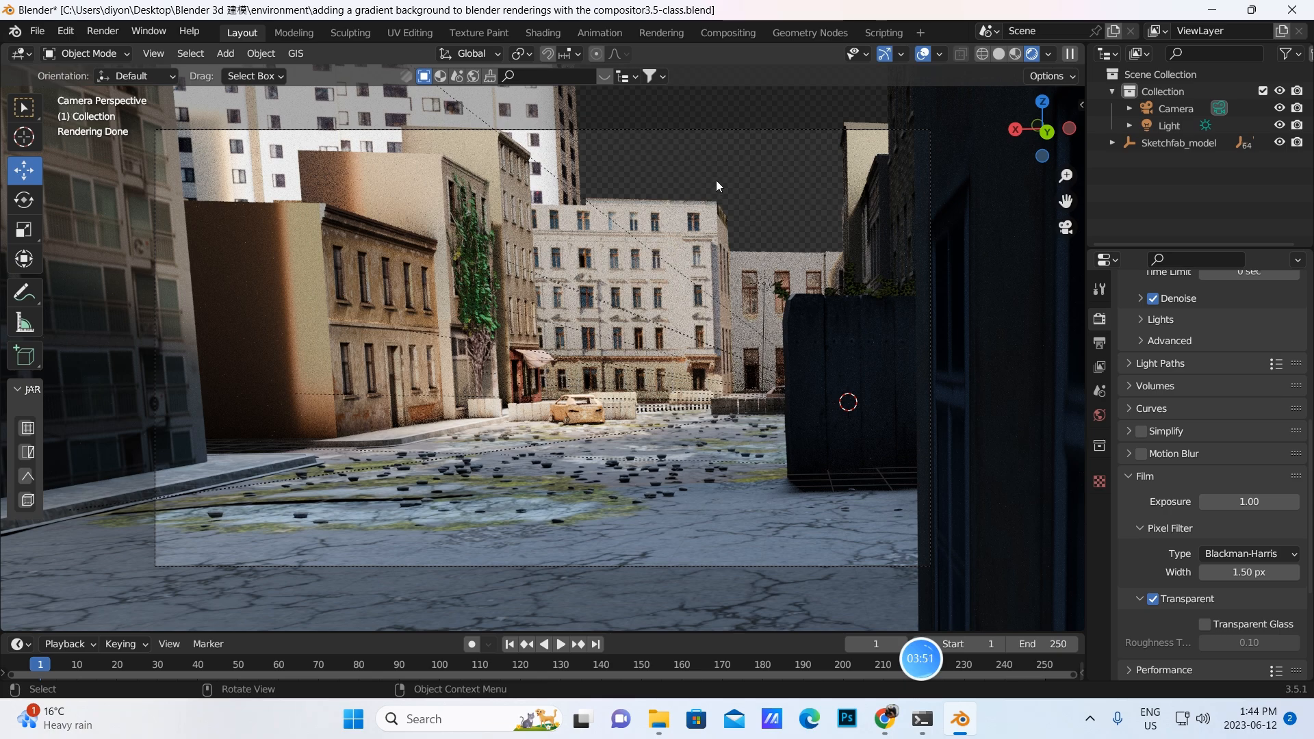
# Minimize the open windows and launch another Blender instance from blender.exe in the desktop's Blender 3.5 folder.
pyautogui.click(1216, 10)
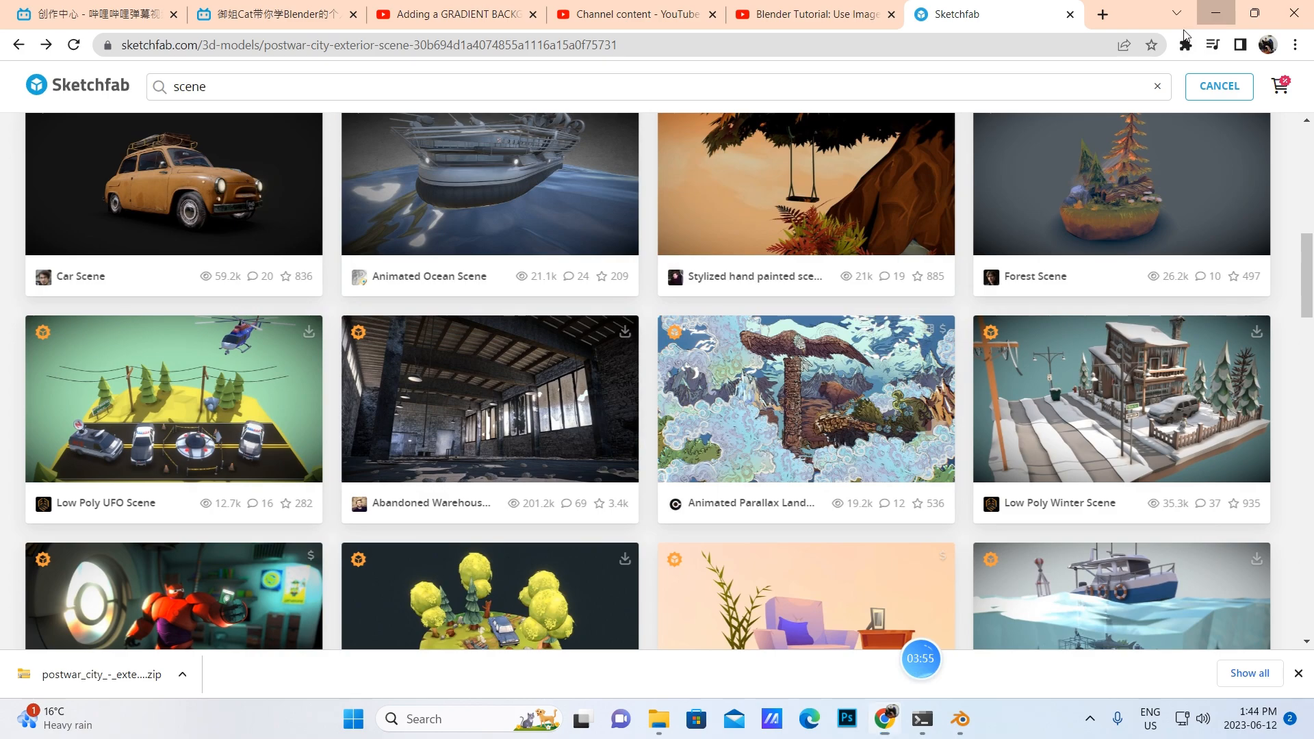
pyautogui.click(1215, 12)
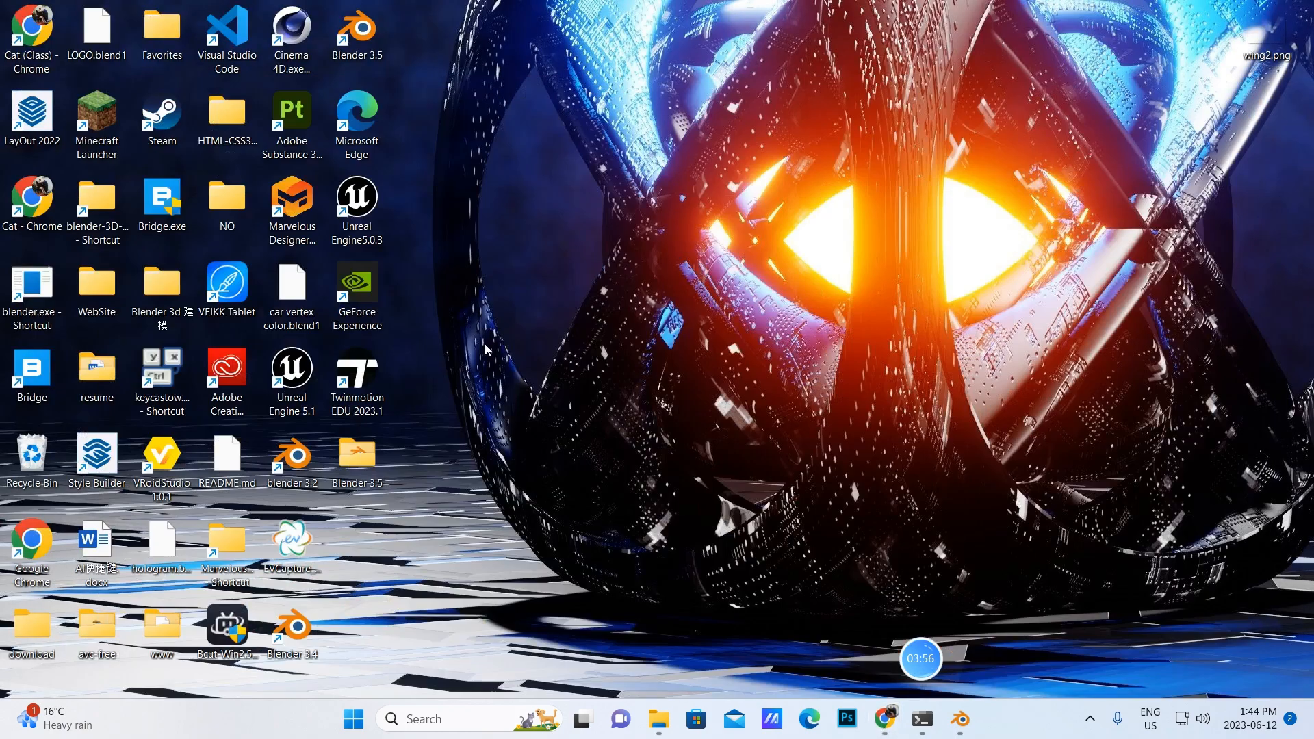
pyautogui.doubleClick(357, 457)
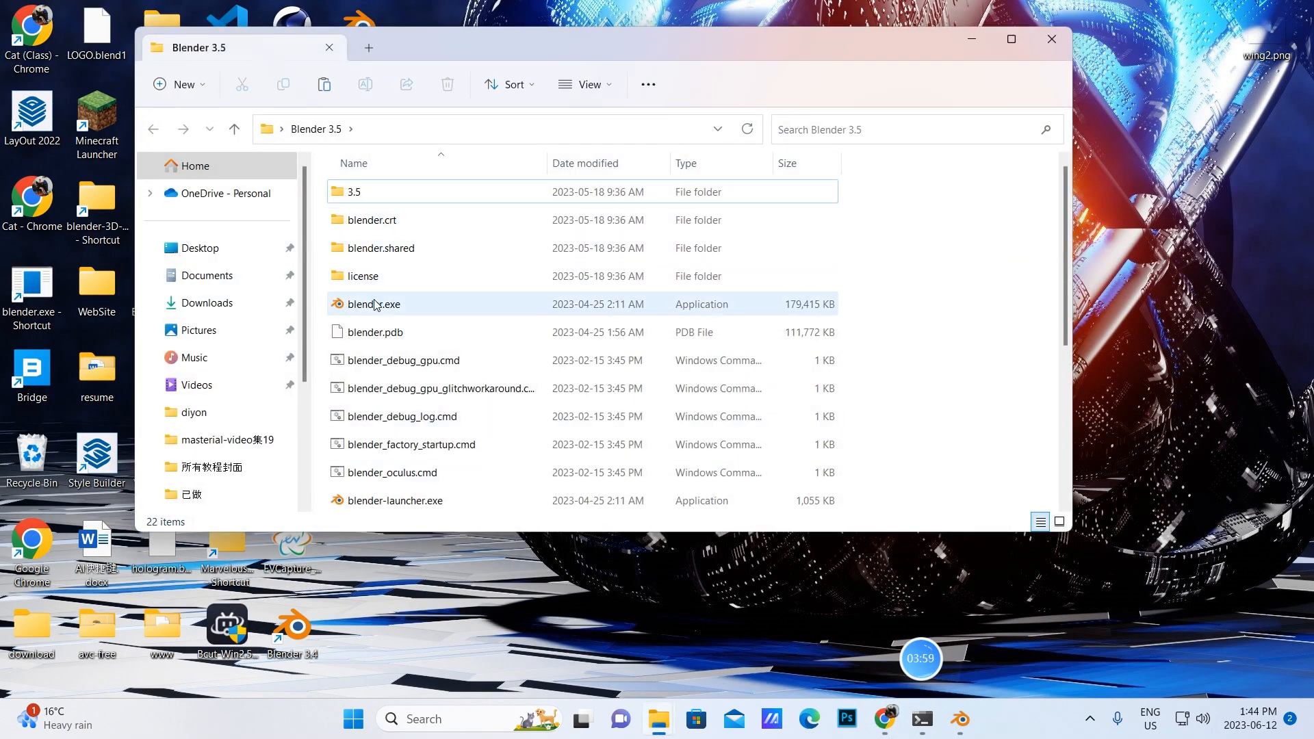
pyautogui.doubleClick(376, 304)
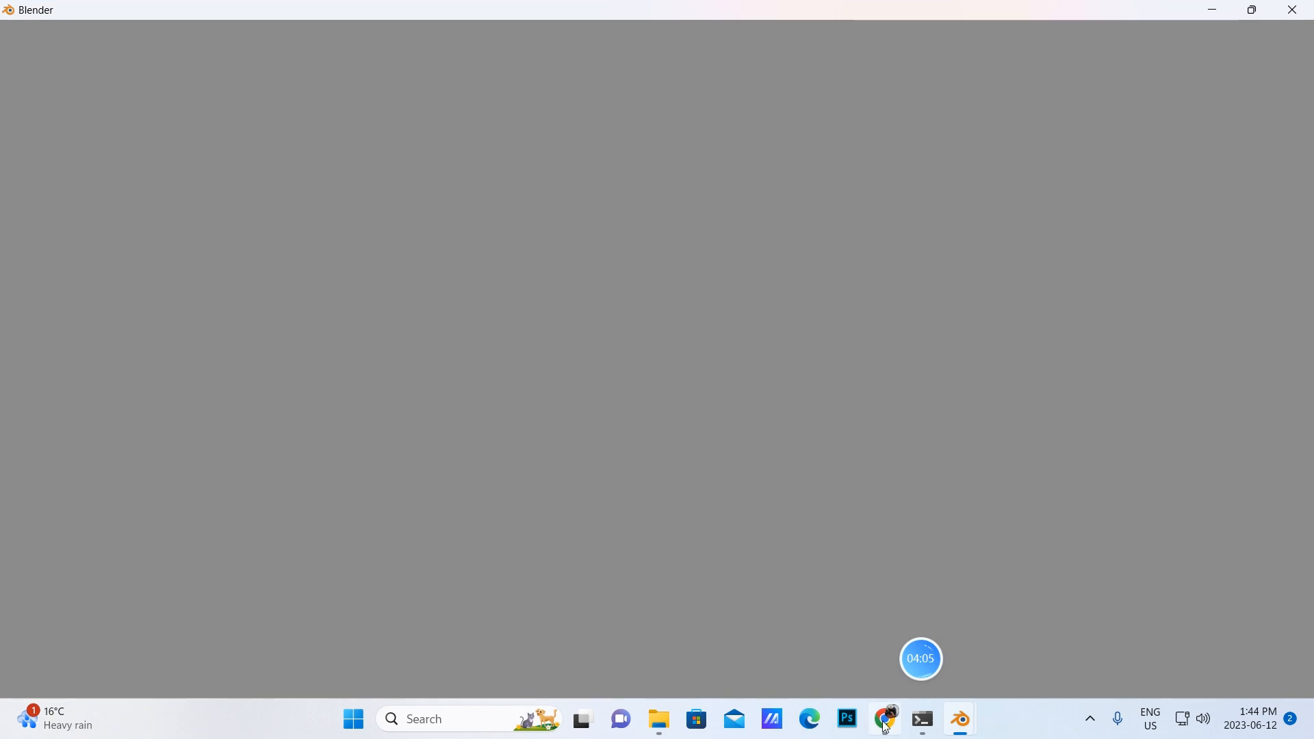
pyautogui.moveTo(886, 718)
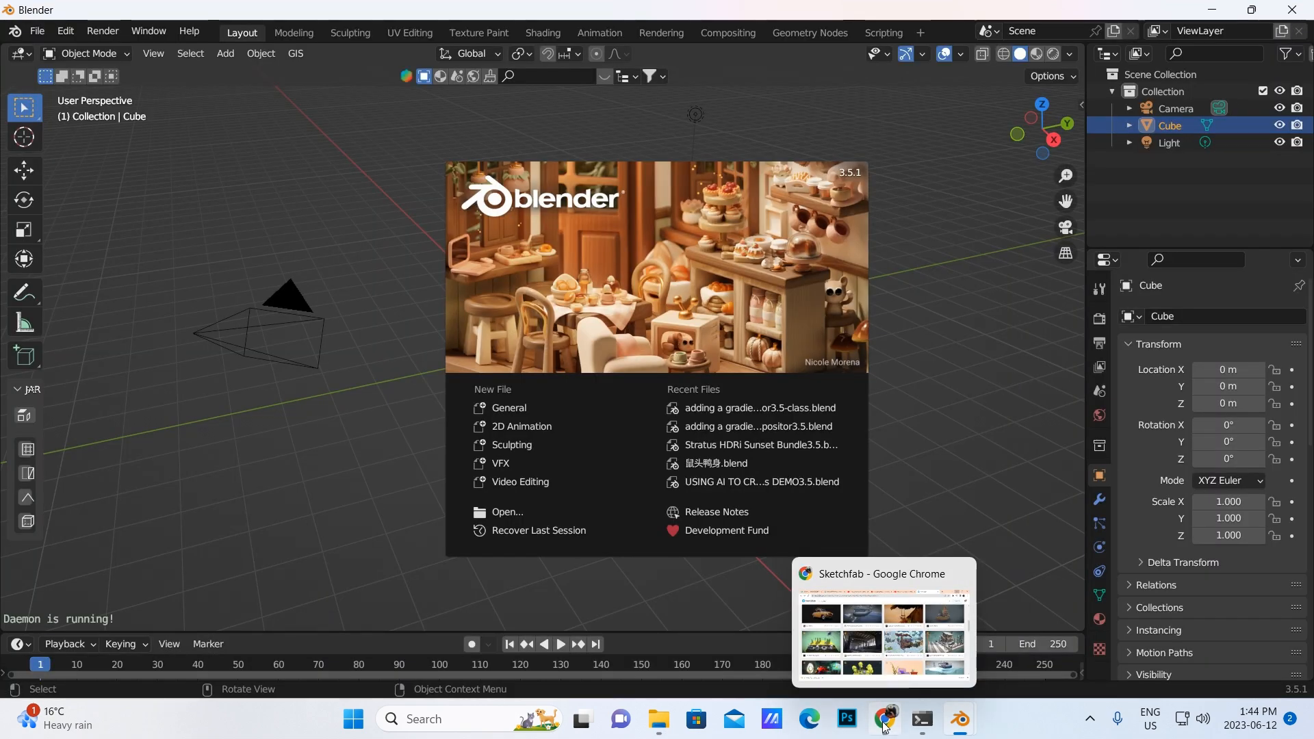
# Create a new General file and delete its default cube.
pyautogui.click(535, 408)
pyautogui.press('x')
pyautogui.click(525, 368)
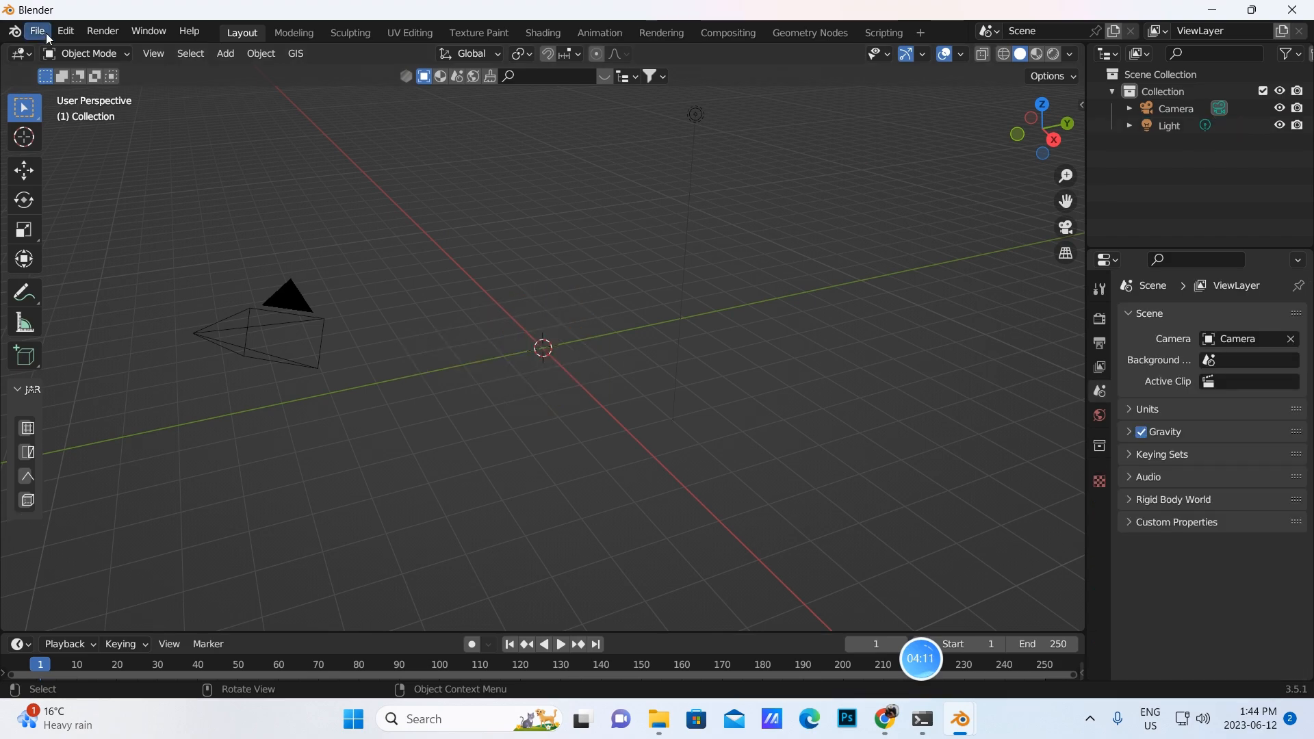
# Import scene.gltf as glTF 2.0 from Downloads\postwar_city_-_exterior_scene, finding the folder by searching for city.
pyautogui.click(36, 31)
pyautogui.moveTo(82, 261)
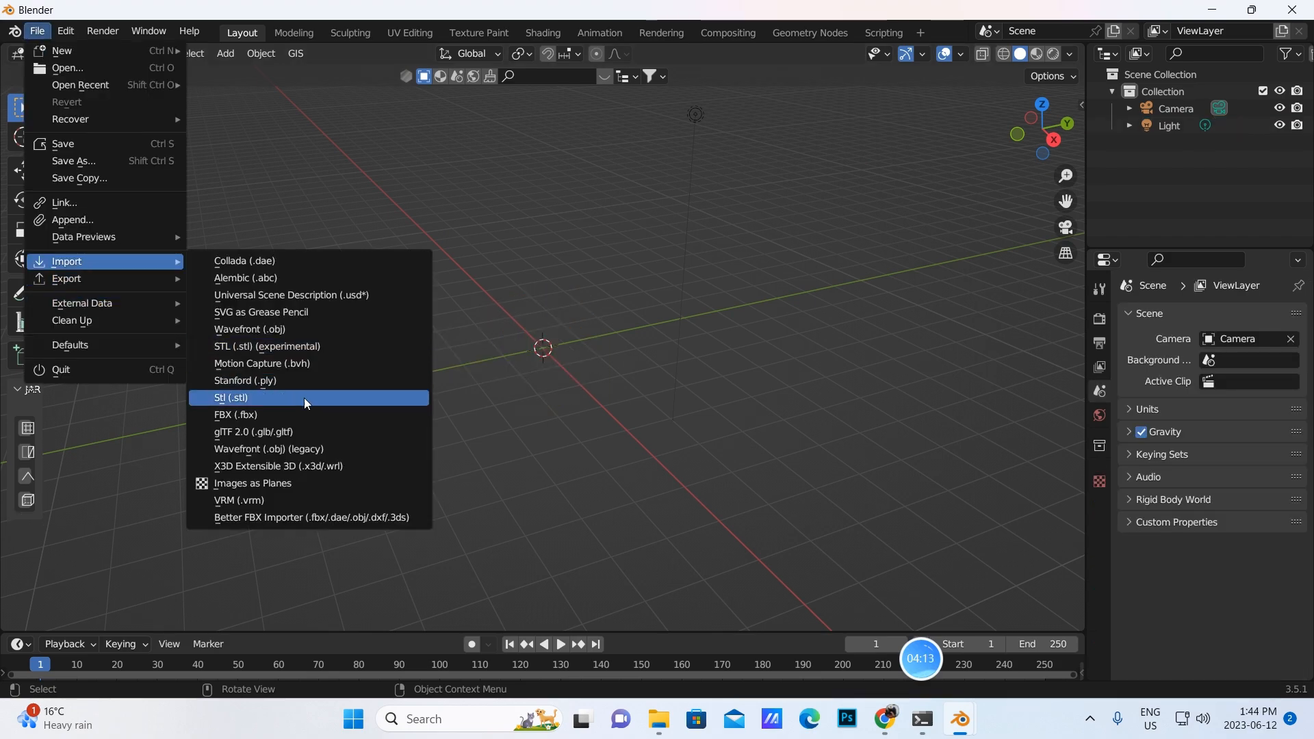
pyautogui.click(260, 431)
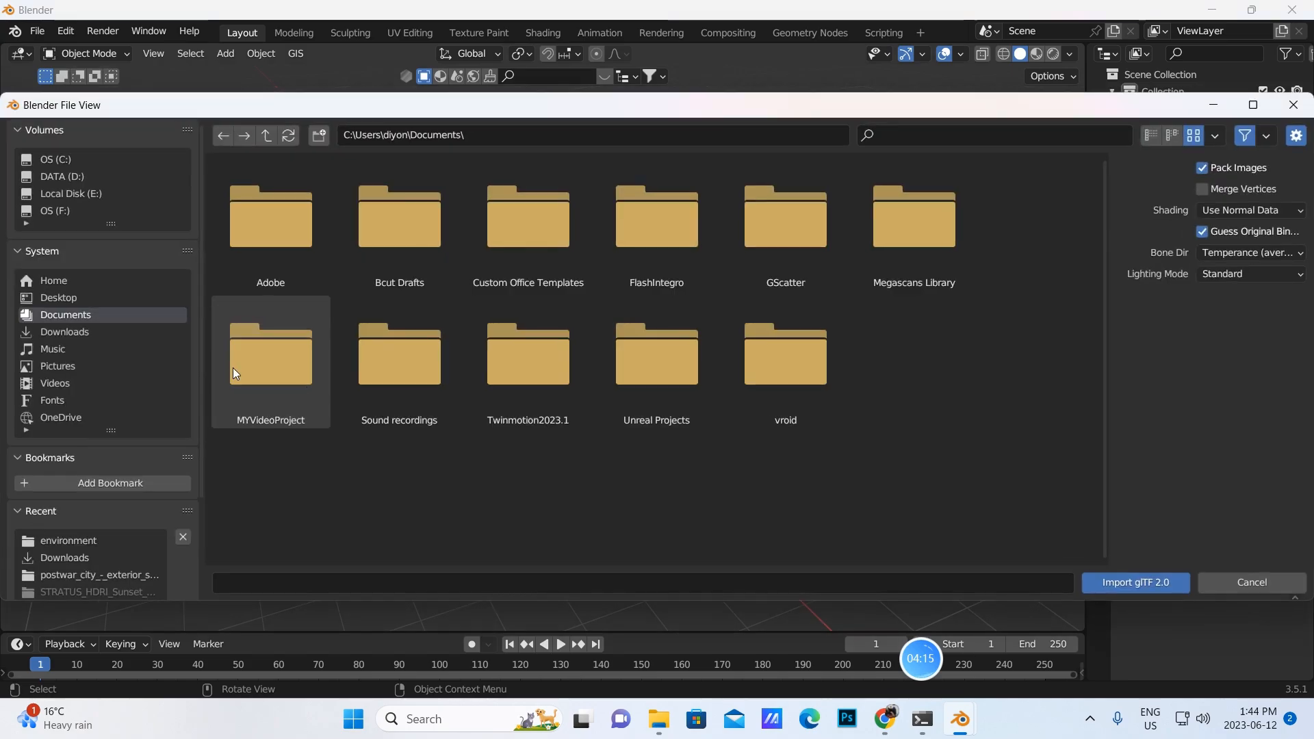
pyautogui.click(55, 333)
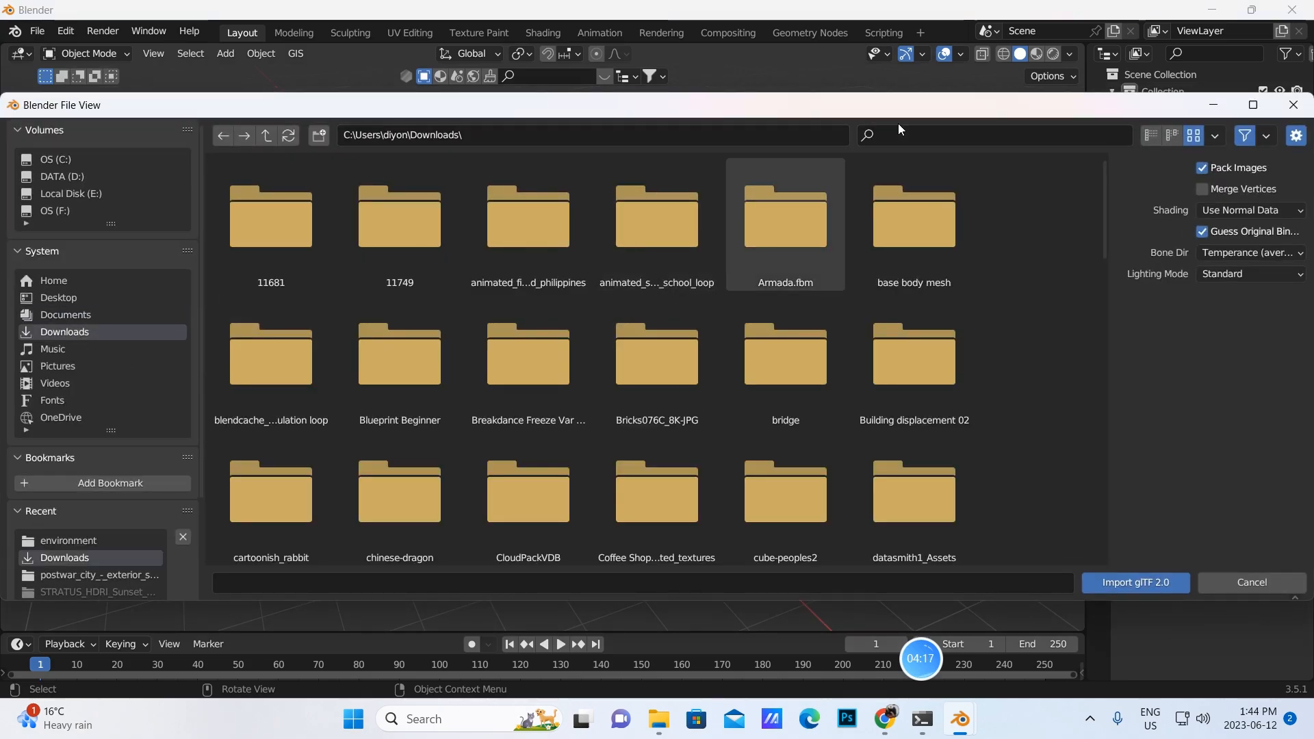
pyautogui.click(894, 137)
pyautogui.write('city')
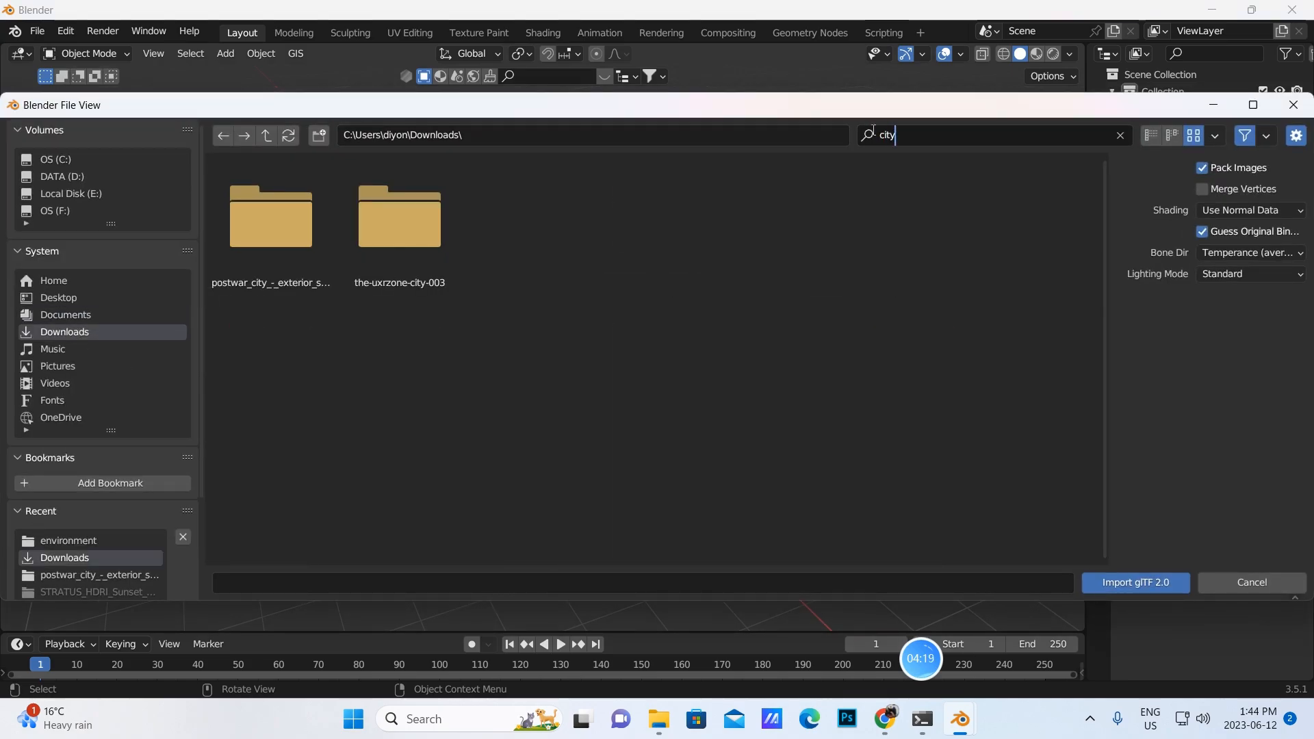
pyautogui.doubleClick(276, 241)
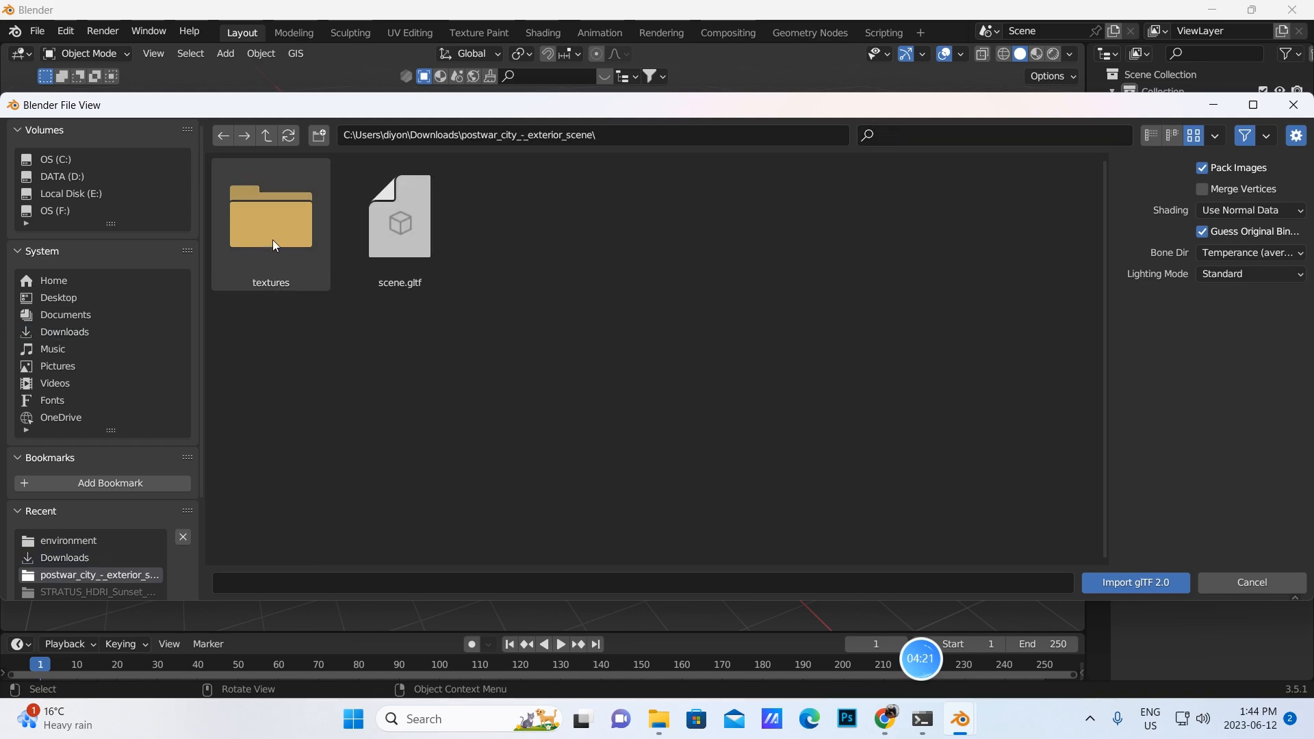
pyautogui.click(393, 233)
pyautogui.click(1114, 583)
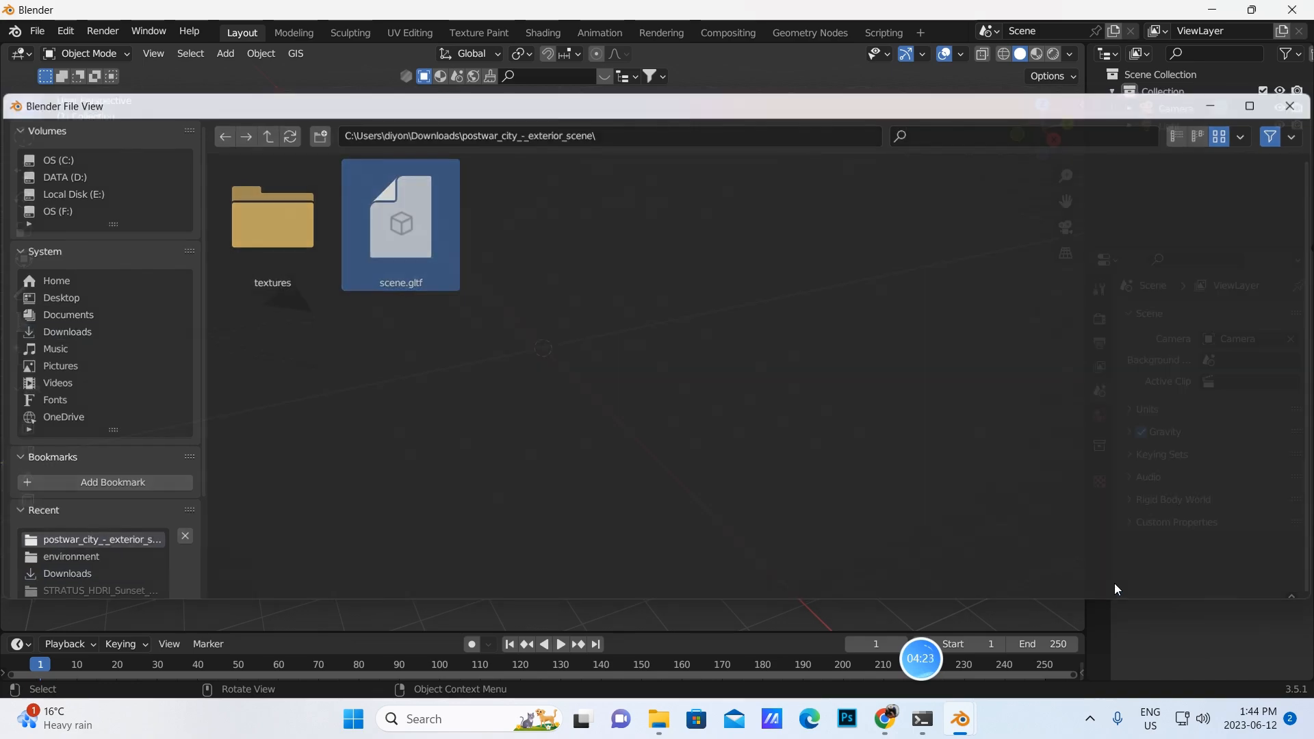
# Try deleting the dome Sphere_0 that covers the imported city, and undo the deletion.
pyautogui.scroll(-10, 585, 446)
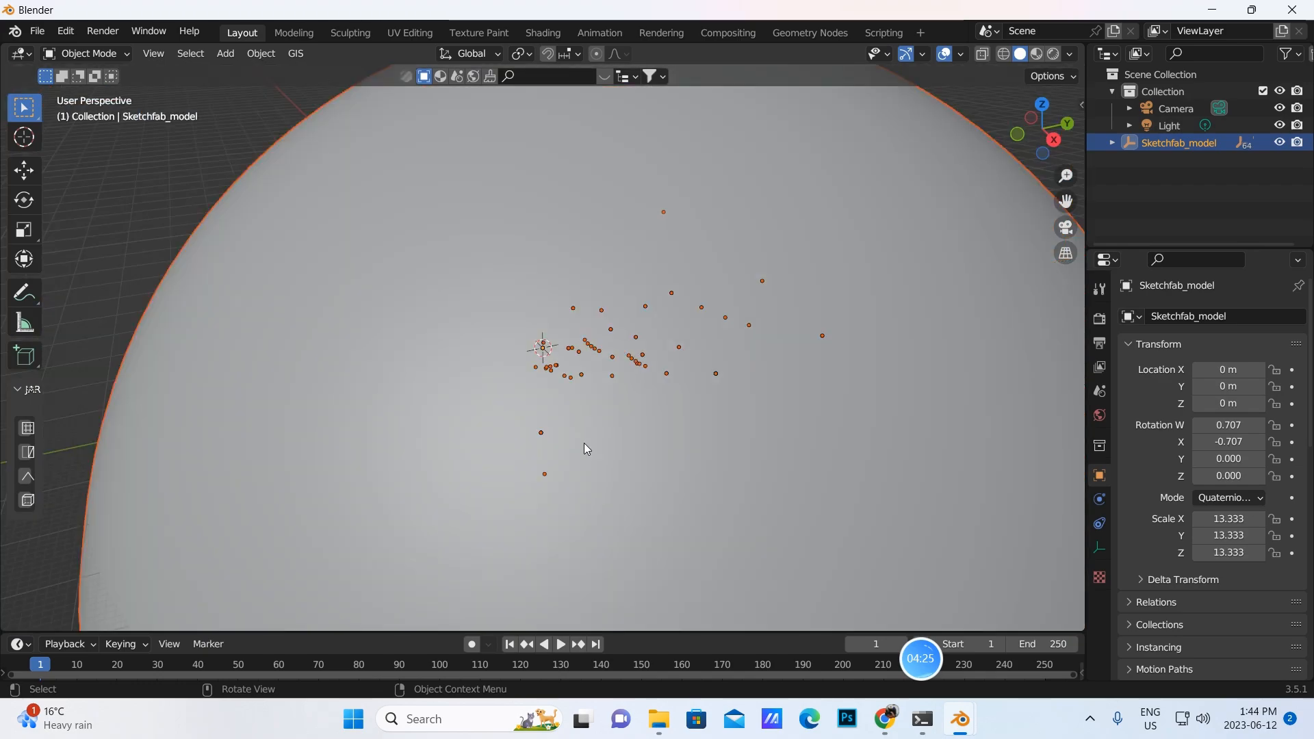
pyautogui.scroll(4, 585, 380)
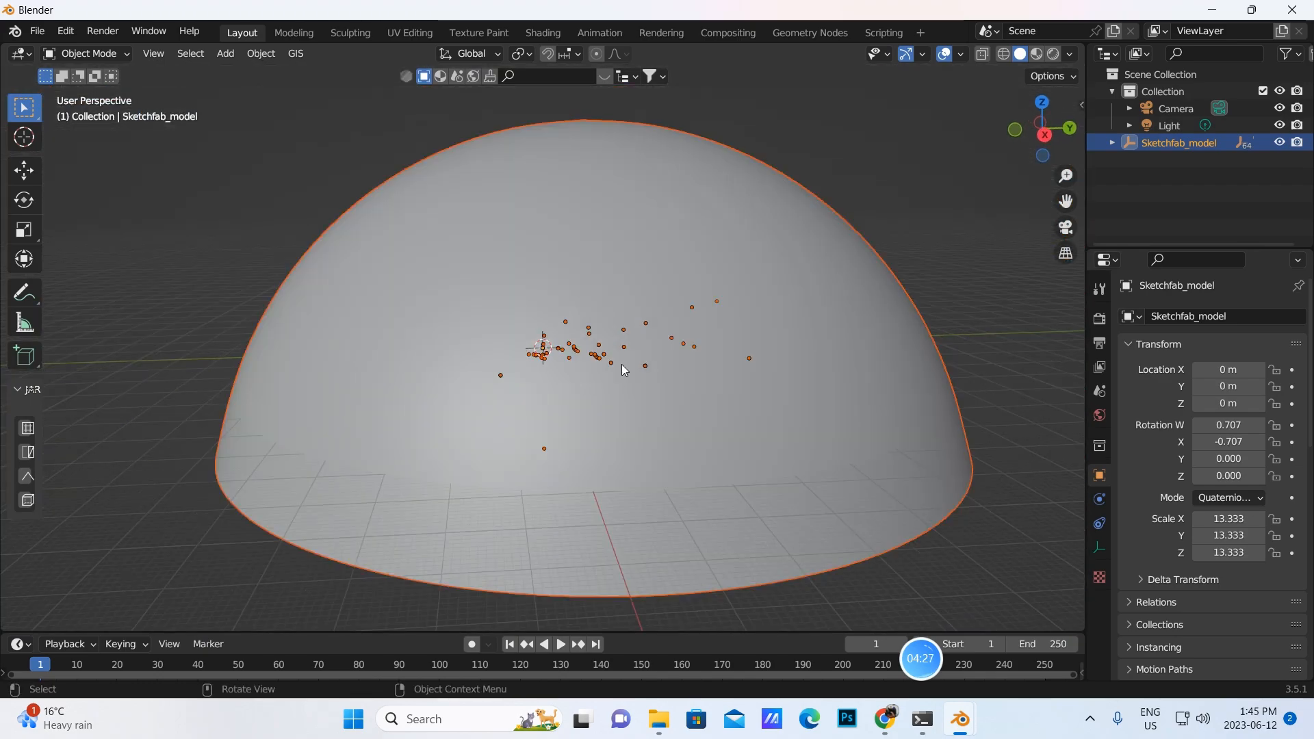
pyautogui.click(562, 219)
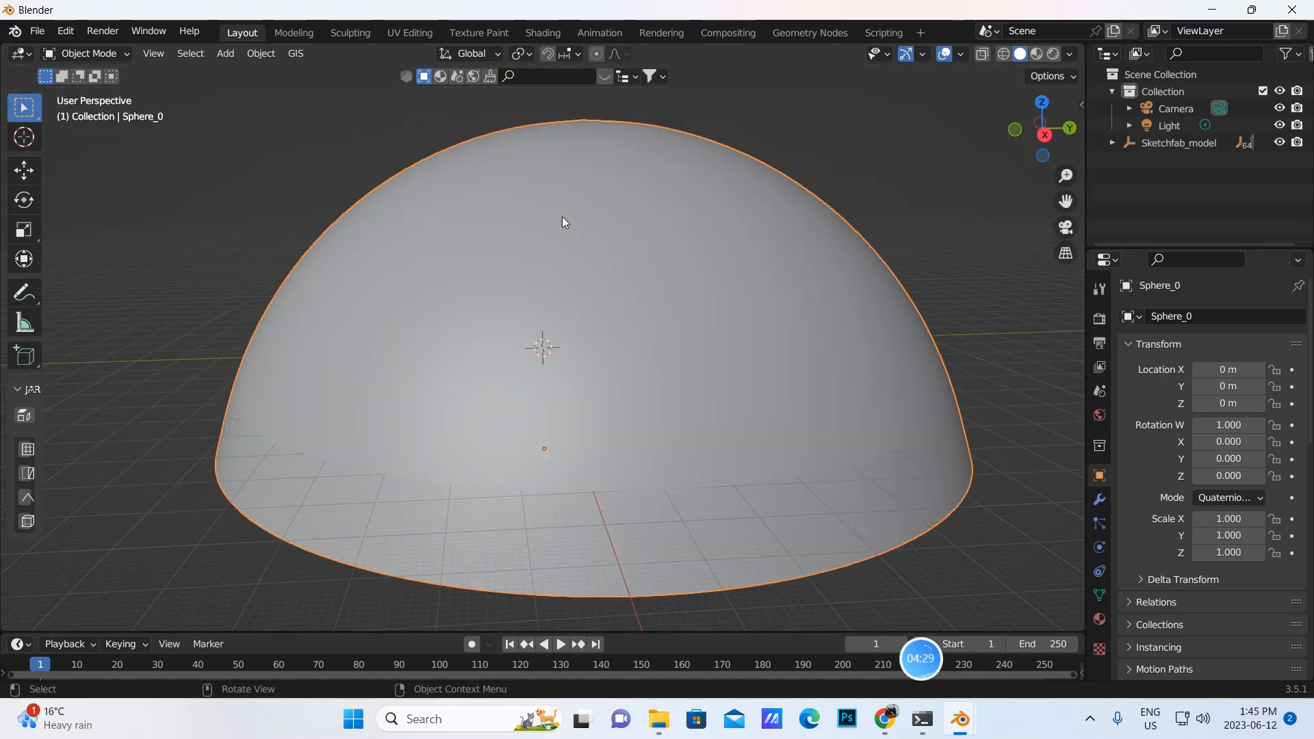
pyautogui.press('Delete')
pyautogui.moveTo(563, 231); pyautogui.dragTo(728, 352, button='middle')
pyautogui.scroll(5, 754, 353)
pyautogui.hotkey('ctrl', 'z')
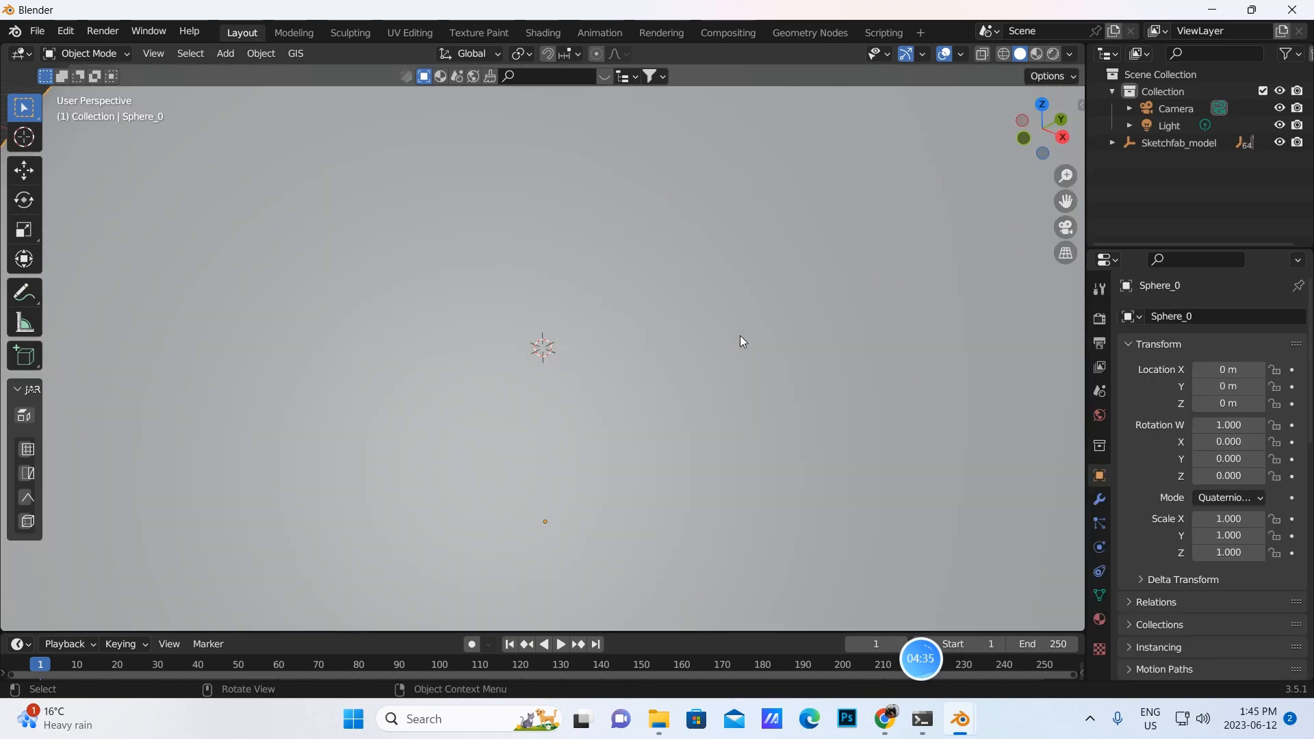
# Show the viewport in rendered shading and examine the sky dome around the city.
pyautogui.scroll(-6, 740, 335)
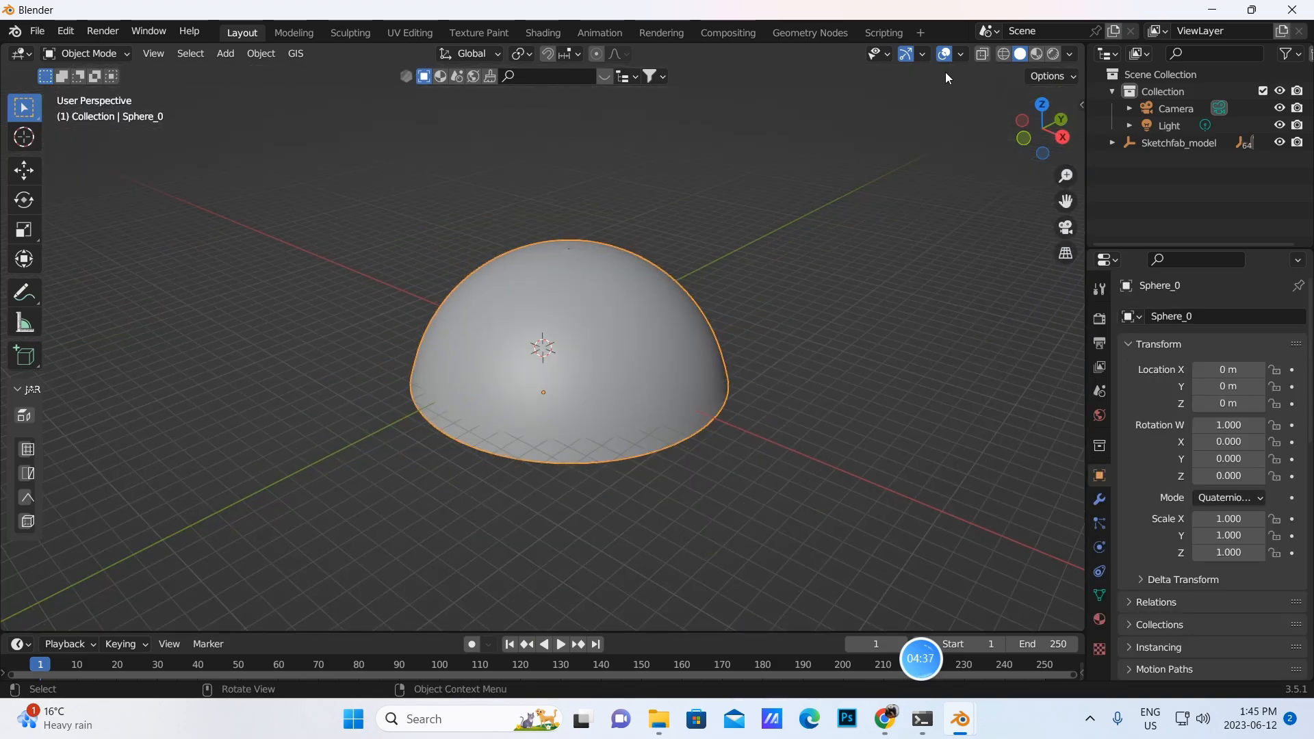
pyautogui.click(1054, 55)
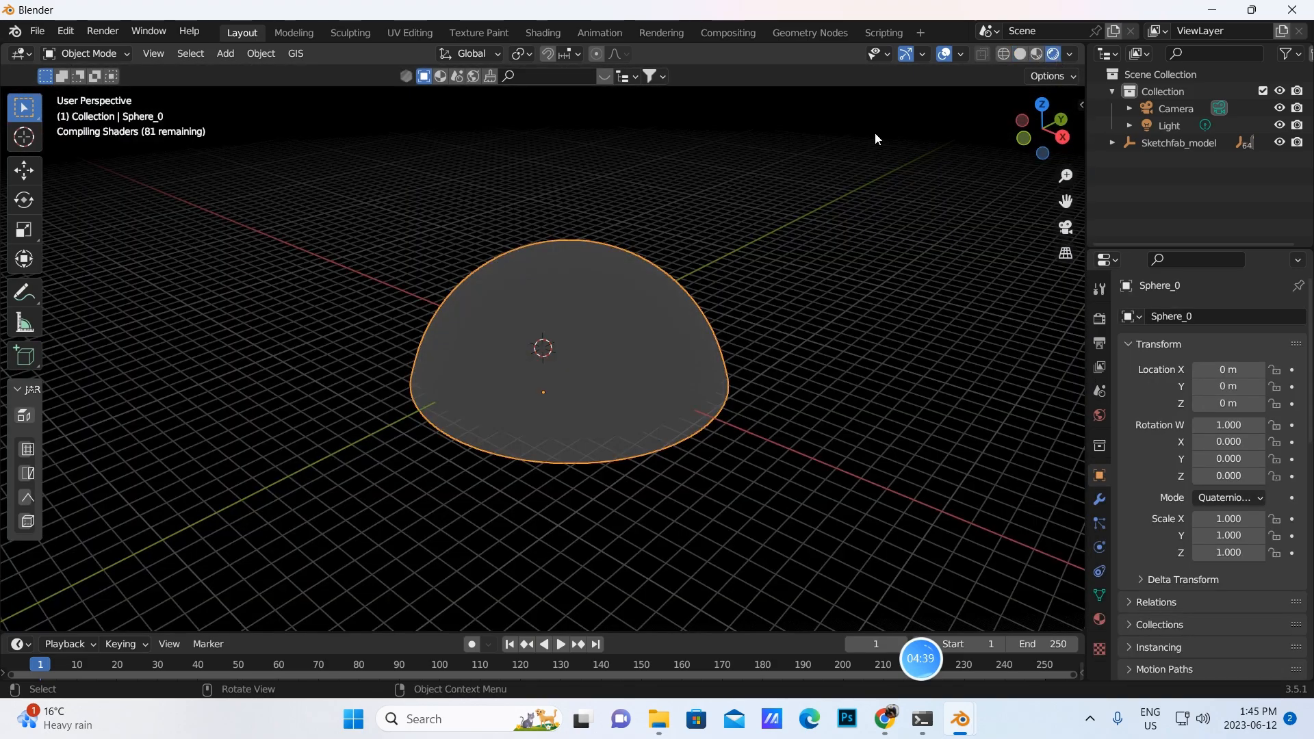
pyautogui.scroll(4, 781, 363)
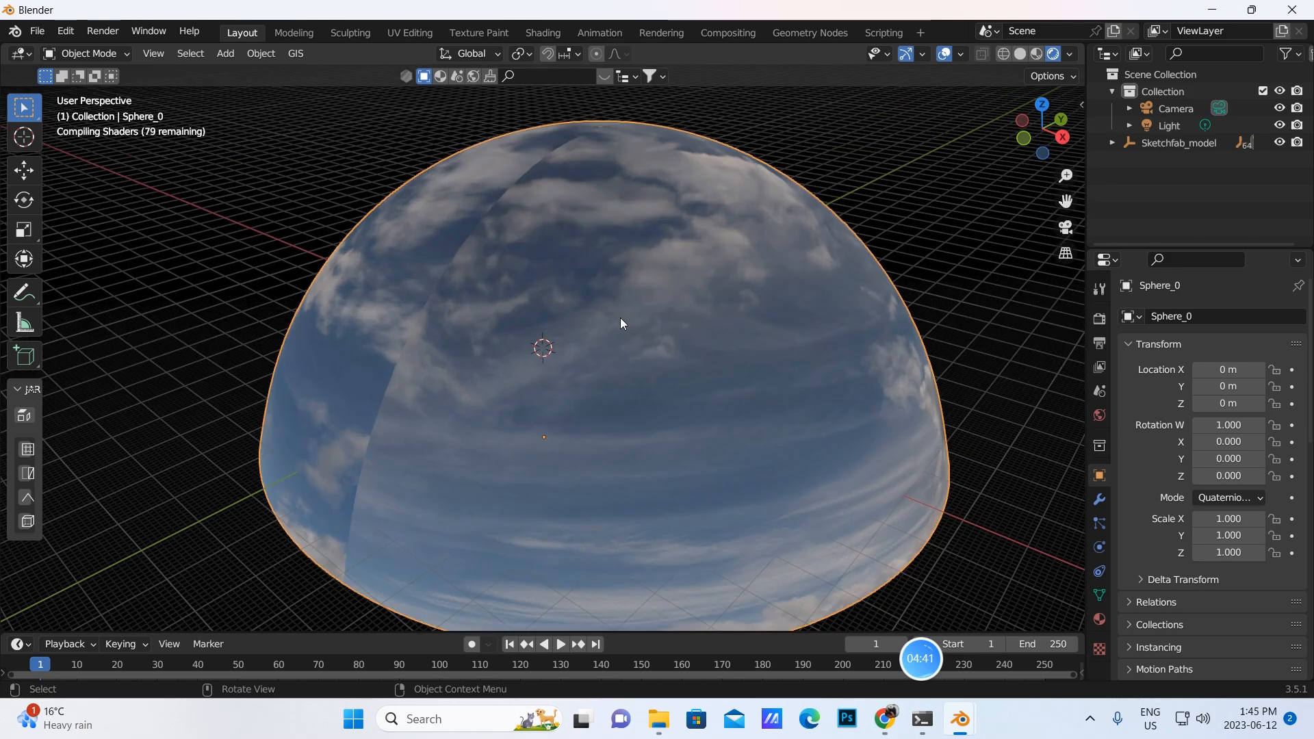
pyautogui.scroll(2, 662, 347)
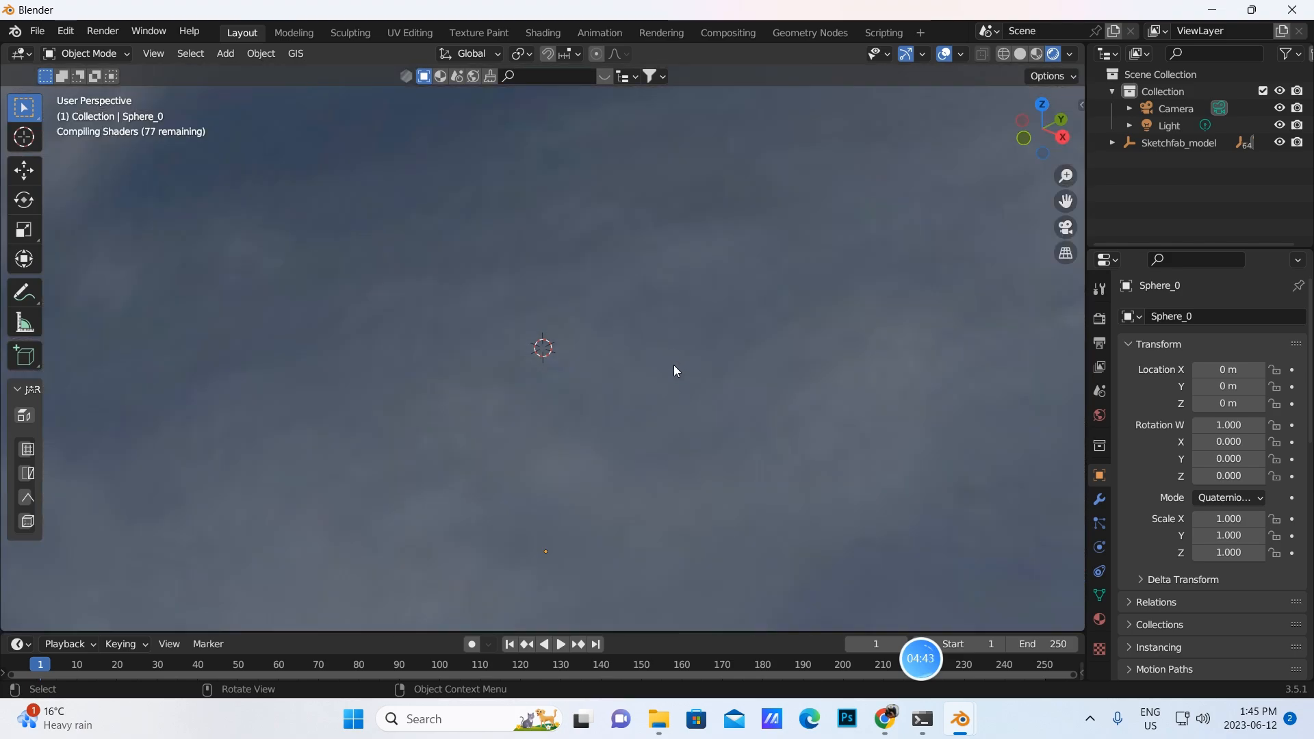
pyautogui.scroll(2, 673, 364)
pyautogui.moveTo(674, 364)
pyautogui.mouseDown(button='middle')
pyautogui.moveTo(656, 342)
pyautogui.moveTo(677, 378)
pyautogui.mouseUp(button='middle')
pyautogui.scroll(-1, 677, 378)
pyautogui.scroll(-2, 799, 241)
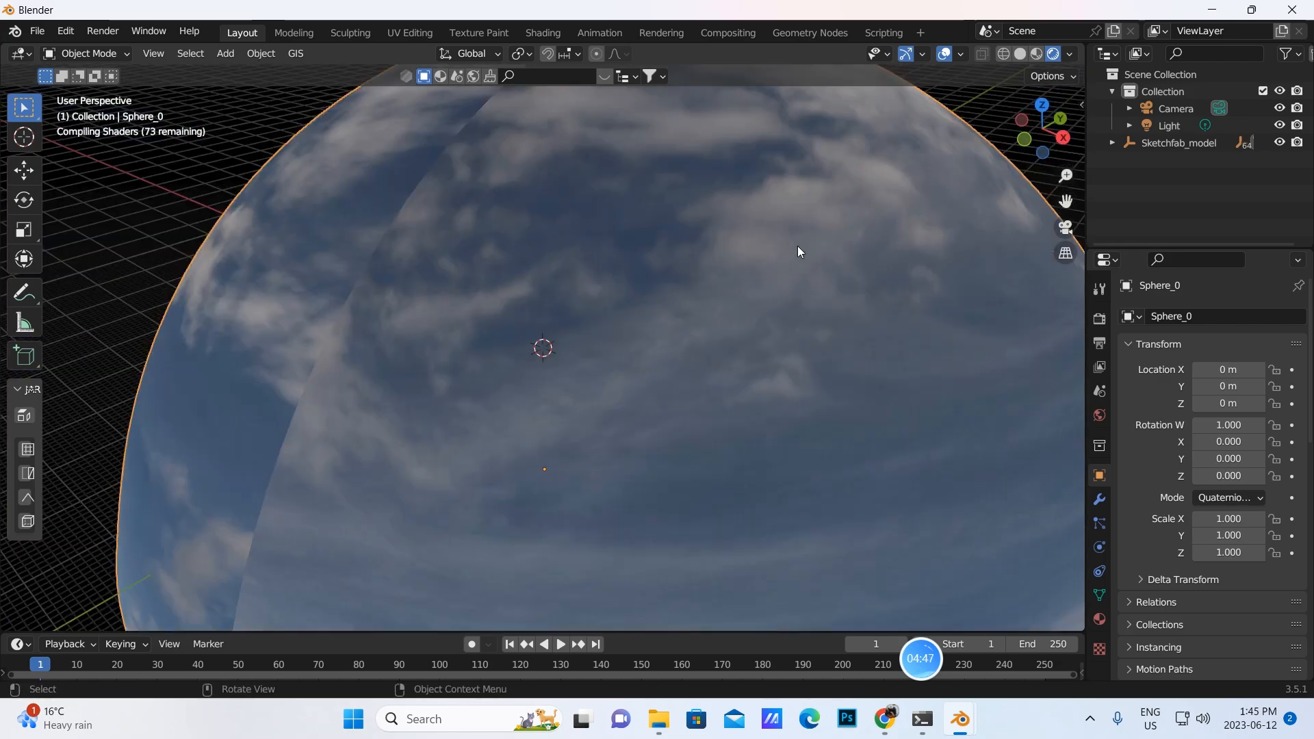
pyautogui.scroll(-2, 797, 245)
pyautogui.scroll(-1, 650, 217)
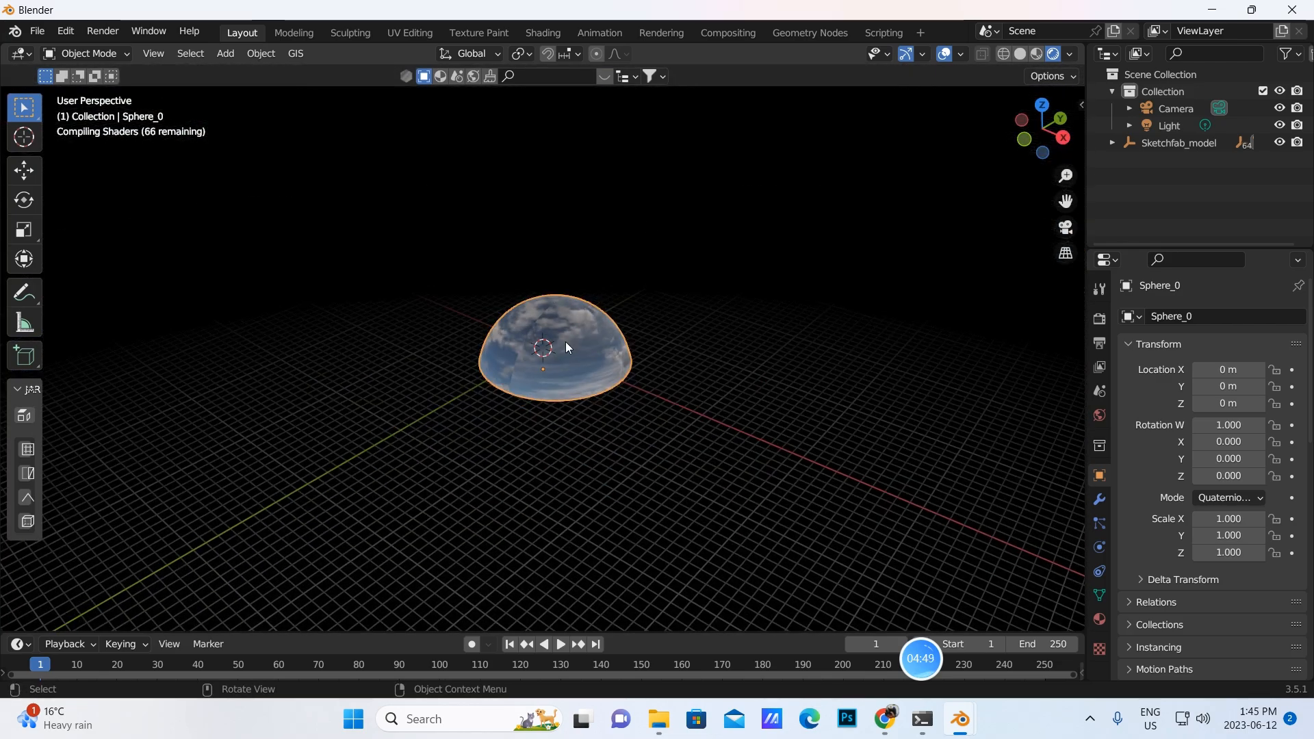
pyautogui.scroll(2, 565, 344)
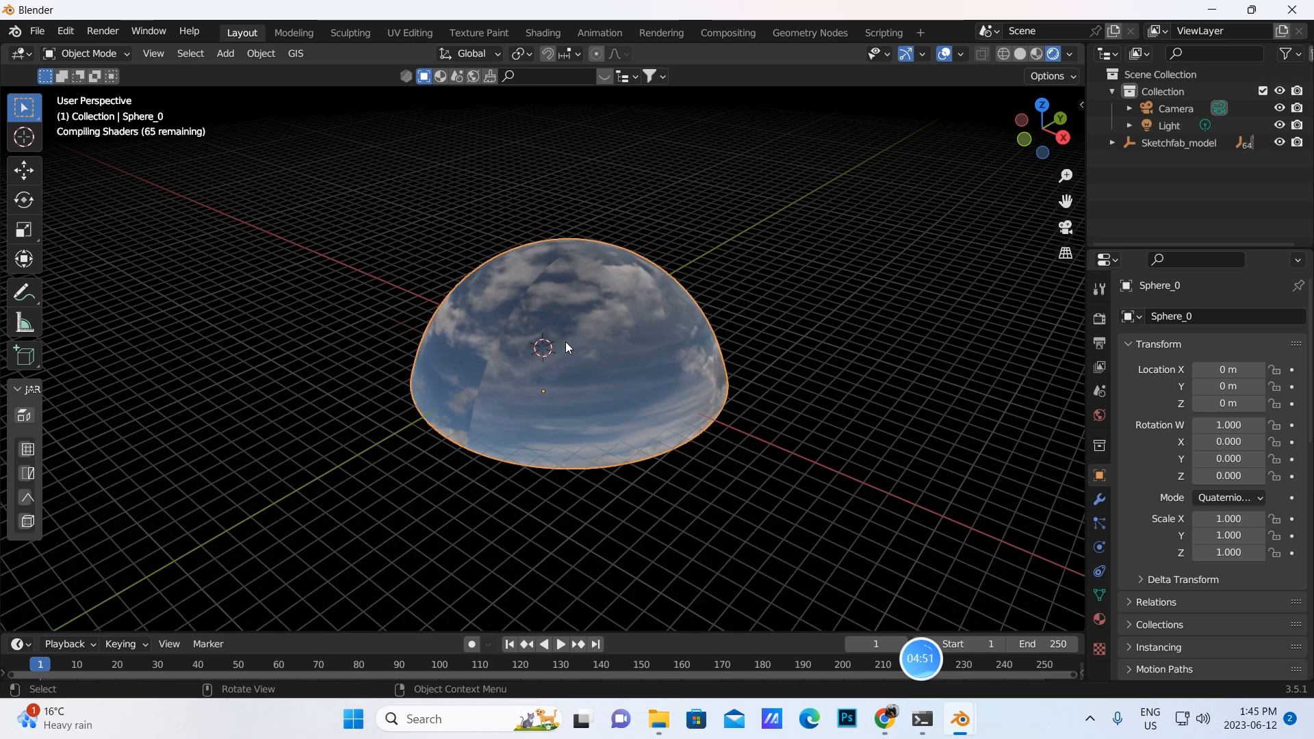
# Delete the sky dome Sphere_0 to uncover the city buildings.
pyautogui.press('x')
pyautogui.click(565, 342)
pyautogui.scroll(4, 624, 333)
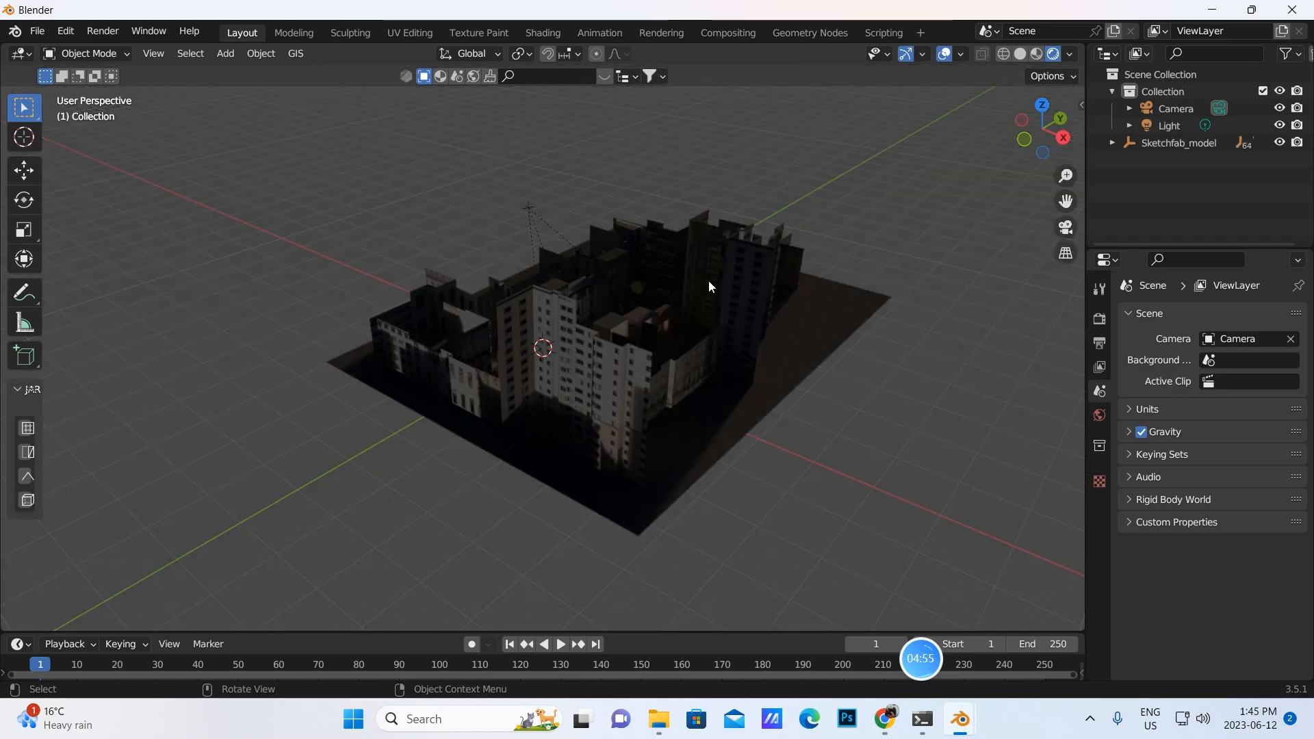
pyautogui.scroll(5, 721, 296)
pyautogui.scroll(-6, 792, 208)
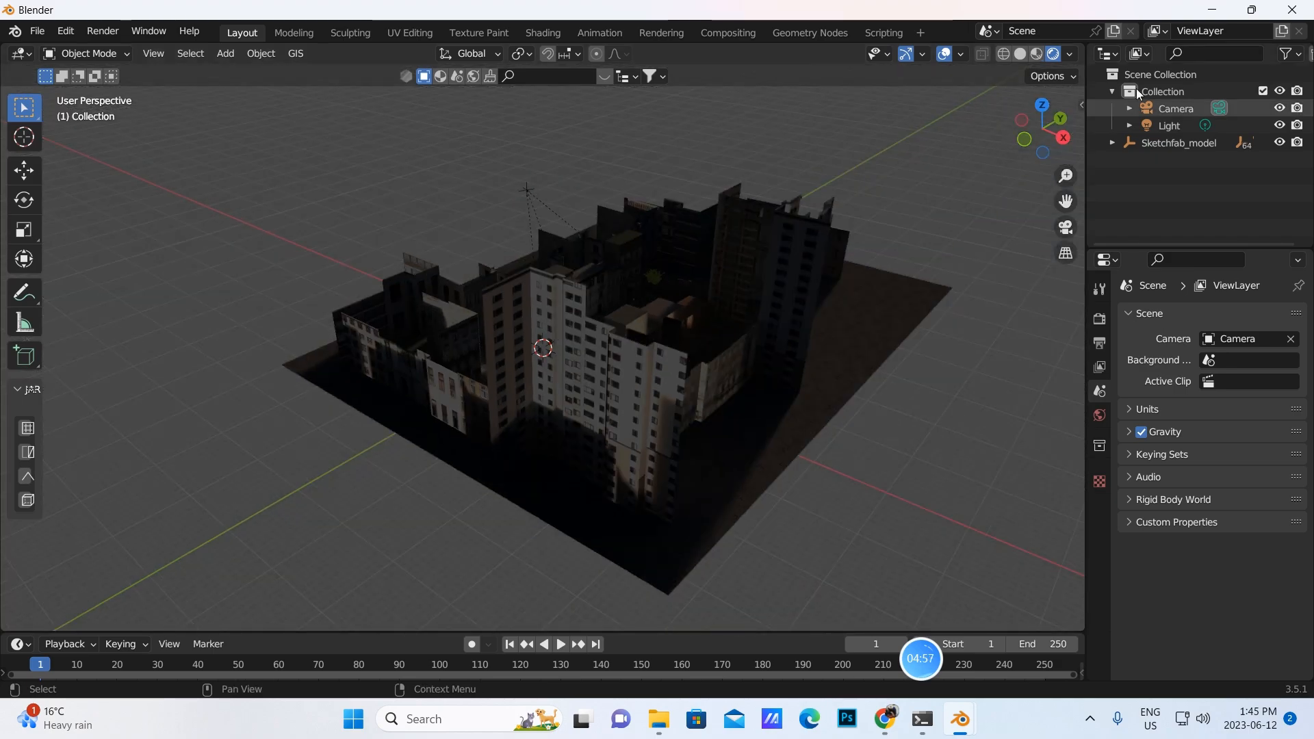
# Close this Blender instance without saving, close the Blender 3.5 folder window, and switch to the Blender instance with the prepared gradient background project.
pyautogui.click(1292, 10)
pyautogui.click(705, 386)
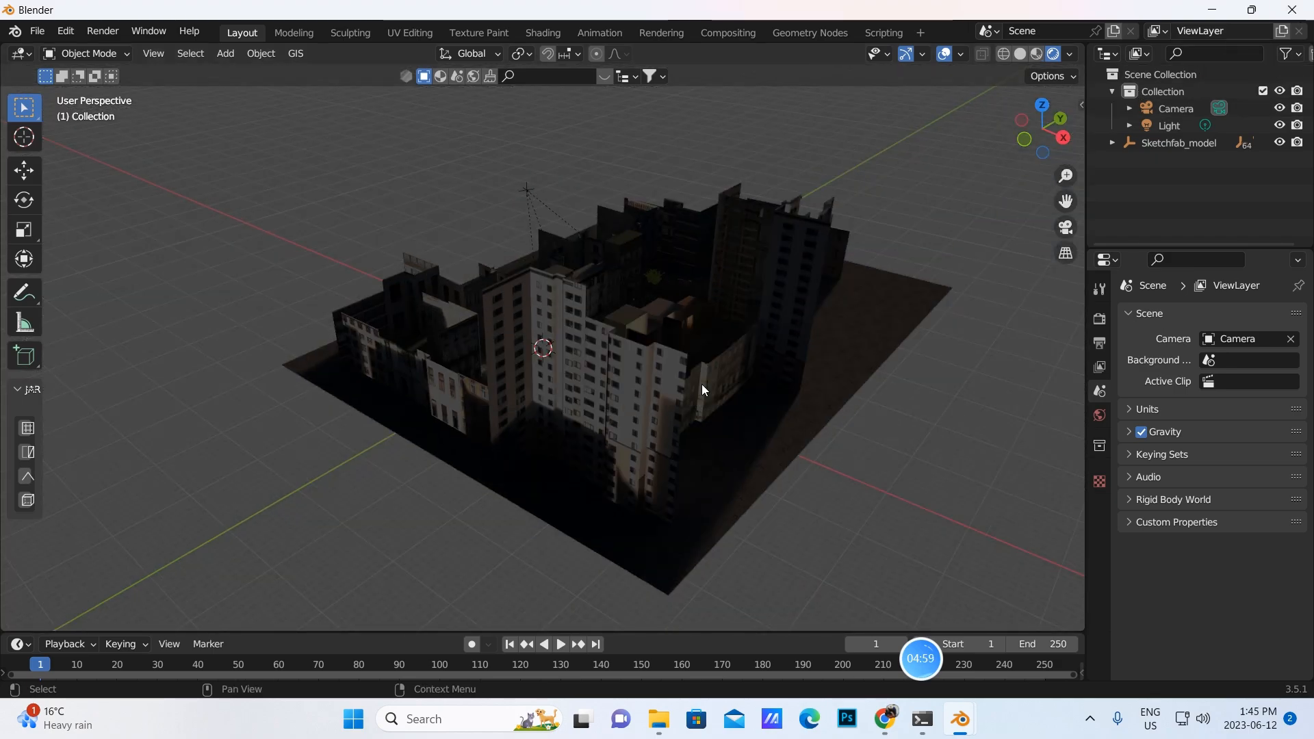
pyautogui.click(1064, 48)
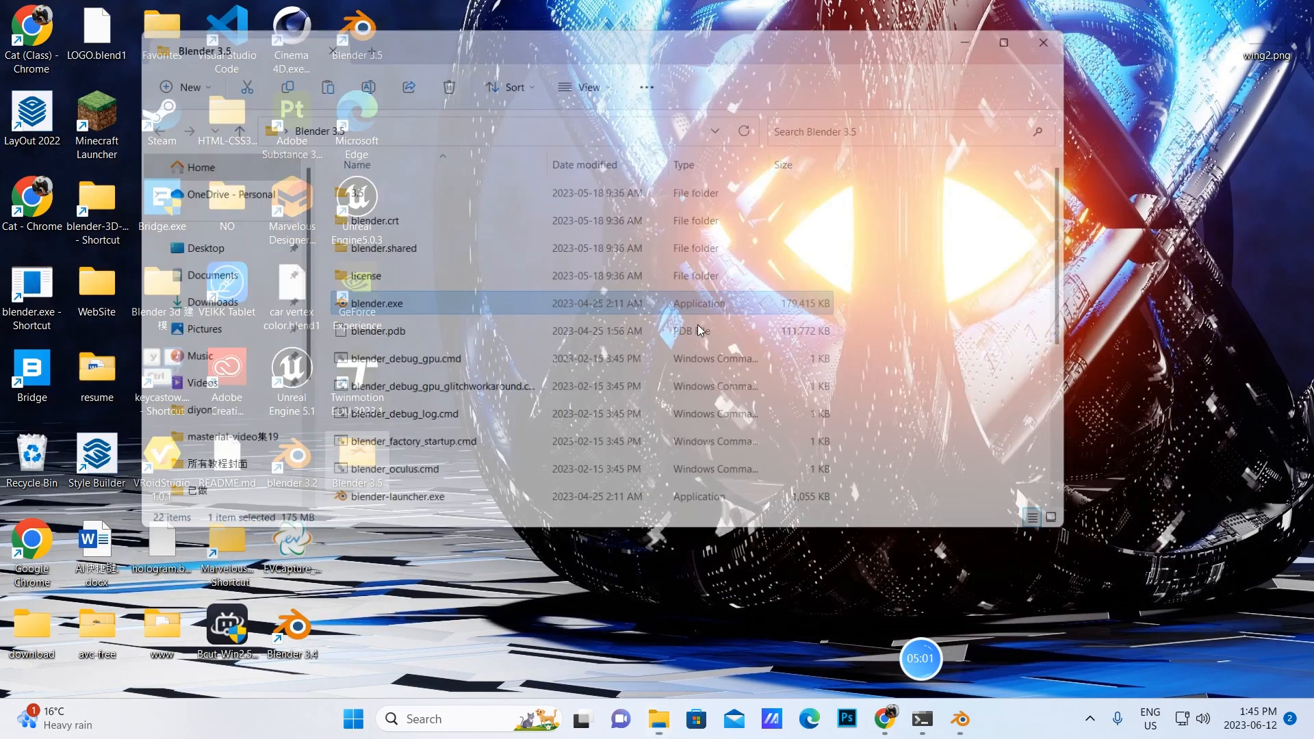
pyautogui.click(960, 718)
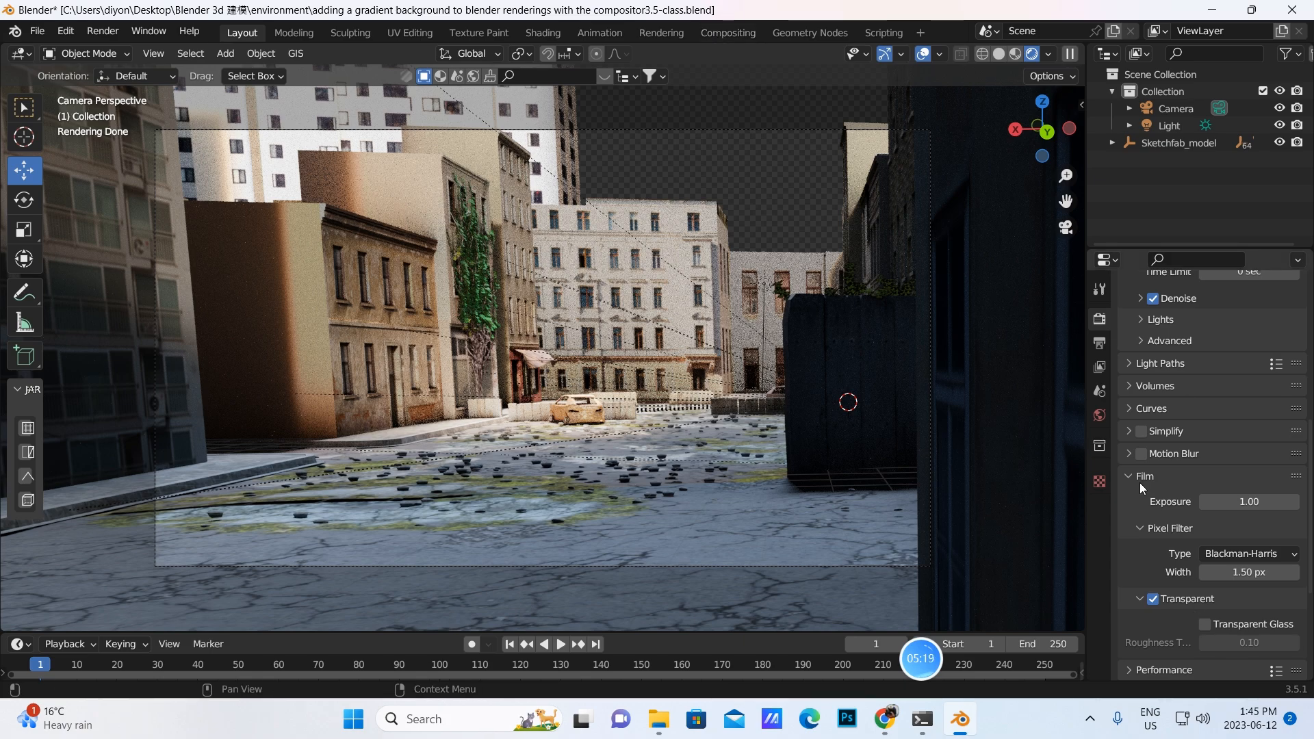
# Review the compositor node tree and the Sun light's type and strength settings.
pyautogui.click(723, 33)
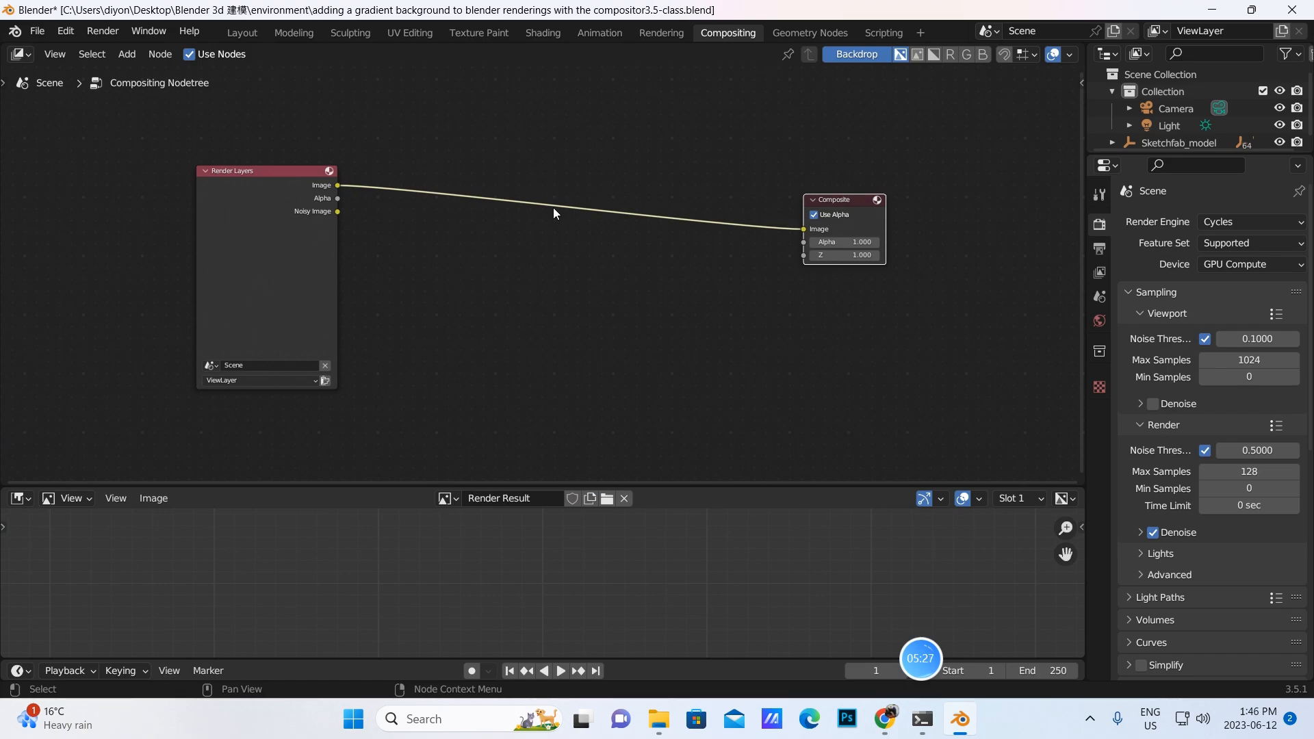
pyautogui.click(241, 33)
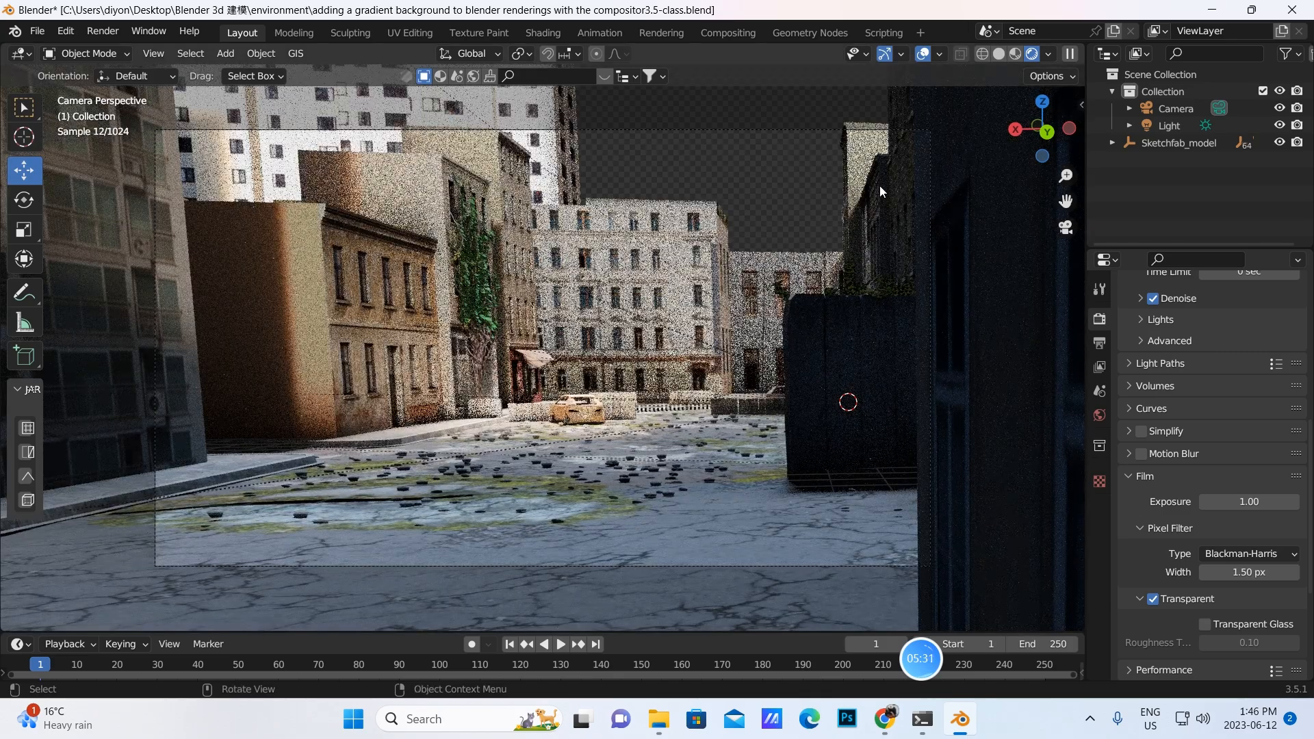
pyautogui.click(1152, 125)
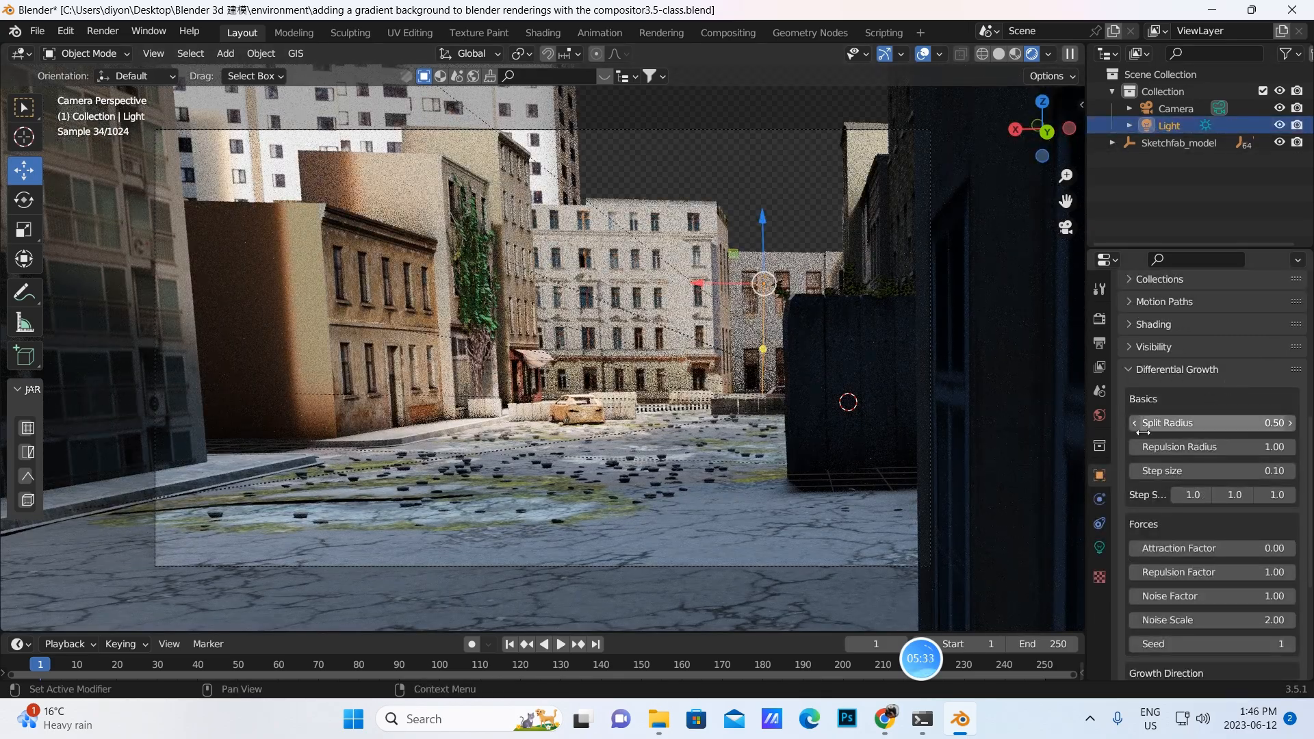
pyautogui.click(1099, 548)
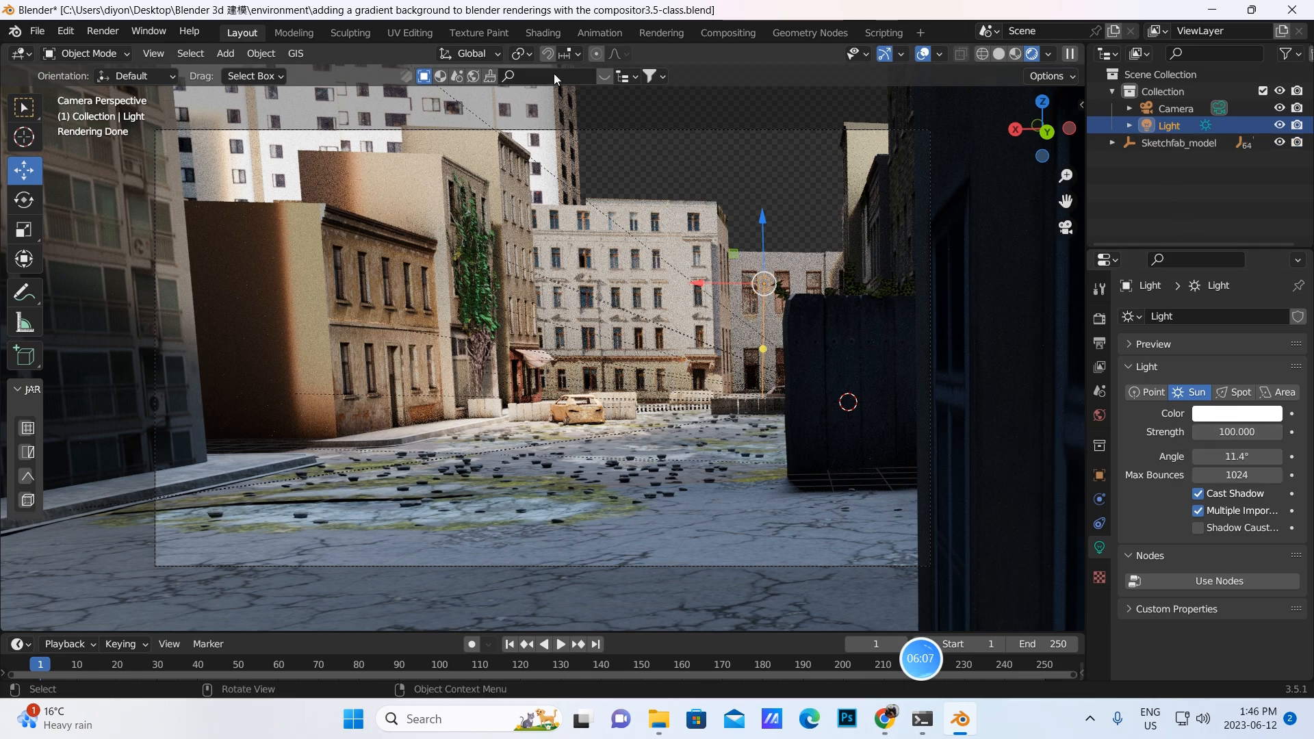
pyautogui.click(726, 32)
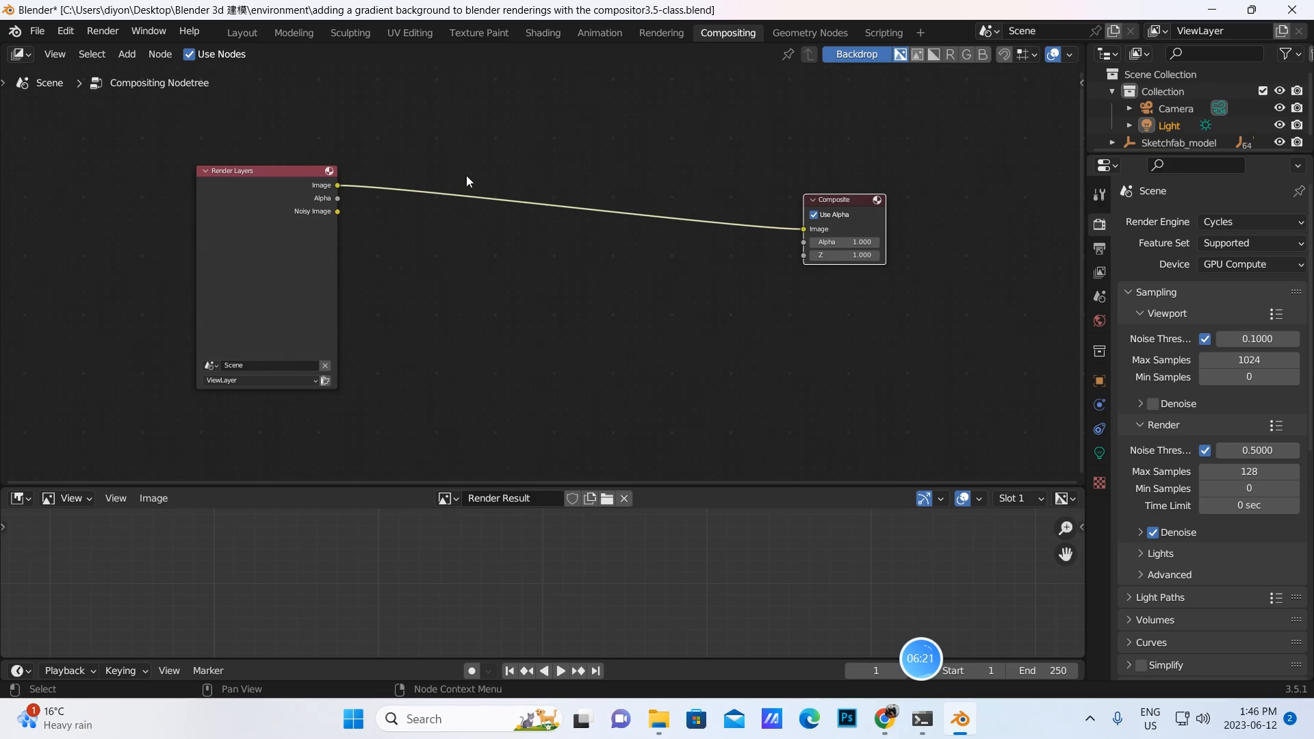
# Render the image from the camera, minimize the render window, and go to the Compositing workspace.
pyautogui.click(244, 32)
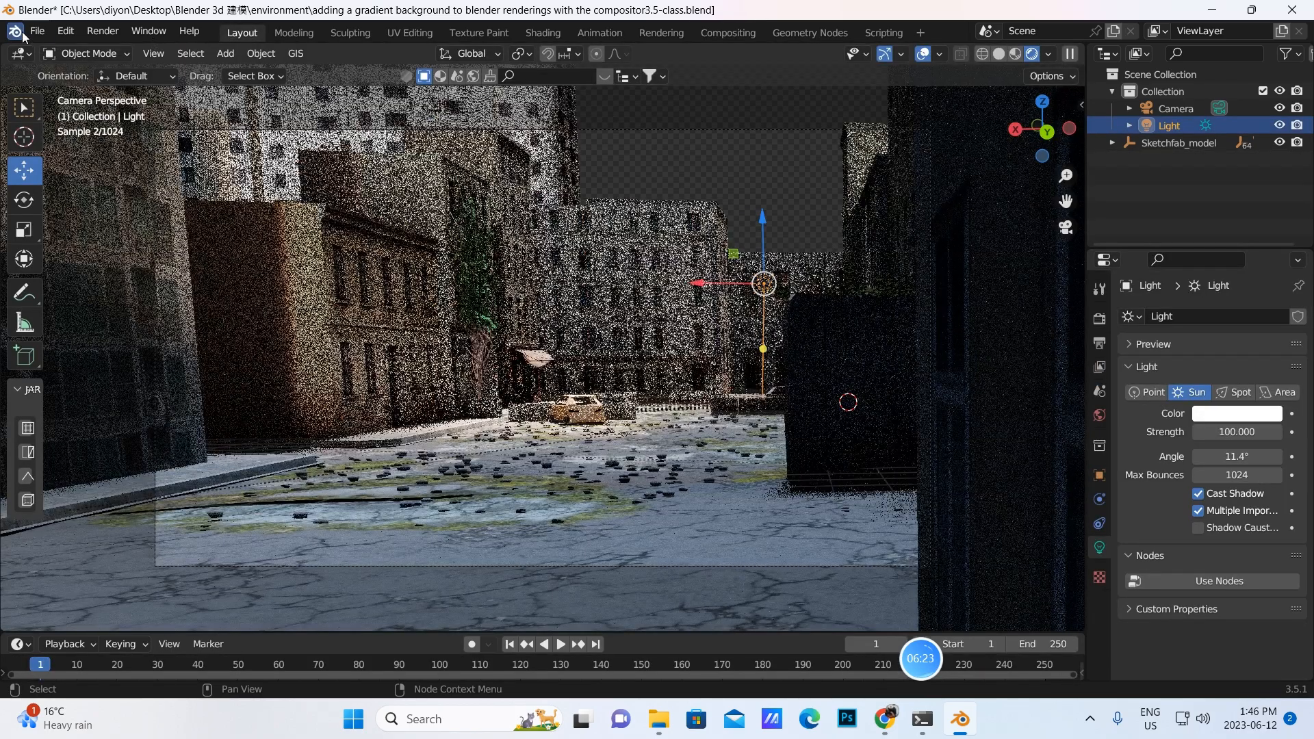
pyautogui.click(103, 30)
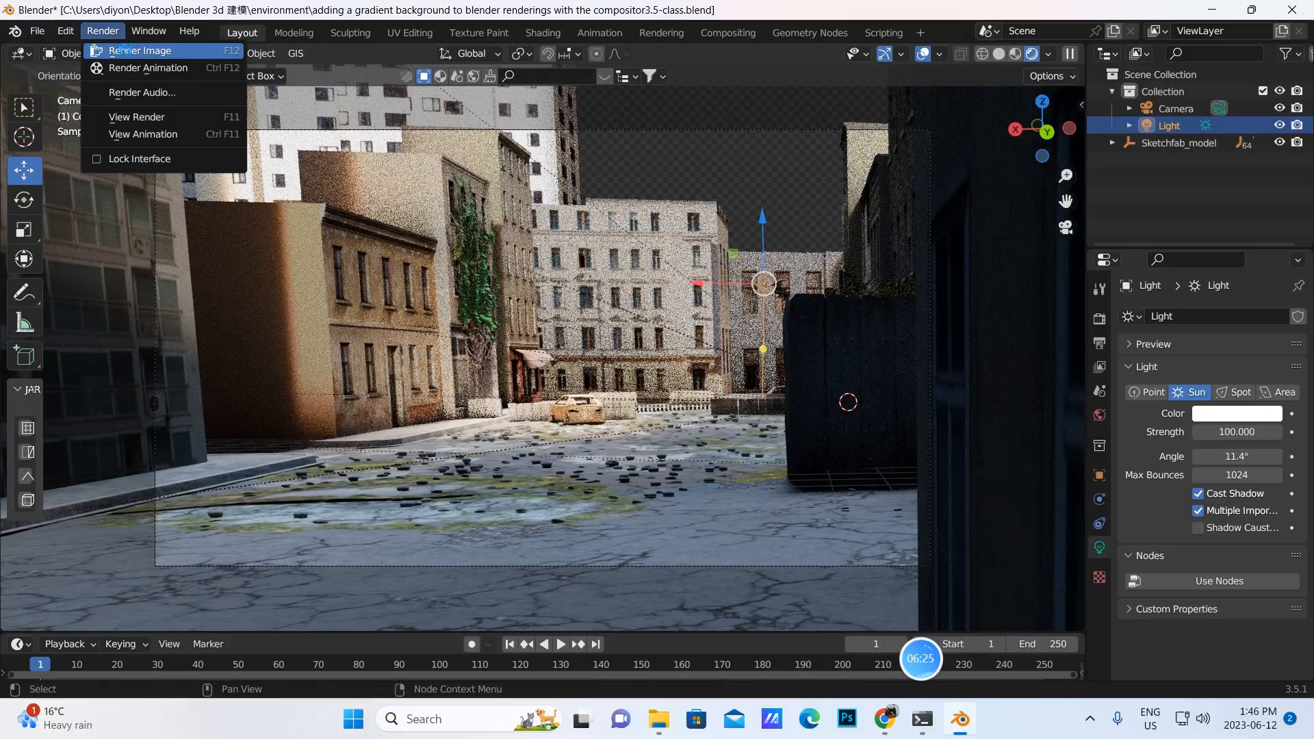
pyautogui.click(164, 47)
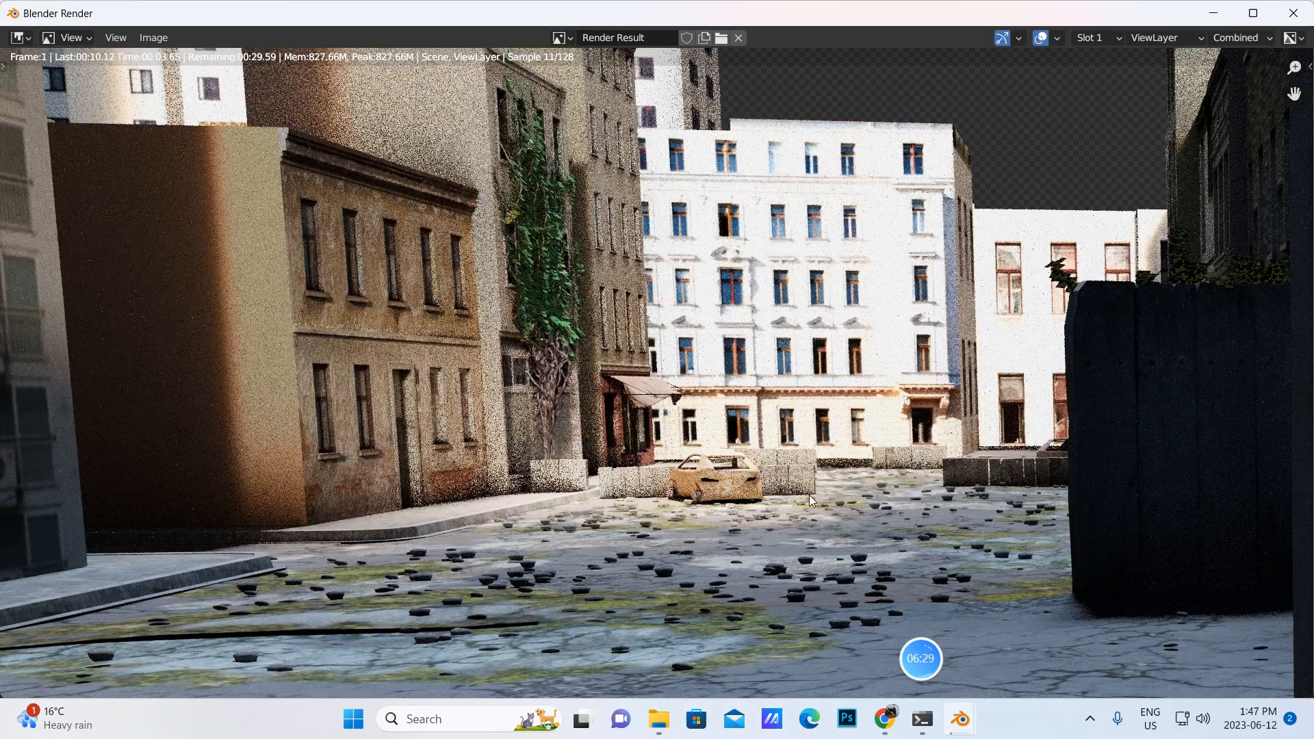
pyautogui.click(1215, 14)
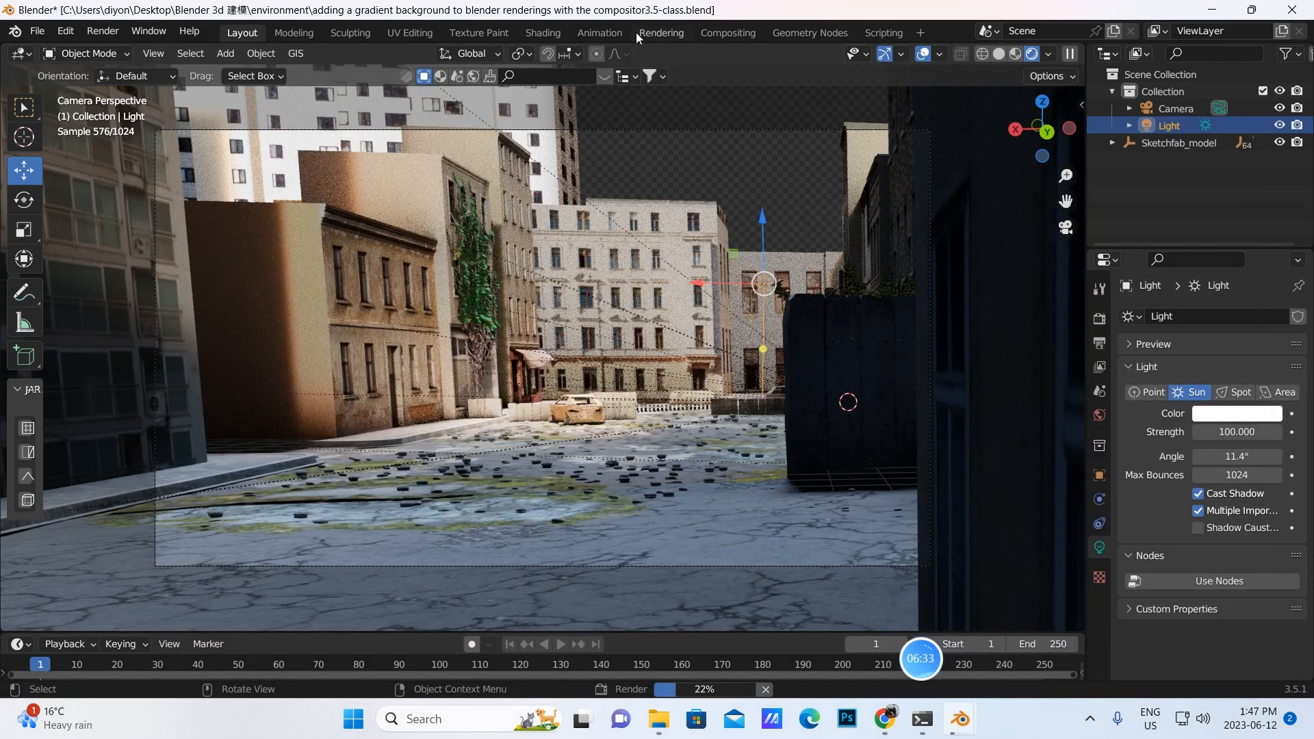
pyautogui.click(713, 32)
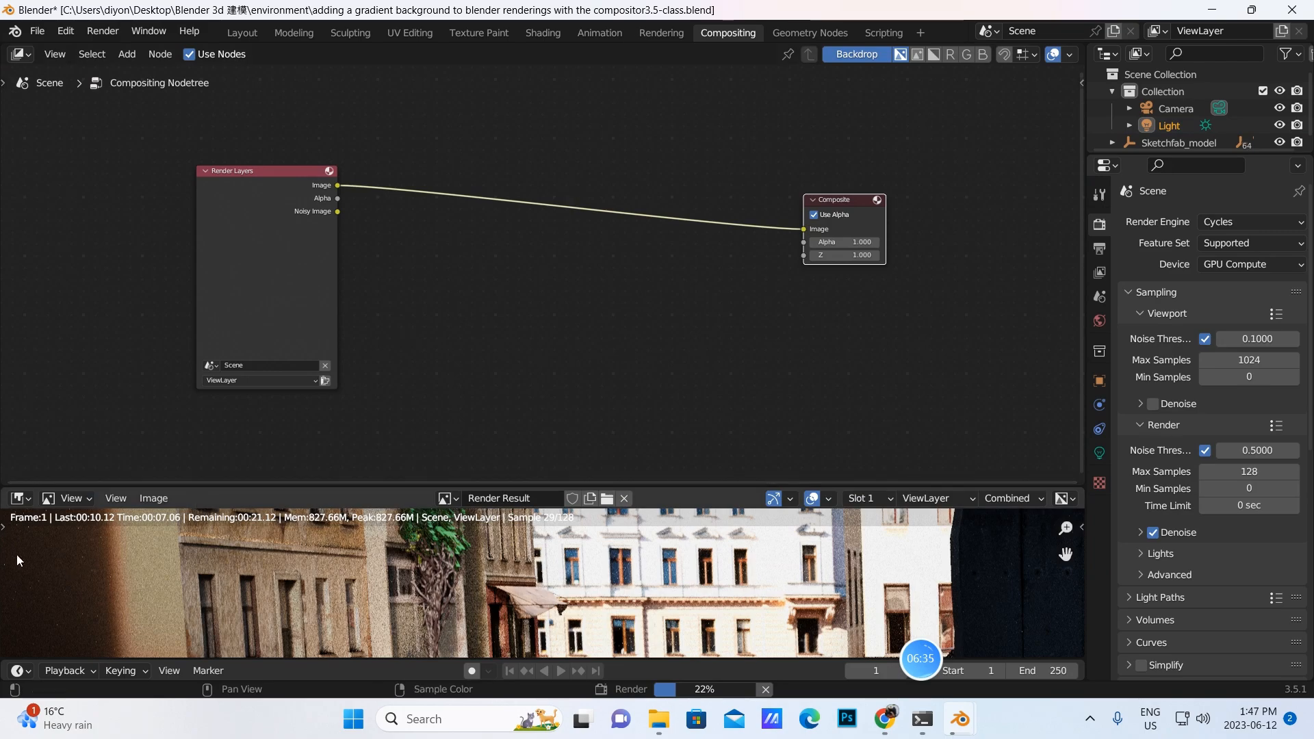
# Fit the whole Render Result in the Image Editor and enlarge that area below the node tree.
pyautogui.click(20, 498)
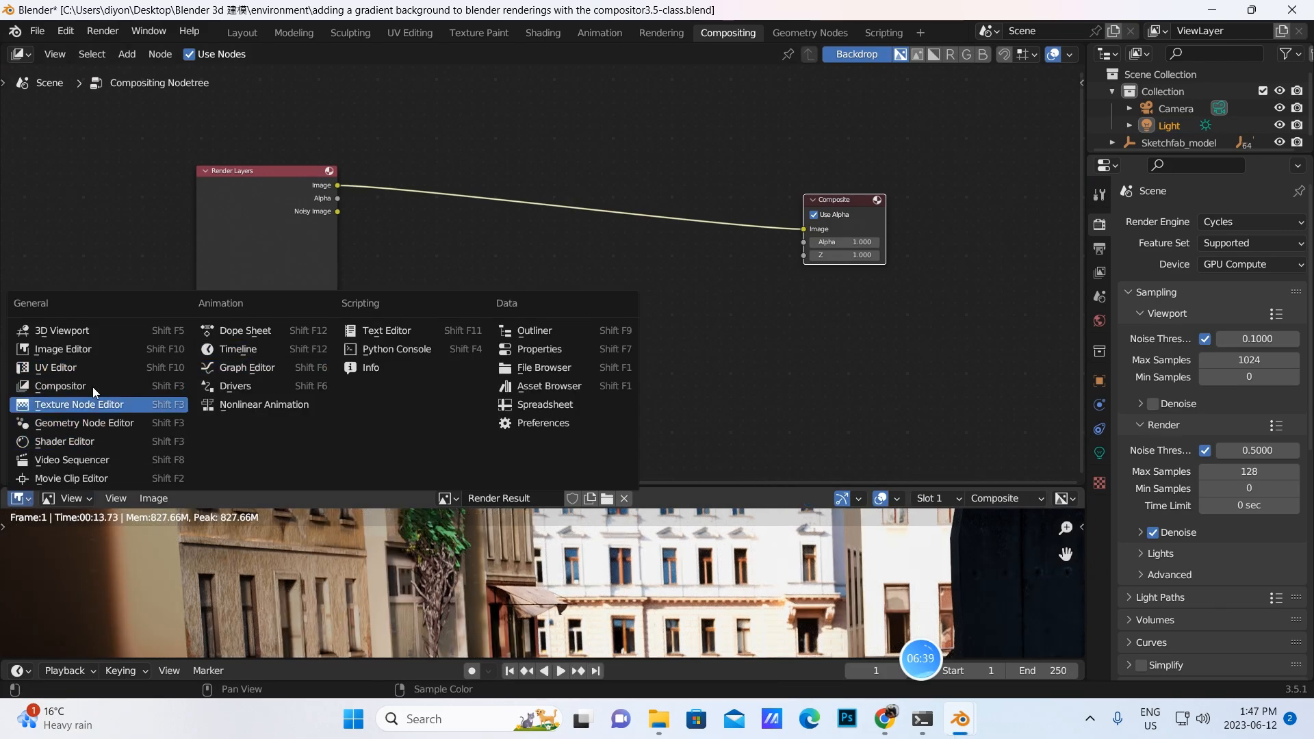
pyautogui.click(80, 349)
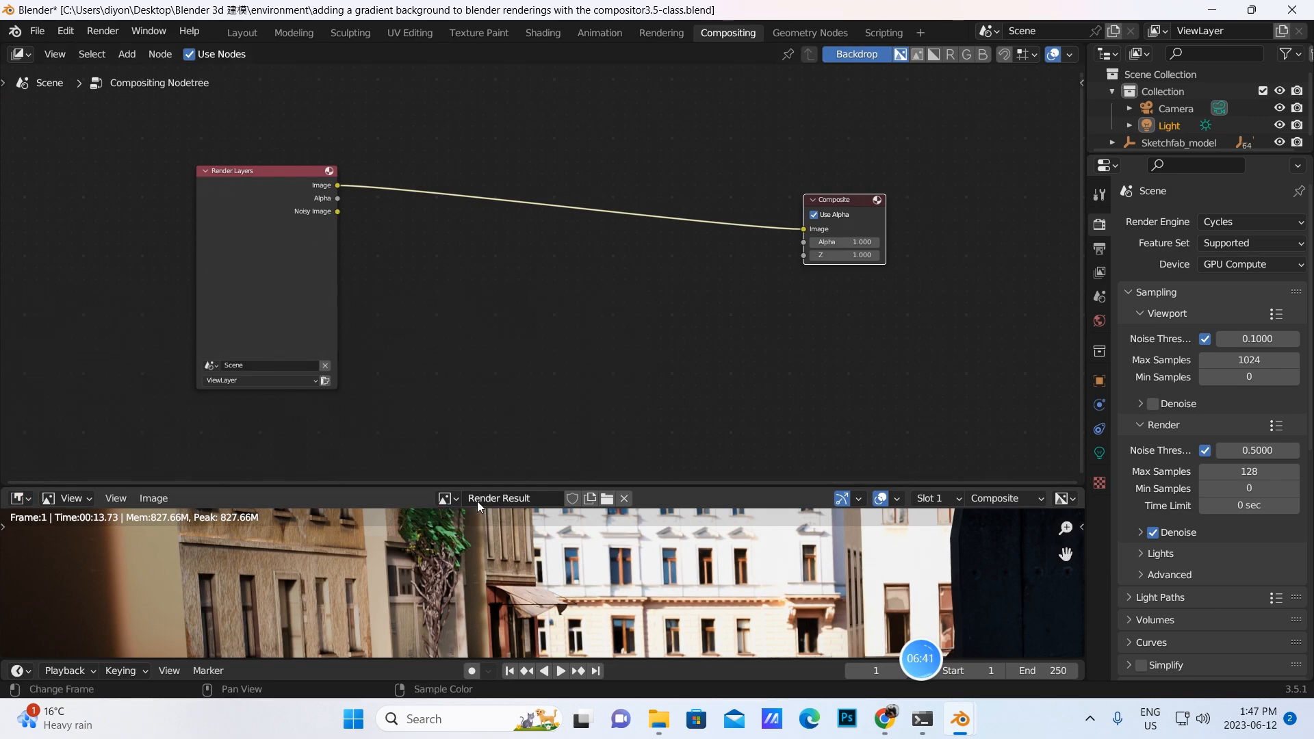
pyautogui.press('Home')
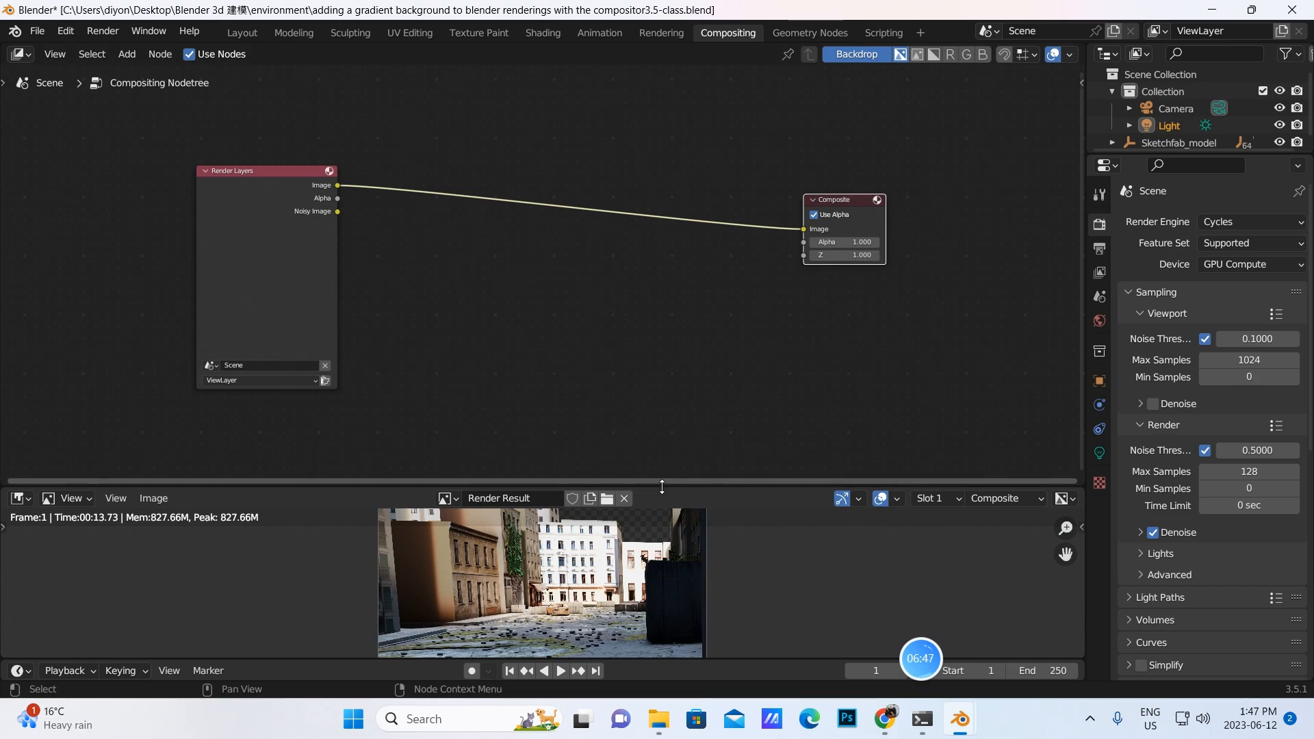
pyautogui.moveTo(663, 481); pyautogui.dragTo(660, 423)
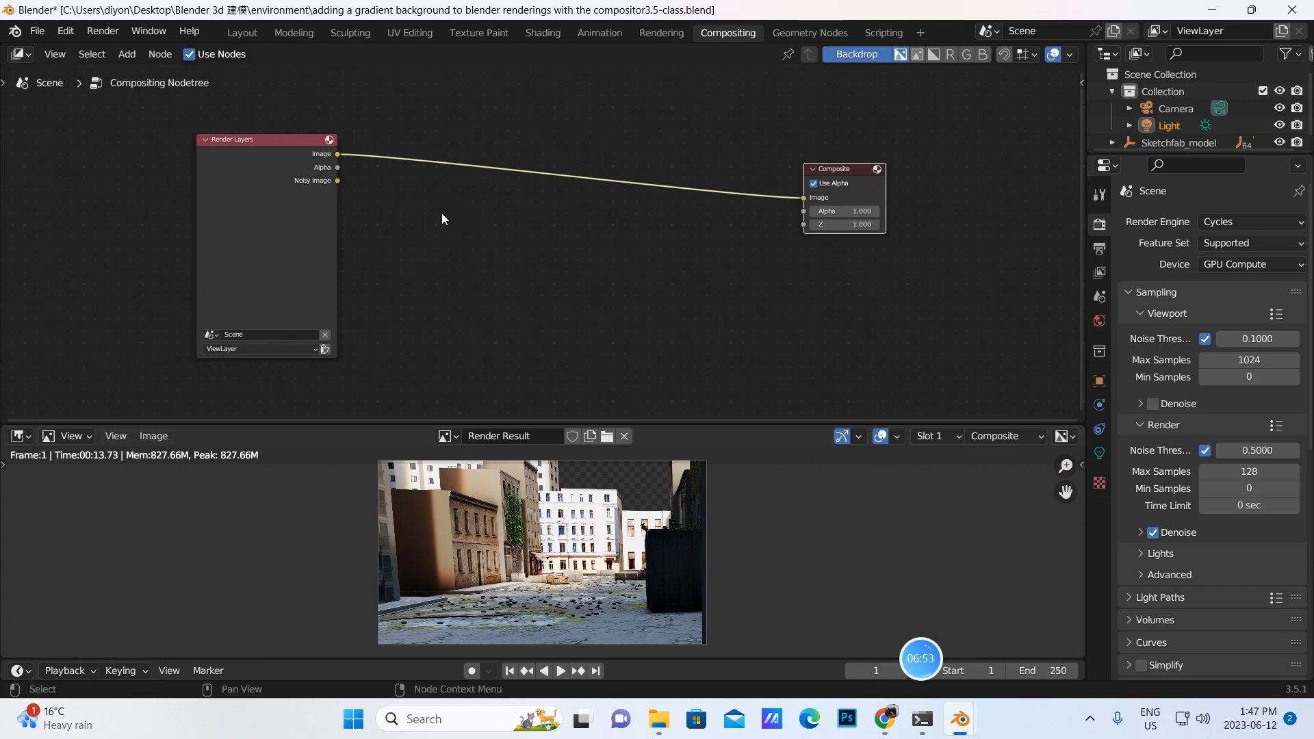
# Add a Mix node on the link between the Render Layers and Composite nodes.
pyautogui.click(128, 53)
pyautogui.click(146, 75)
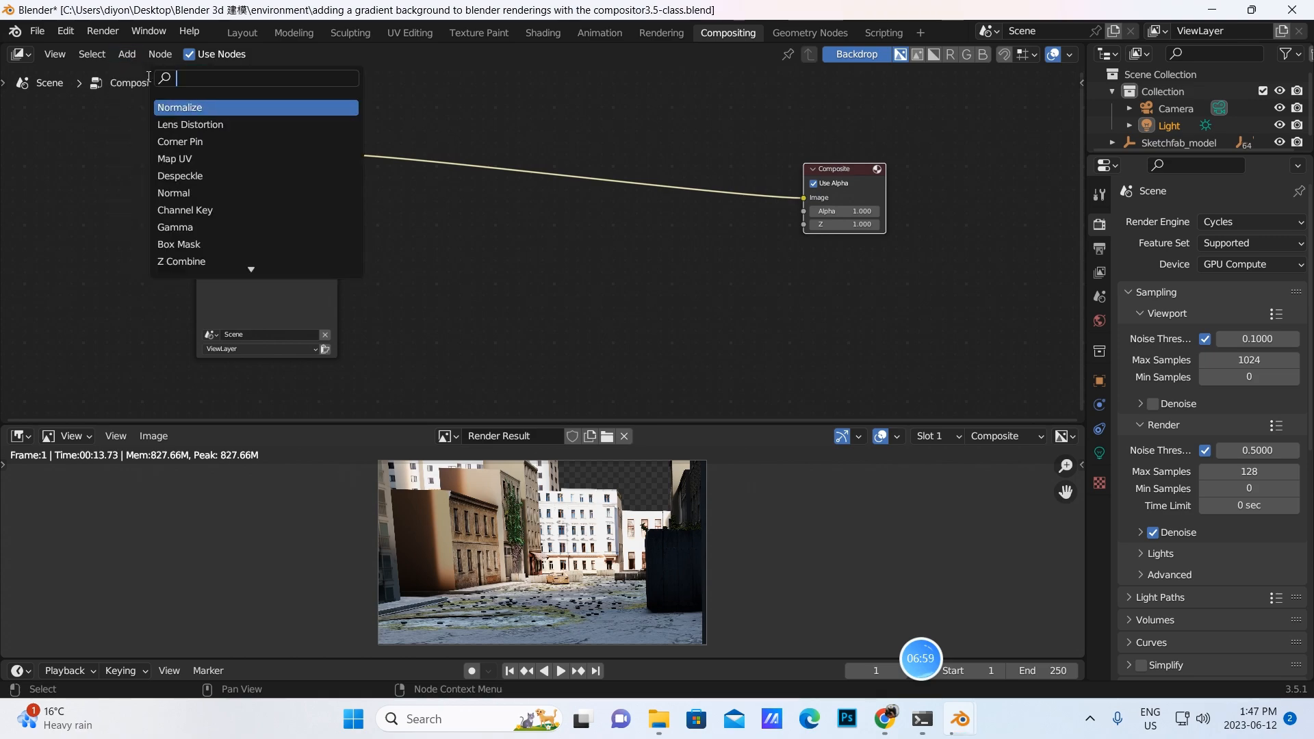
pyautogui.write('mix')
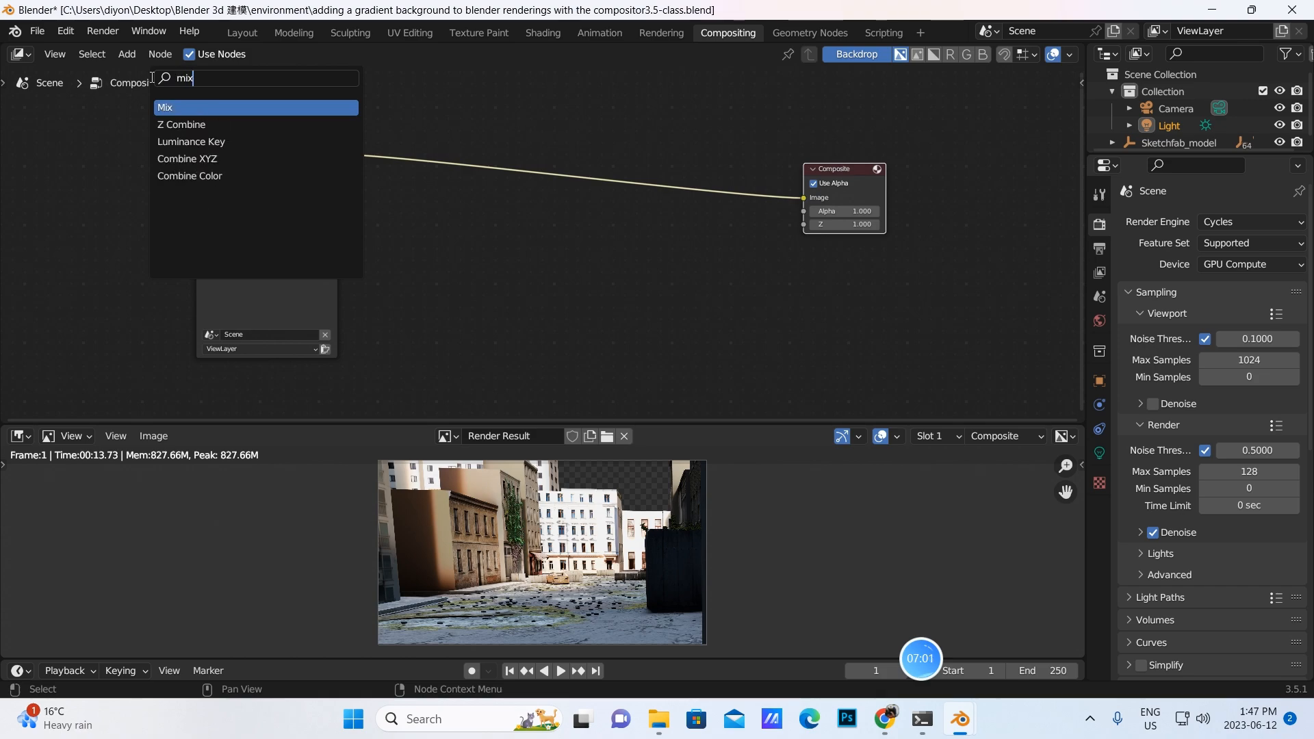
pyautogui.click(169, 108)
pyautogui.click(523, 201)
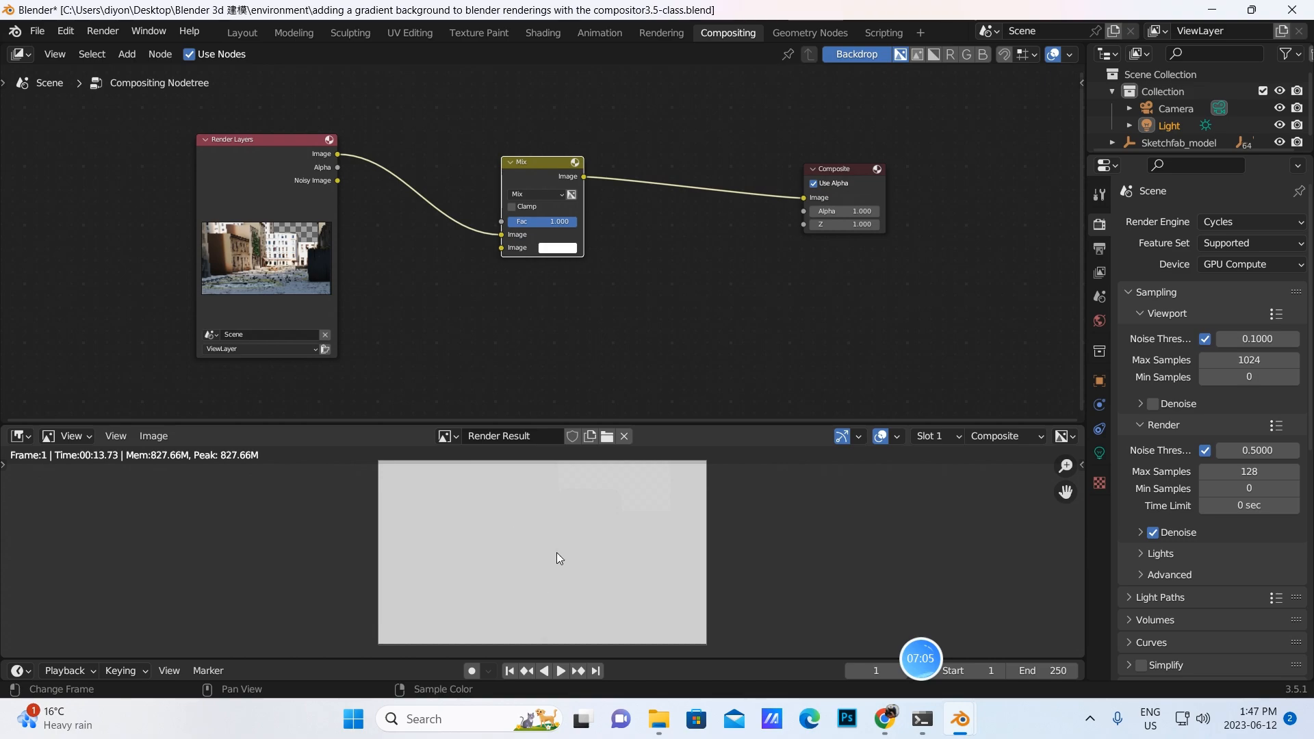
# Move the render's Image link to the Mix node's second Image input and set the first Image color to orange.
pyautogui.moveTo(501, 232); pyautogui.dragTo(499, 246)
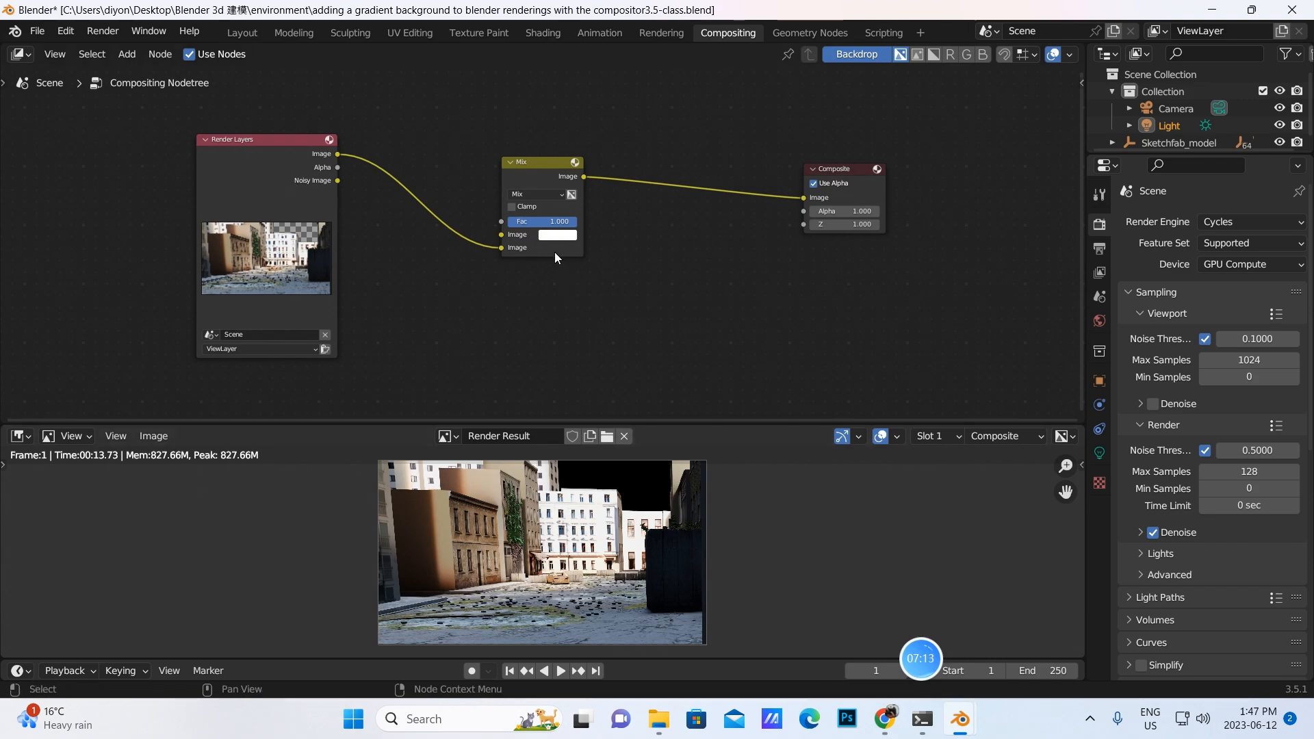
pyautogui.click(557, 235)
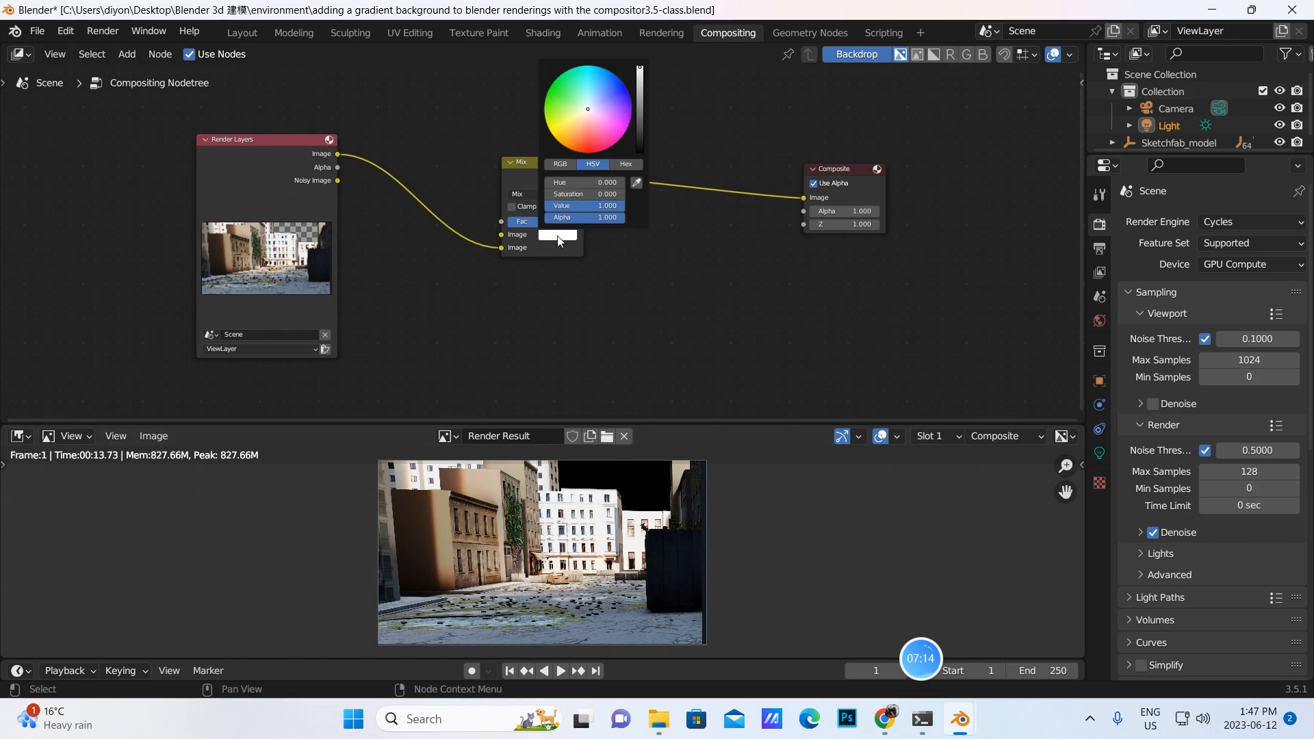
pyautogui.click(572, 141)
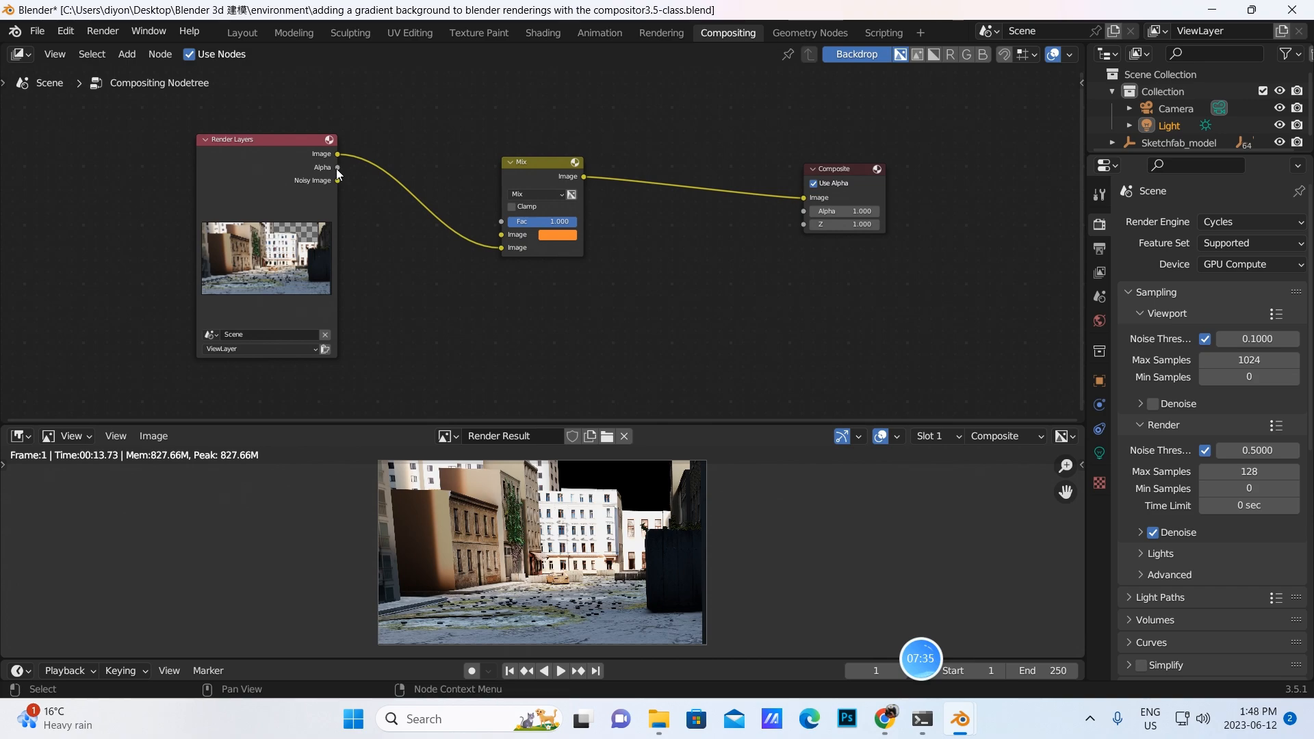
# Connect the Render Layers Alpha output to the Mix node's Fac input and move the Render Layers node up and away from Mix.
pyautogui.moveTo(337, 168); pyautogui.dragTo(500, 224)
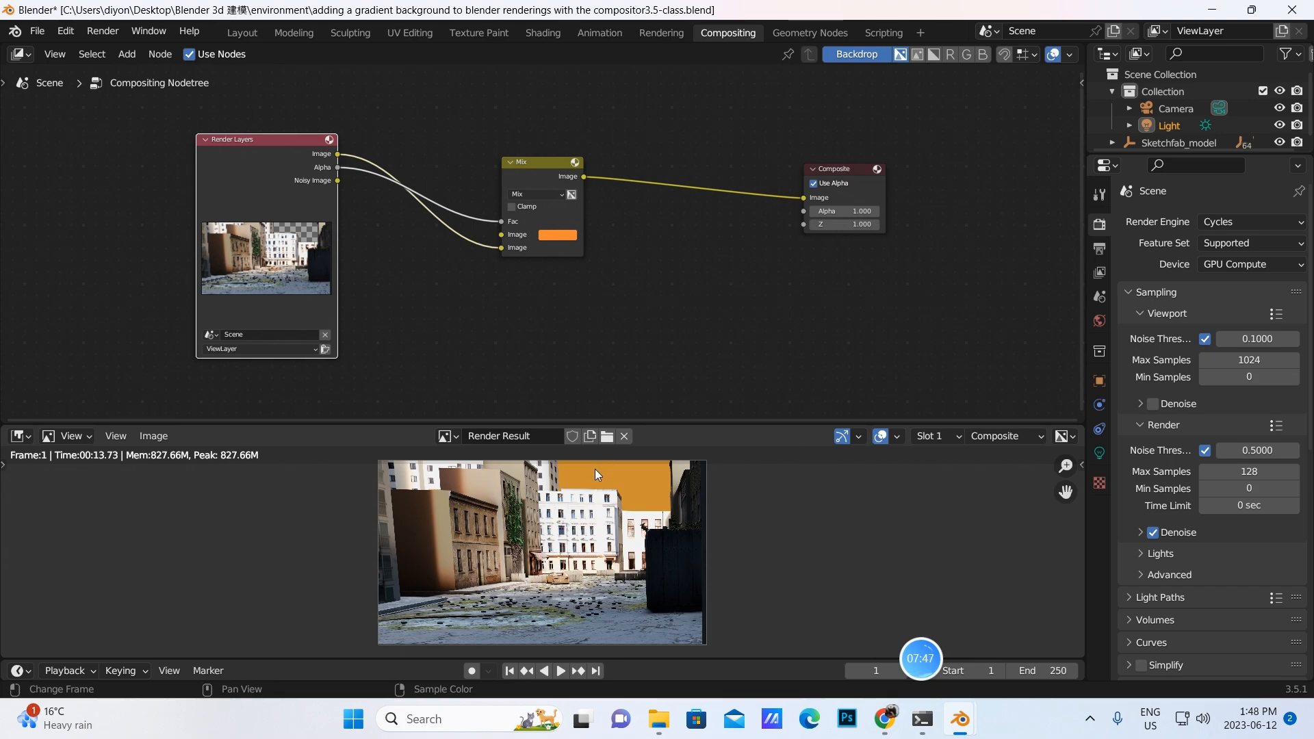
pyautogui.moveTo(258, 141); pyautogui.dragTo(185, 109)
pyautogui.moveTo(640, 351); pyautogui.dragTo(653, 235, button='middle')
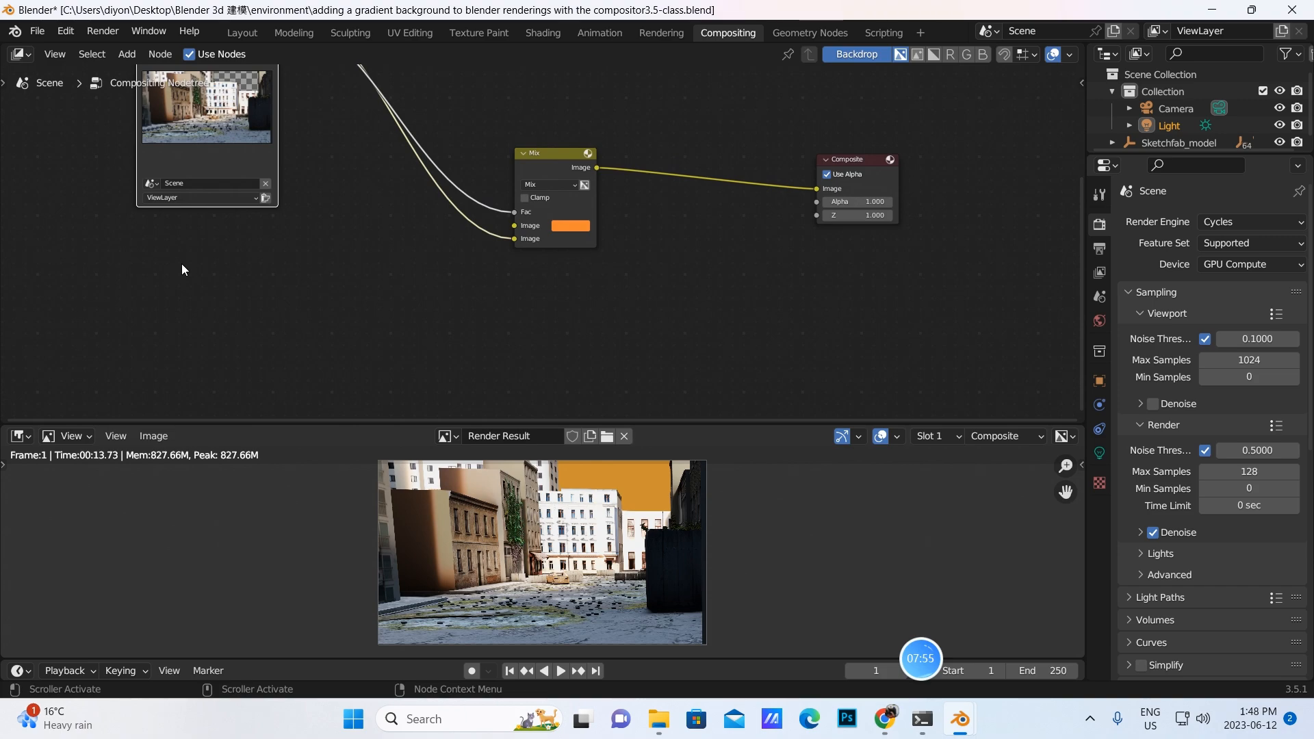
# Add a Box Mask node below the Render Layers node.
pyautogui.click(127, 54)
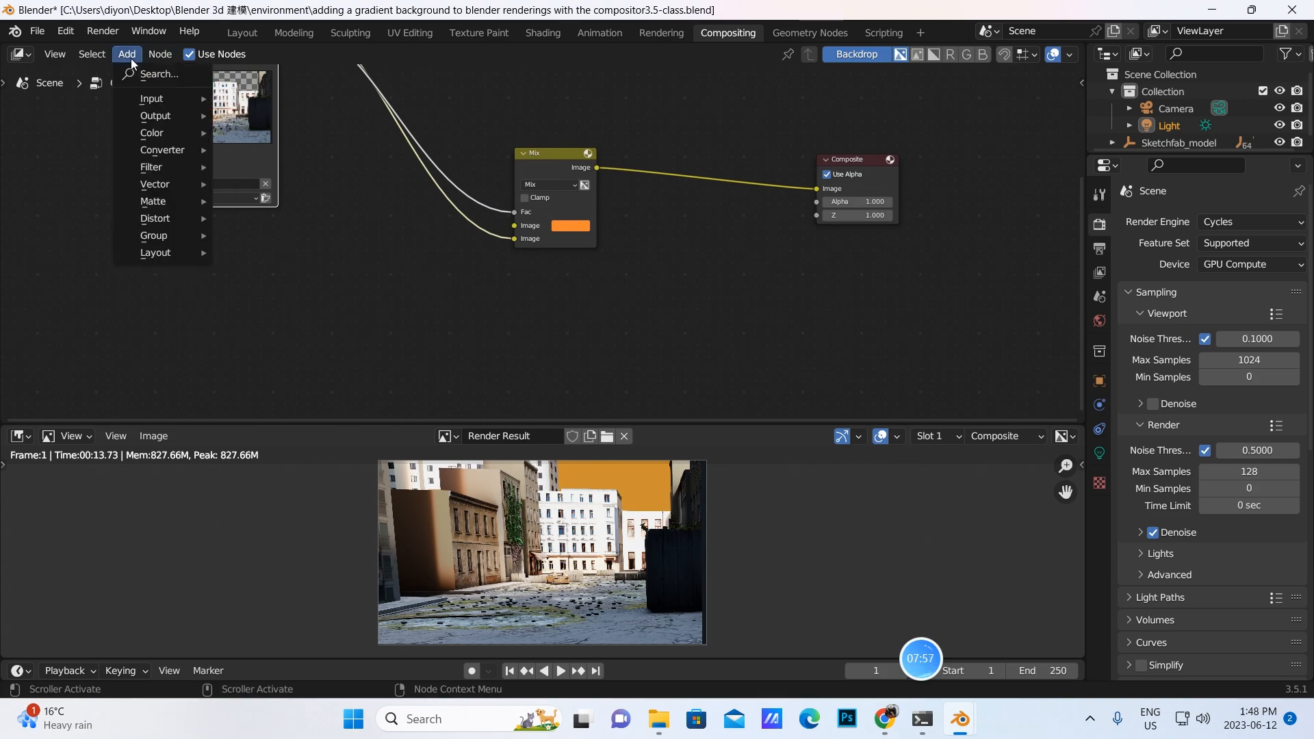
pyautogui.click(142, 76)
pyautogui.write('box')
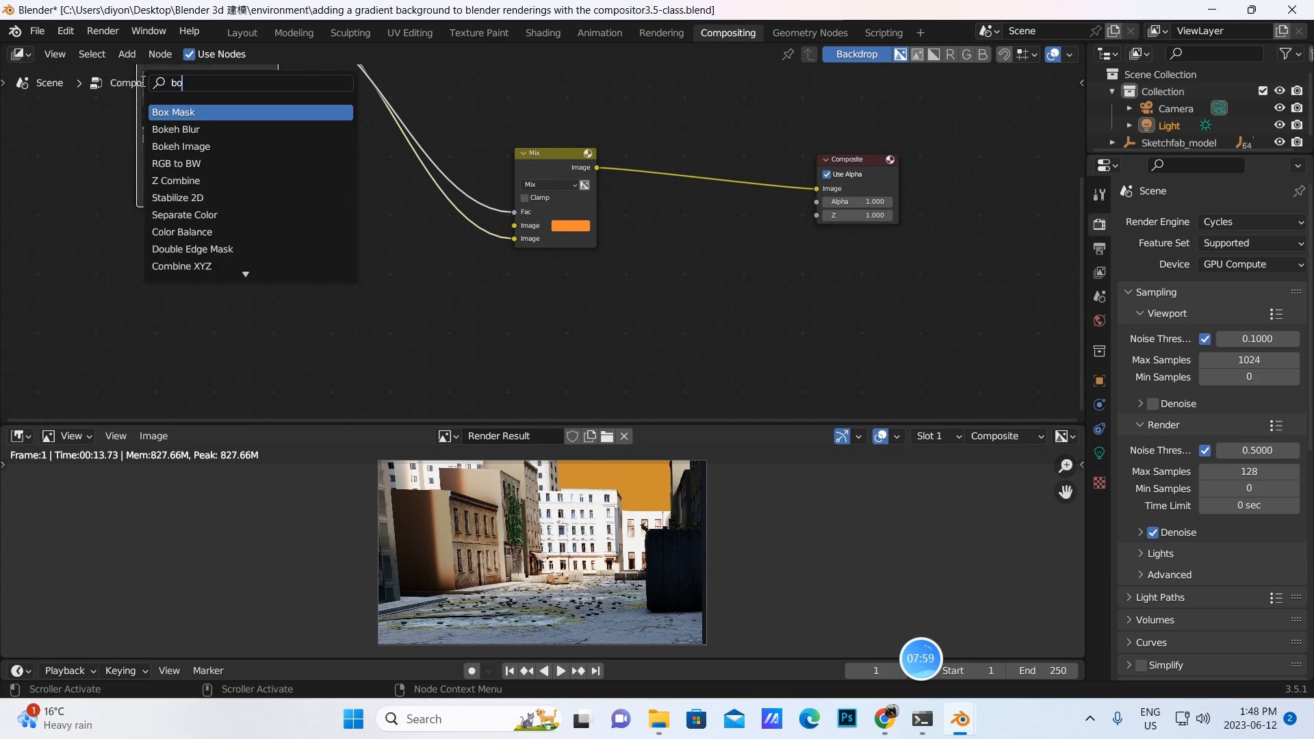
pyautogui.click(166, 113)
pyautogui.click(223, 302)
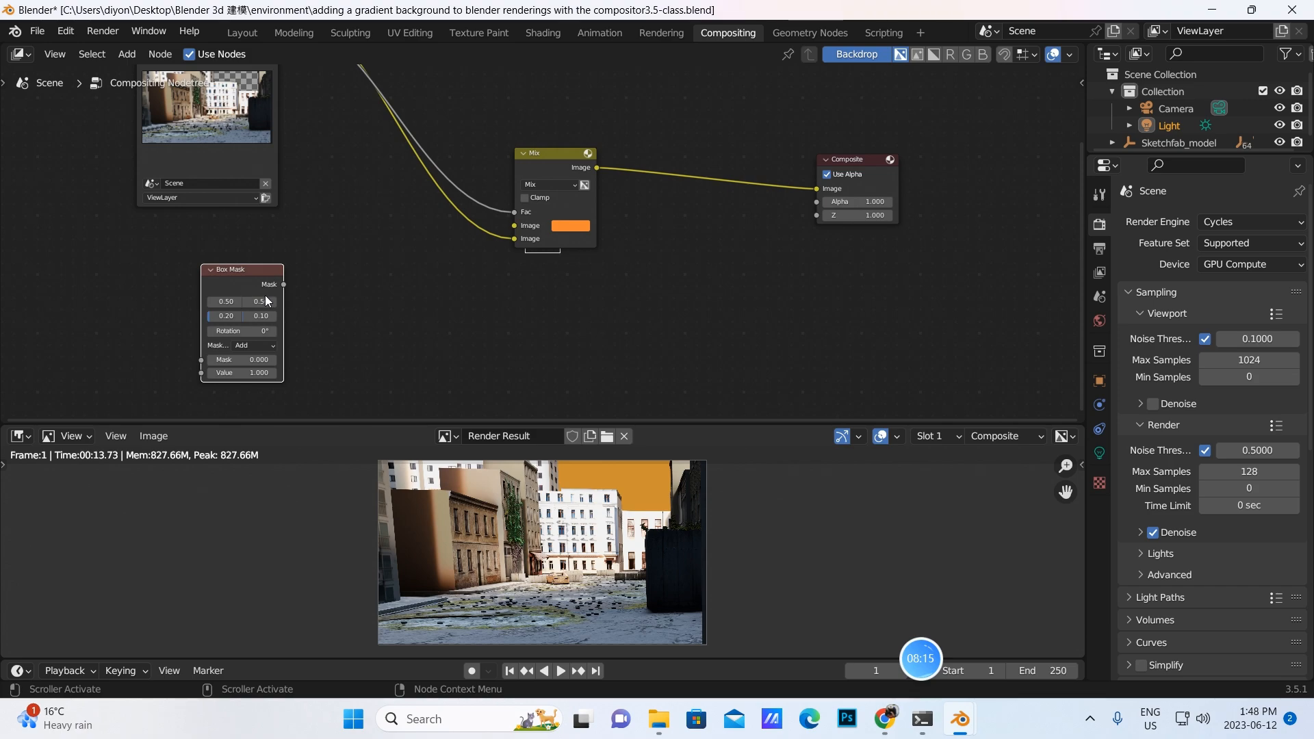
# Add a Viewer node below the Composite node and connect the Box Mask's Mask output to its Image input.
pyautogui.click(127, 54)
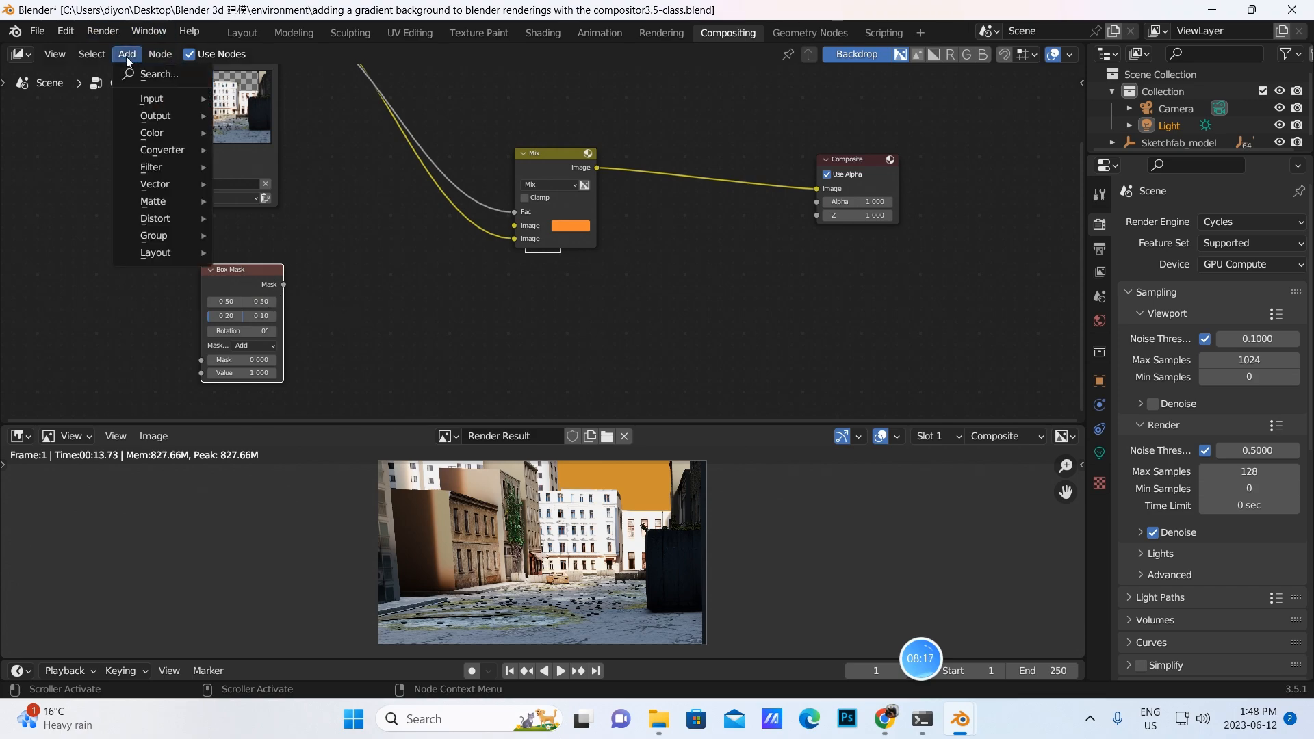
pyautogui.click(144, 77)
pyautogui.write('viewer')
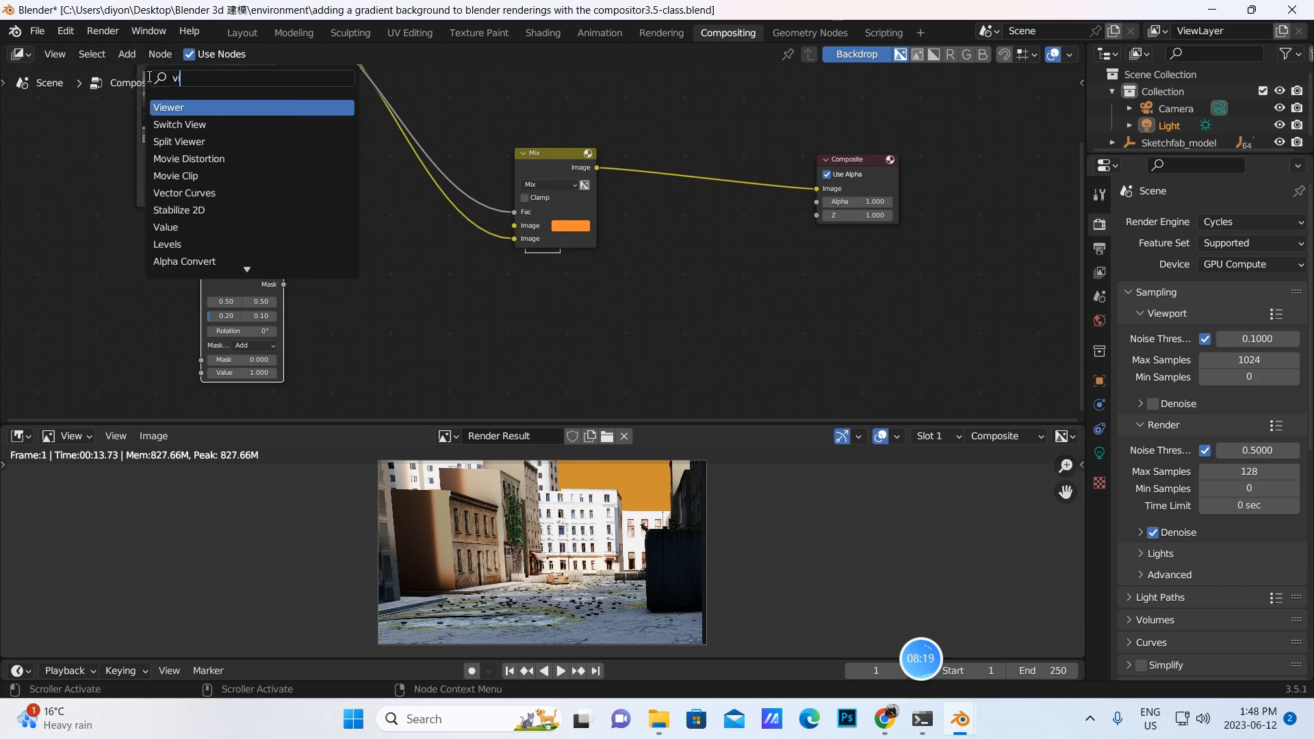
pyautogui.click(178, 107)
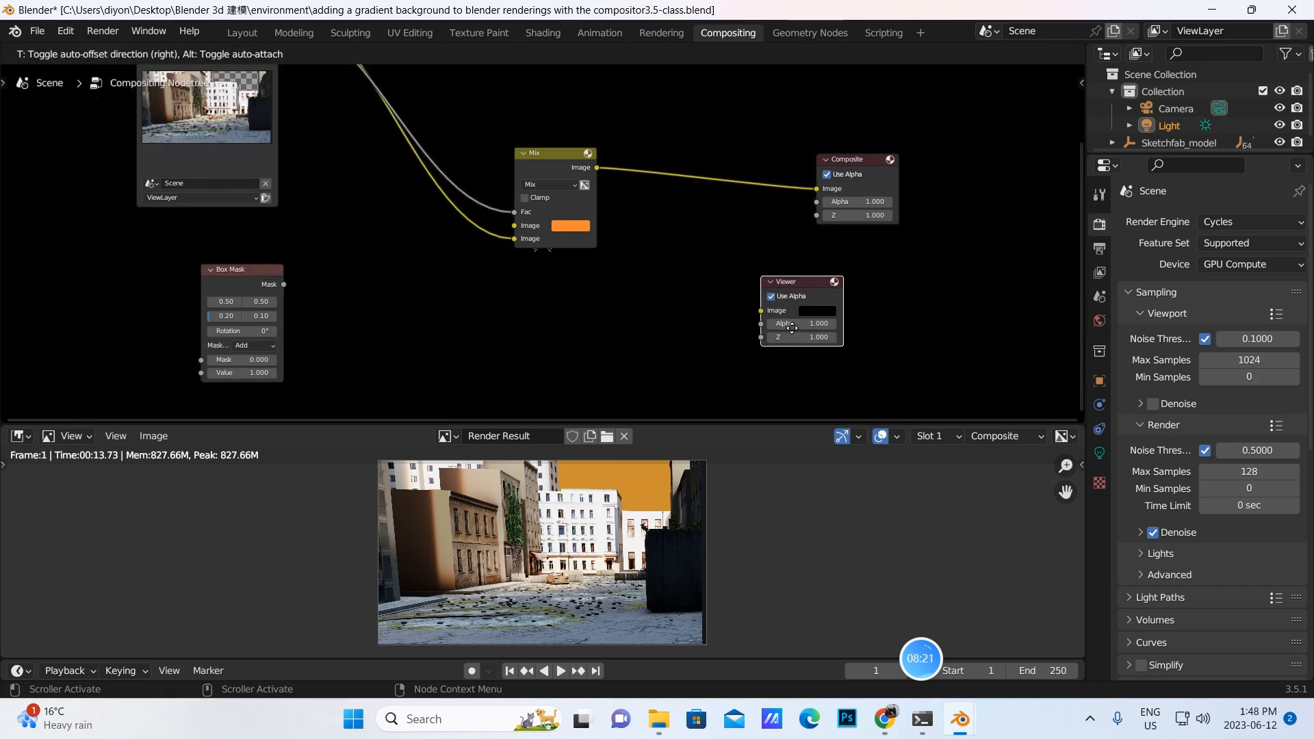
pyautogui.click(774, 356)
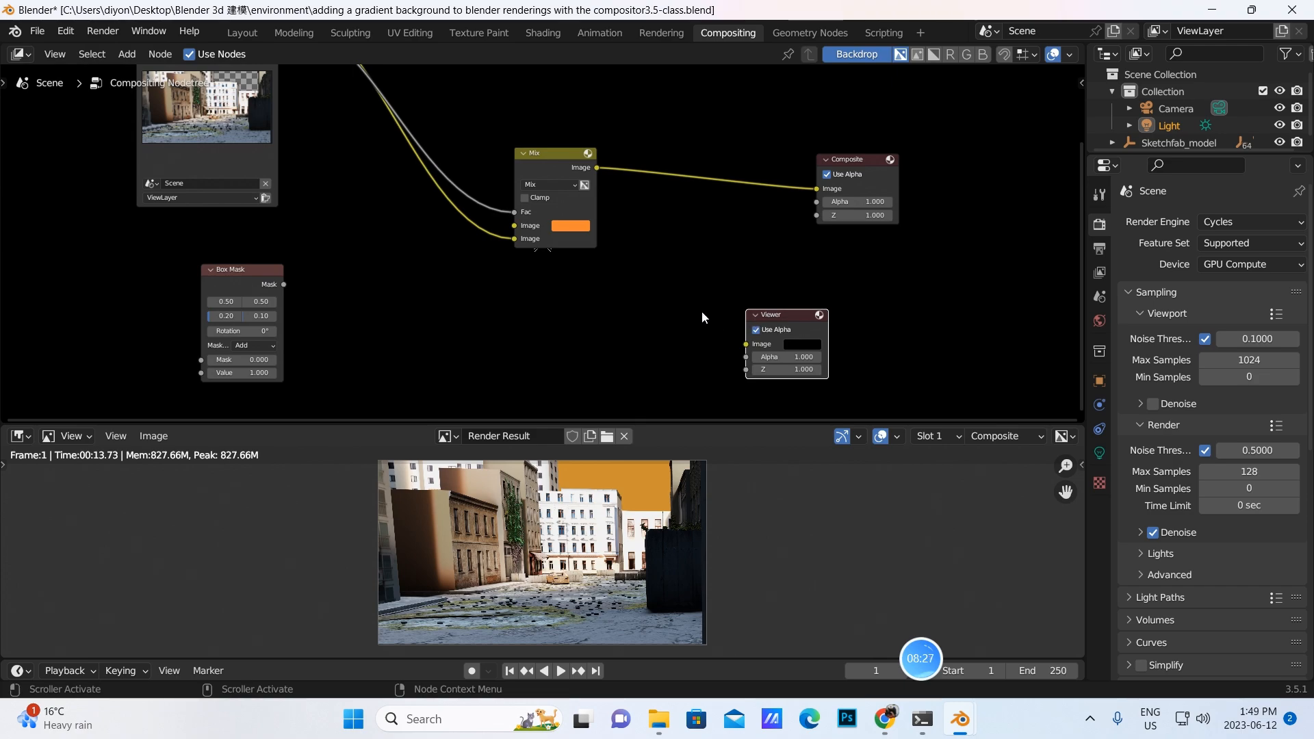
pyautogui.moveTo(282, 283); pyautogui.dragTo(736, 315)
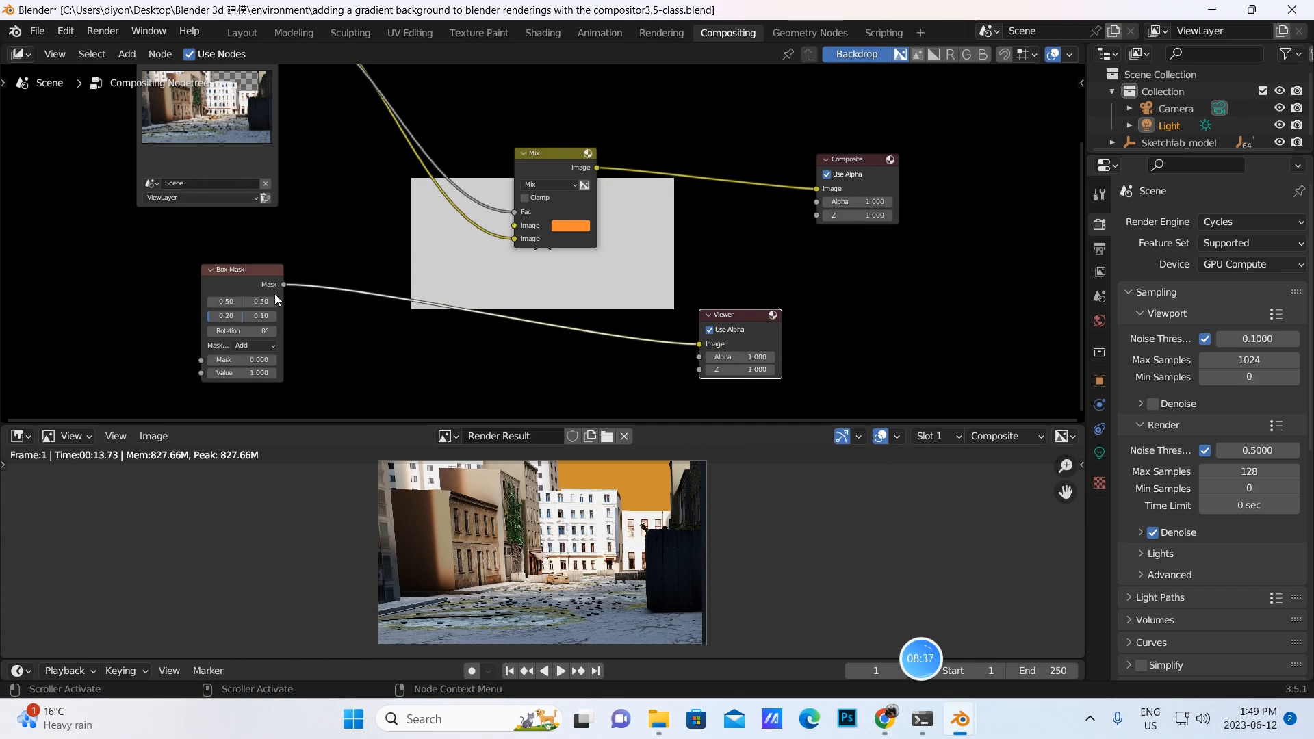
# Insert a Blur node on the link between the Box Mask and Viewer nodes.
pyautogui.scroll(1, 353, 347)
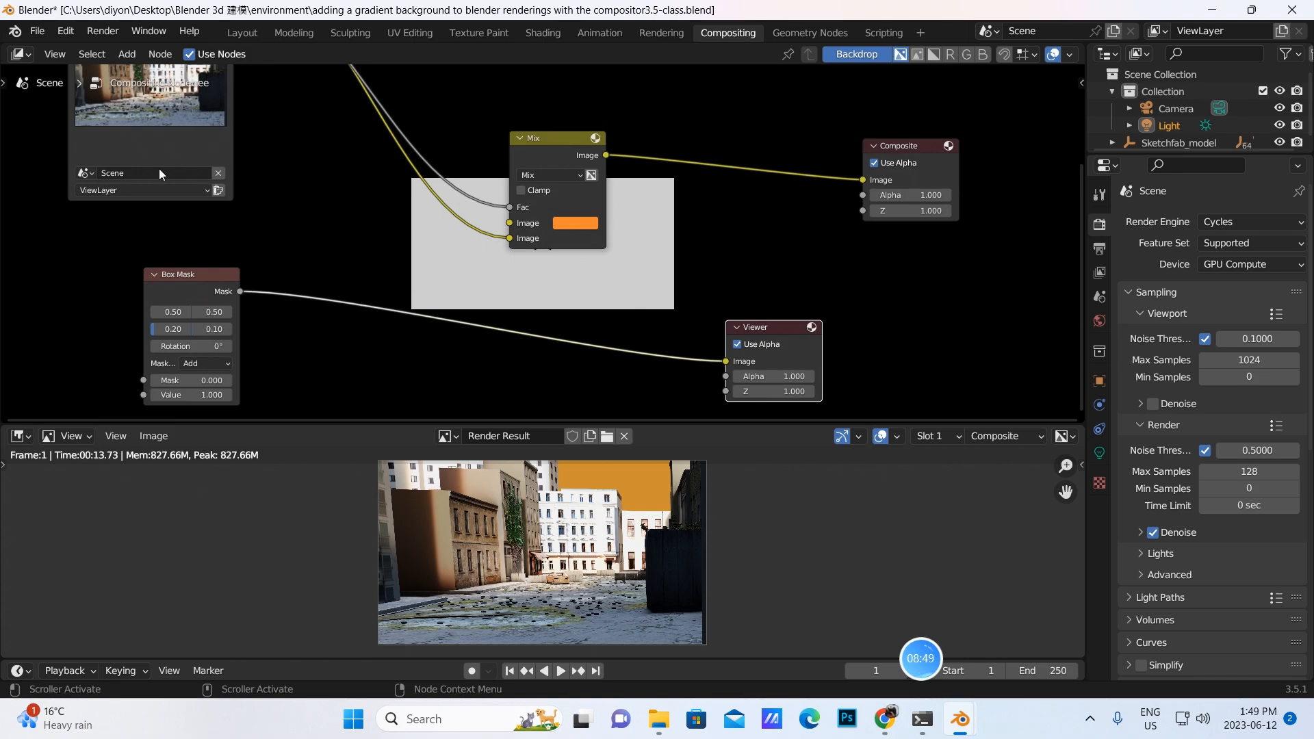
pyautogui.click(126, 54)
pyautogui.click(145, 76)
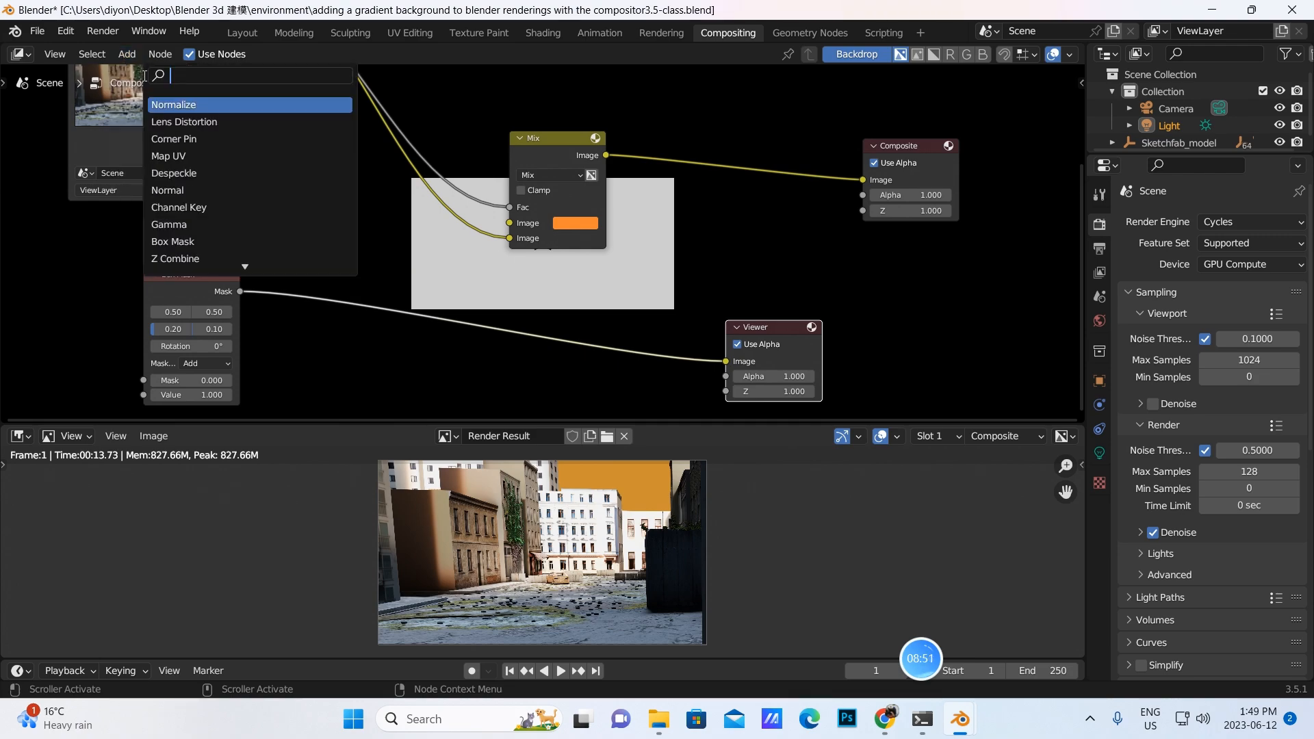
pyautogui.write('blue')
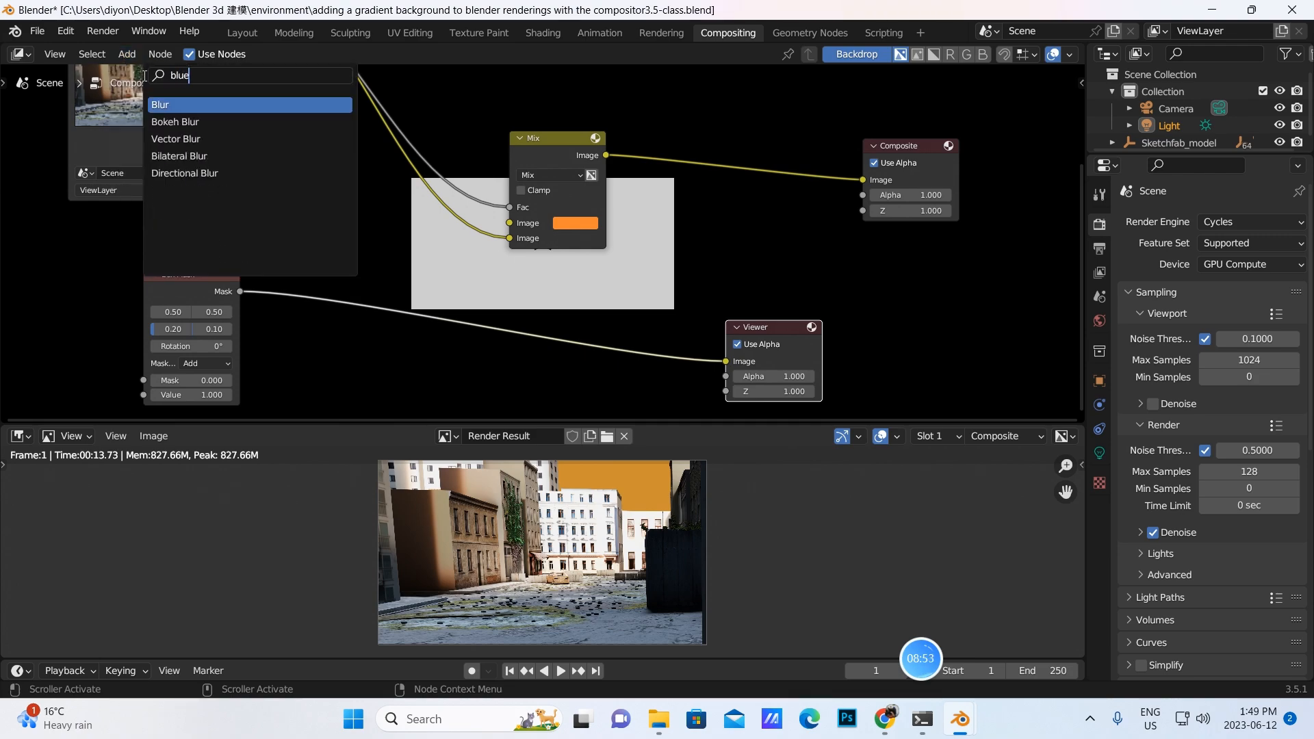
pyautogui.press('Return')
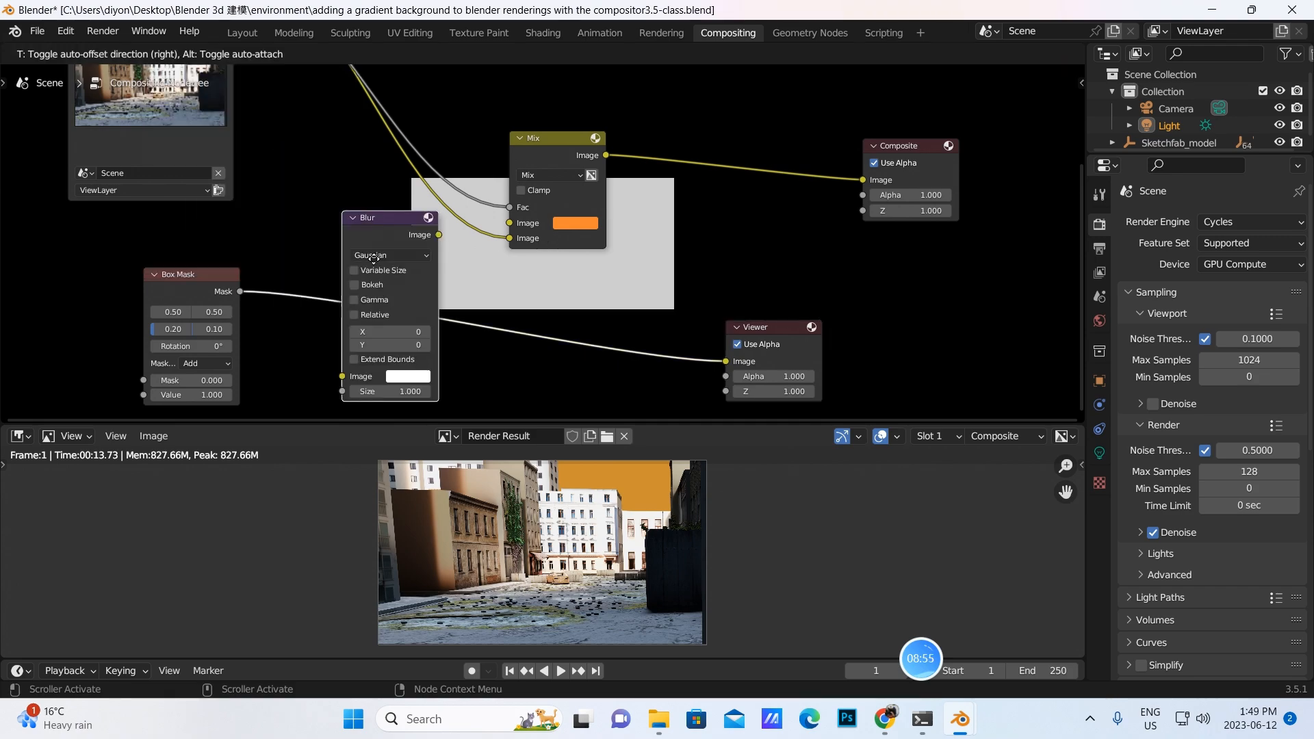
pyautogui.click(379, 265)
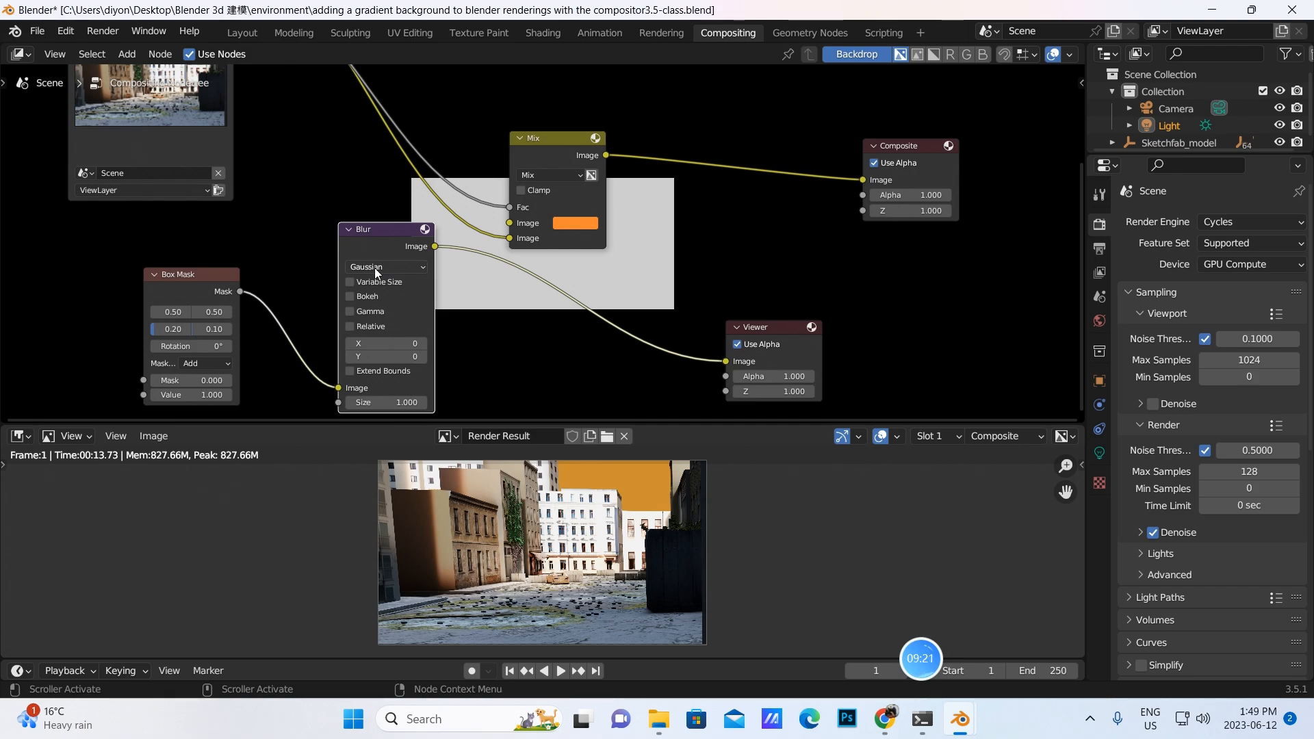
# Set the Blur node's filter type to Flat and its X and Y sizes to 50.
pyautogui.click(420, 268)
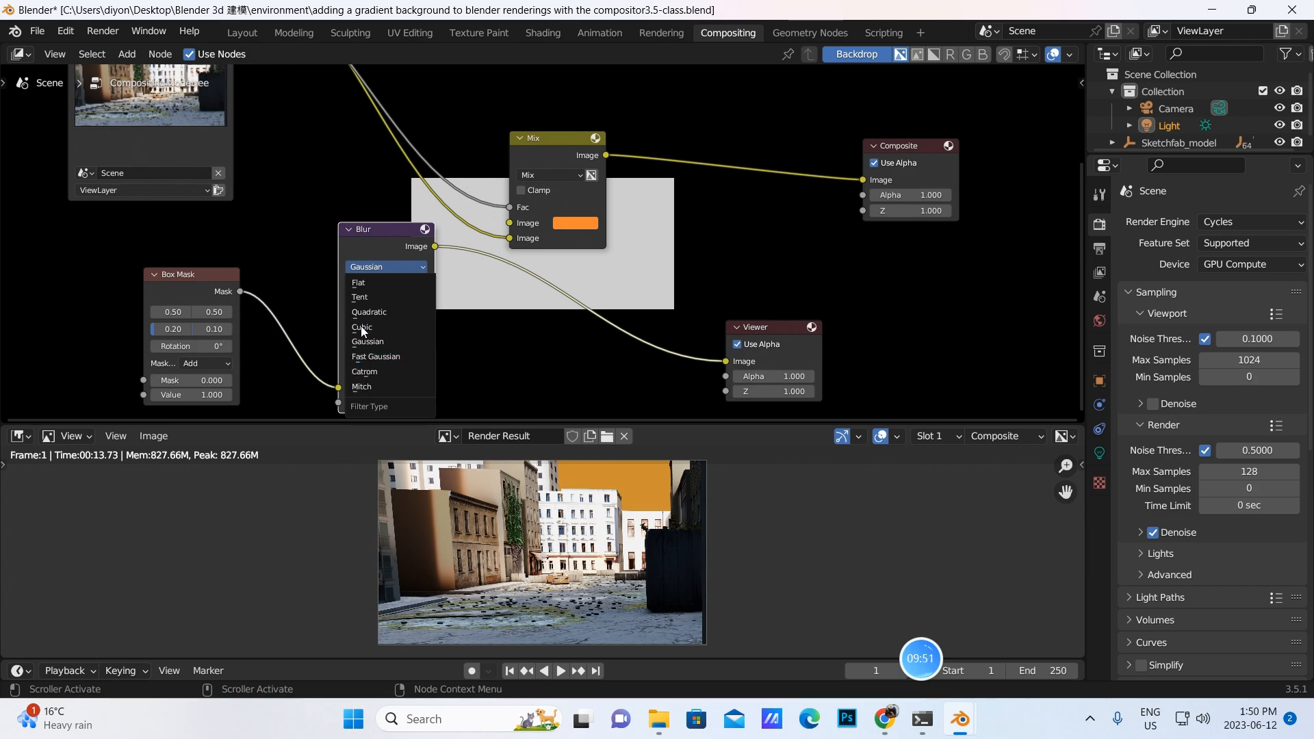
pyautogui.click(360, 283)
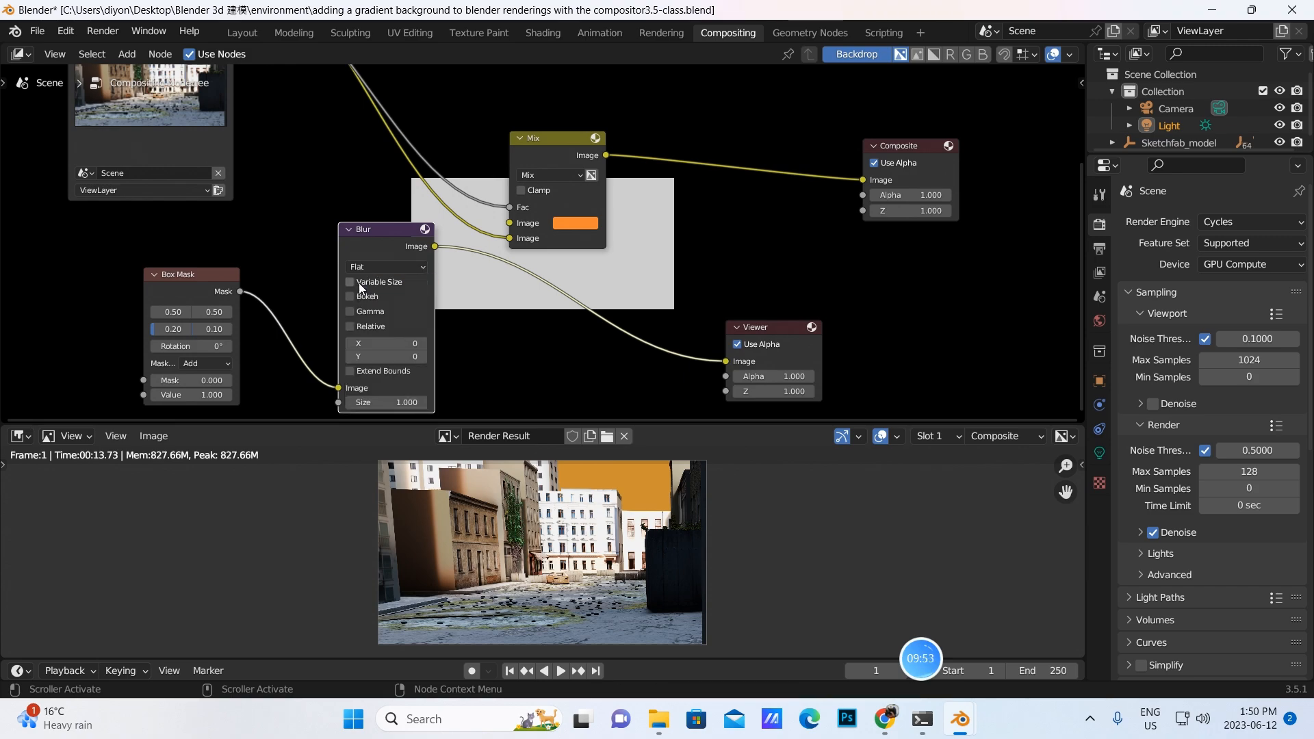
pyautogui.click(402, 340)
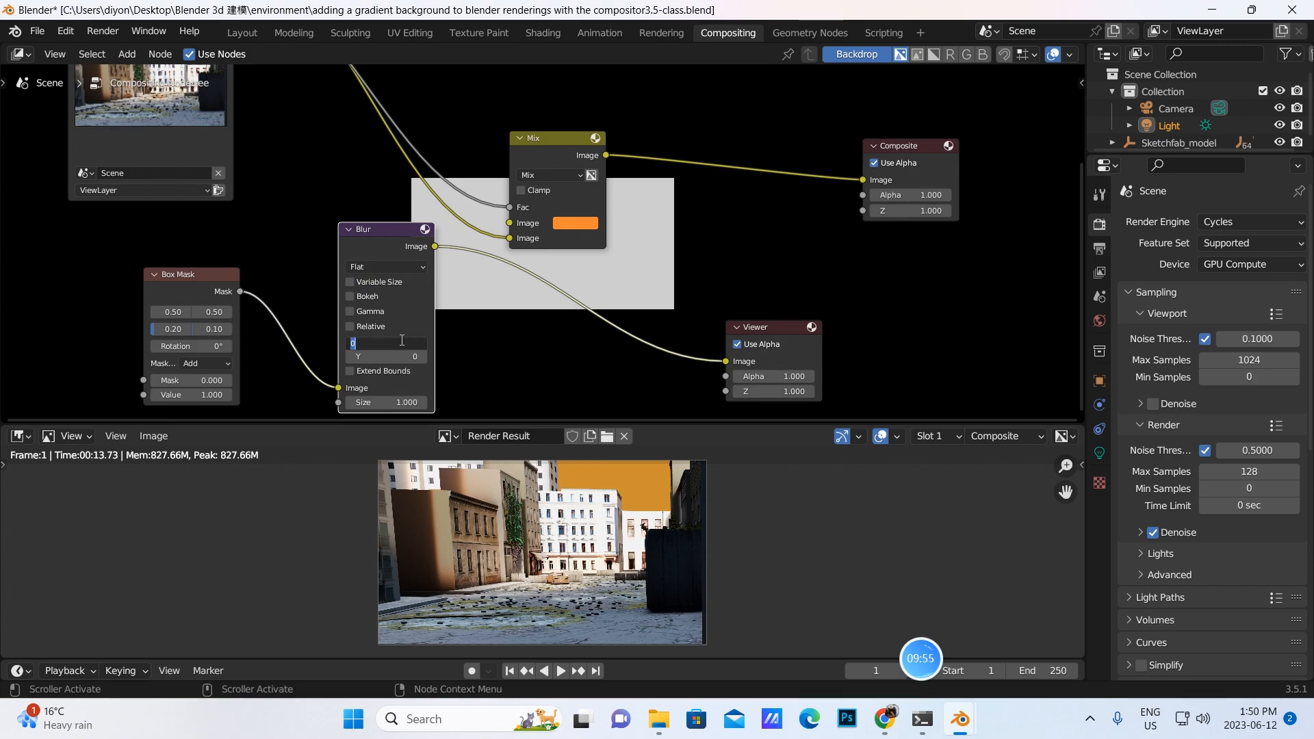
pyautogui.write('50')
pyautogui.click(407, 355)
pyautogui.click(407, 355)
pyautogui.press('BackSpace')
pyautogui.write('50')
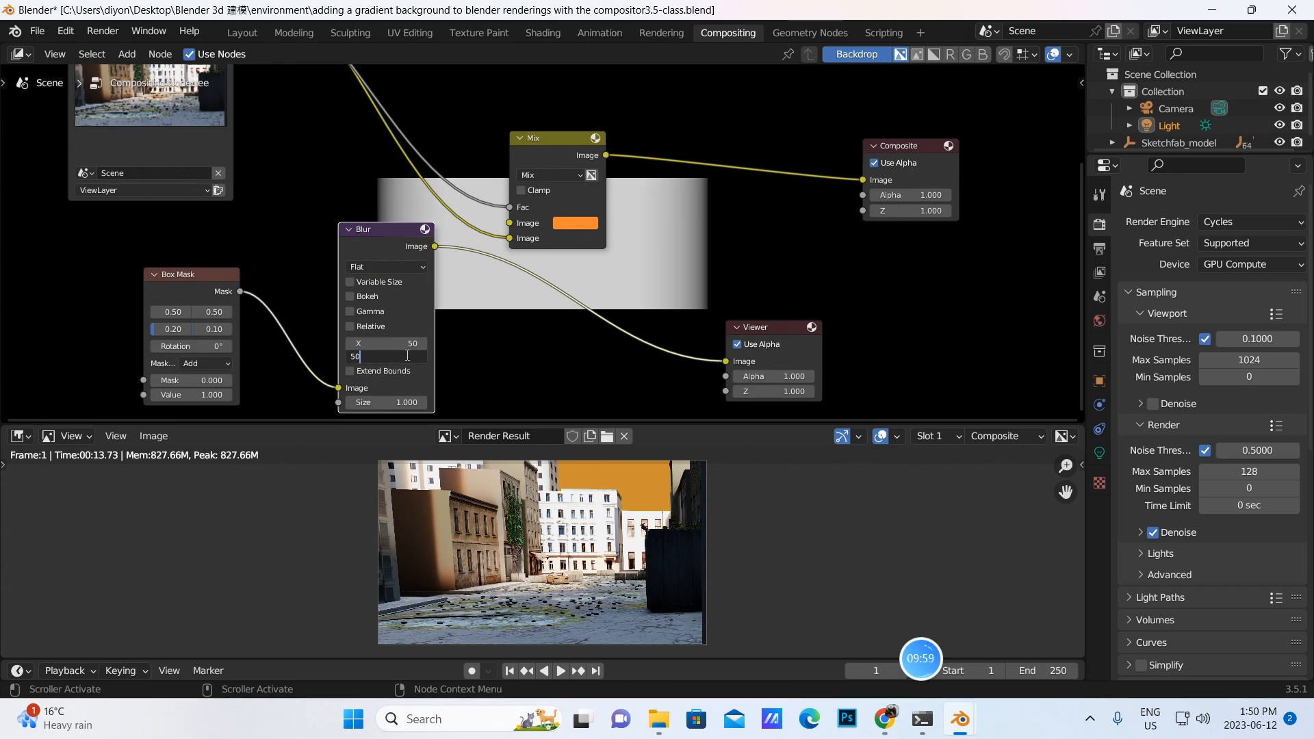
pyautogui.press('Return')
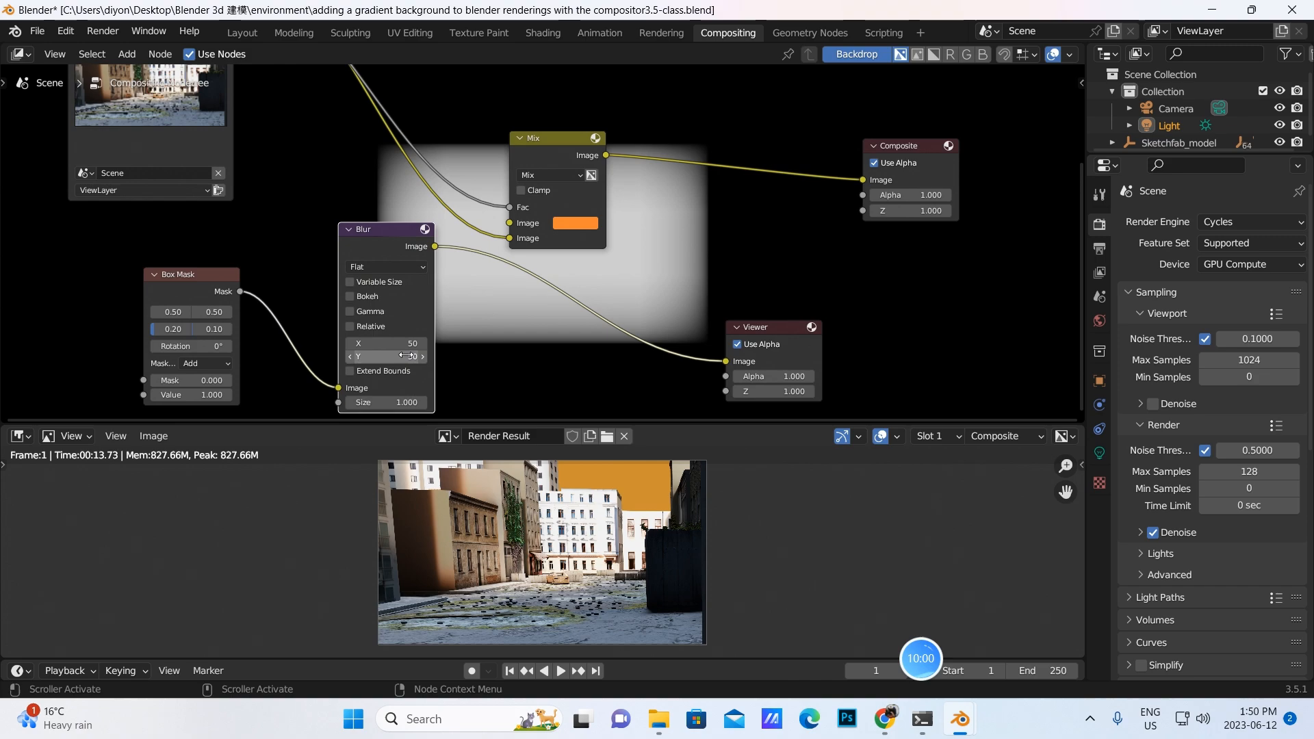
# Try the Tent, Quadratic, Cubic, Gaussian, Fast Gaussian, Catrom and Mitch filter types on the Blur node in turn.
pyautogui.click(422, 266)
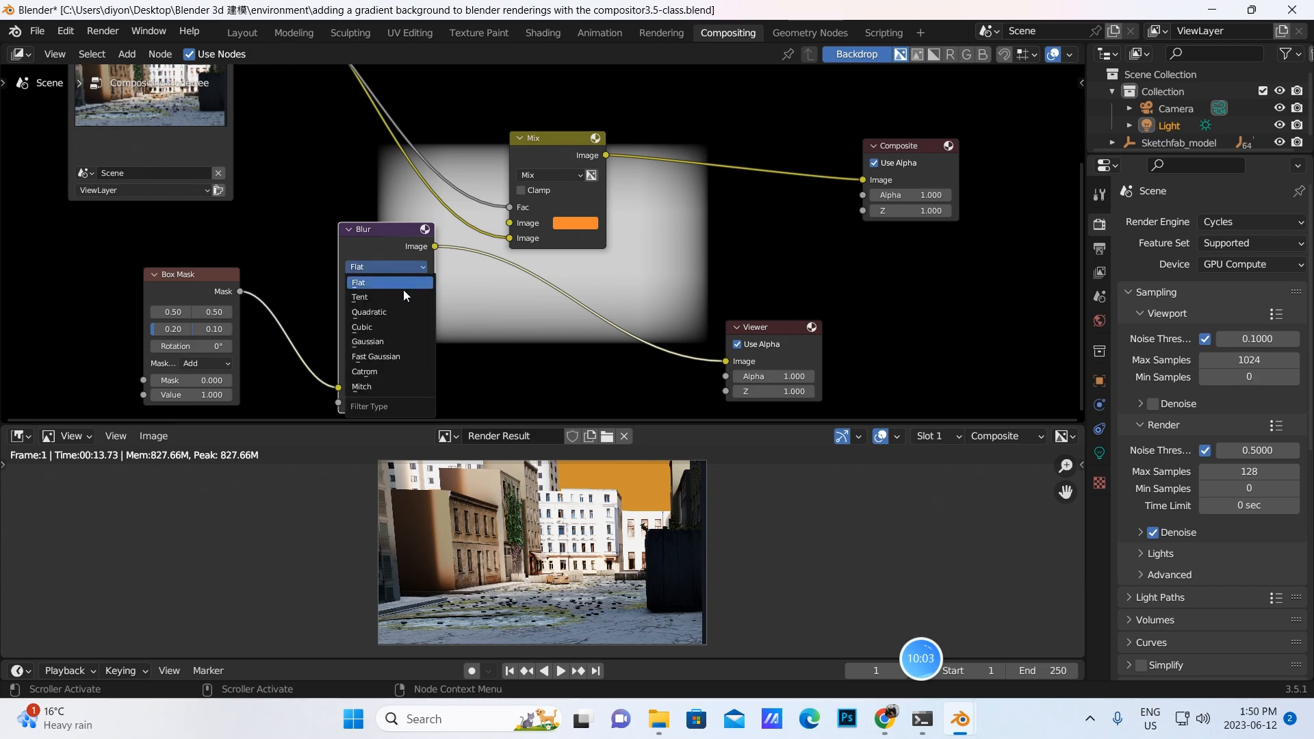
pyautogui.click(404, 296)
pyautogui.click(424, 270)
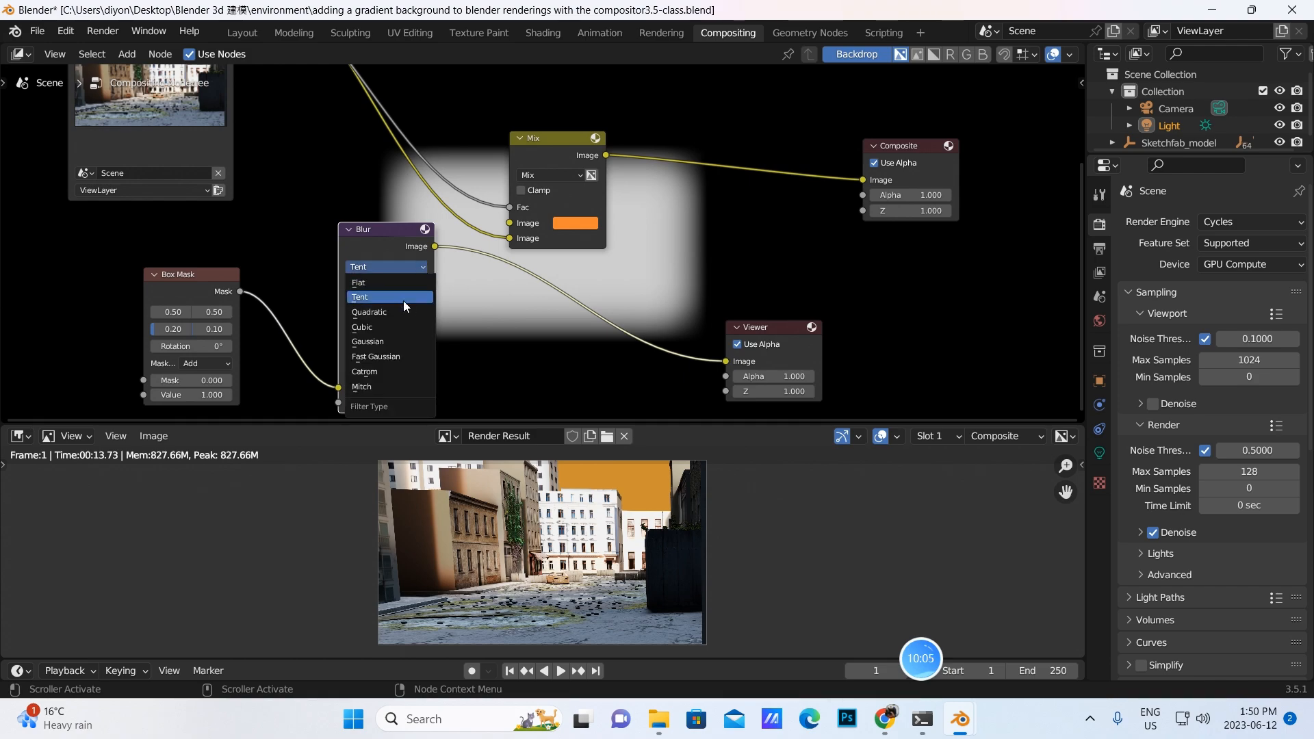
pyautogui.click(391, 310)
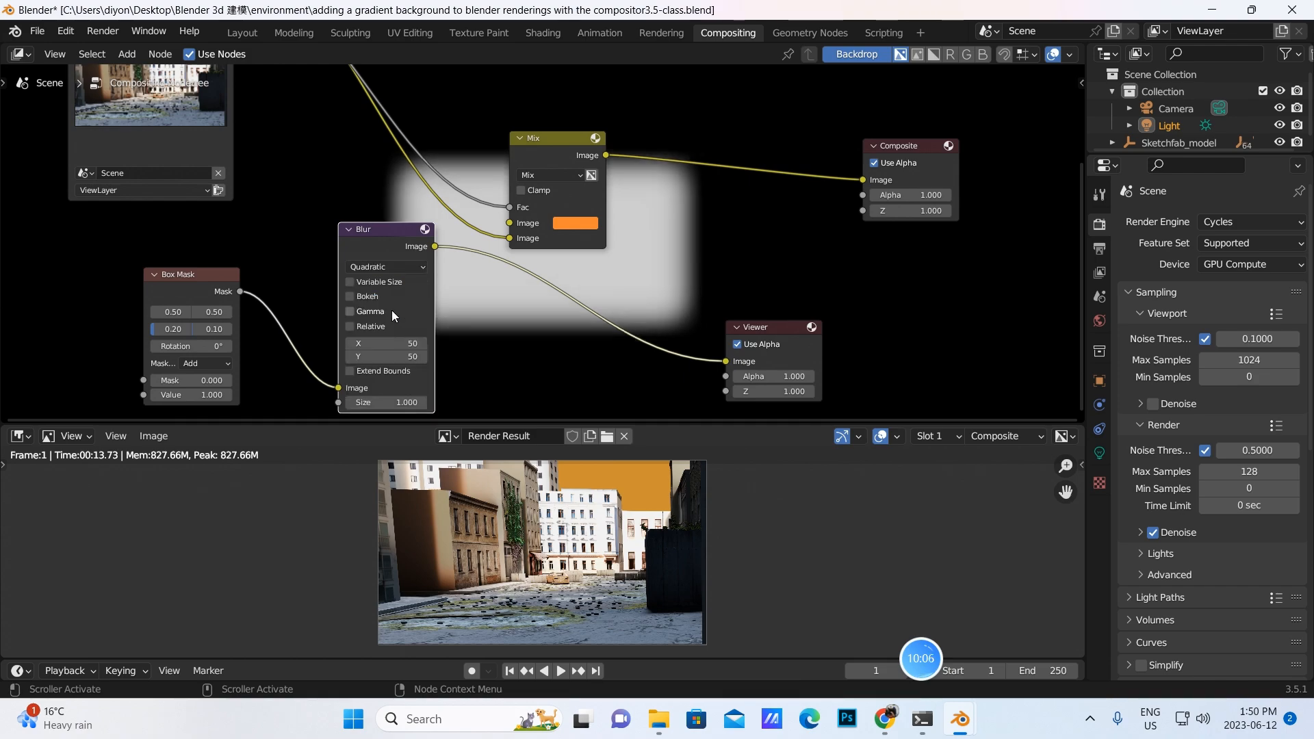
pyautogui.click(424, 267)
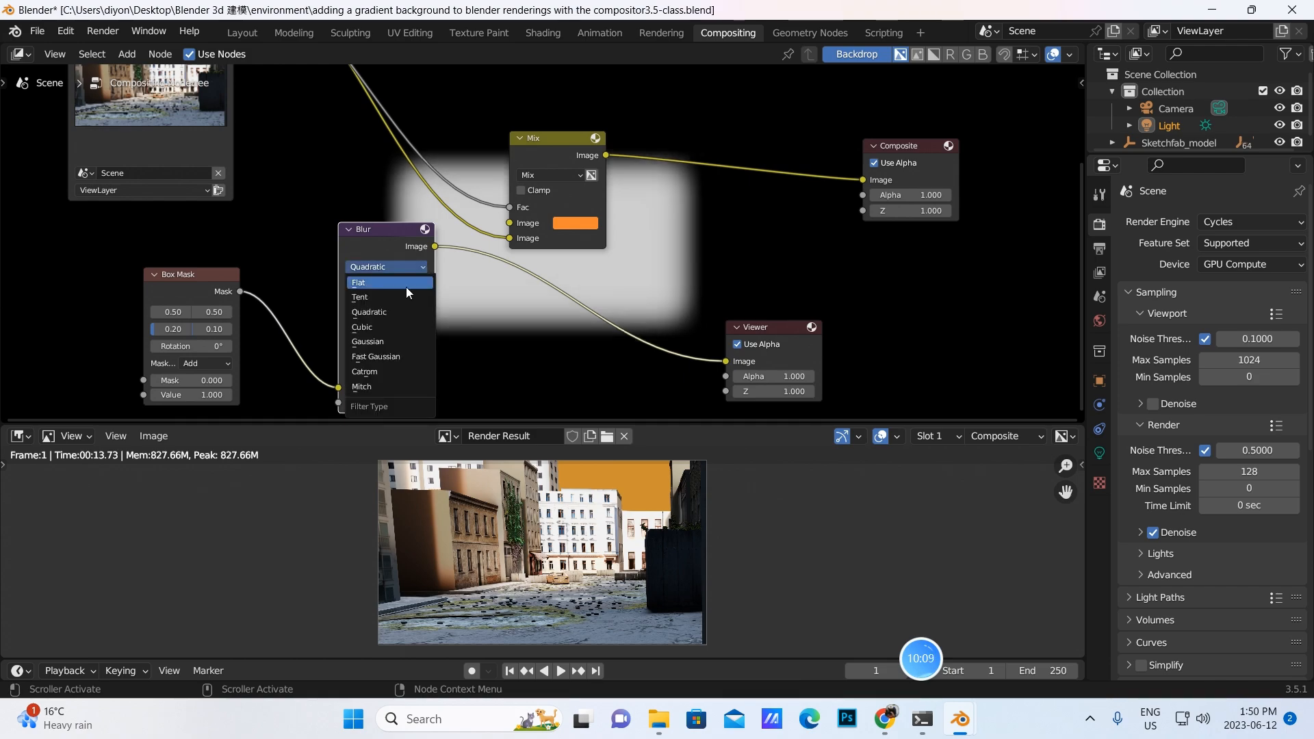
pyautogui.click(379, 329)
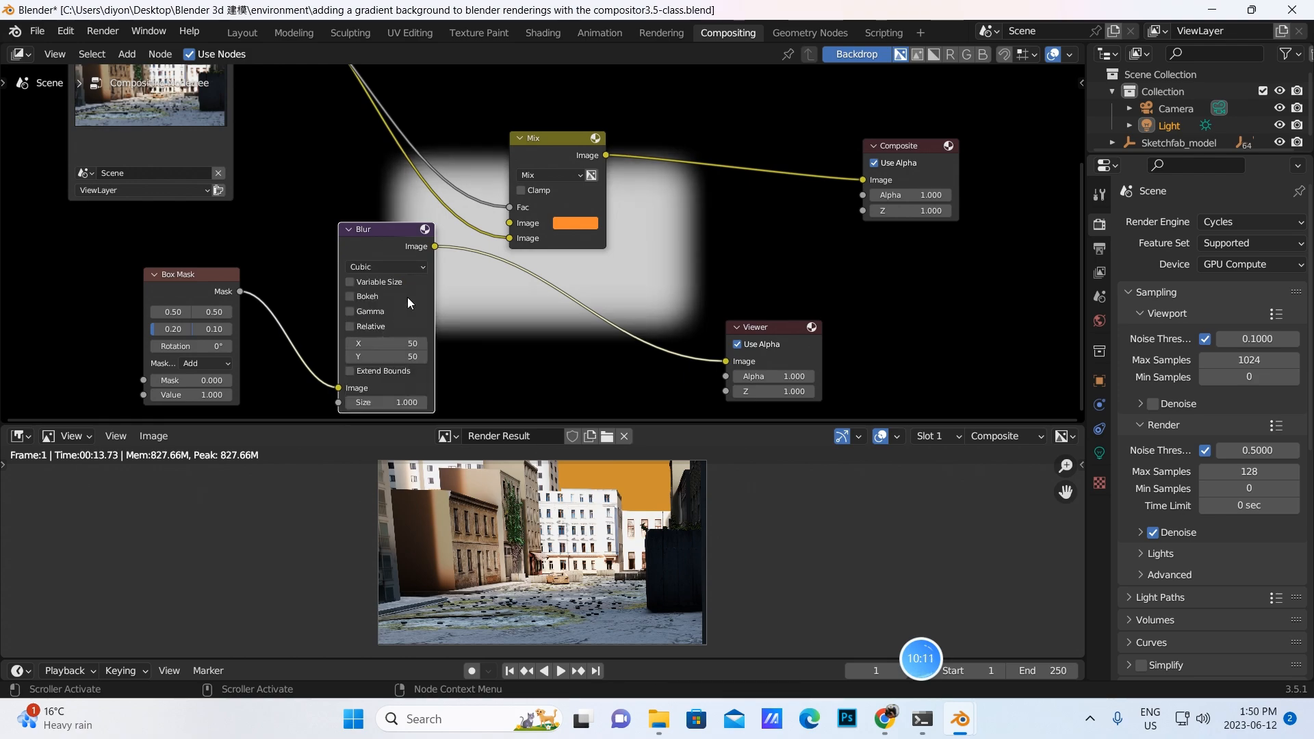
pyautogui.click(421, 265)
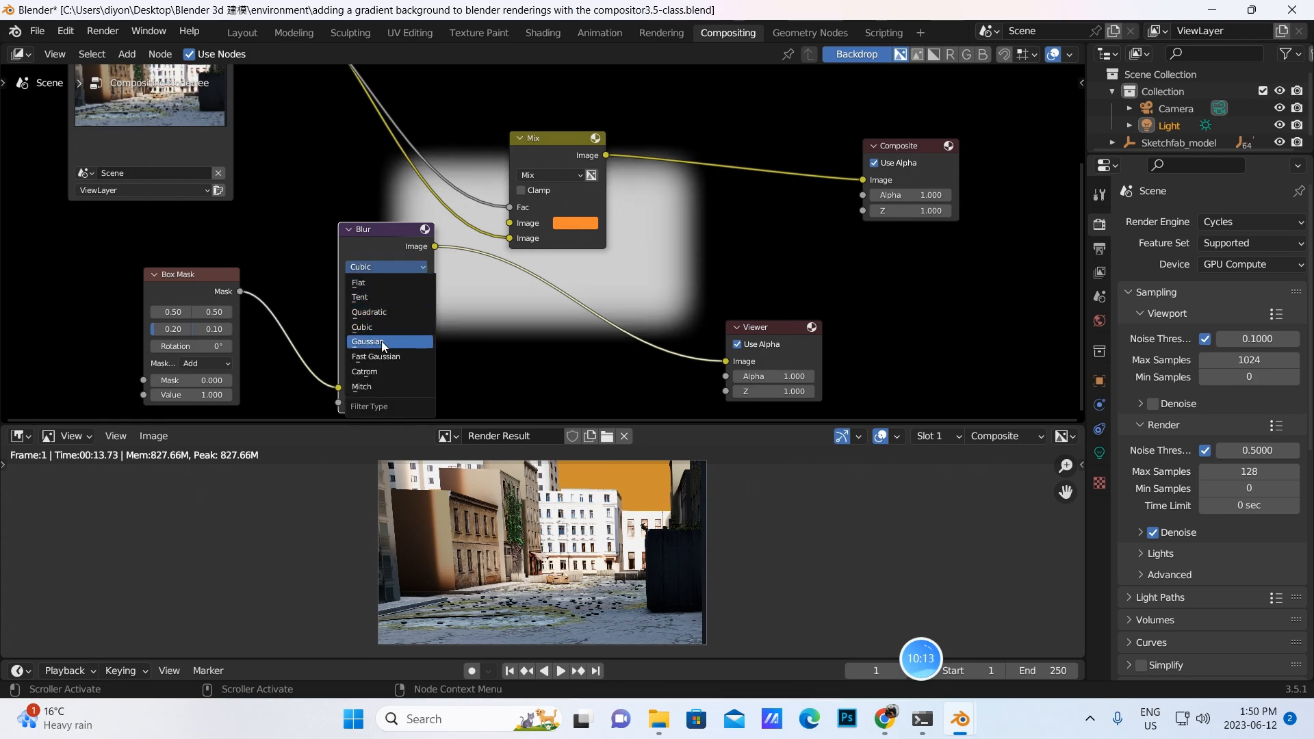
pyautogui.click(380, 341)
pyautogui.click(423, 268)
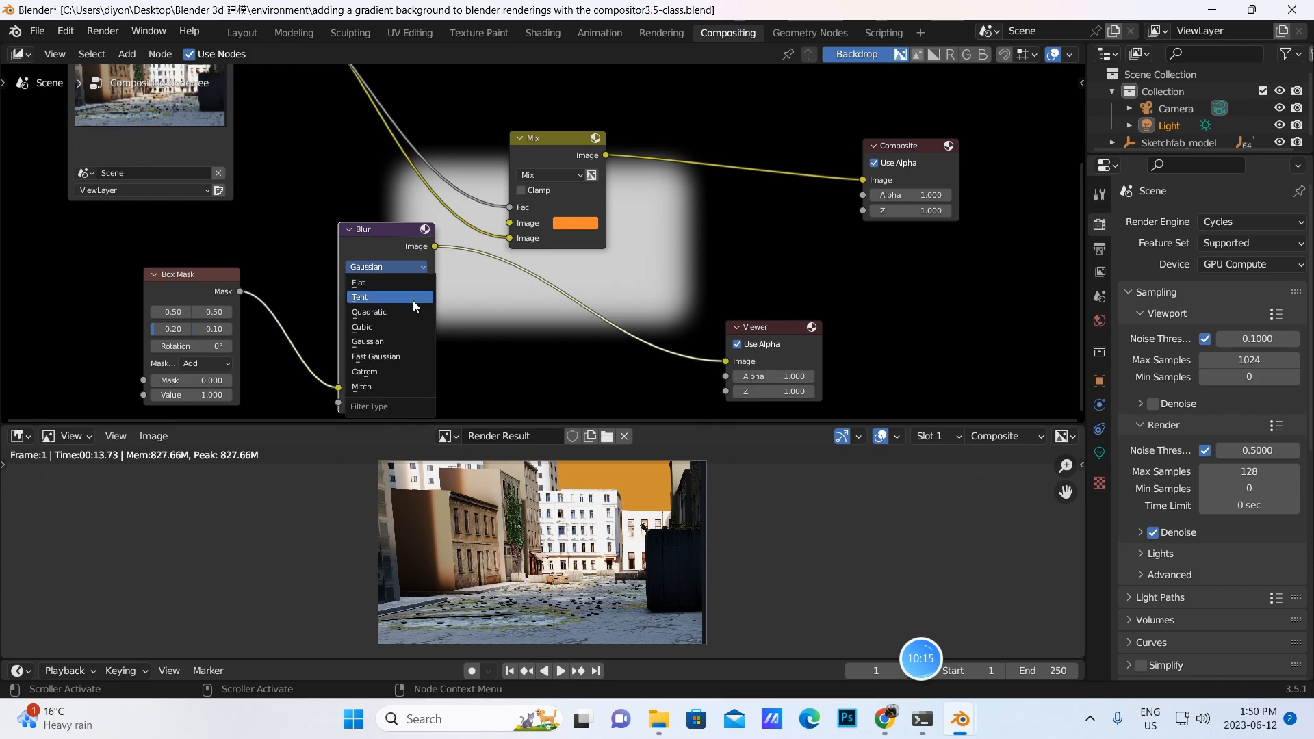
pyautogui.click(394, 355)
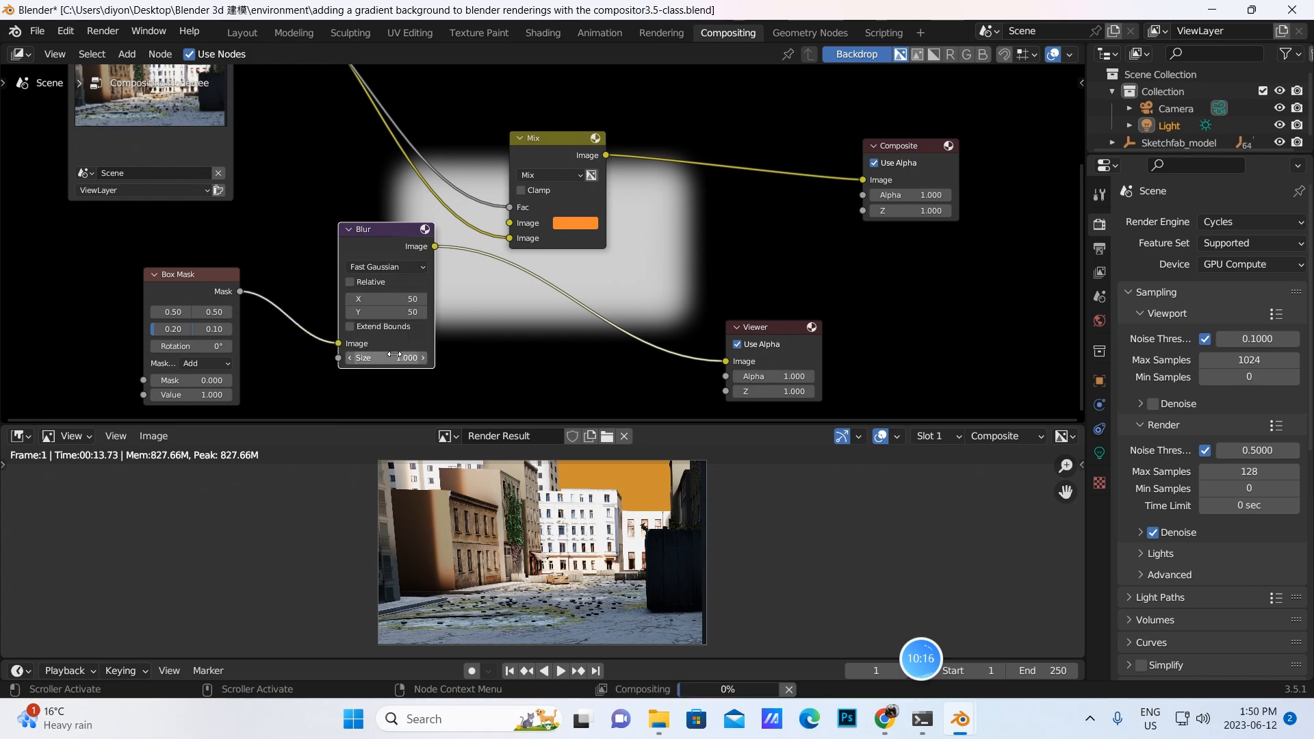
pyautogui.click(404, 267)
pyautogui.click(369, 371)
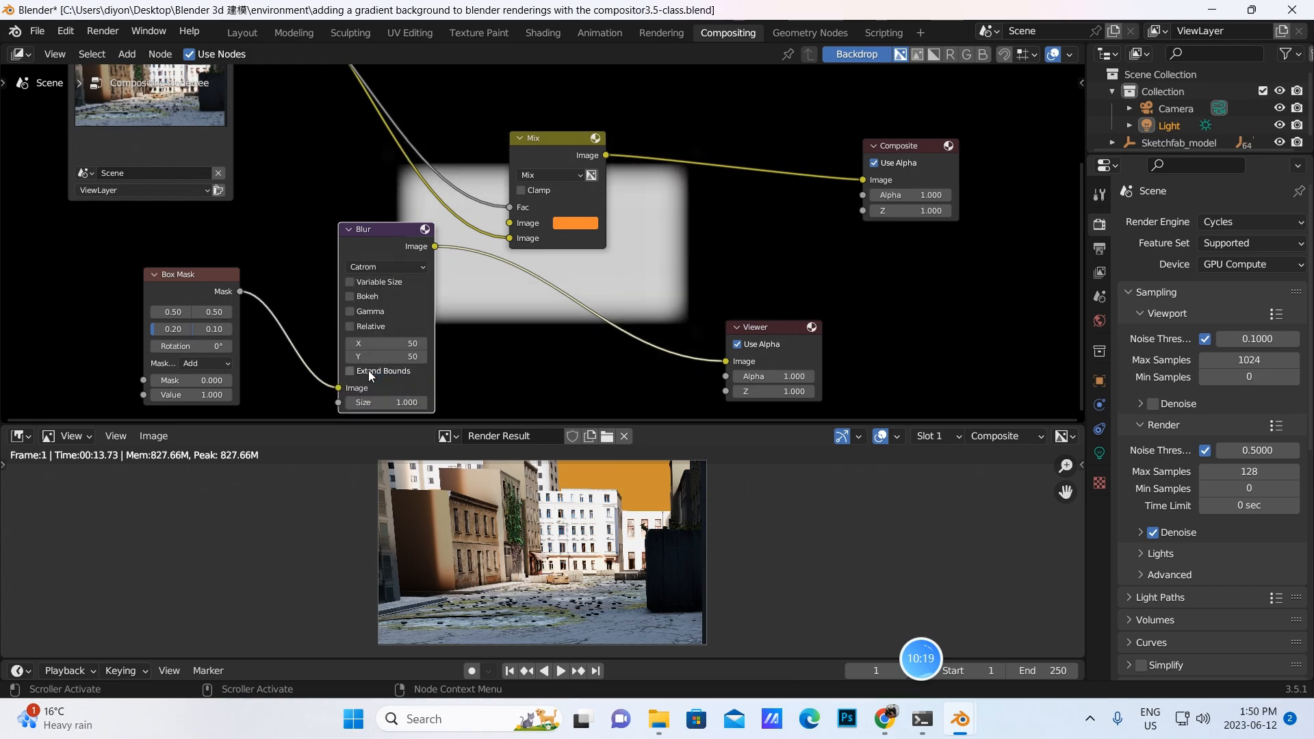
pyautogui.click(422, 268)
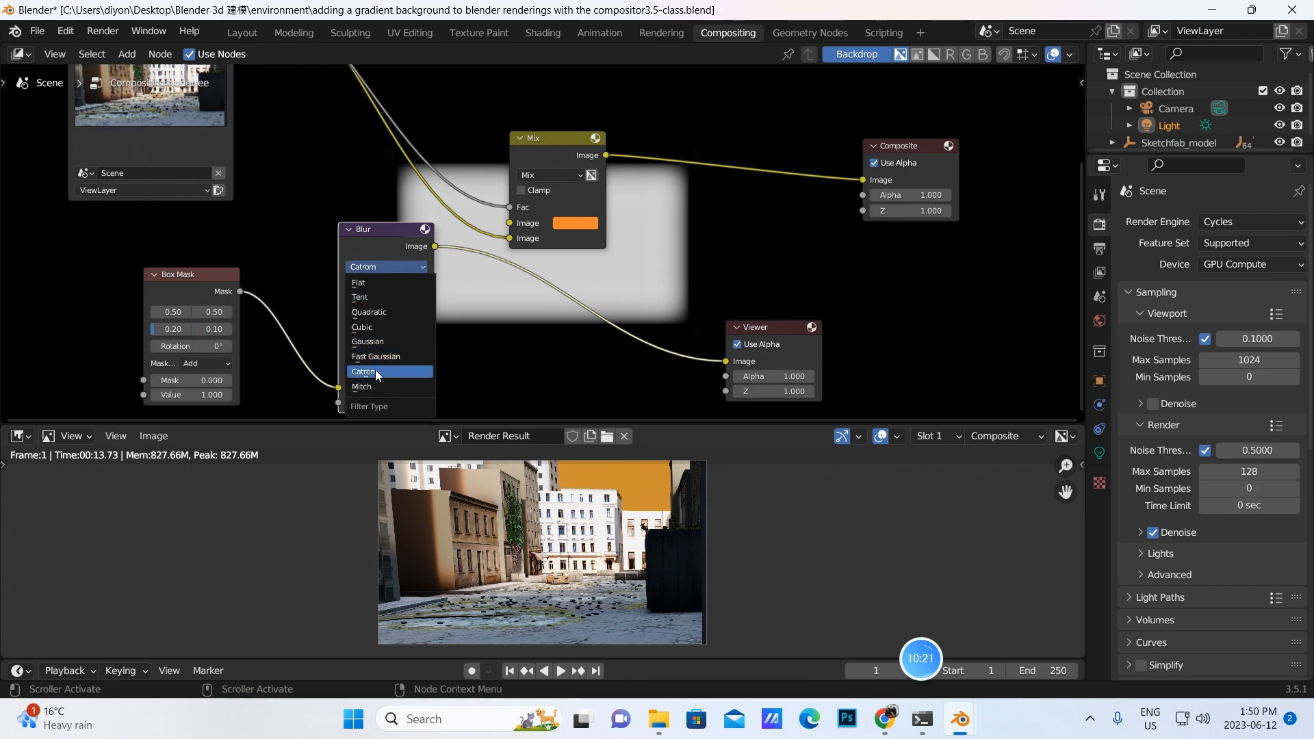
pyautogui.click(366, 385)
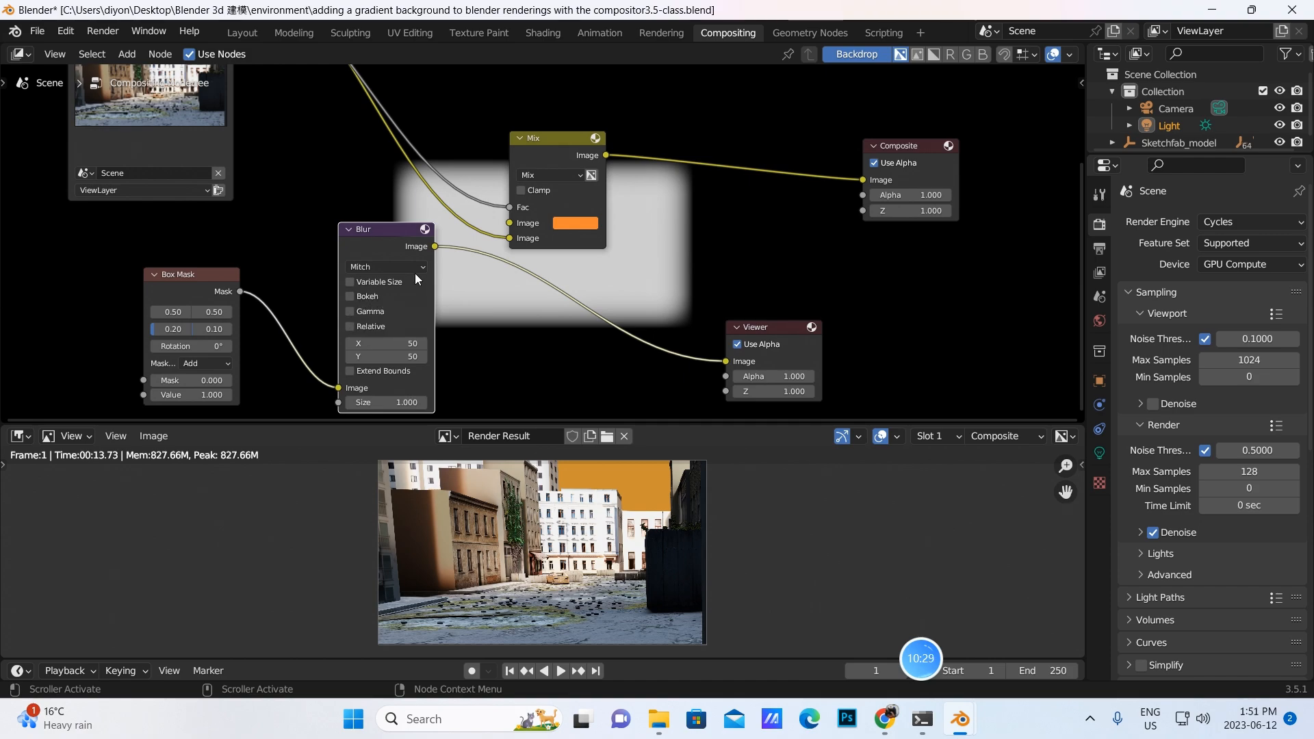
# Set the Blur node's filter type to Fast Gaussian.
pyautogui.click(384, 267)
pyautogui.click(388, 358)
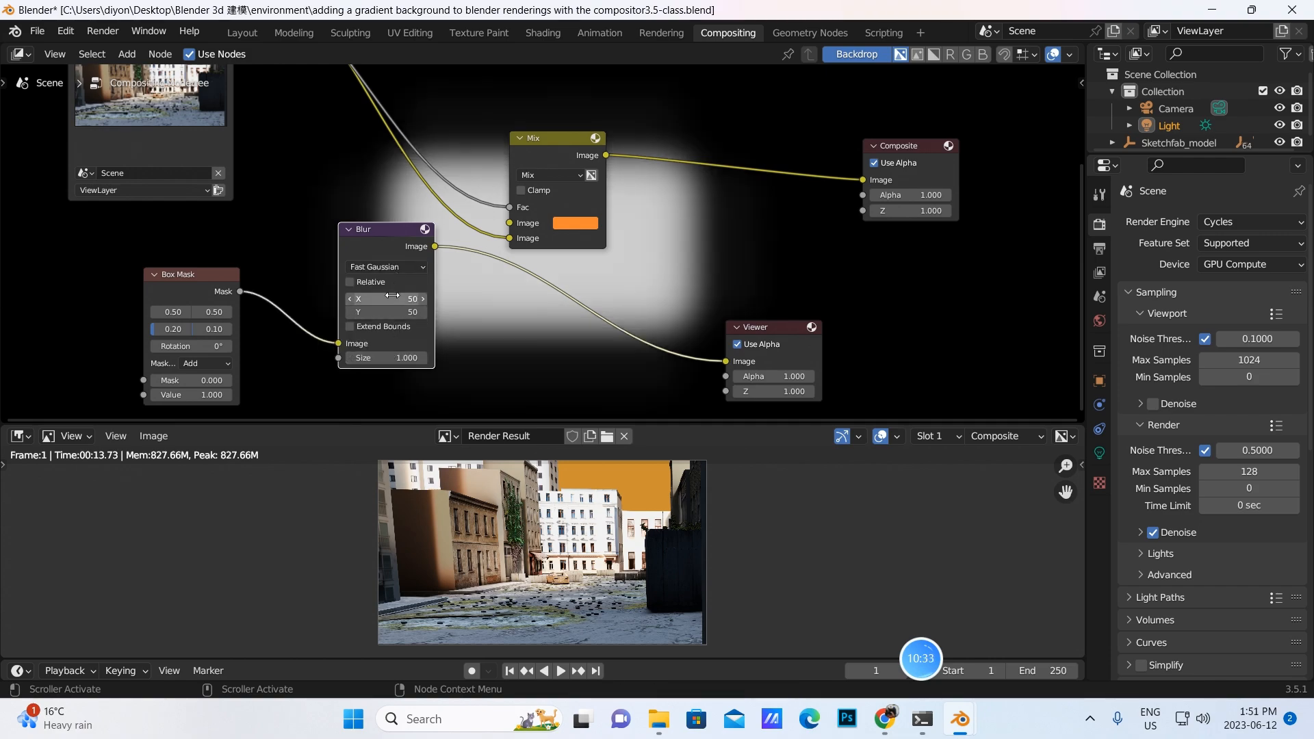
# Try the Gaussian filter type on the Blur node and return it to Fast Gaussian.
pyautogui.click(419, 266)
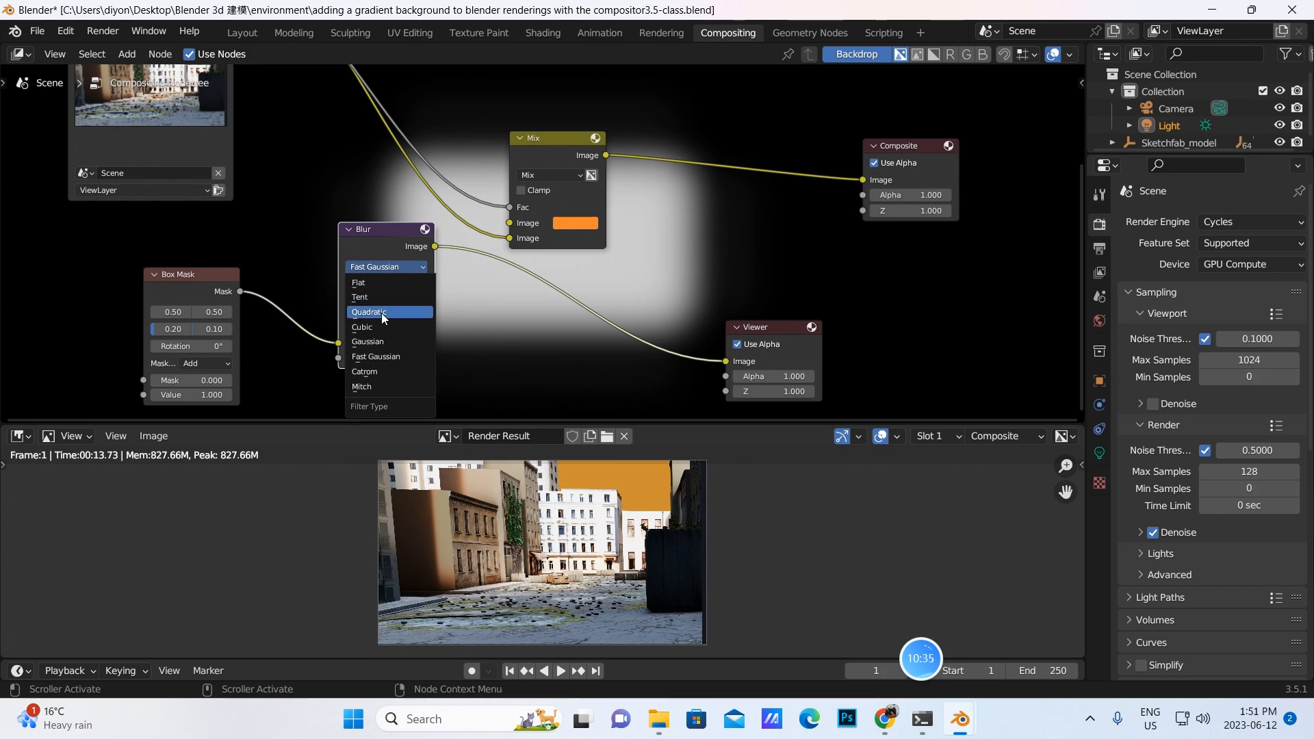
pyautogui.click(369, 341)
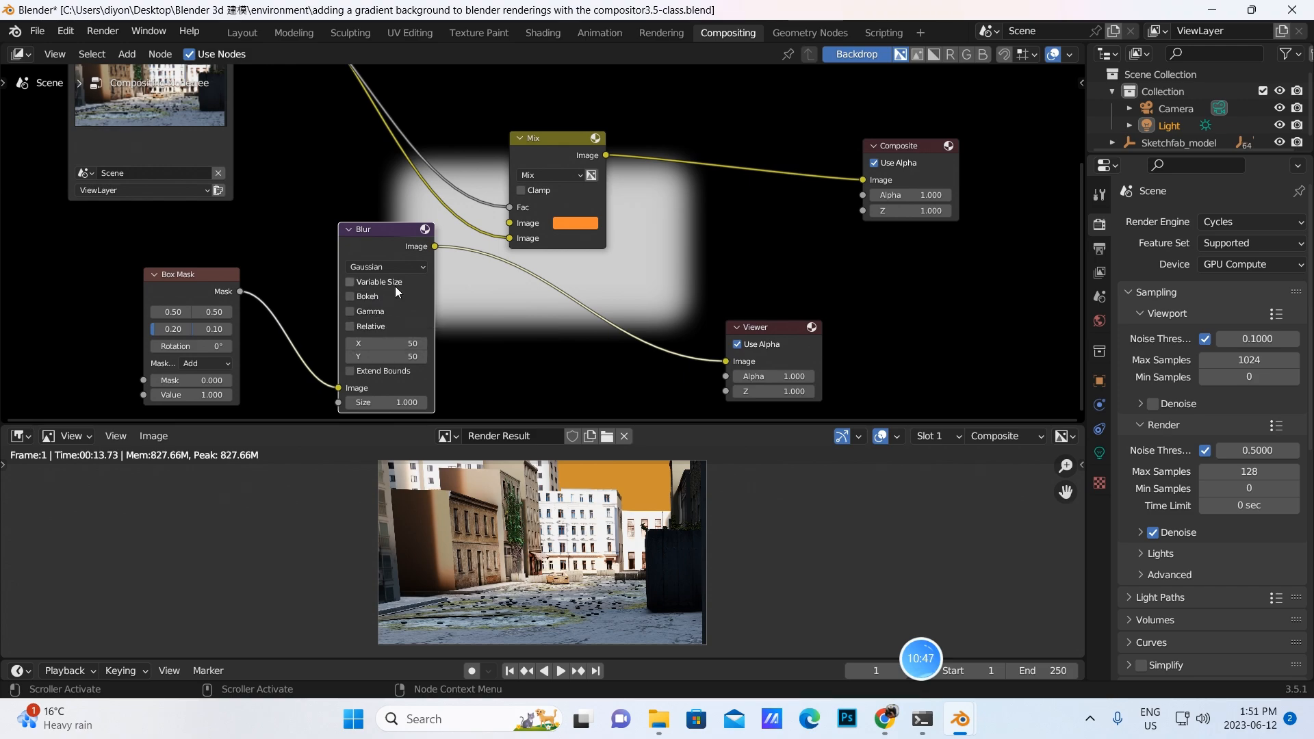
pyautogui.click(421, 268)
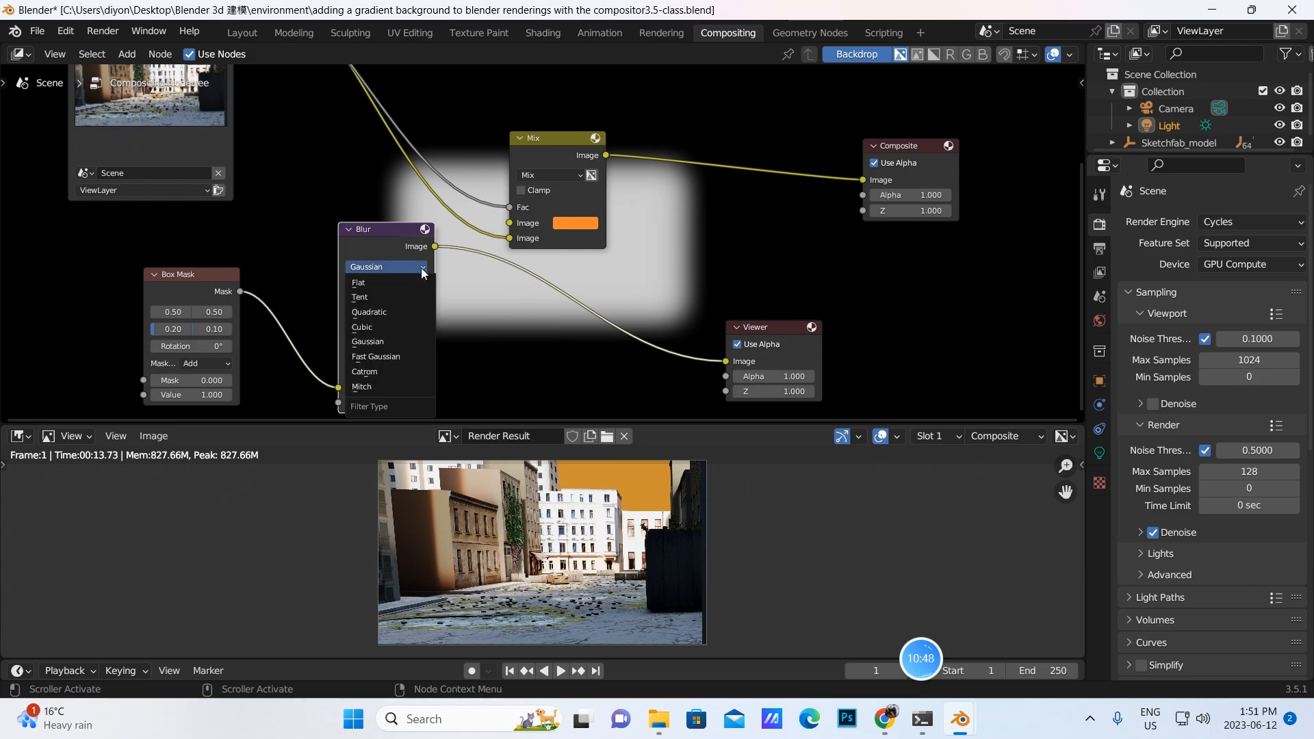
pyautogui.click(382, 351)
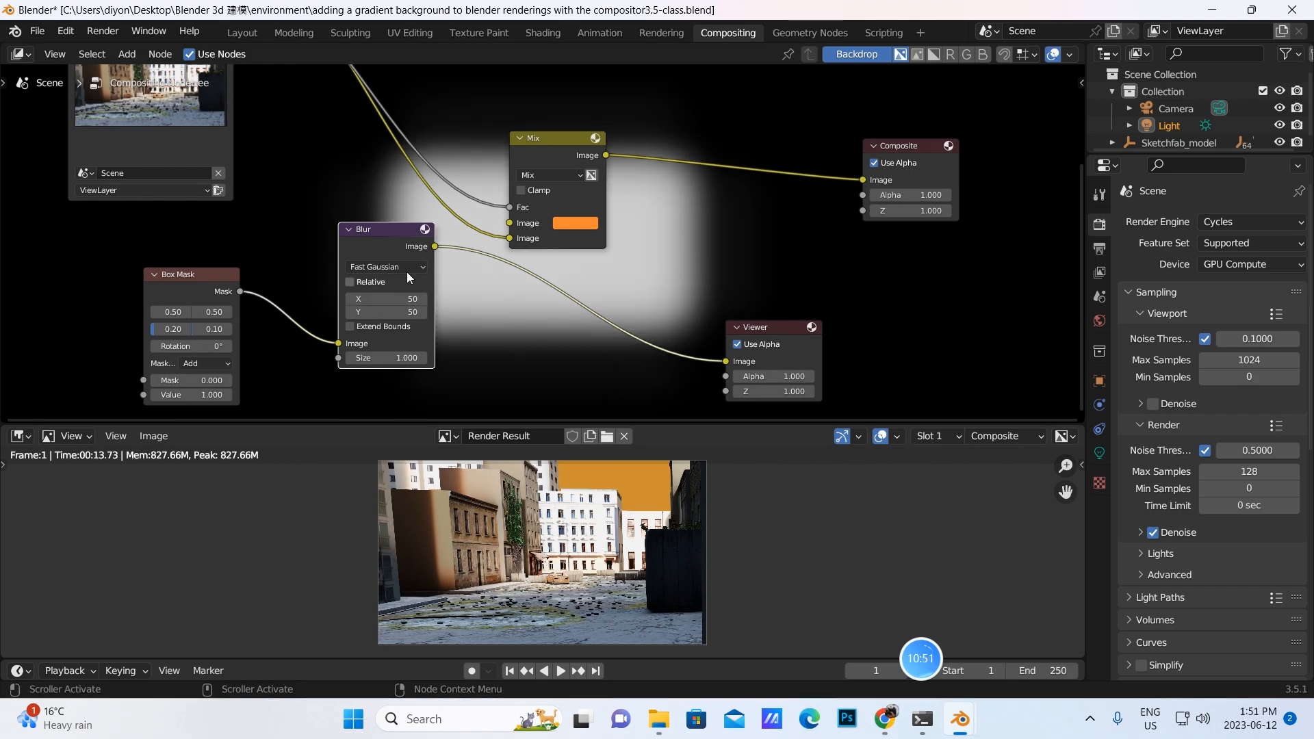
# Set the Blur node's X and Y sizes to 0.
pyautogui.click(383, 299)
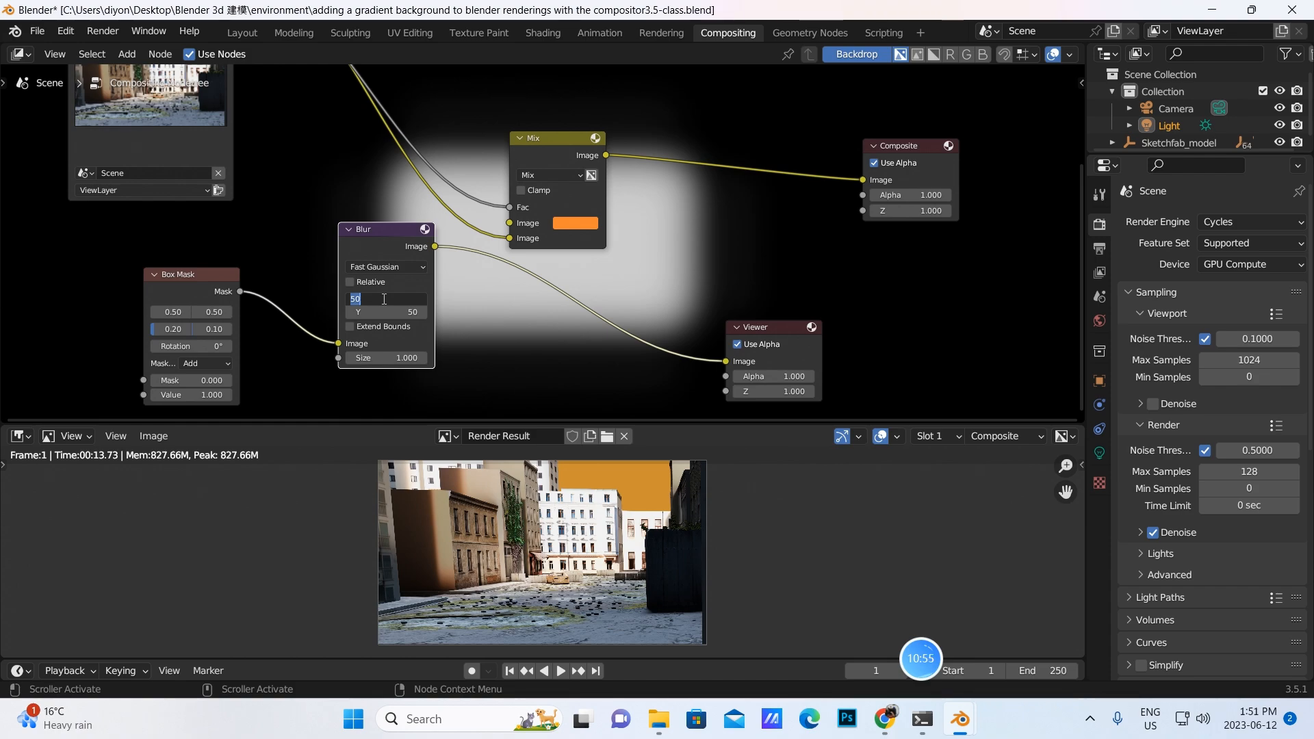
pyautogui.press('BackSpace')
pyautogui.write('0')
pyautogui.press('Tab')
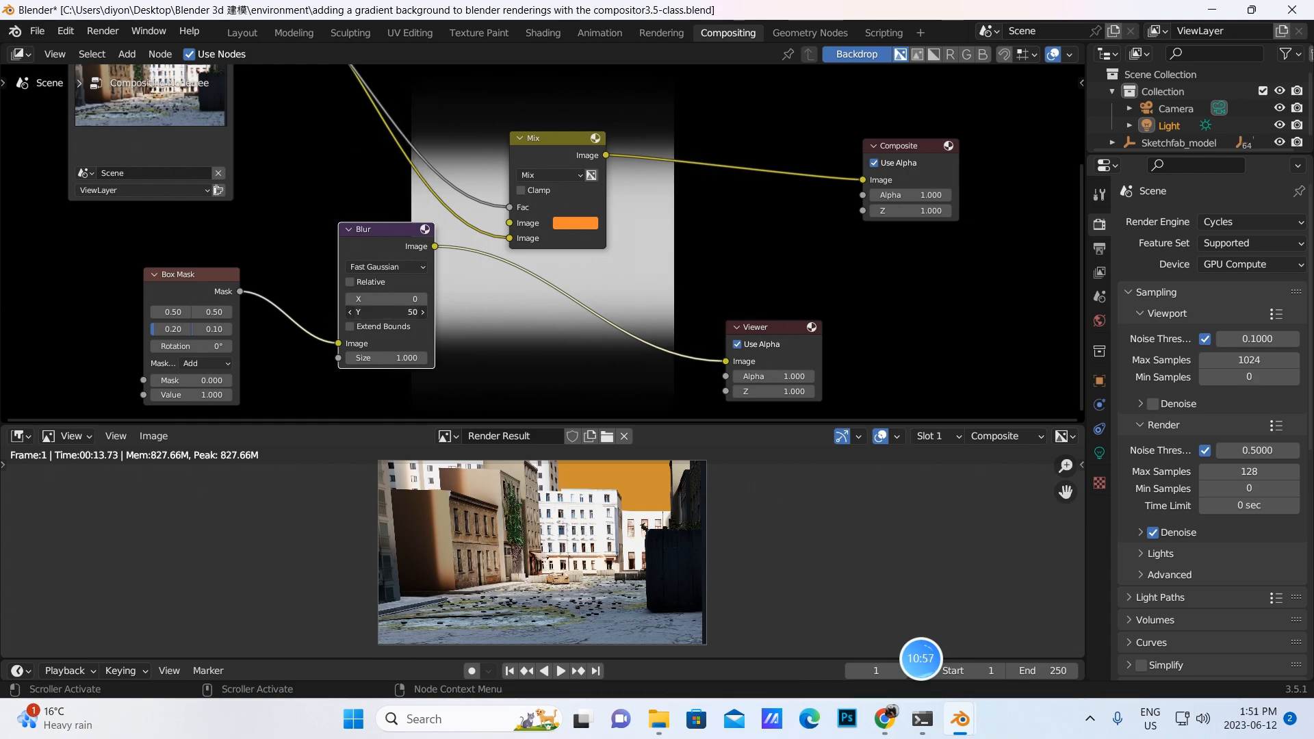
pyautogui.write('0')
pyautogui.press('Return')
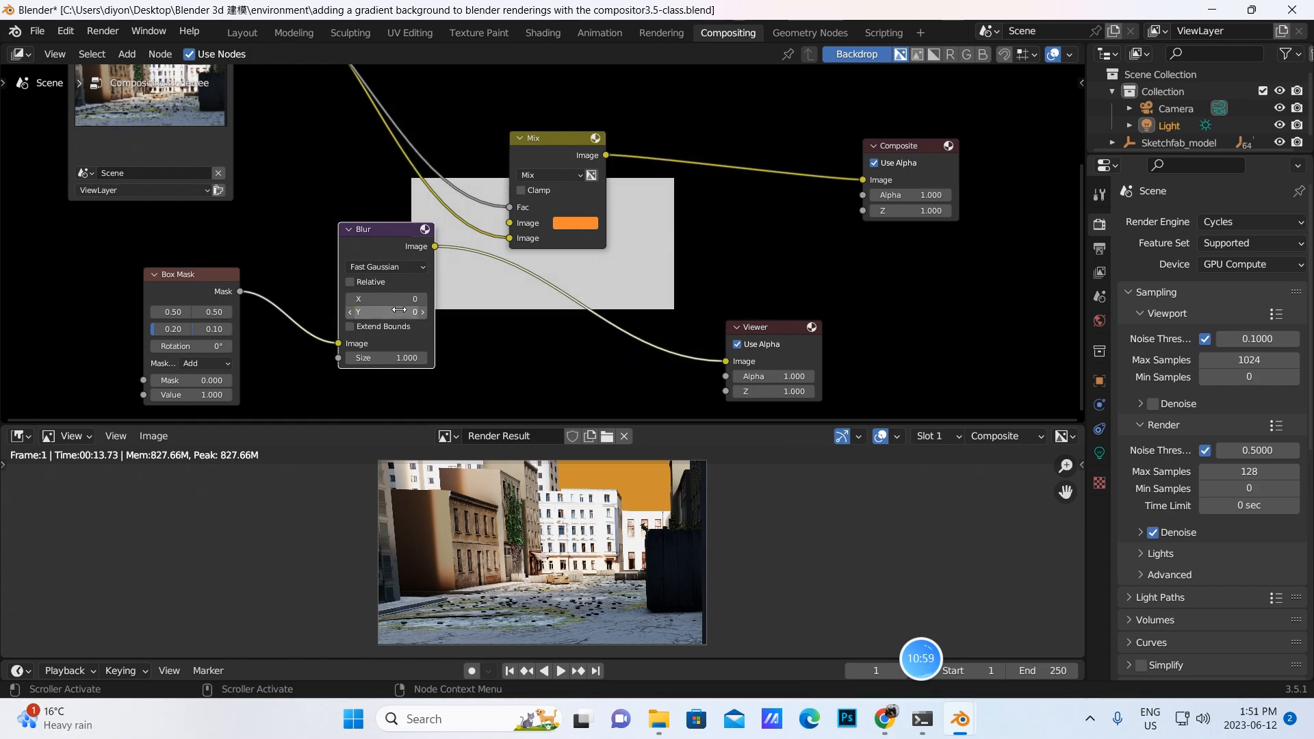
# Set the Blur node's X size and Y size back to 50.
pyautogui.click(408, 298)
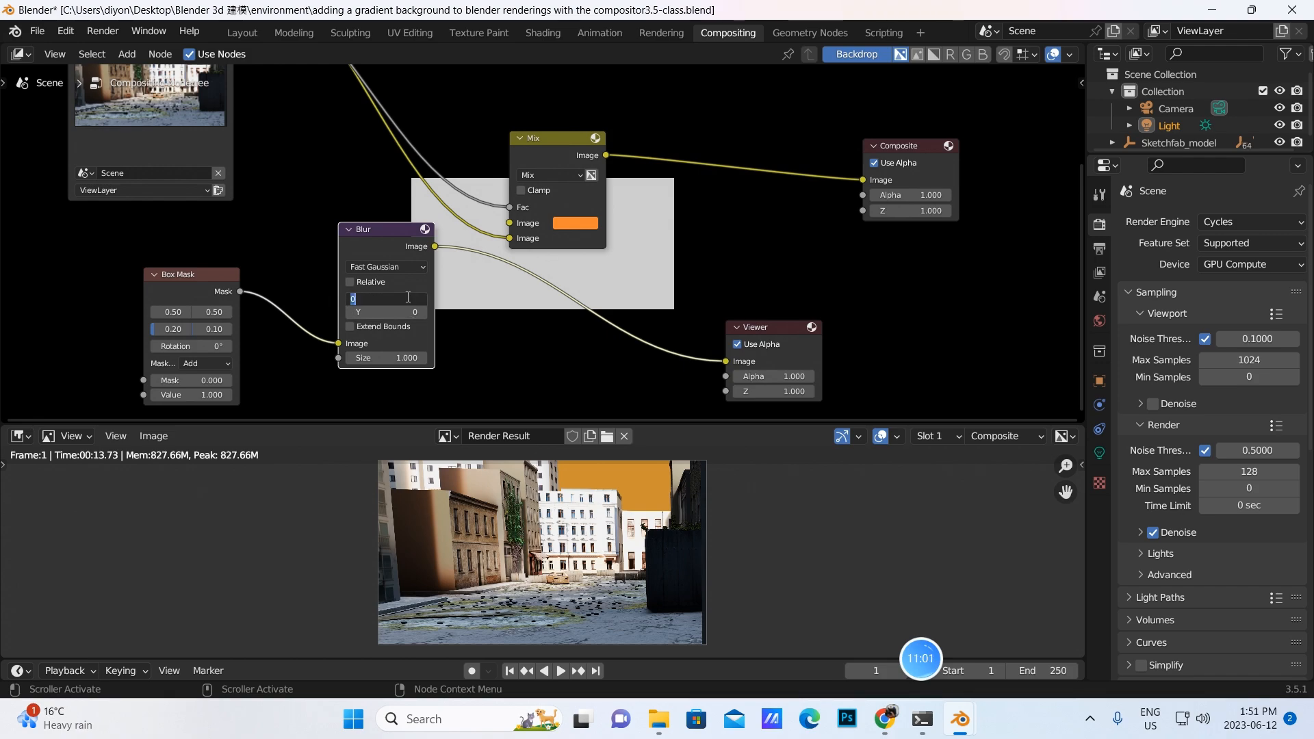
pyautogui.press('BackSpace')
pyautogui.write('50')
pyautogui.press('Return')
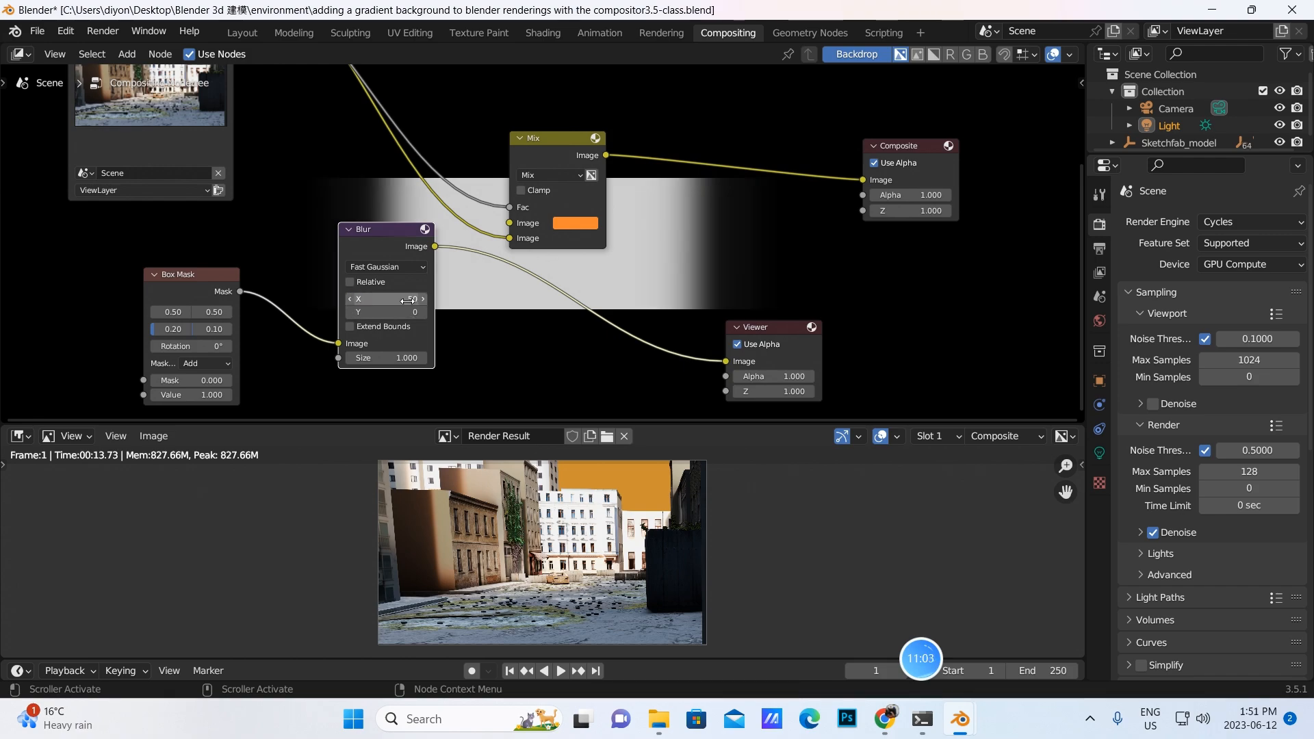
pyautogui.click(411, 313)
pyautogui.write('50')
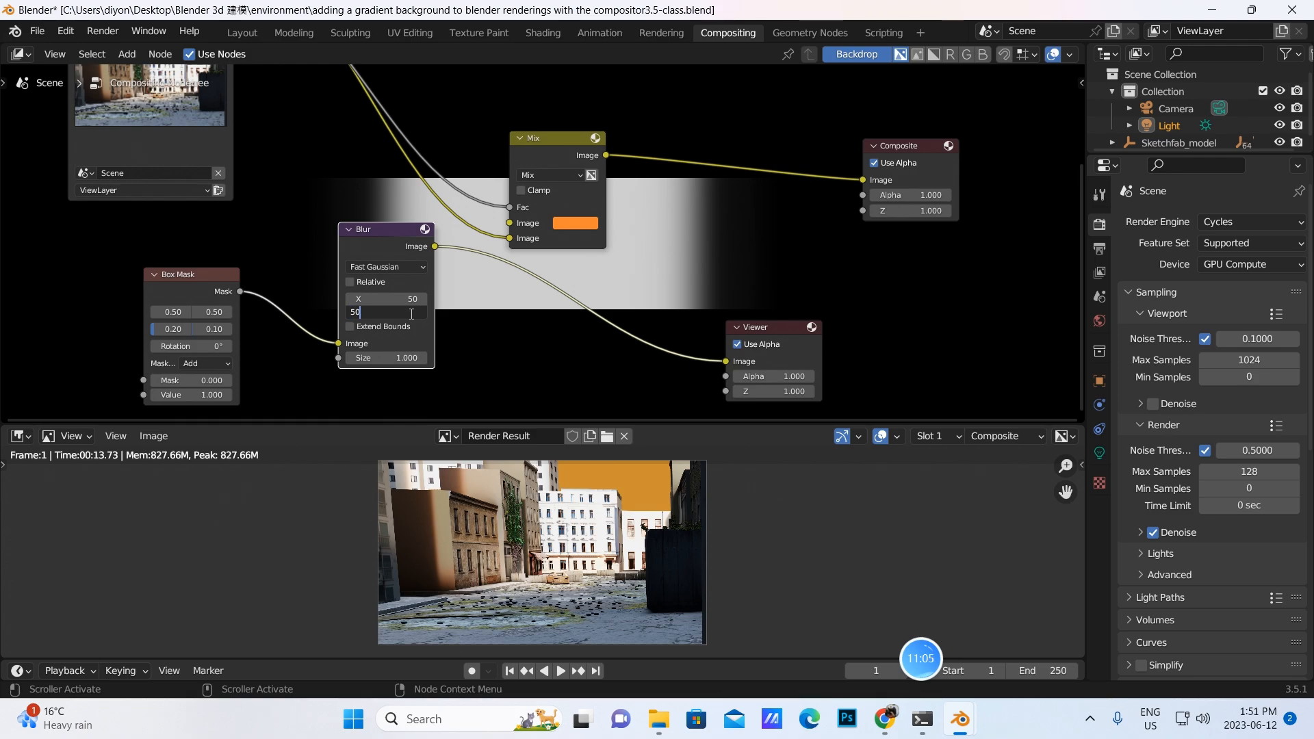
pyautogui.press('Return')
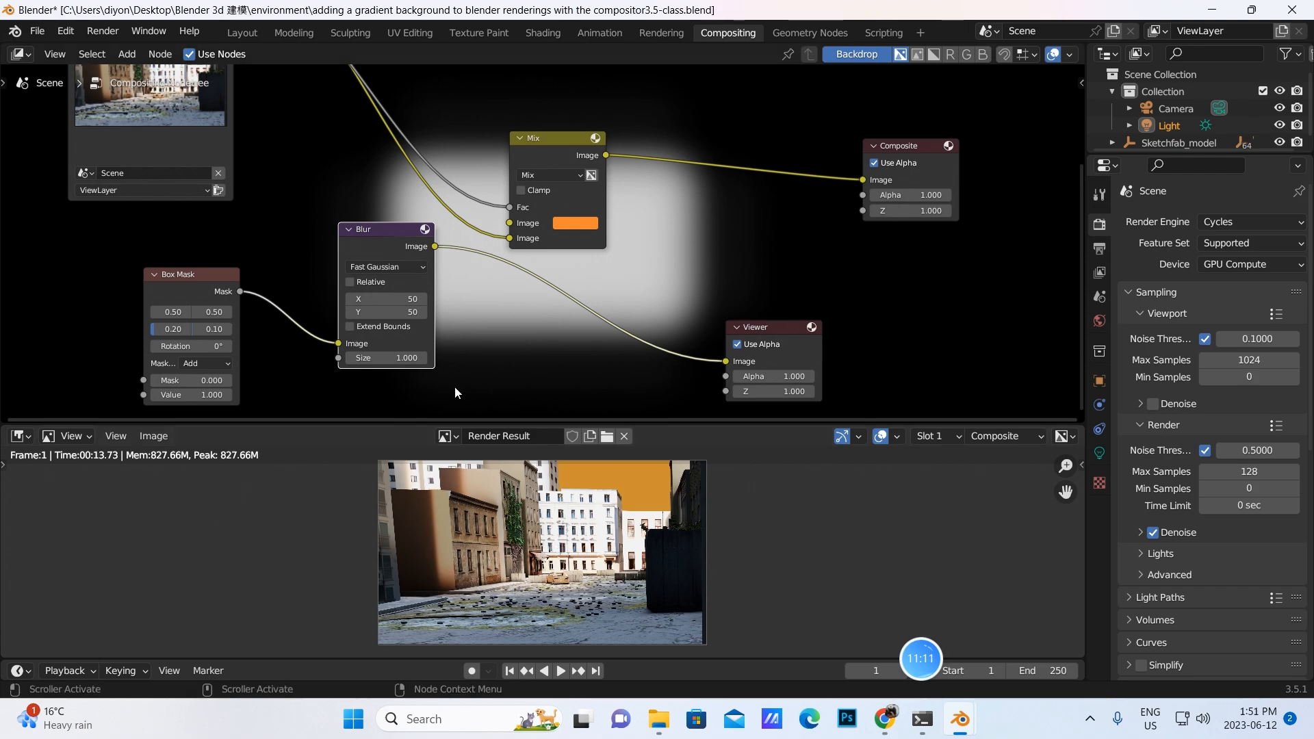
# Set the Blur node's X and Y sizes to 200.
pyautogui.click(388, 298)
pyautogui.press('BackSpace')
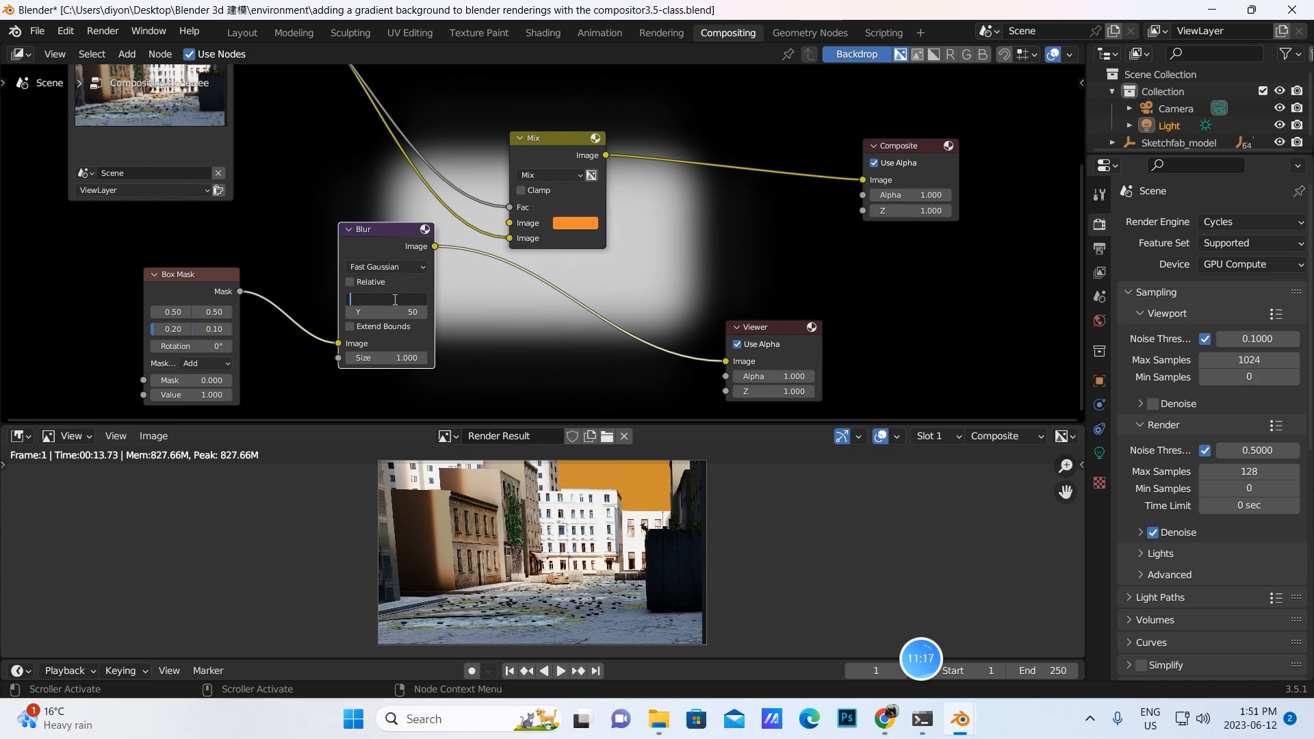
pyautogui.write('200')
pyautogui.click(406, 311)
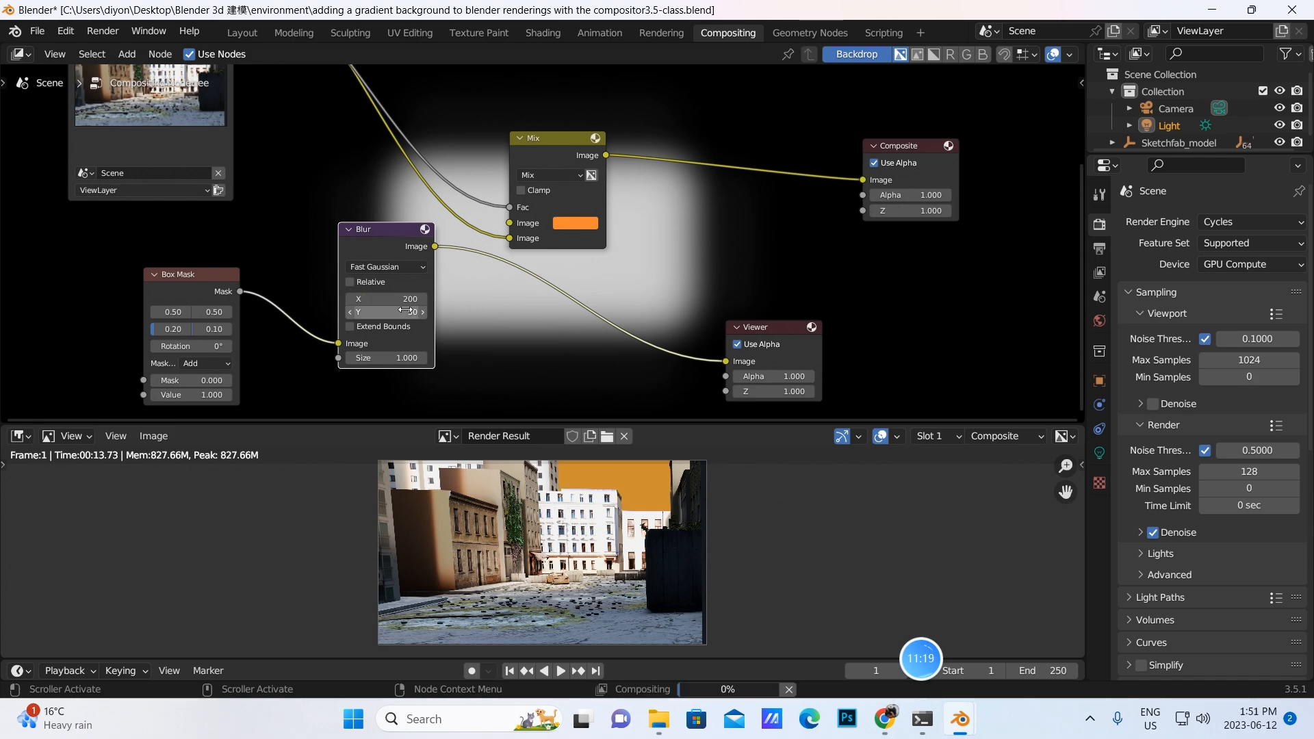
pyautogui.press('BackSpace')
pyautogui.write('200')
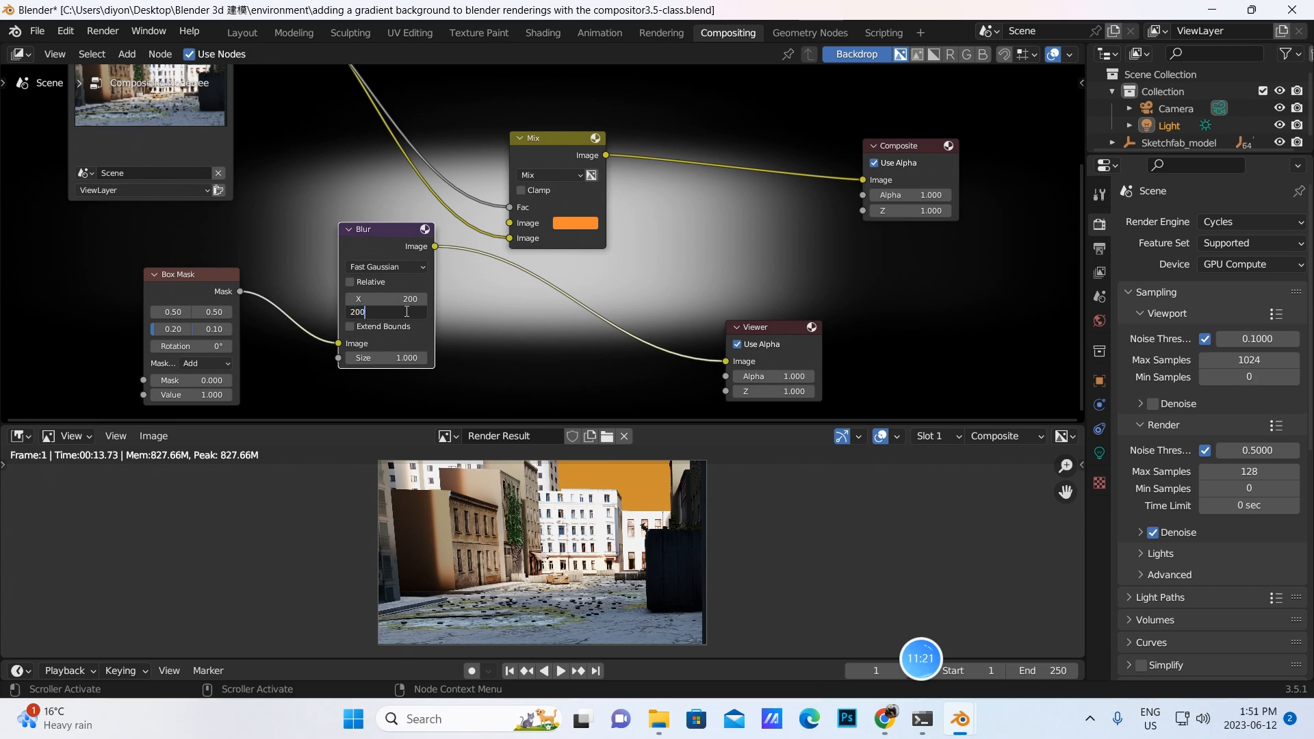
pyautogui.press('Return')
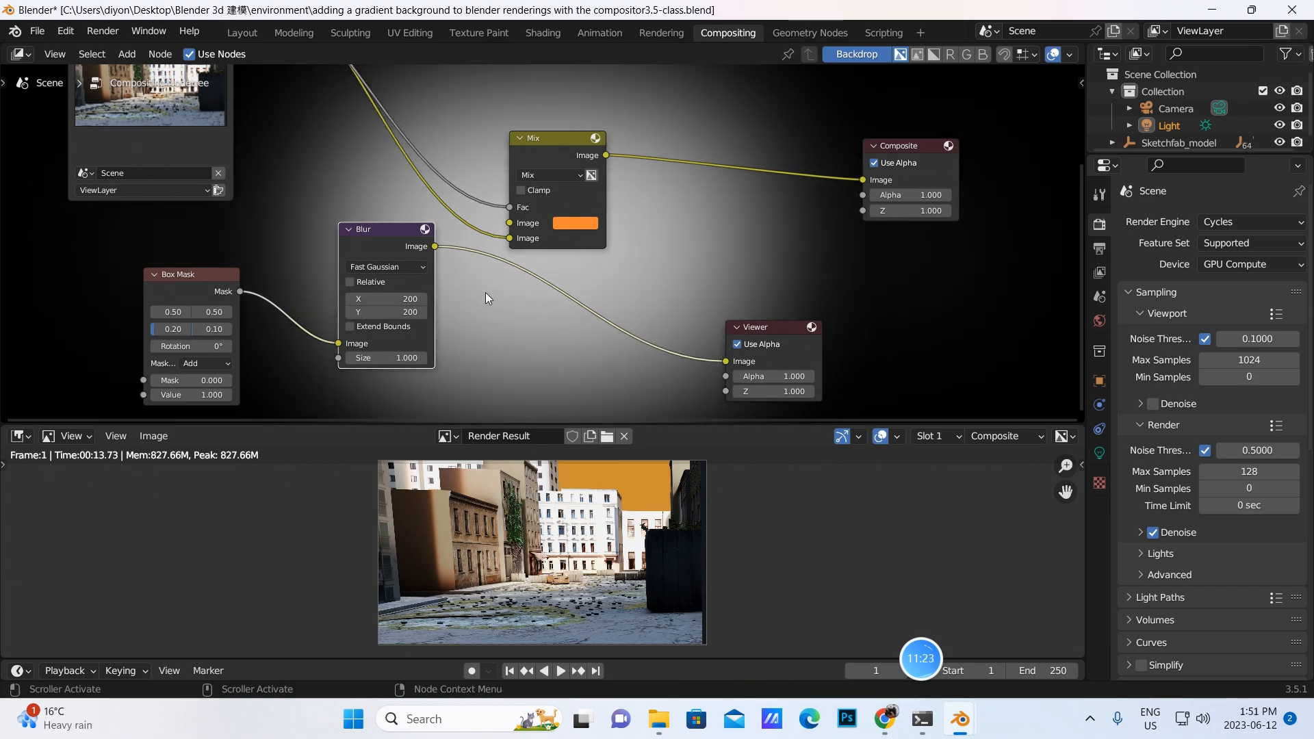
# Set the Box Mask node's width to 0.1.
pyautogui.scroll(-1, 507, 288)
pyautogui.scroll(-2, 509, 282)
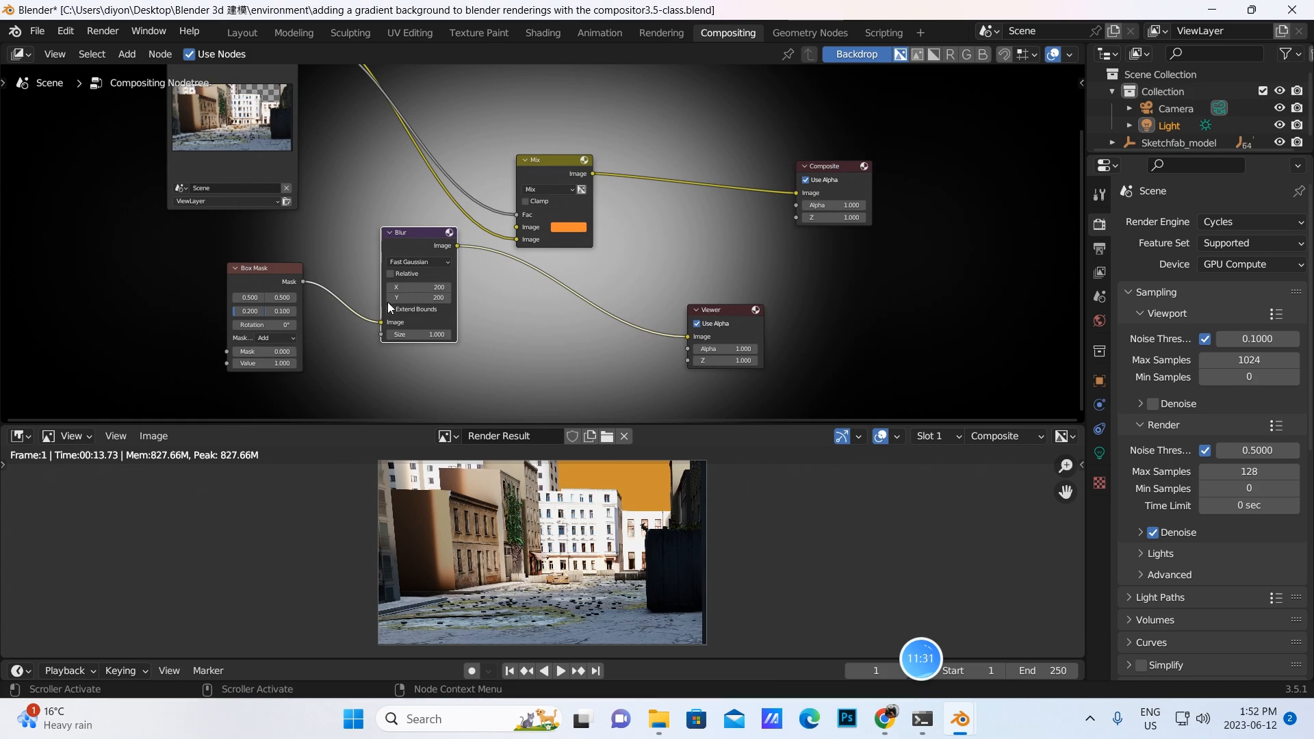
pyautogui.scroll(1, 301, 335)
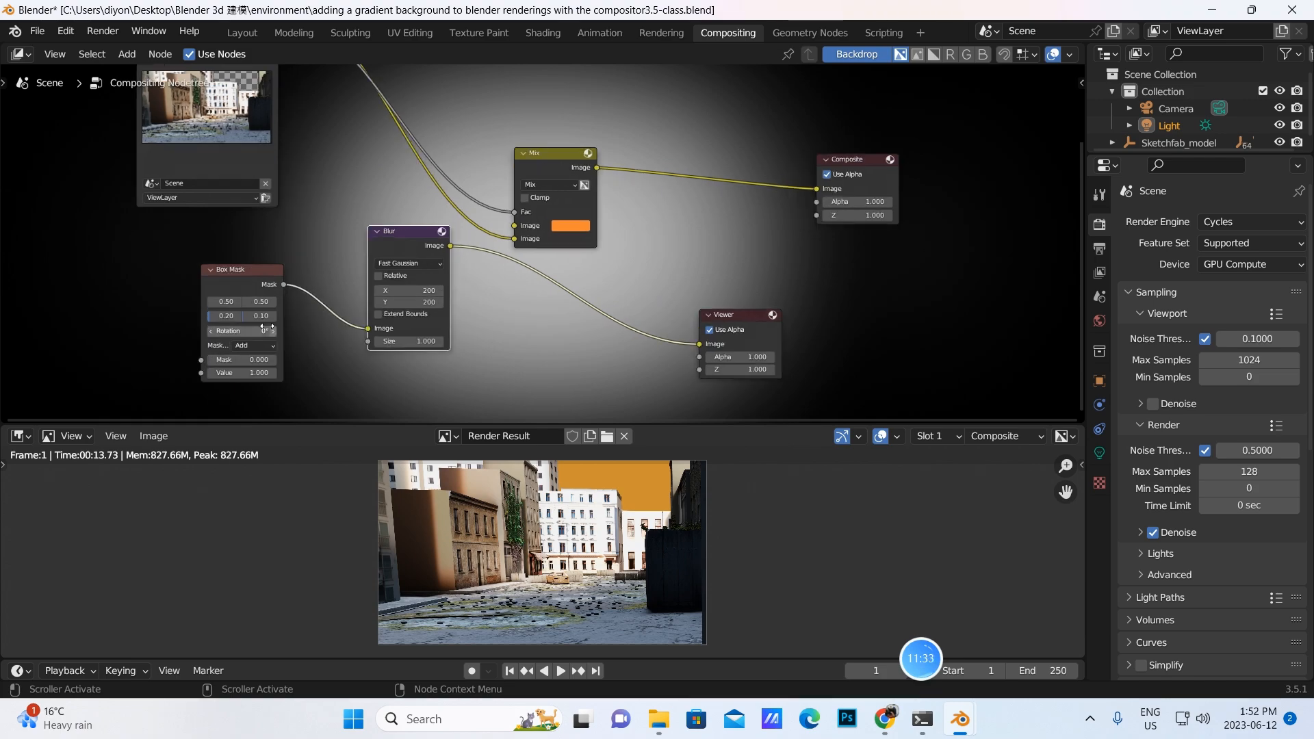
pyautogui.click(223, 316)
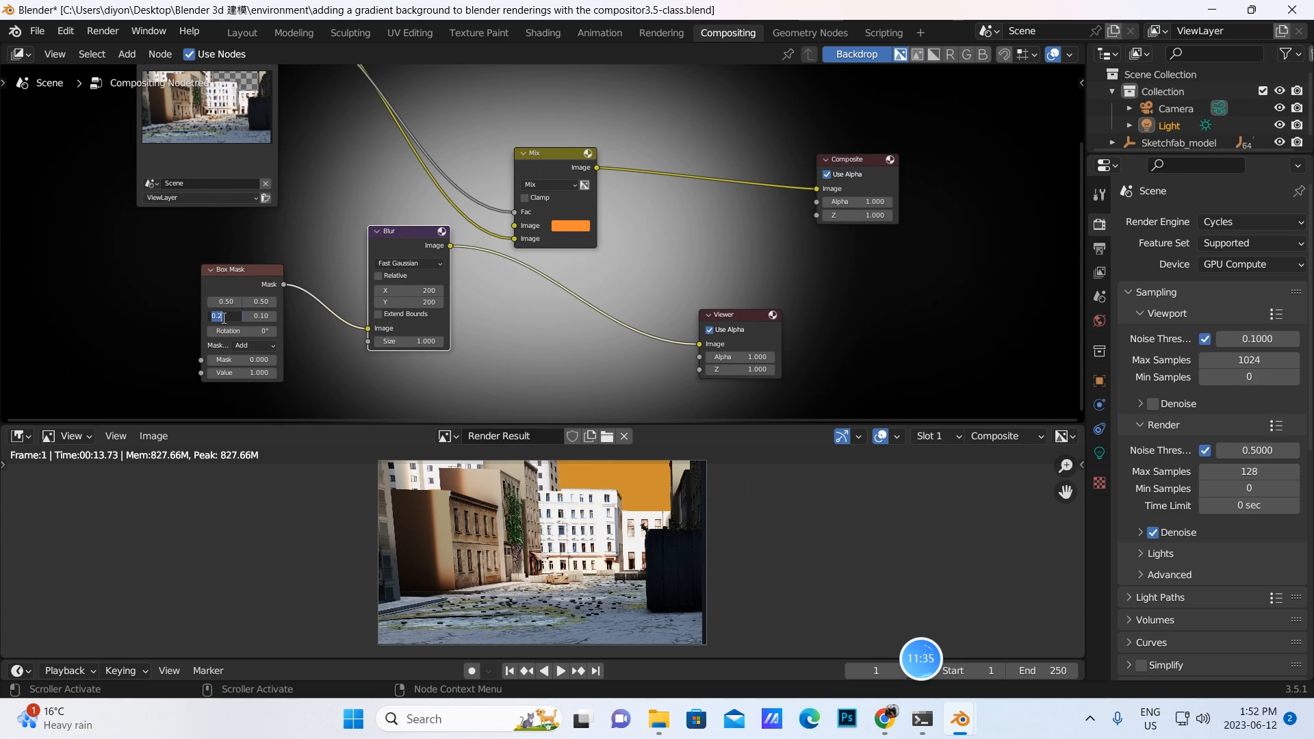
pyautogui.write('0.1')
pyautogui.press('Return')
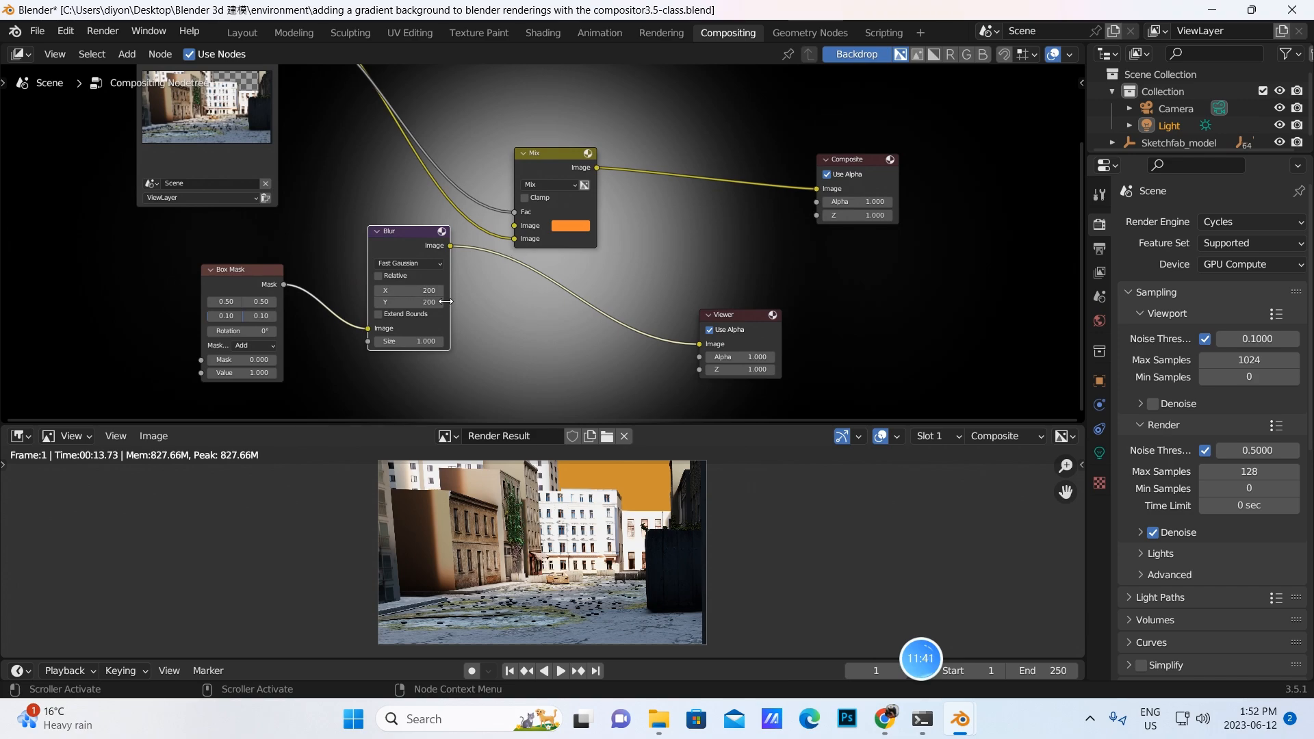
# Set the Blur node's X and Y sizes to 500.
pyautogui.click(425, 289)
pyautogui.press('BackSpace')
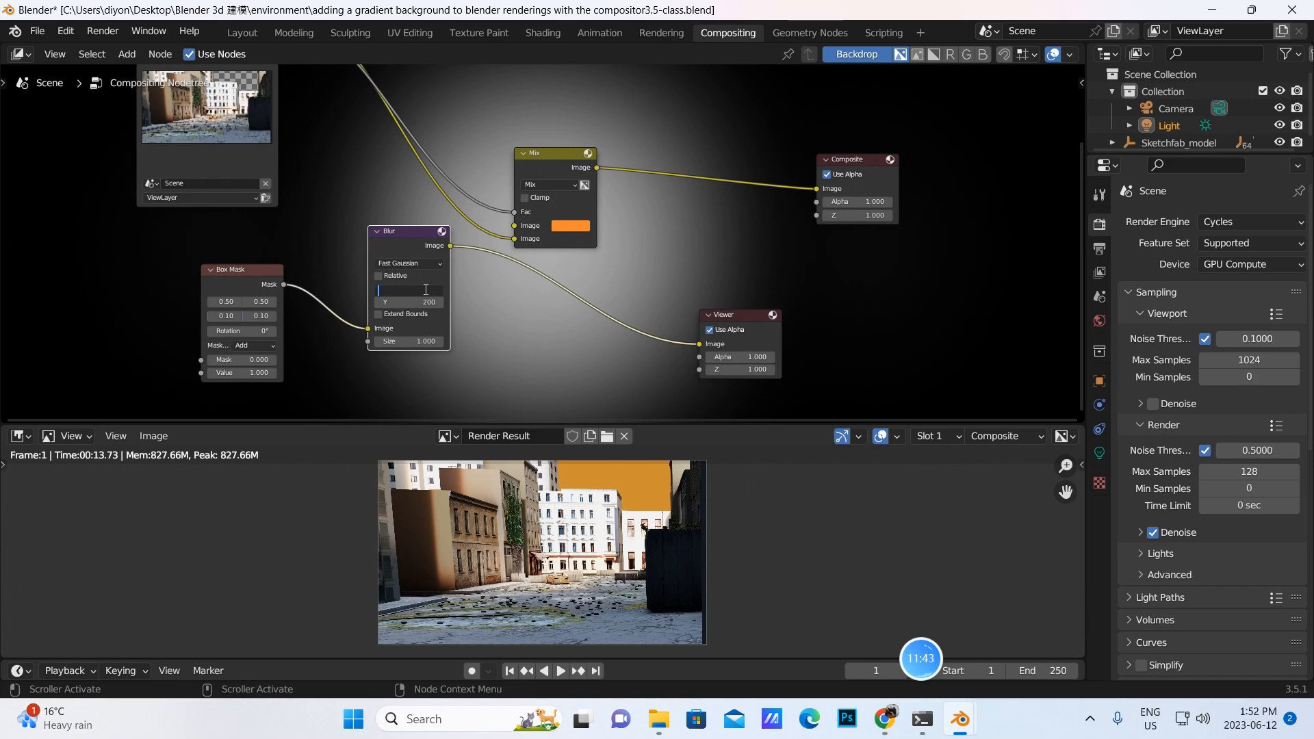
pyautogui.write('500')
pyautogui.click(429, 302)
pyautogui.write('500')
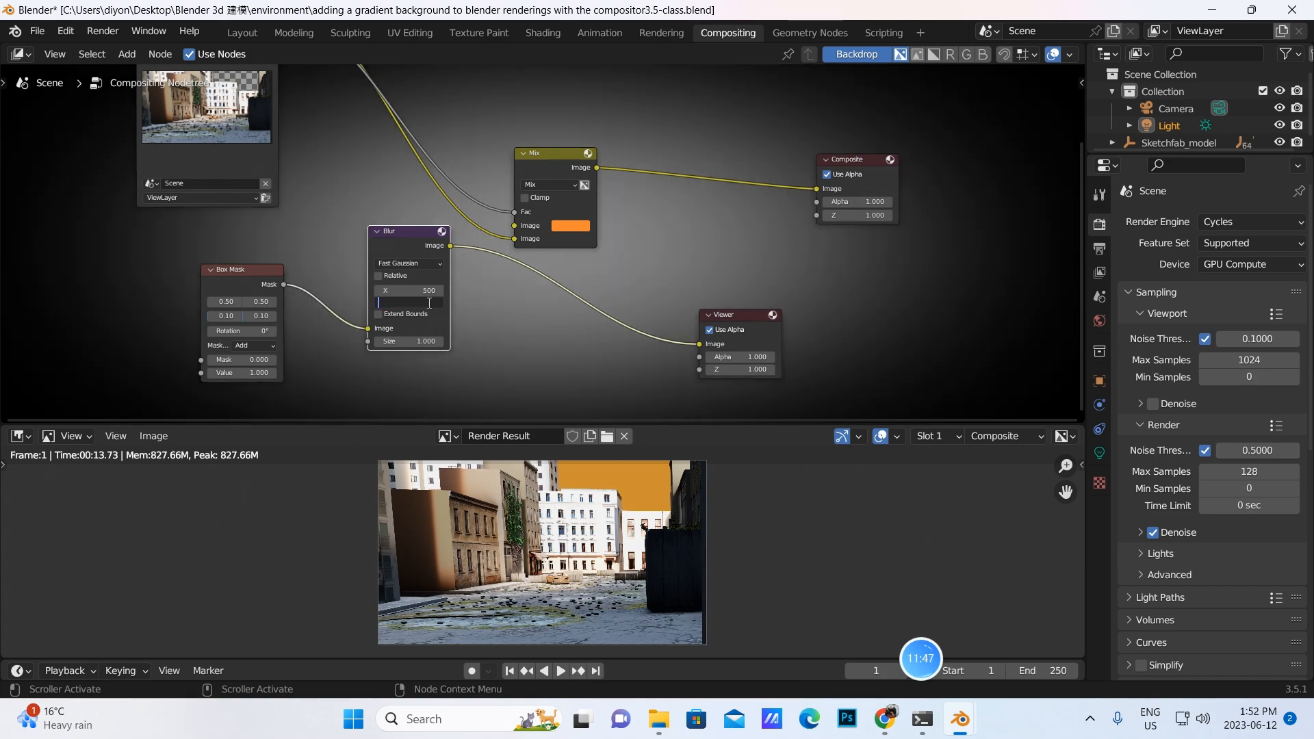
pyautogui.press('Return')
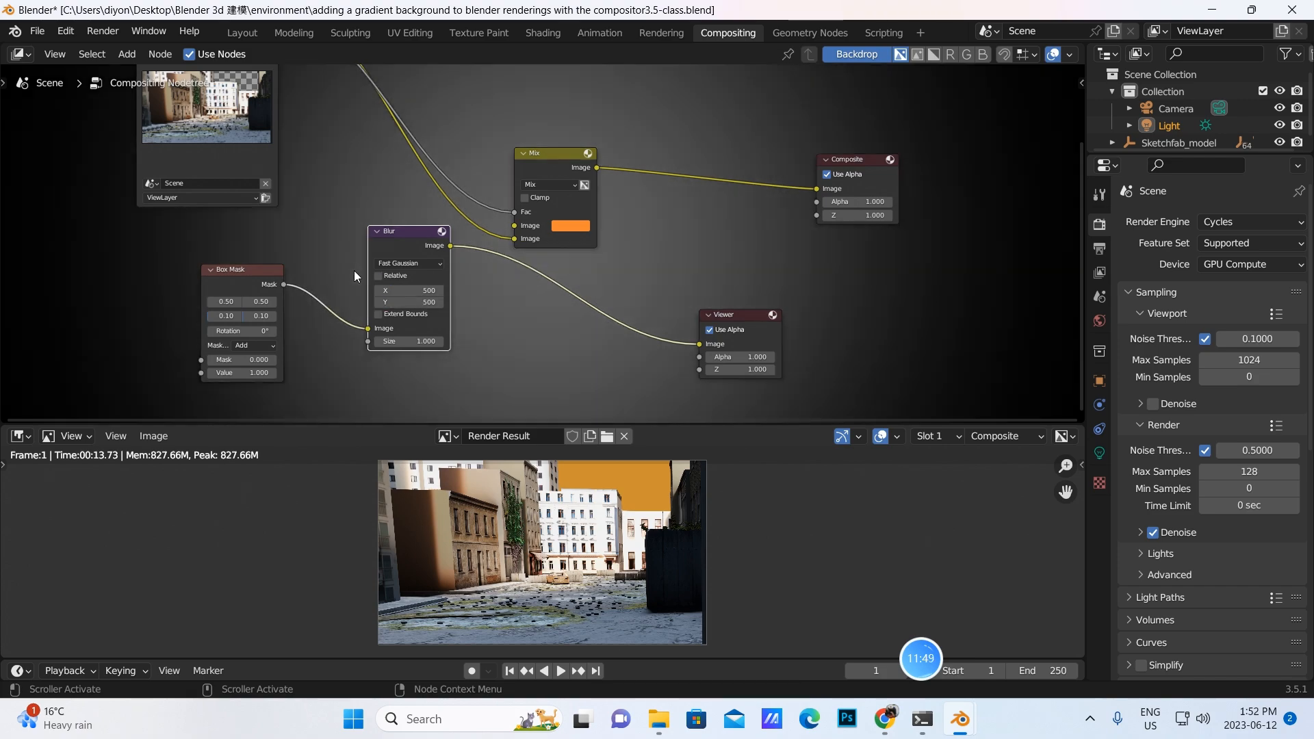
# Set the Blur node's X and Y sizes to 20.
pyautogui.scroll(-3, 687, 256)
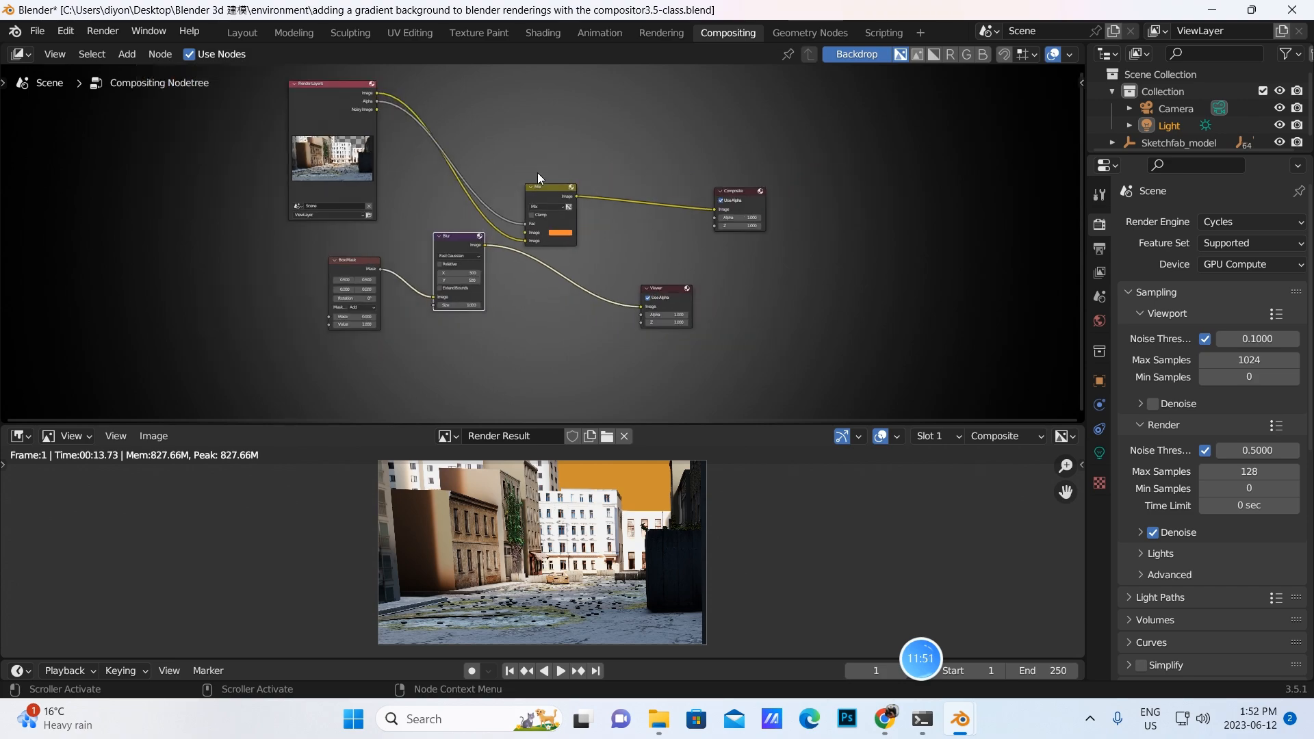
pyautogui.scroll(2, 502, 302)
pyautogui.scroll(1, 503, 301)
pyautogui.doubleClick(421, 289)
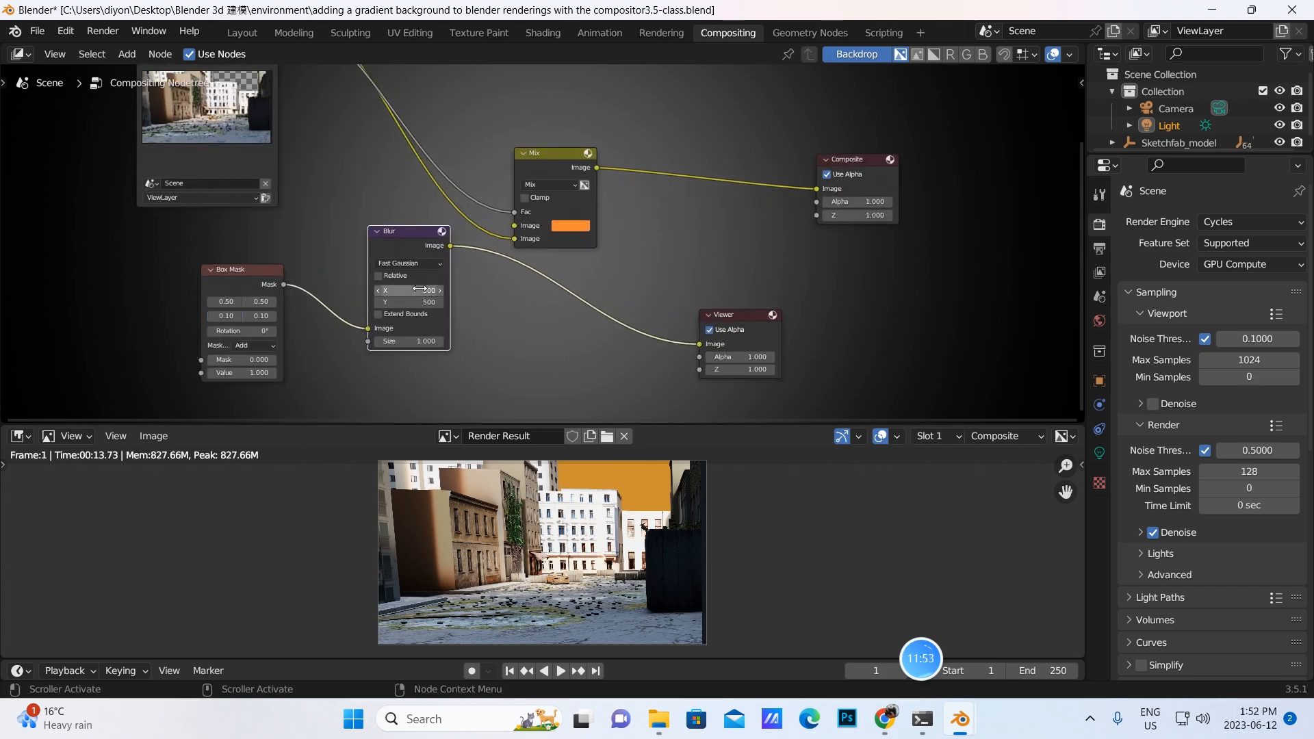
pyautogui.press('BackSpace')
pyautogui.write('20')
pyautogui.press('Return')
pyautogui.doubleClick(406, 305)
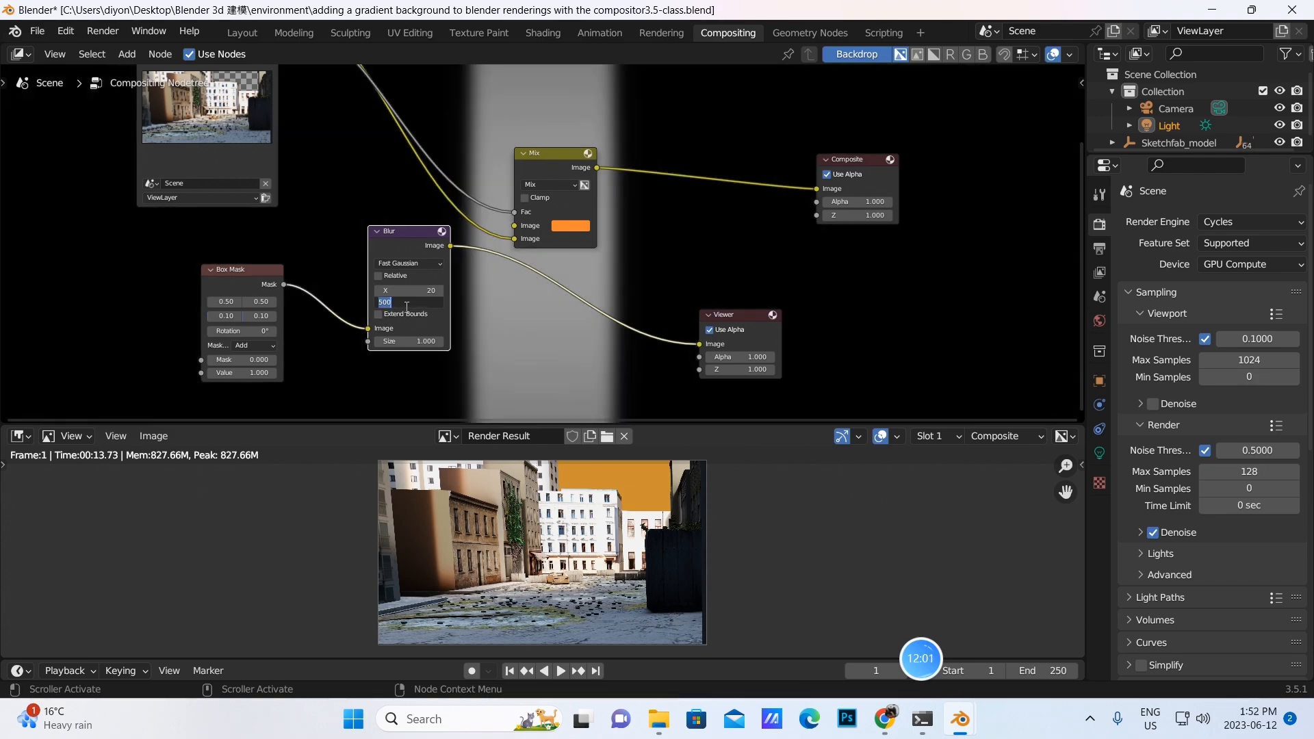
pyautogui.press('BackSpace')
pyautogui.press('Return')
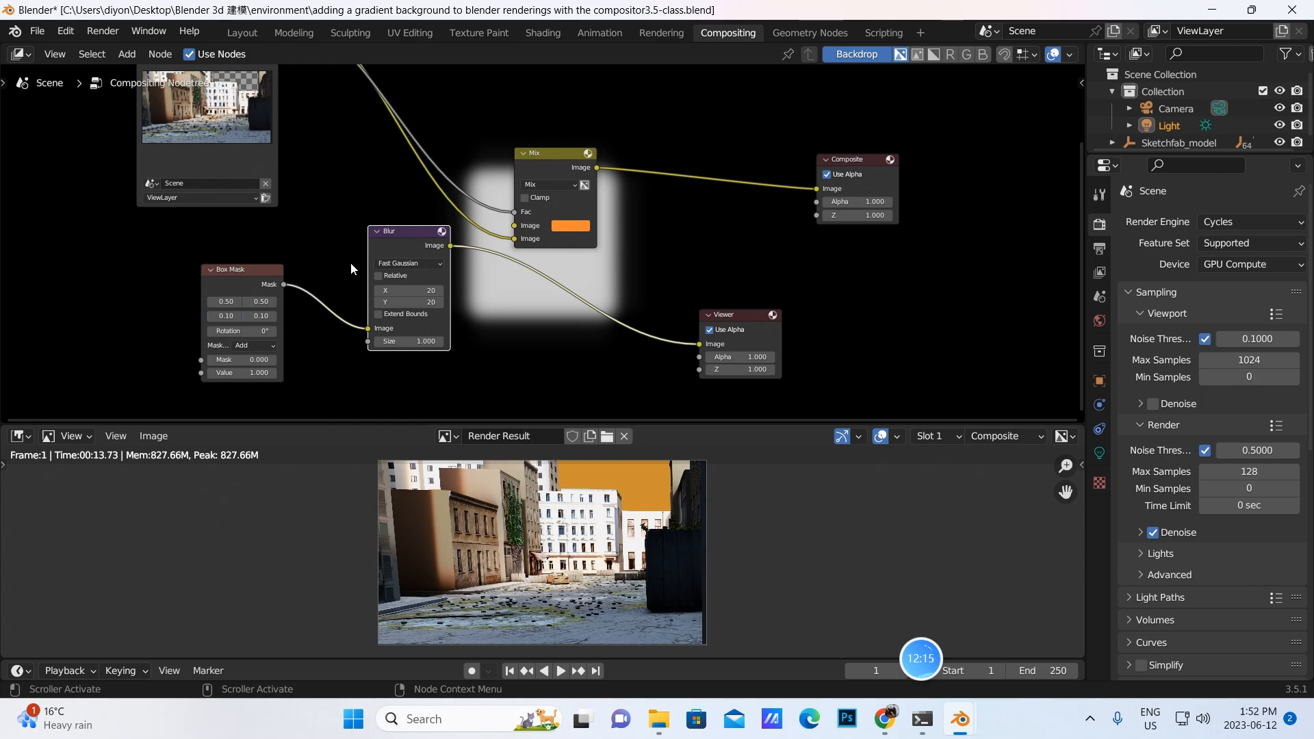
# Set the Blur node's X and Y sizes to 350 for a soft radial gradient.
pyautogui.click(418, 291)
pyautogui.press('BackSpace')
pyautogui.write('350')
pyautogui.press('Return')
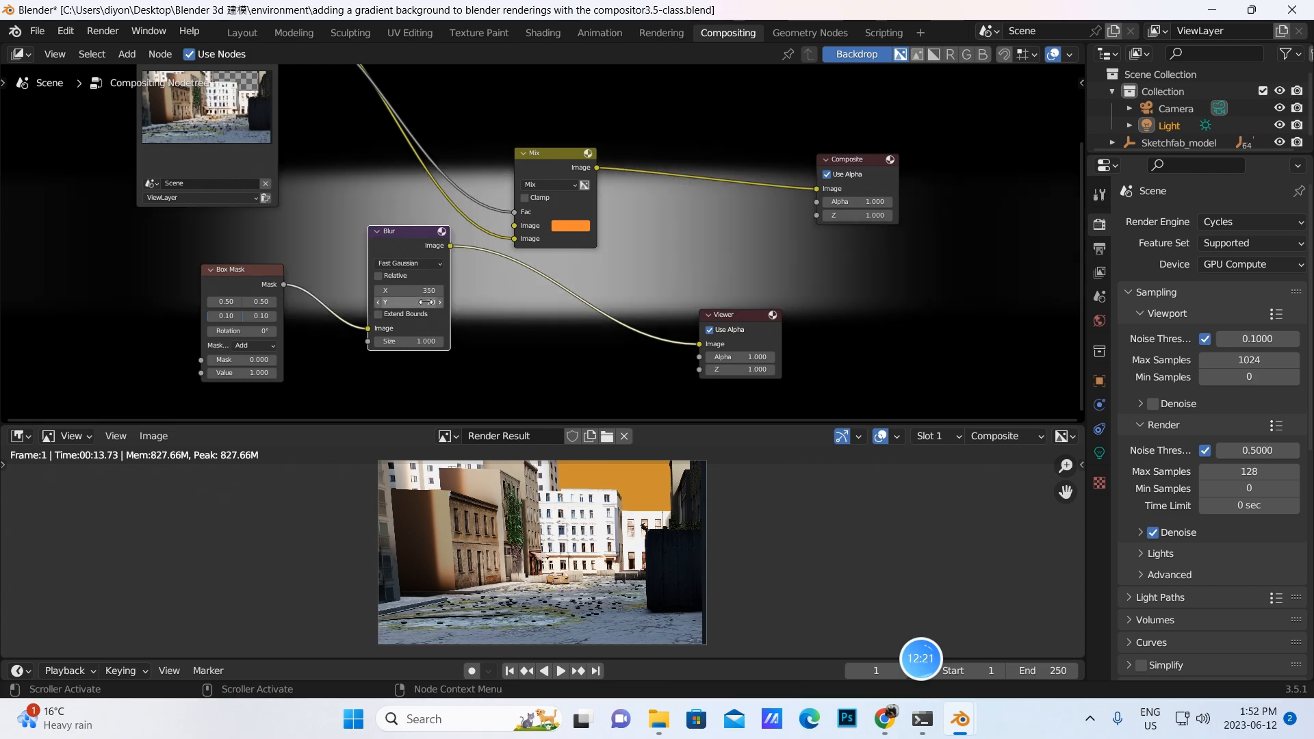
pyautogui.click(425, 302)
pyautogui.press('BackSpace')
pyautogui.press('Return')
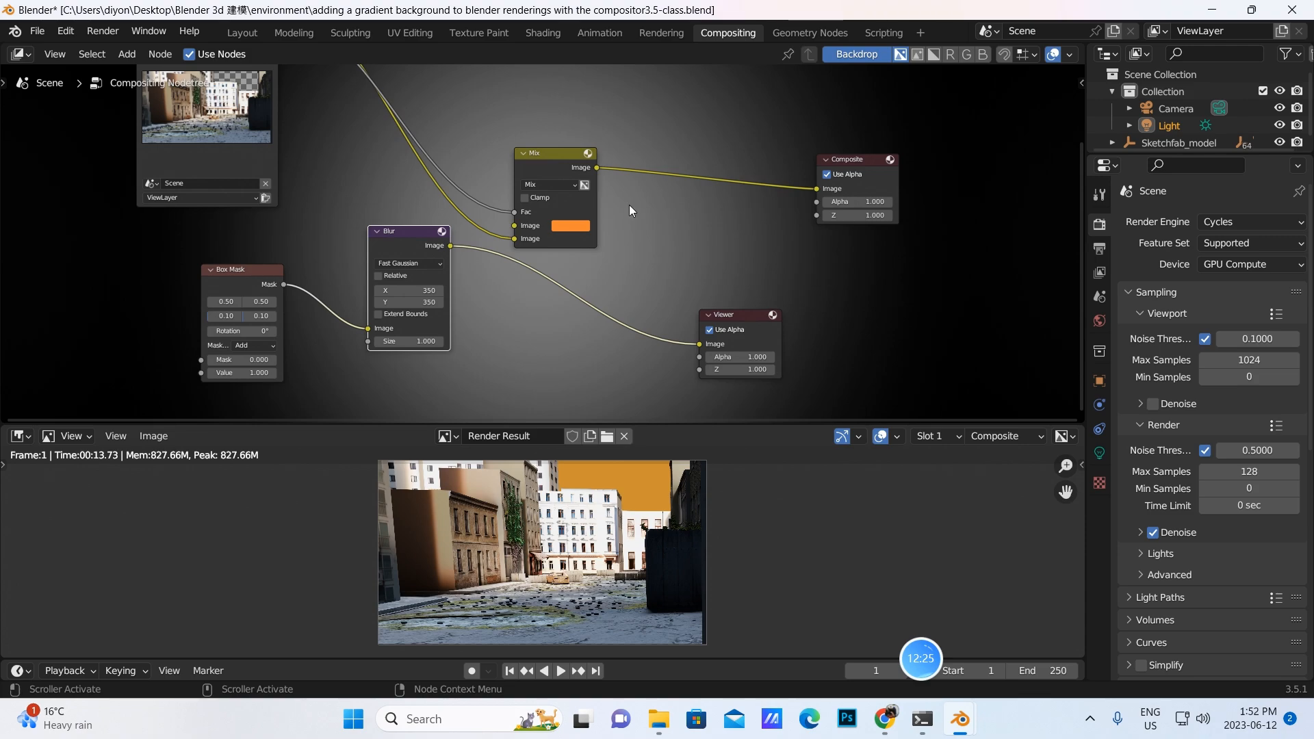
pyautogui.scroll(-1, 630, 204)
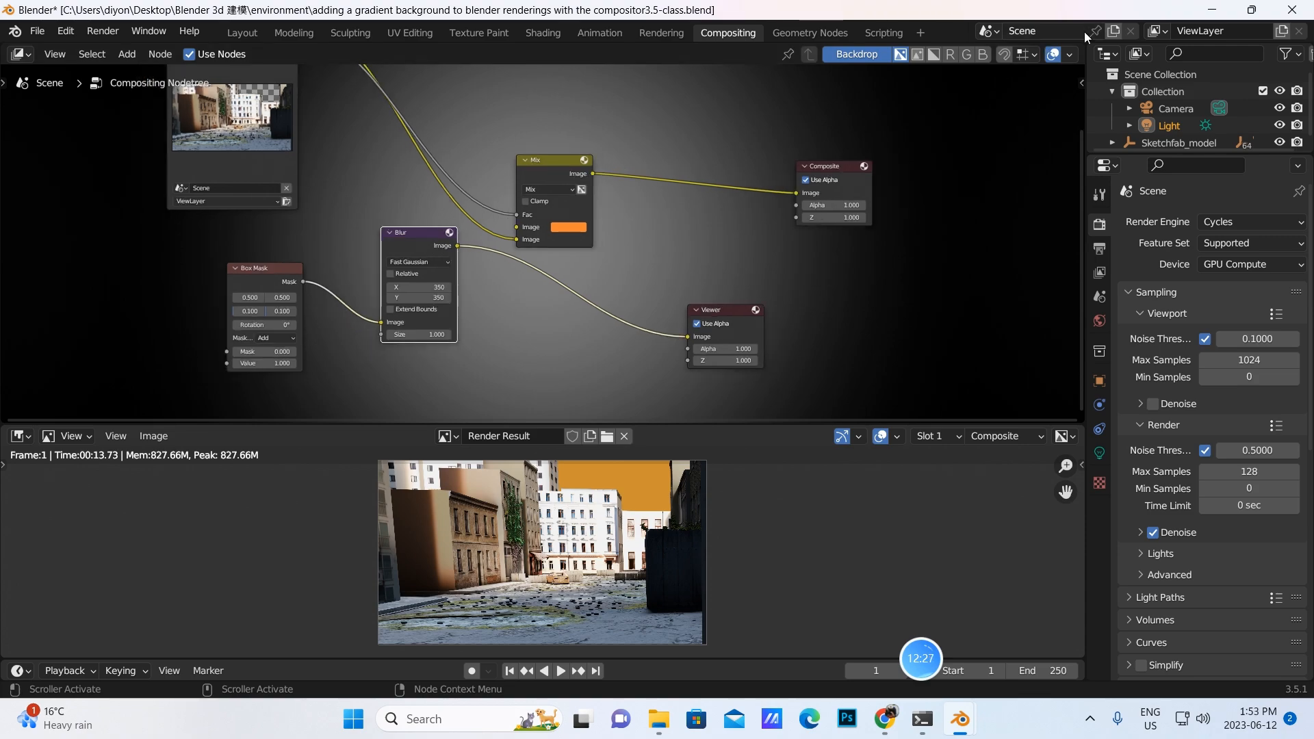
pyautogui.click(1212, 10)
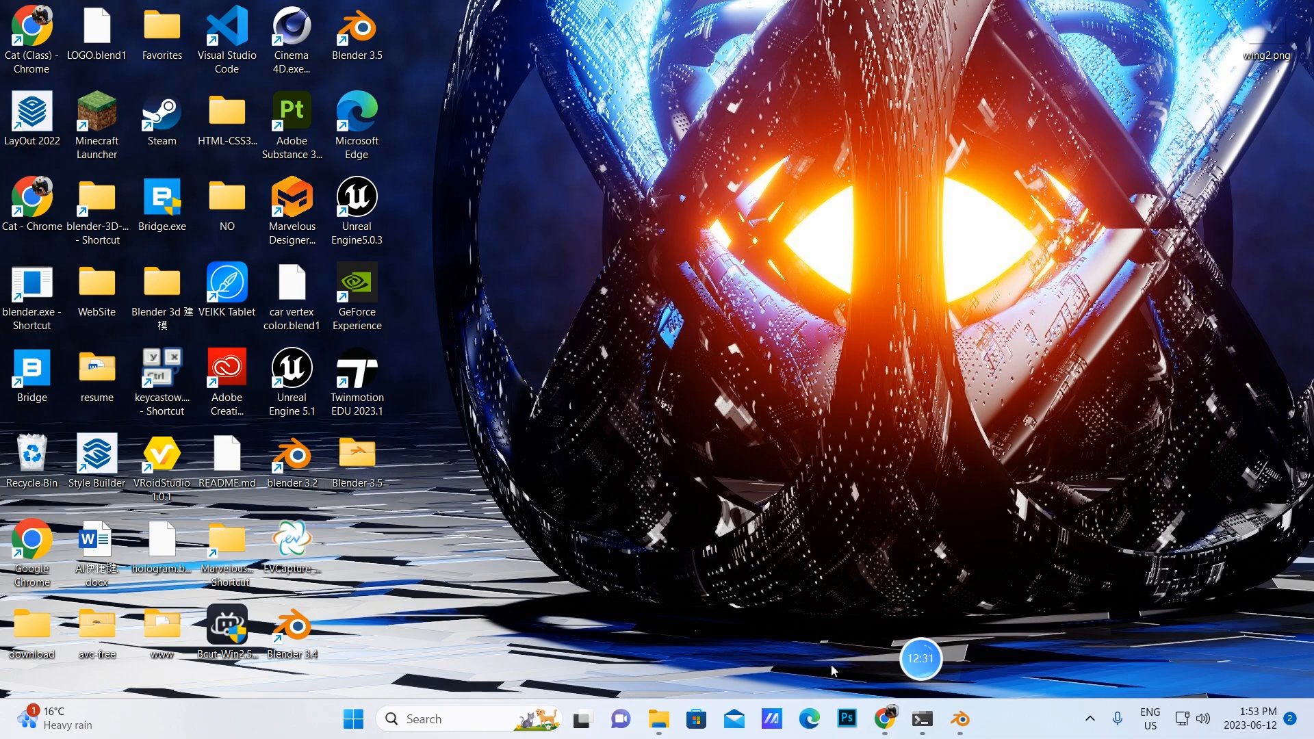
pyautogui.moveTo(960, 718)
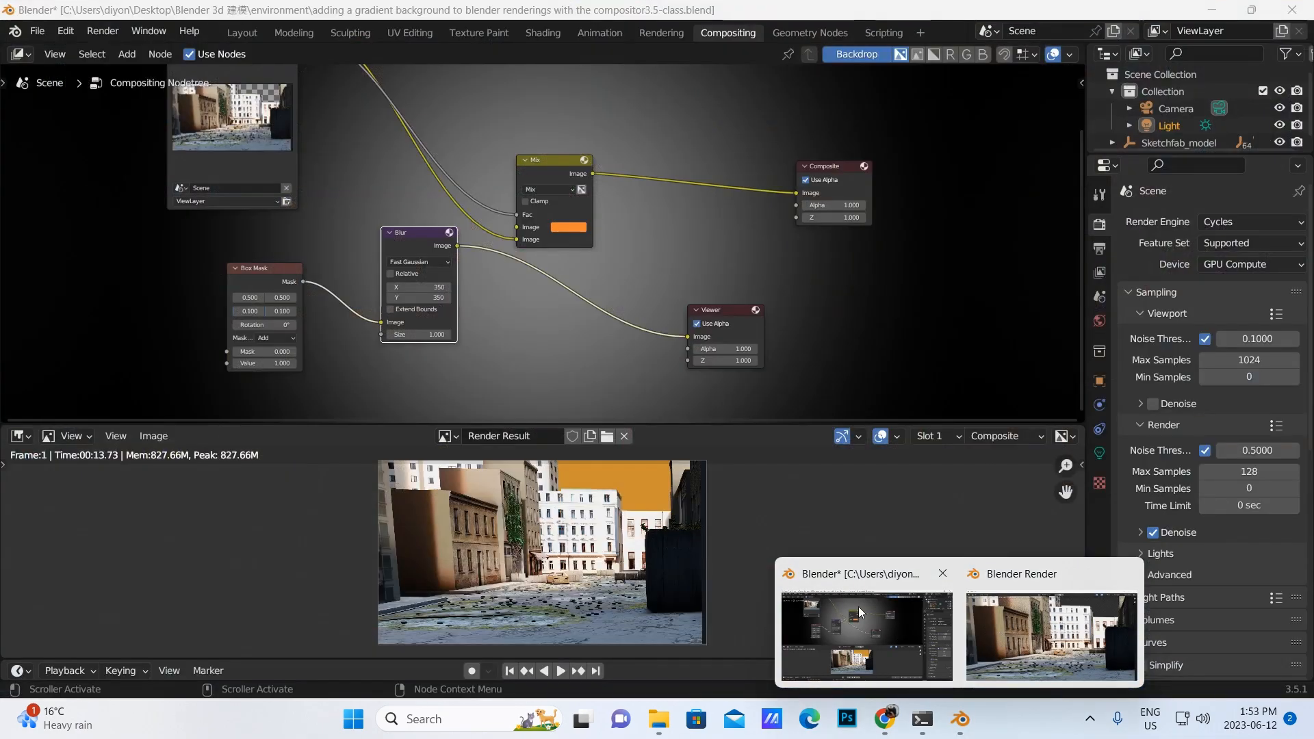
pyautogui.click(867, 636)
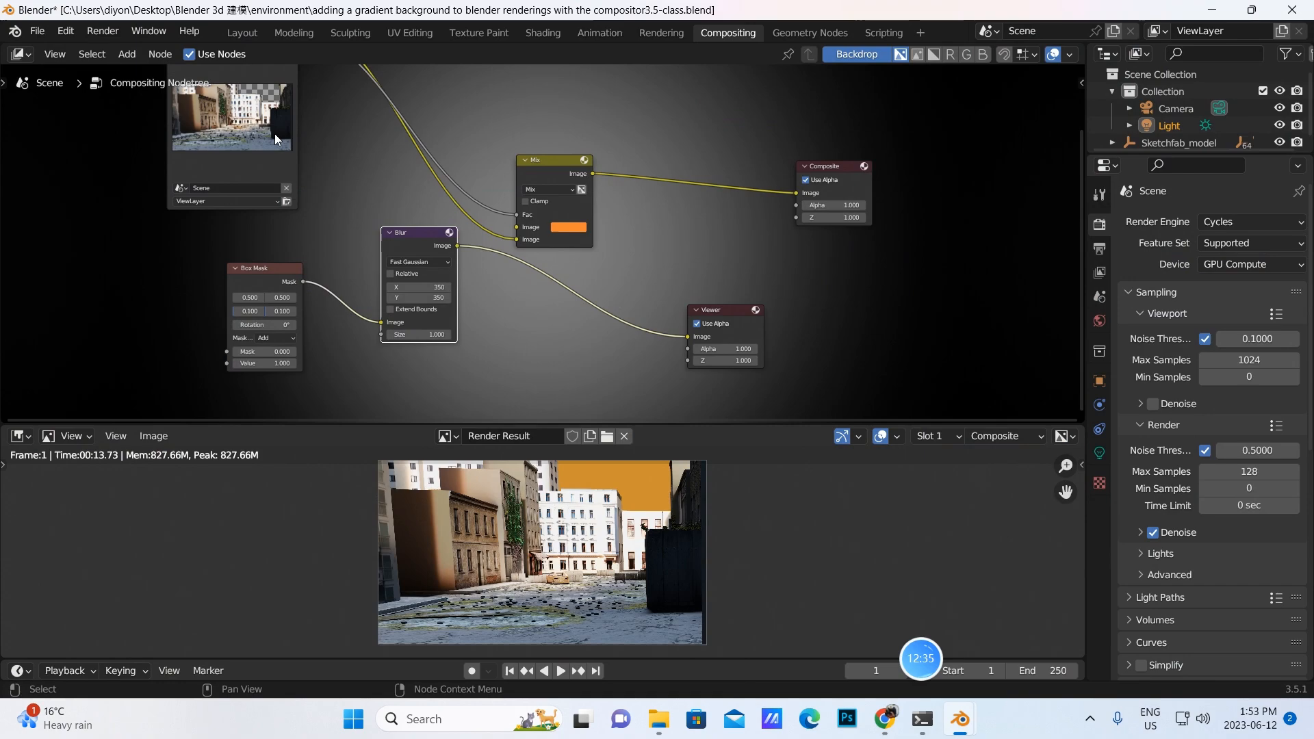
# Save the current file, then open "adding a gradient background to blender renderings with the compositor3.5.blend" and view its compositing nodes.
pyautogui.click(42, 31)
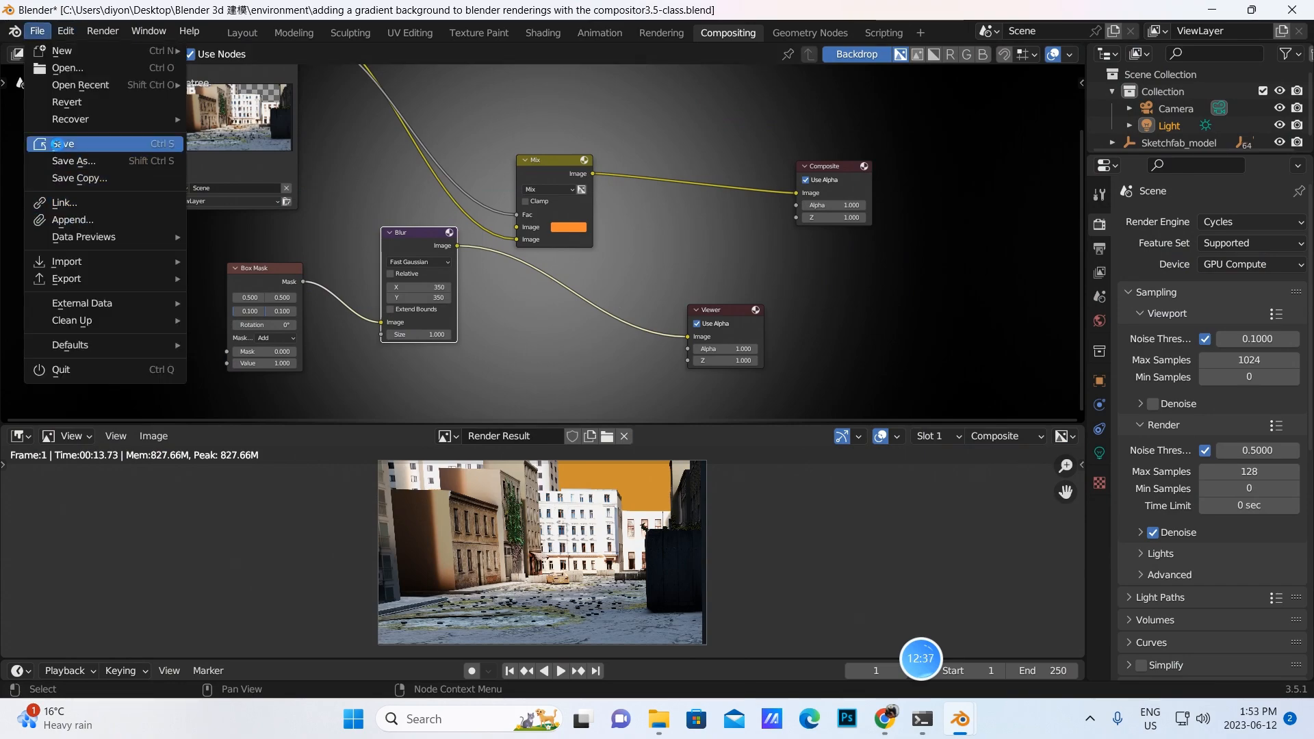
pyautogui.click(55, 143)
pyautogui.click(43, 34)
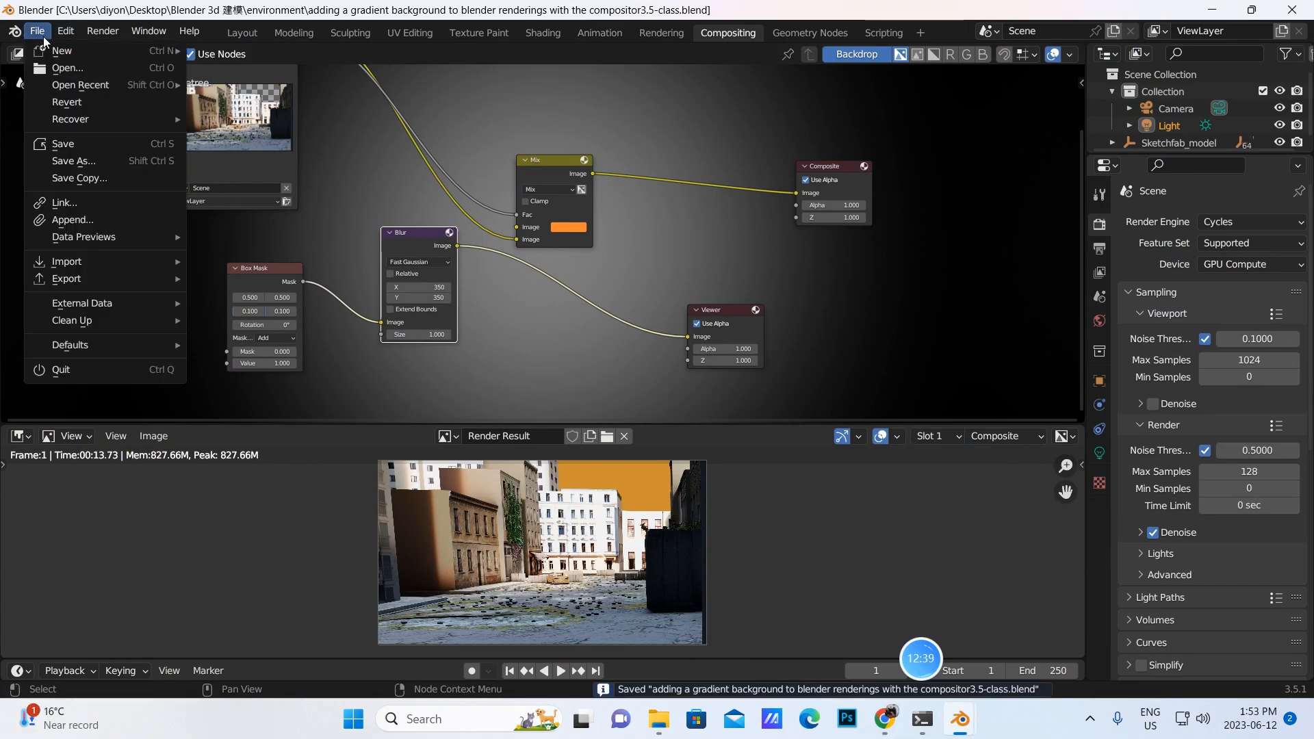
pyautogui.click(68, 68)
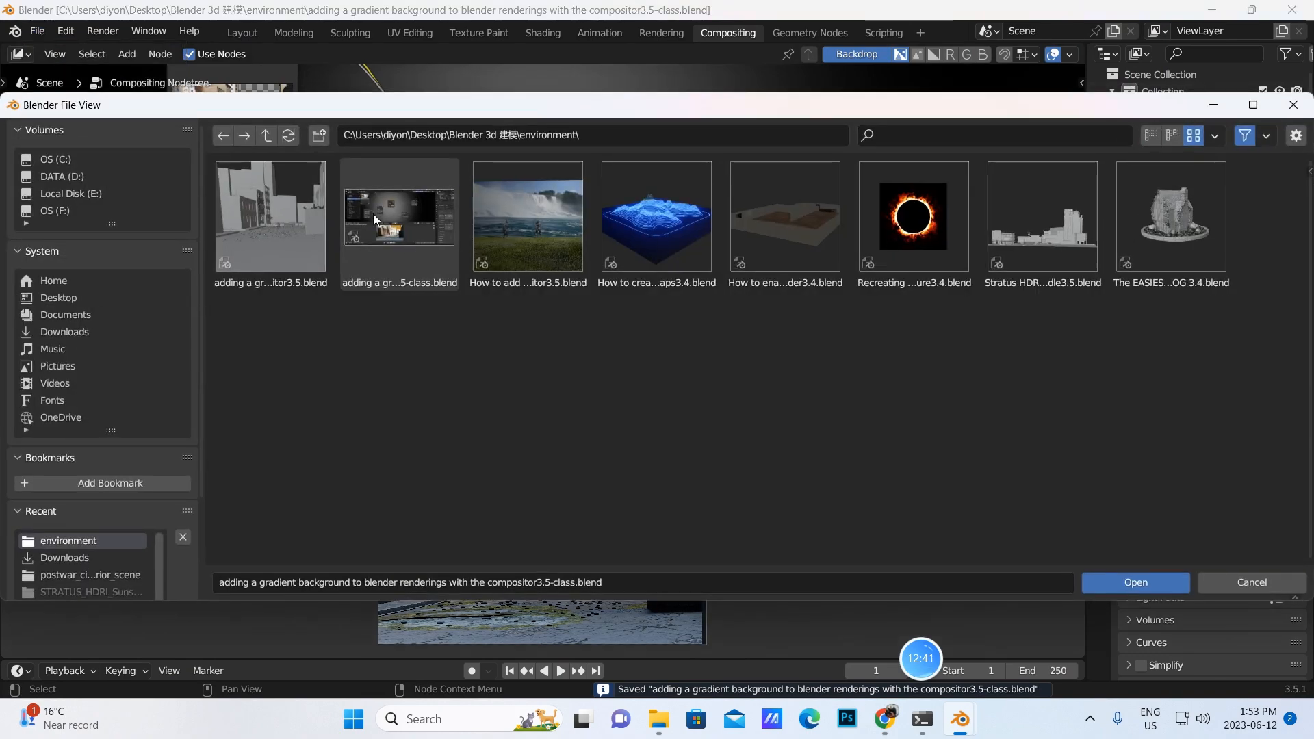
pyautogui.click(283, 220)
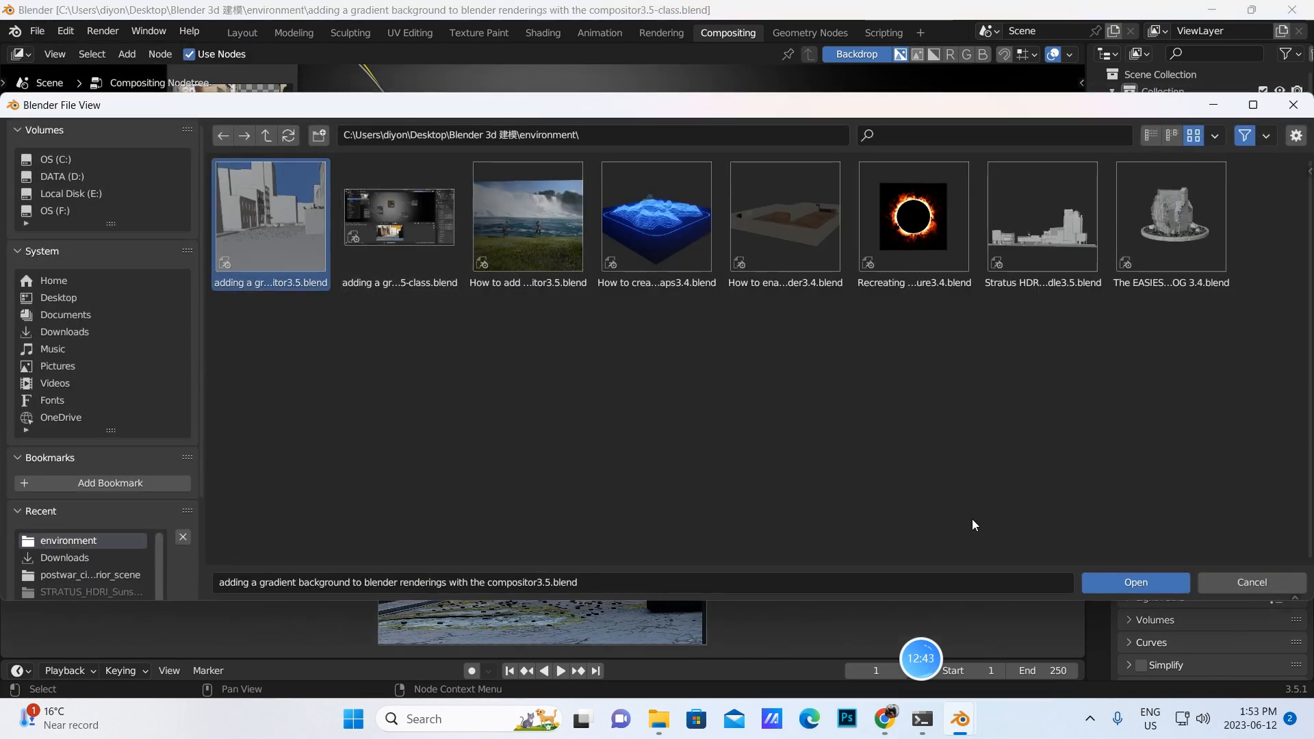
pyautogui.click(1142, 580)
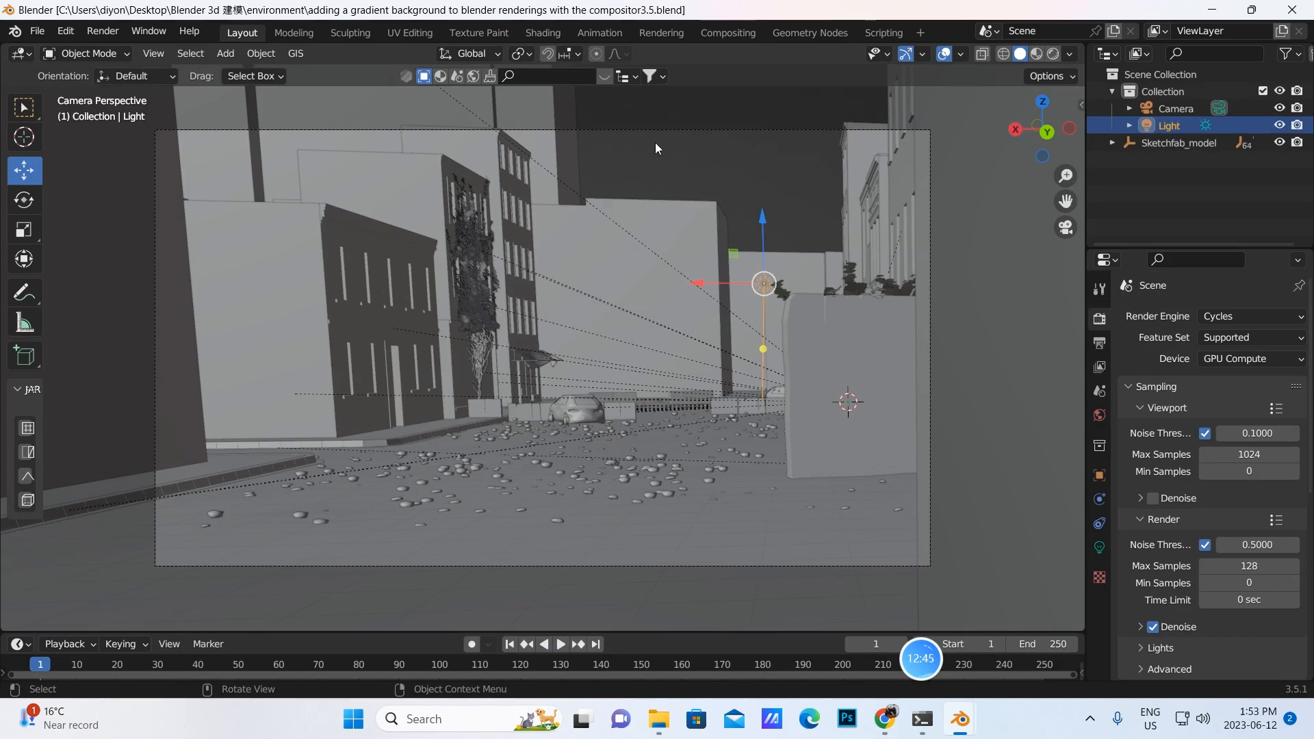
pyautogui.click(727, 35)
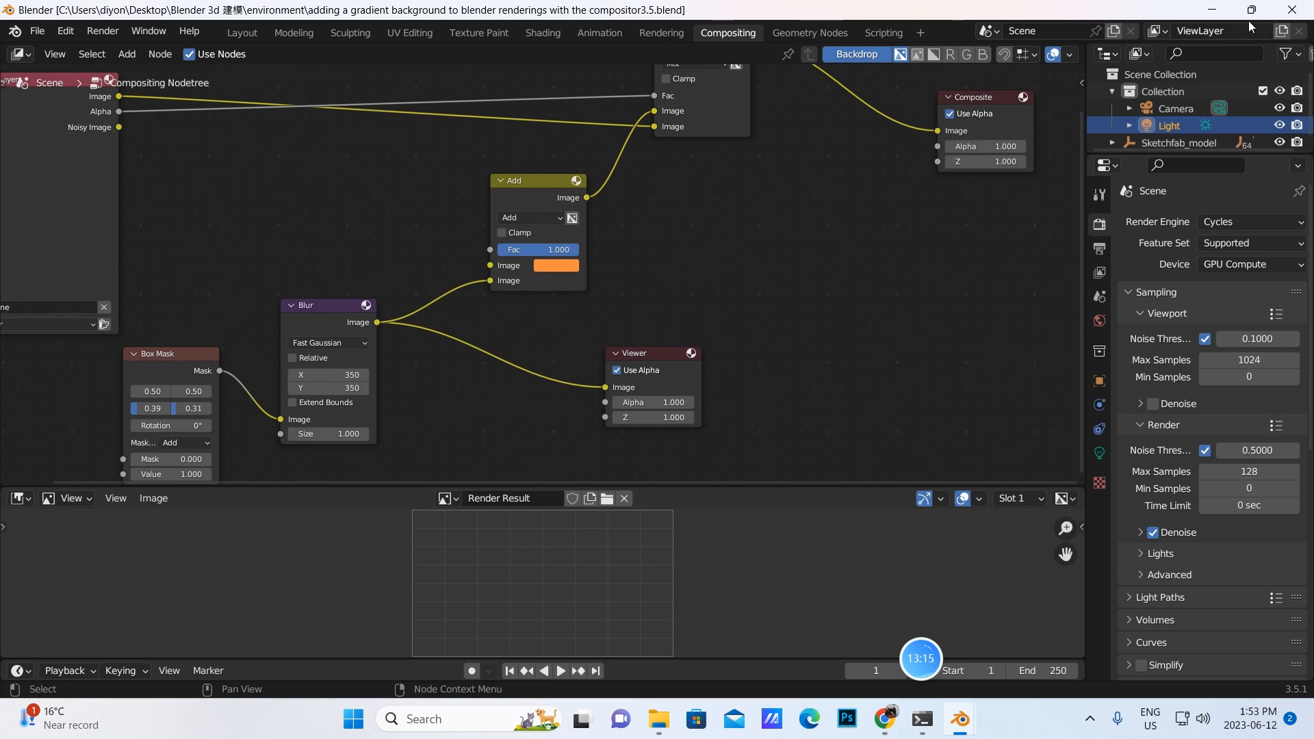
# Reopen the file "adding a gradient background to blender renderings with the compositor3.5-class.blend".
pyautogui.click(36, 32)
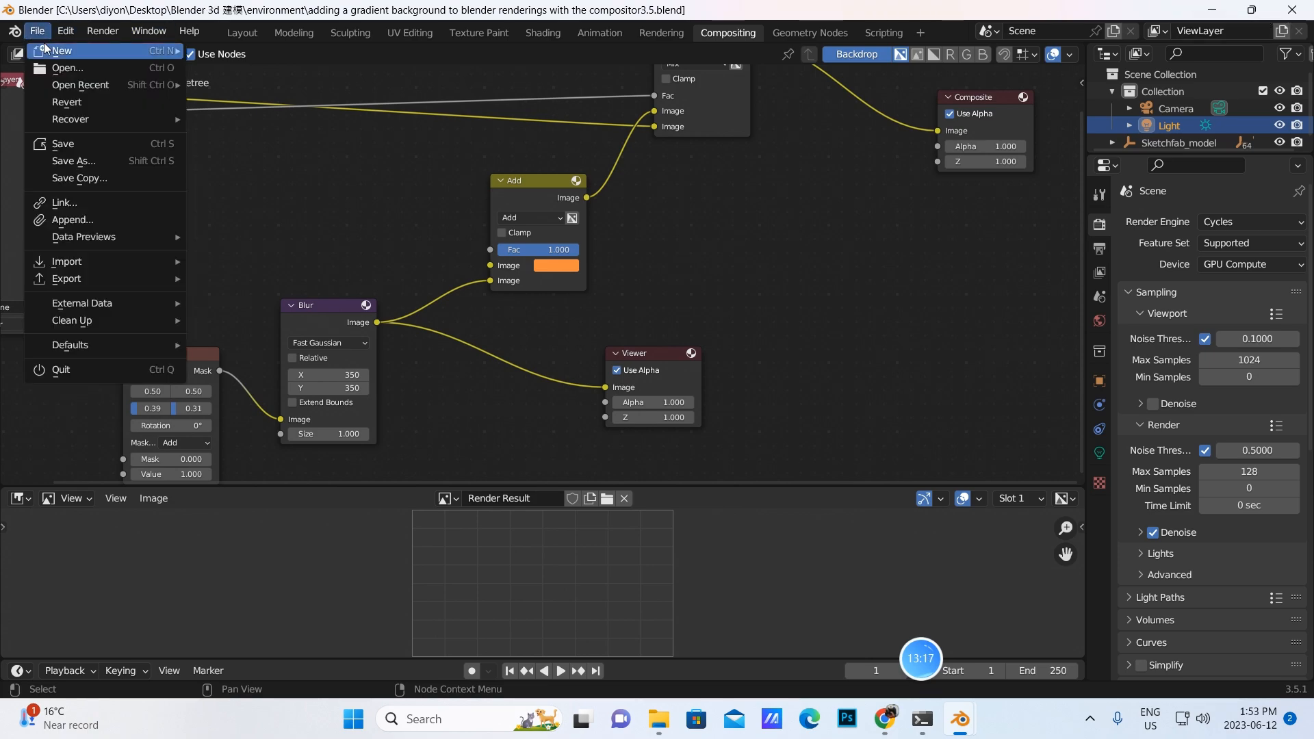
pyautogui.click(62, 70)
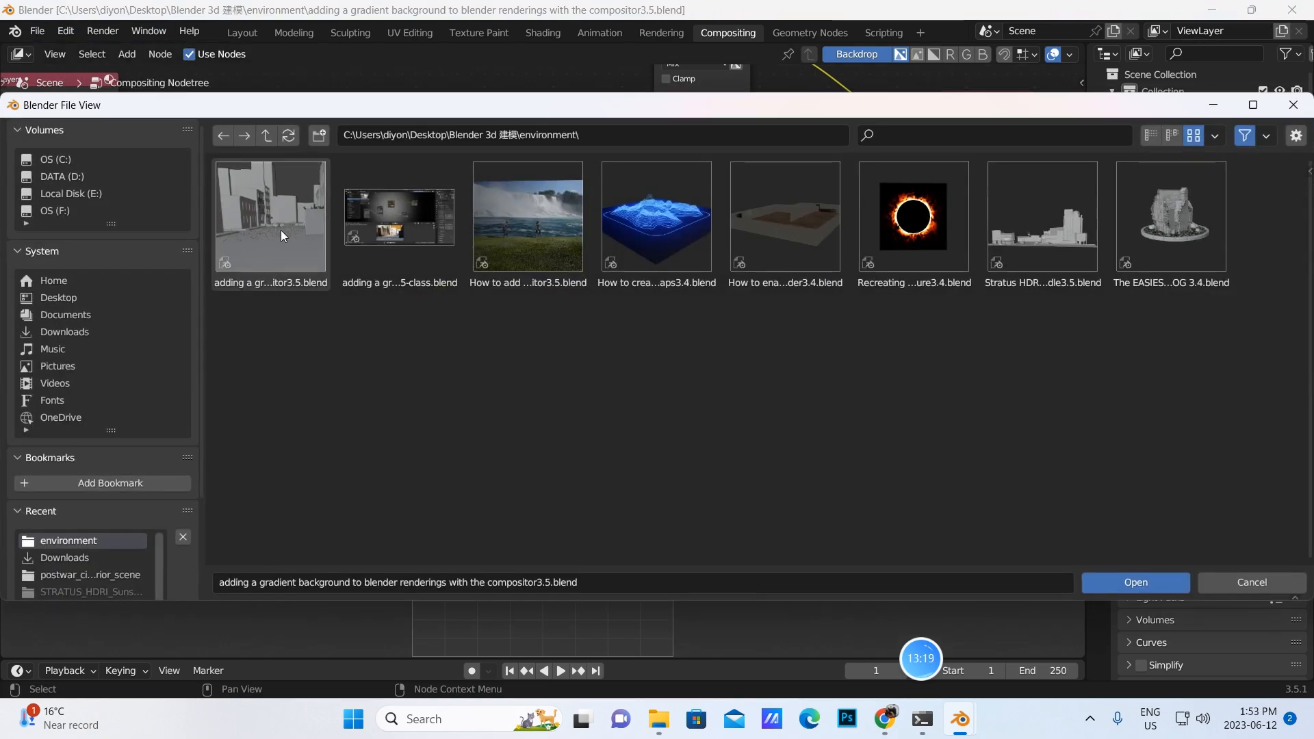
pyautogui.click(373, 234)
pyautogui.click(1131, 581)
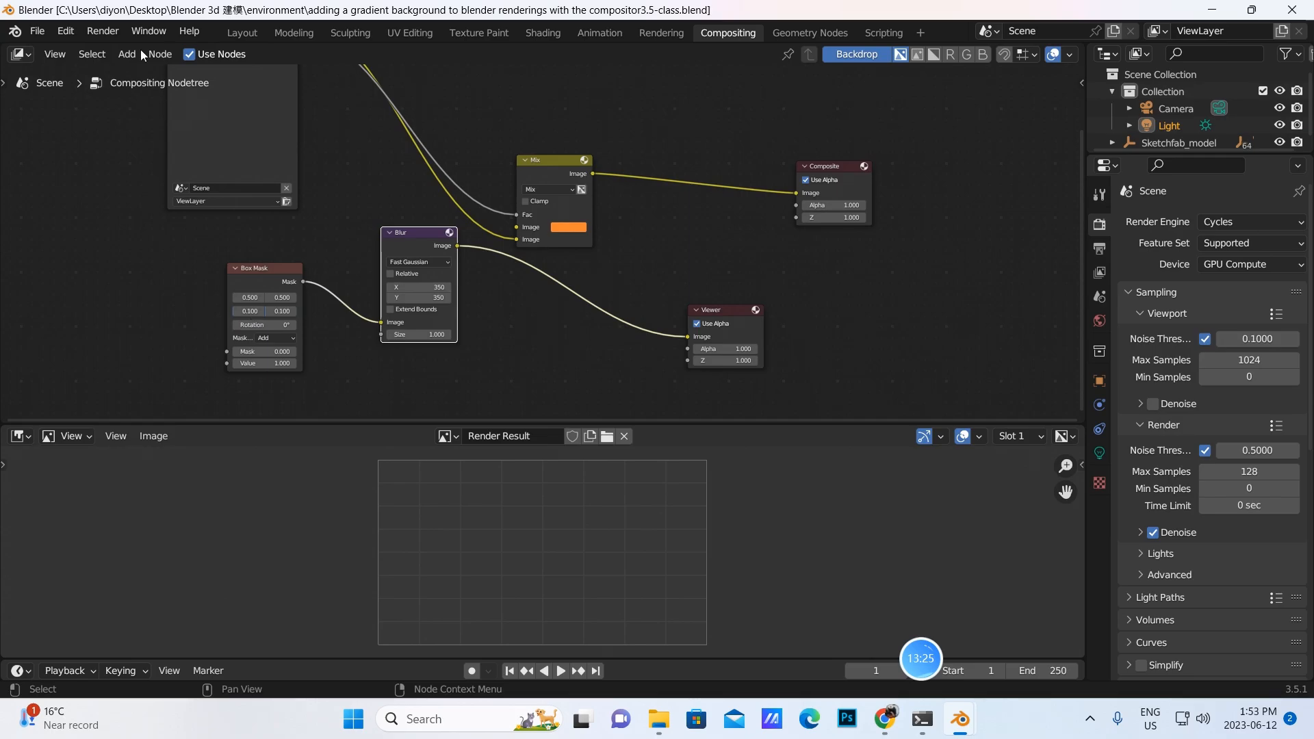
# Render the scene image from the Layout workspace and return to the compositing nodes.
pyautogui.click(243, 32)
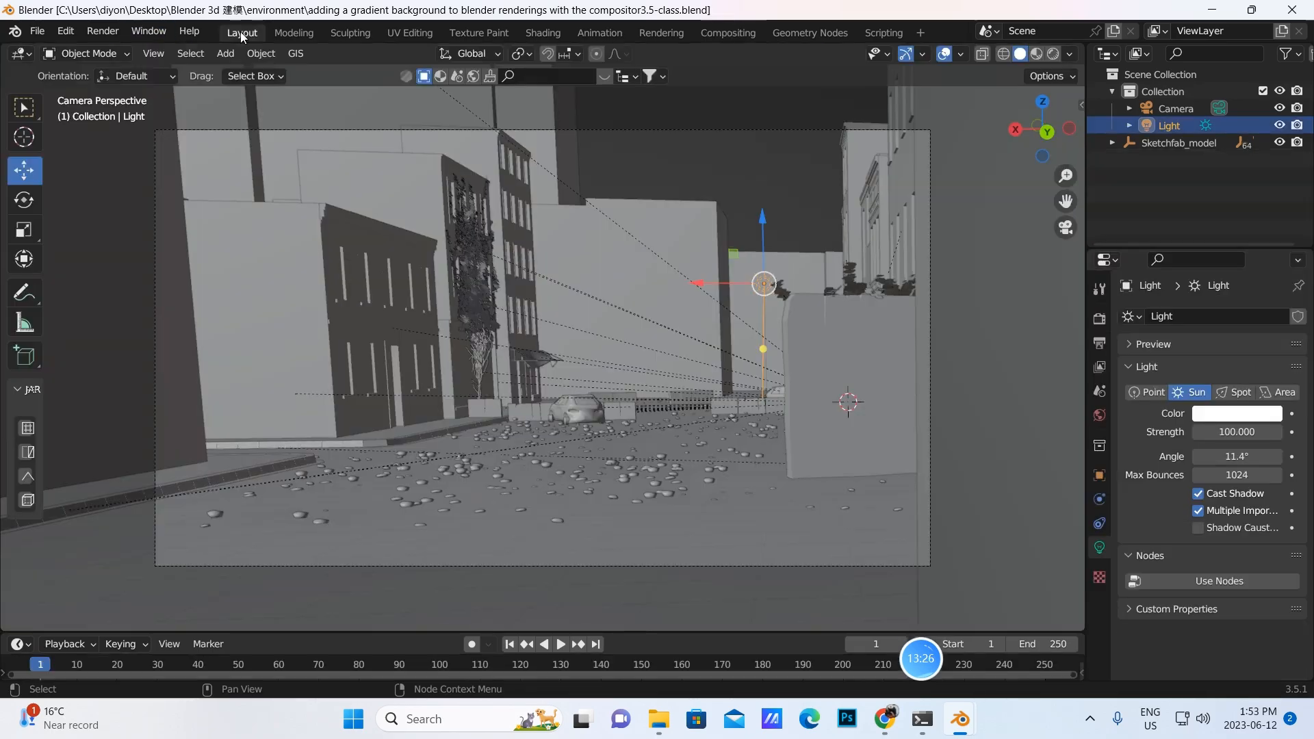
pyautogui.click(103, 32)
pyautogui.click(106, 49)
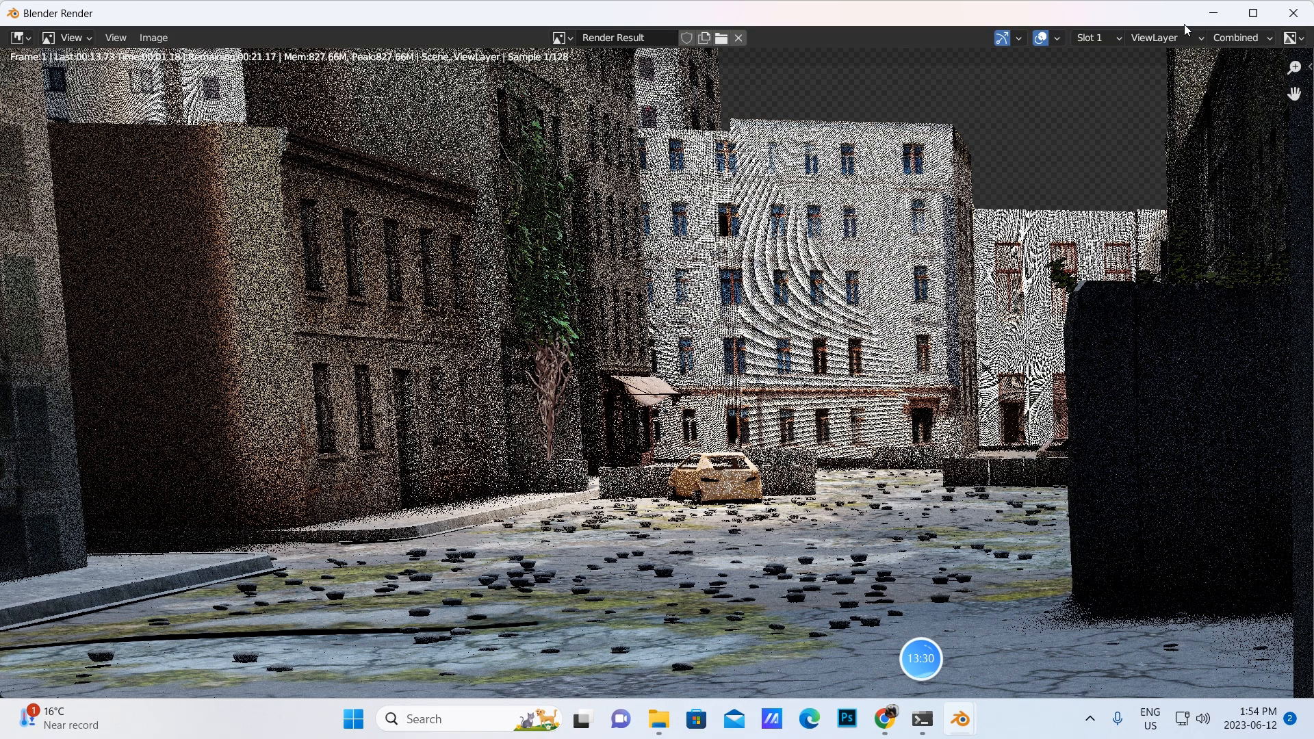
pyautogui.click(1212, 13)
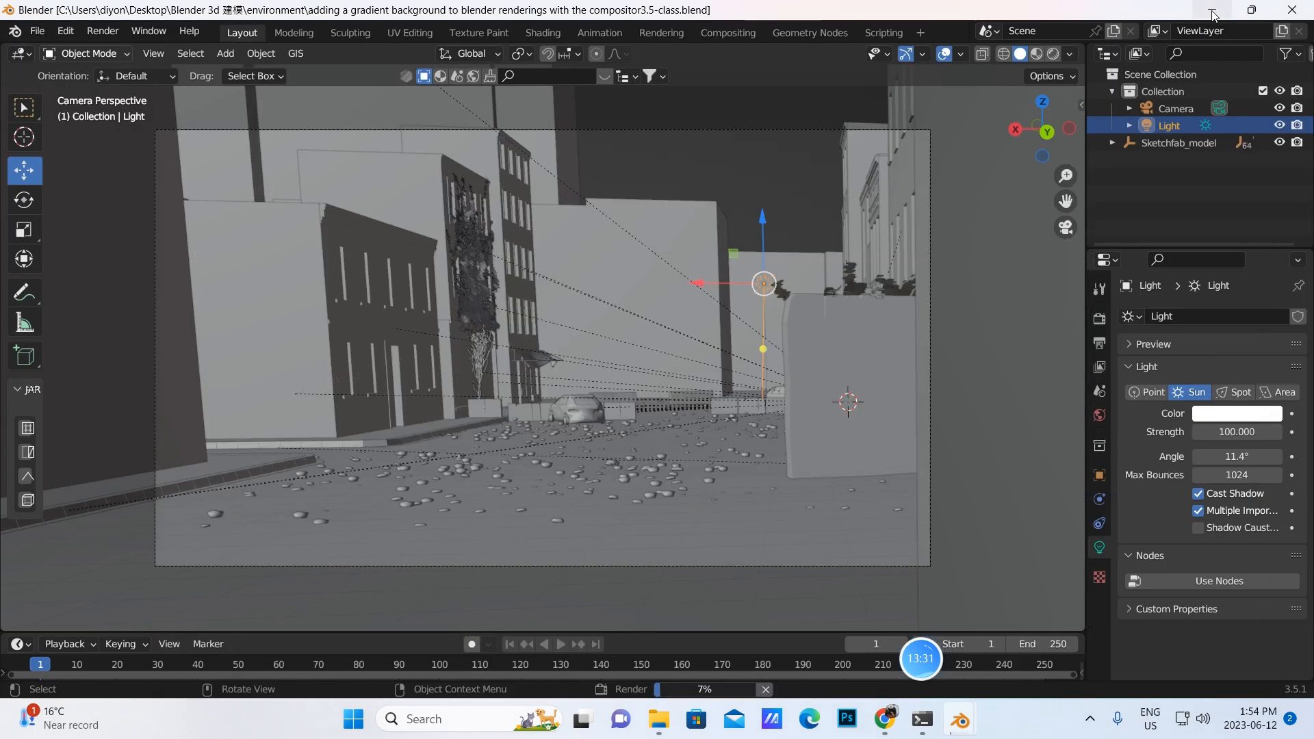
pyautogui.click(724, 34)
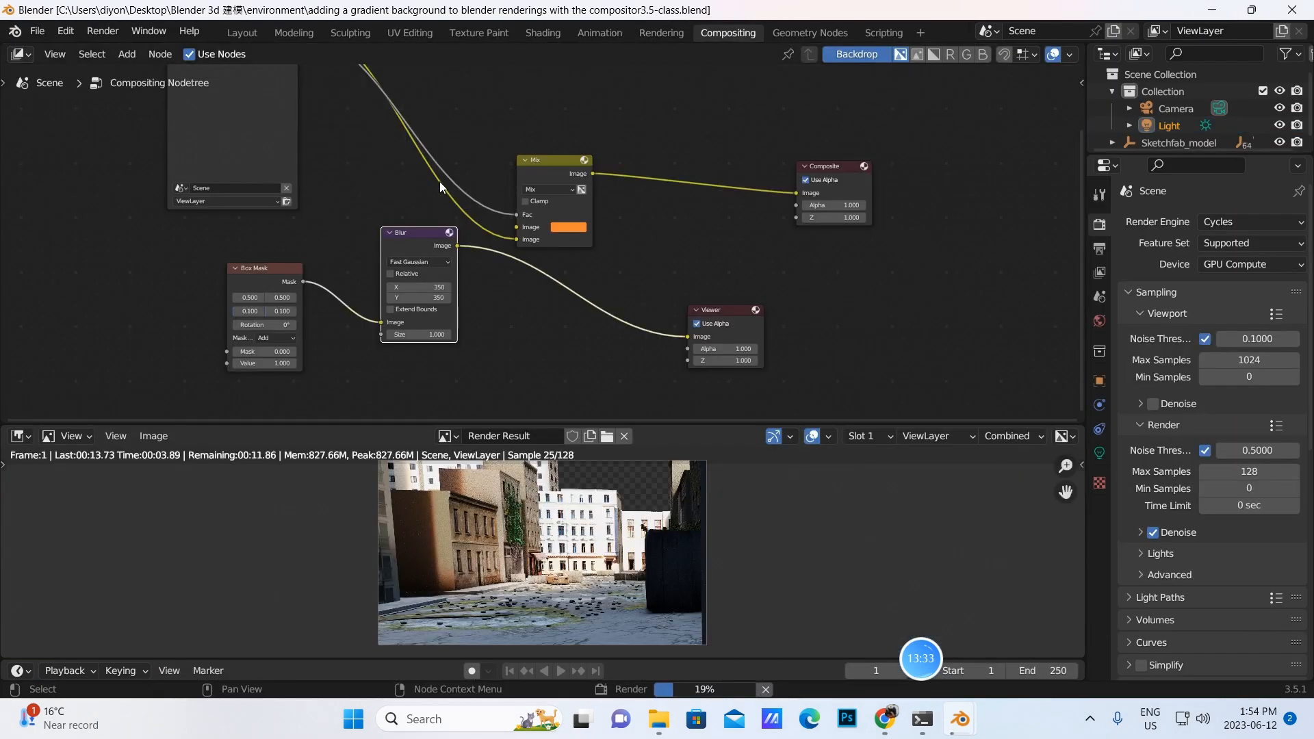
# Set the Box Mask node's width to 0.39 and height to 0.35.
pyautogui.scroll(2, 253, 332)
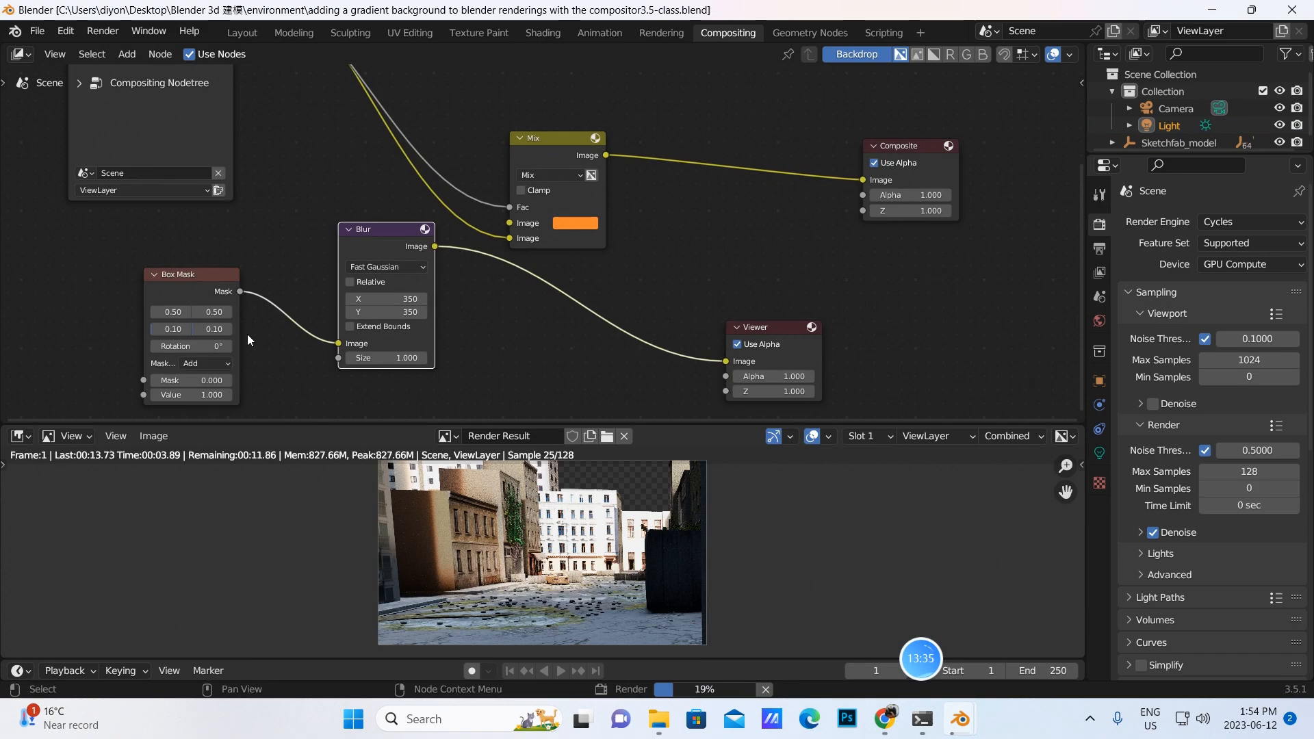
pyautogui.click(168, 326)
pyautogui.write('0.3')
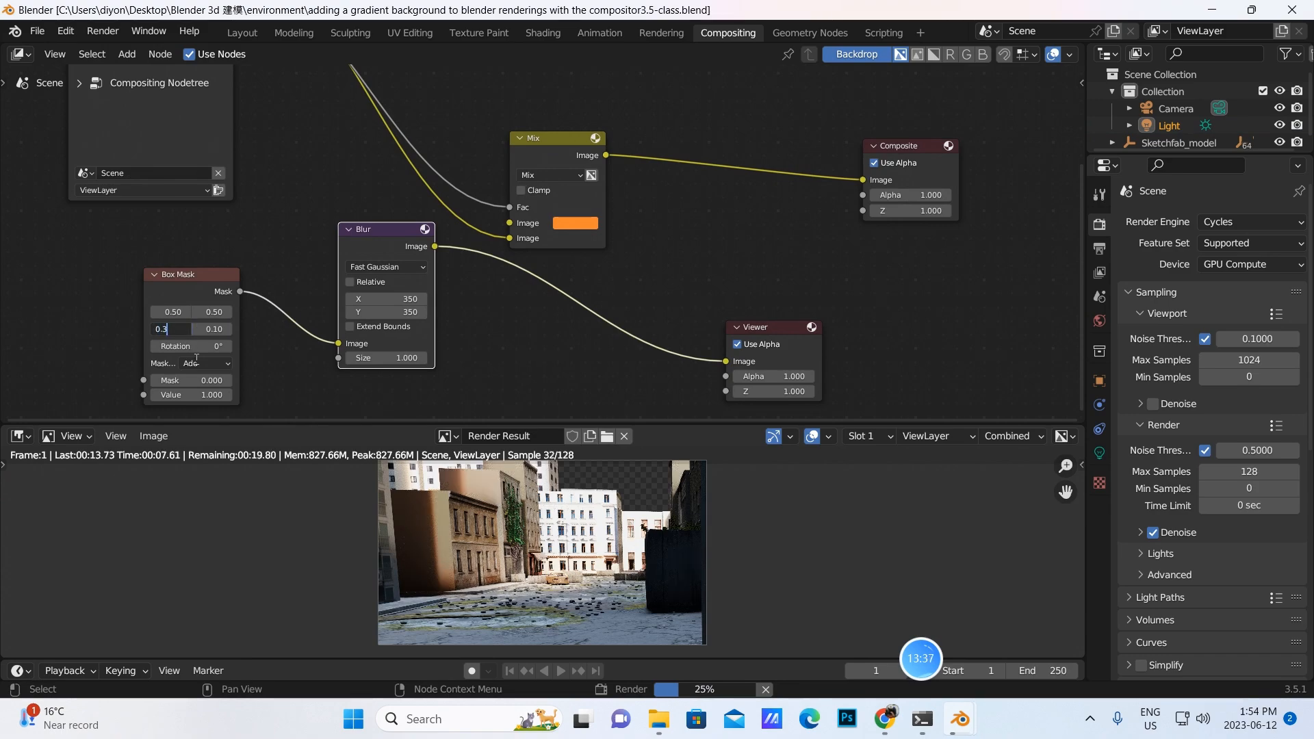
pyautogui.write('9')
pyautogui.press('Tab')
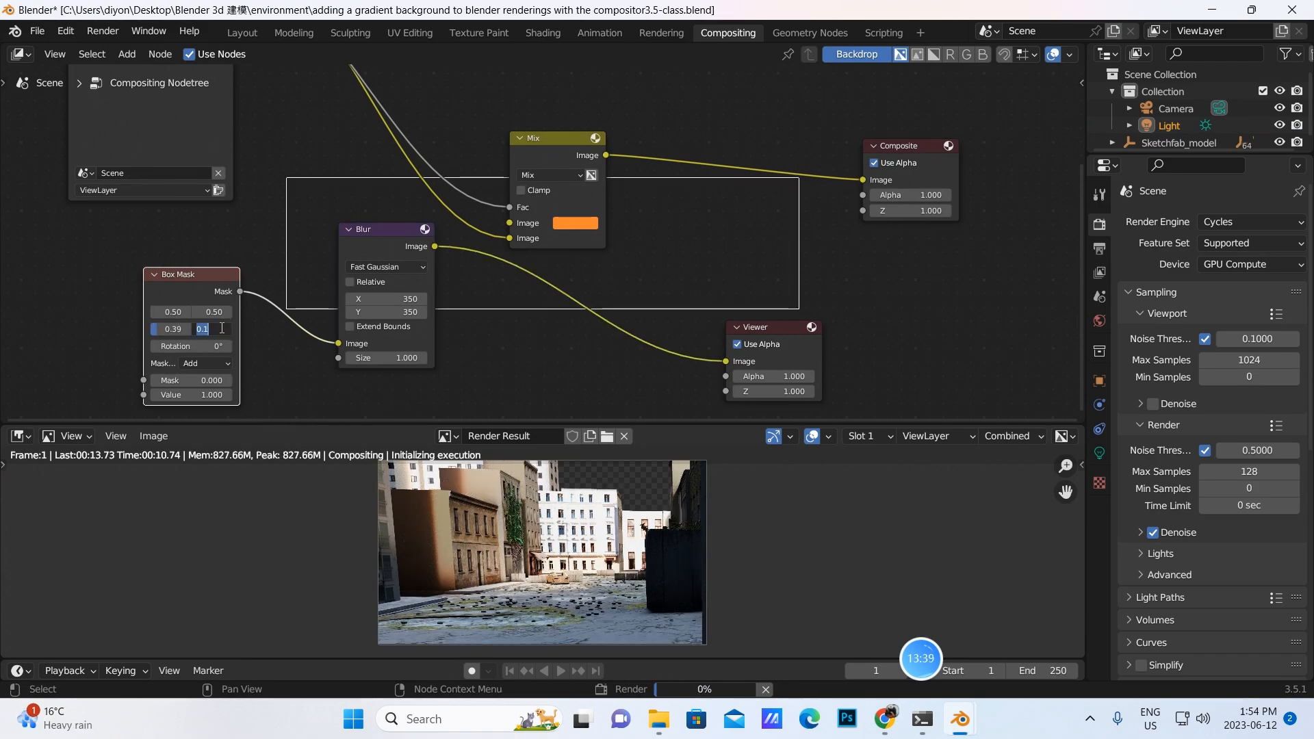
pyautogui.write('0.35')
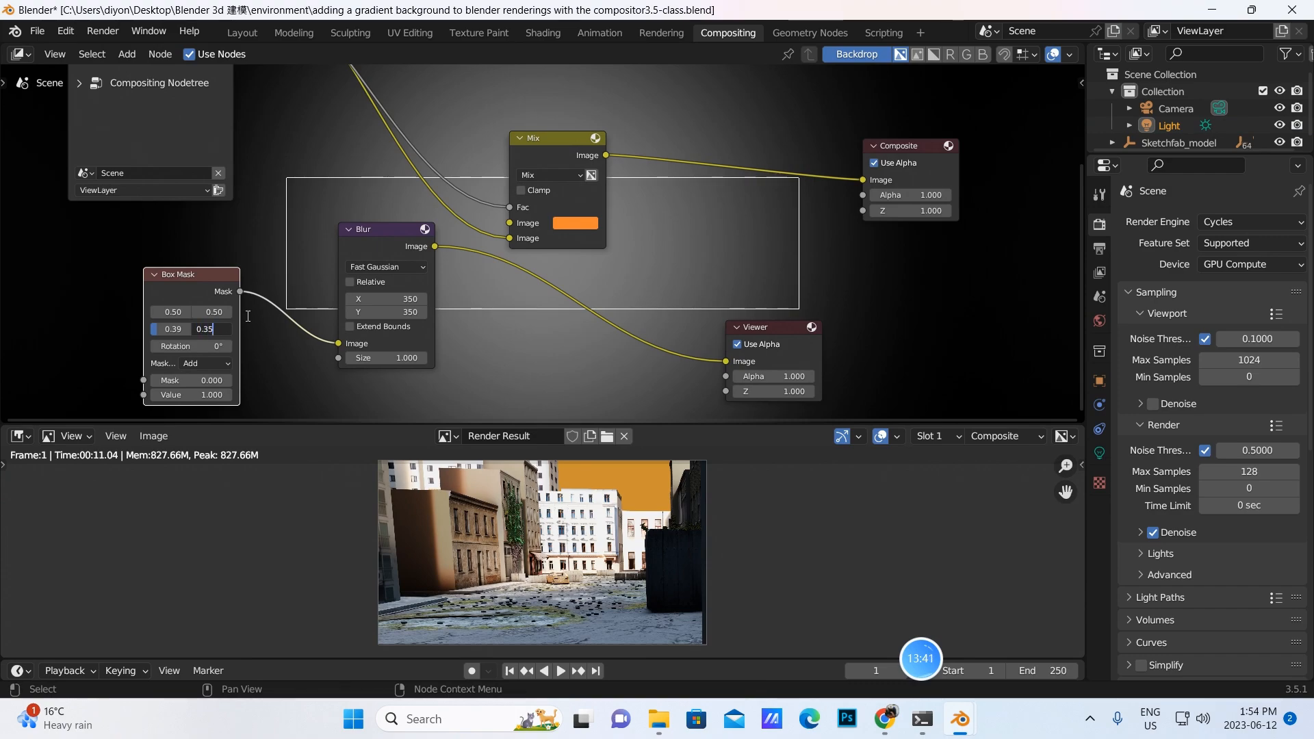
pyautogui.press('Return')
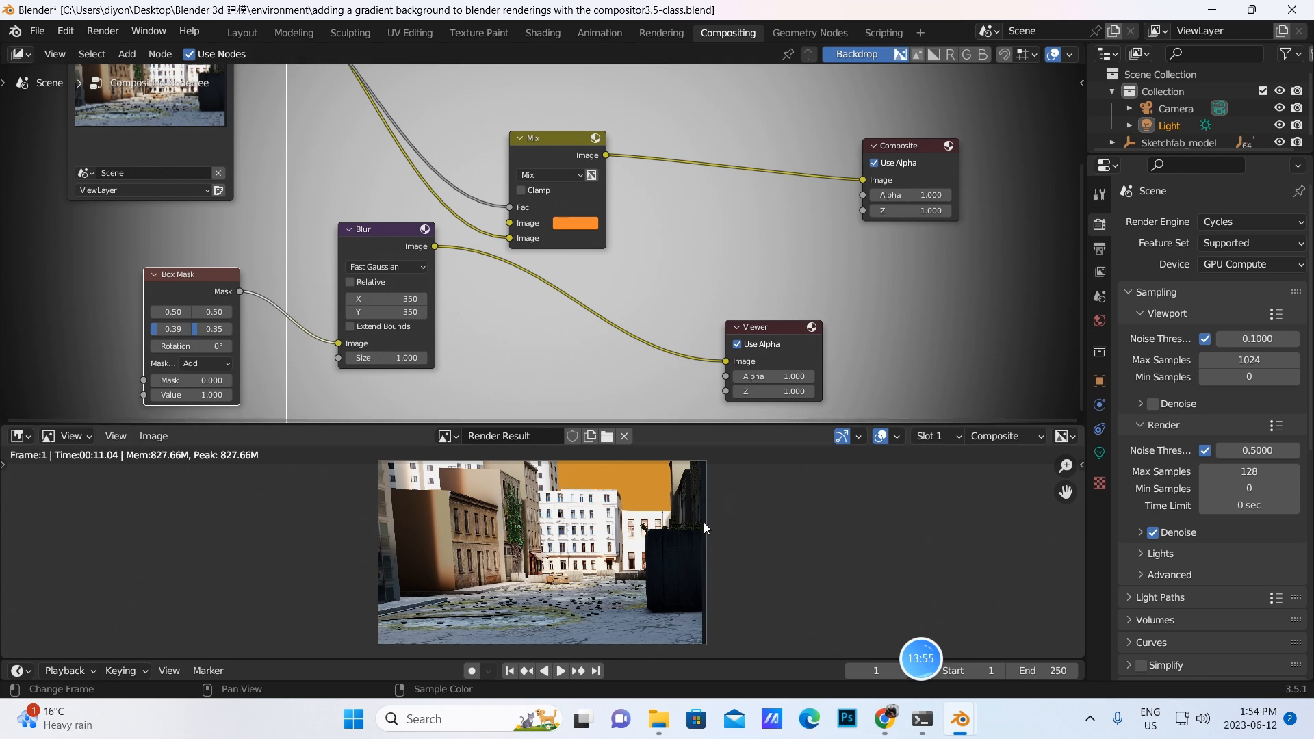
# Render the image again to check the background, then return to the compositing nodes.
pyautogui.click(103, 30)
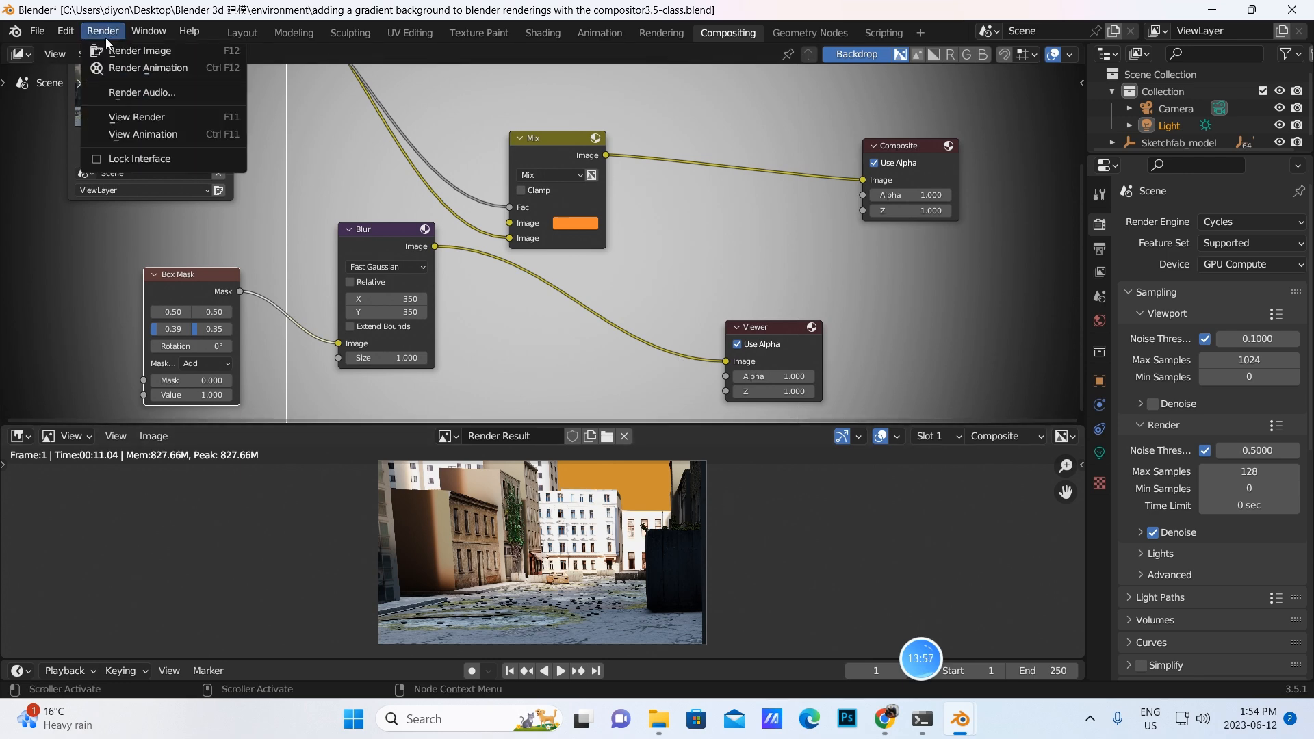
pyautogui.click(116, 50)
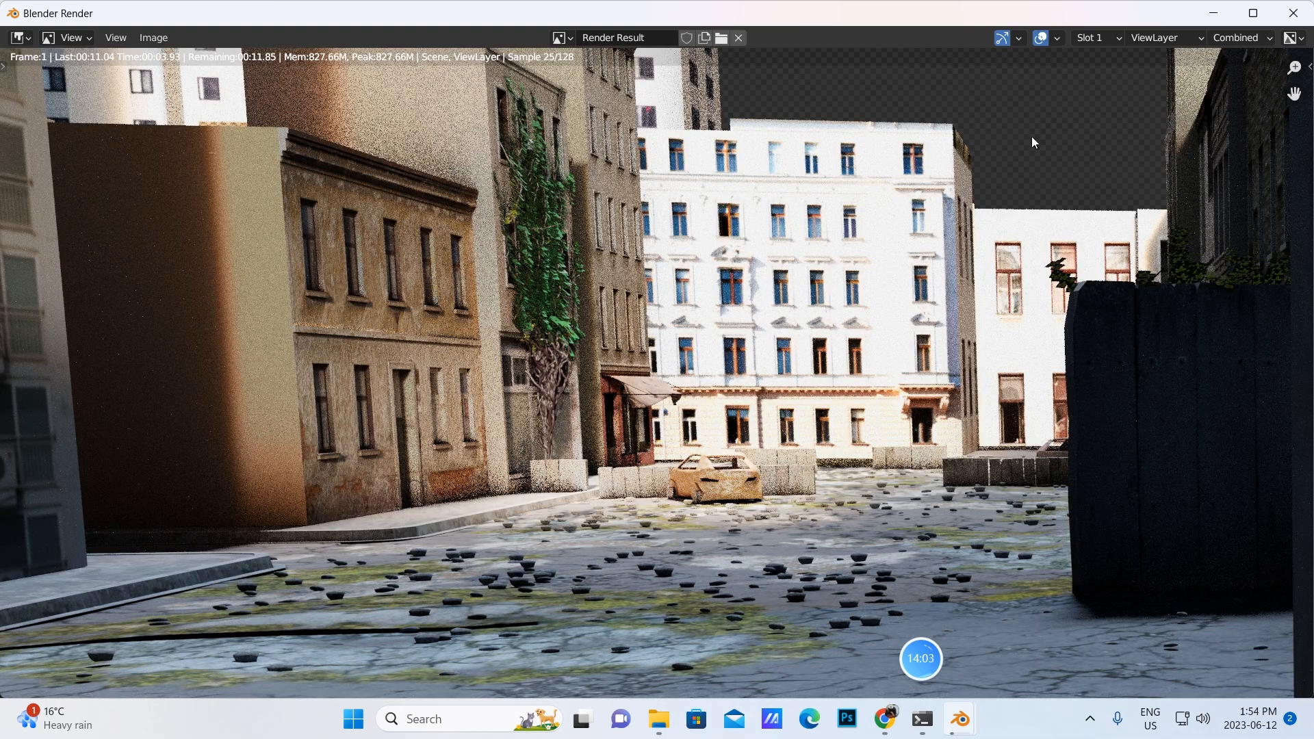
pyautogui.click(152, 39)
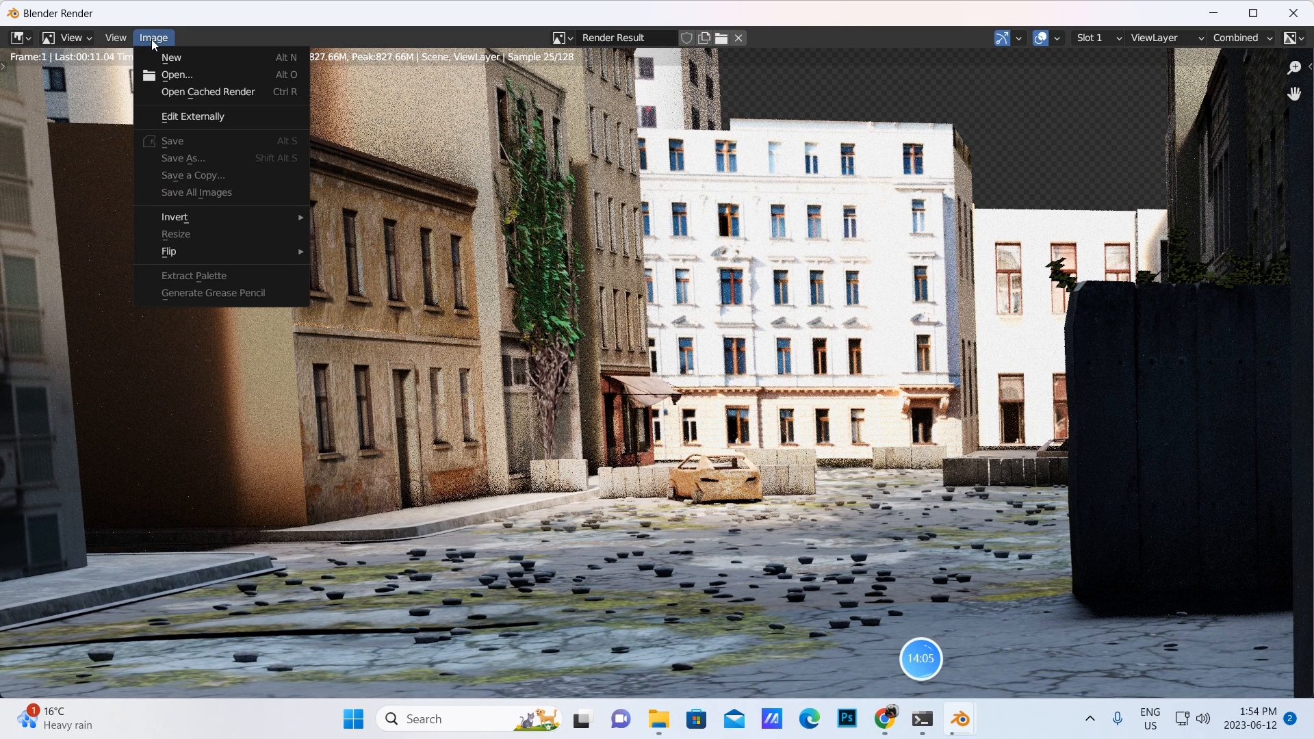
pyautogui.click(152, 39)
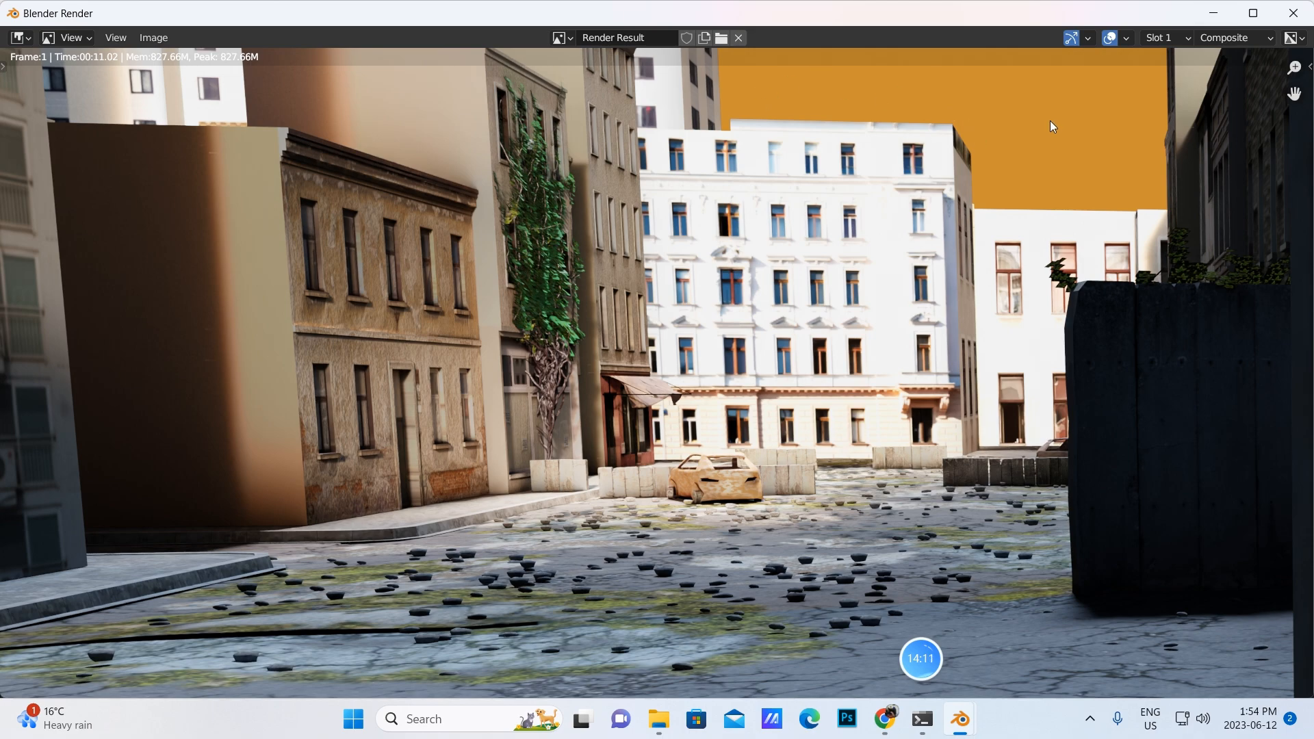
pyautogui.click(1217, 10)
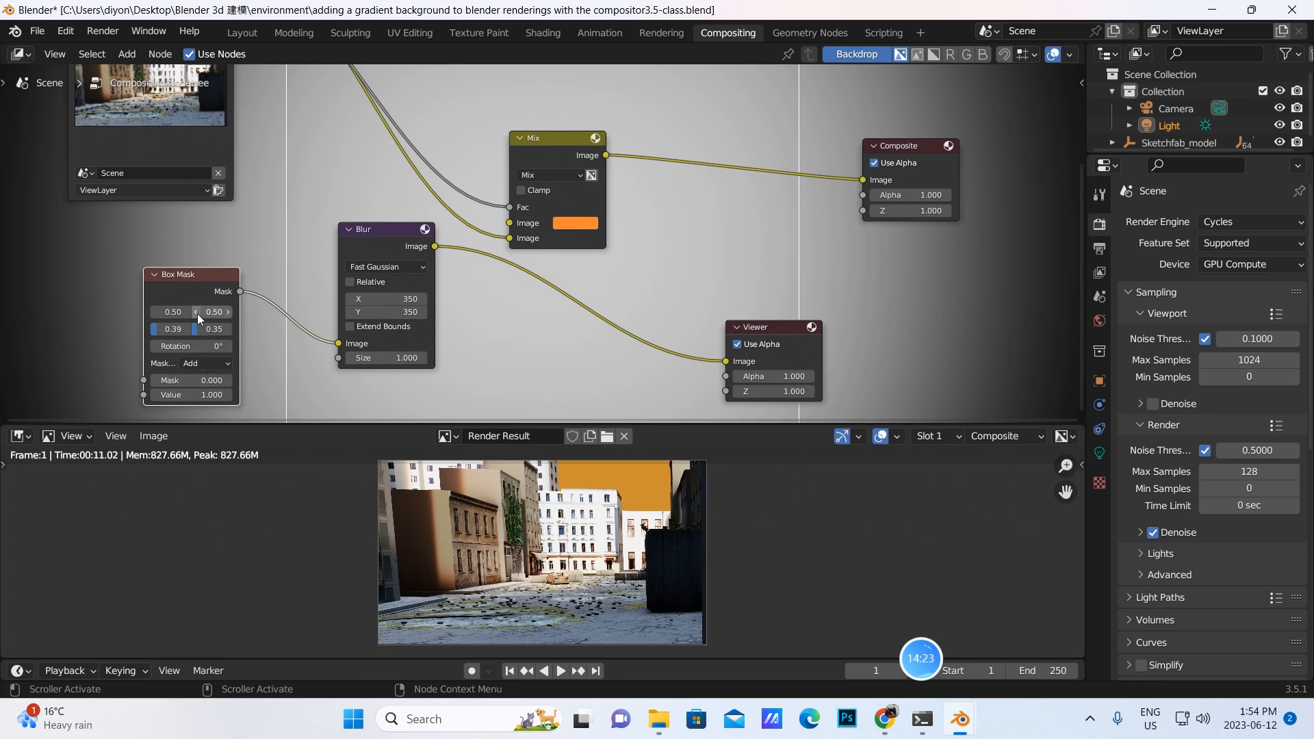
pyautogui.click(951, 657)
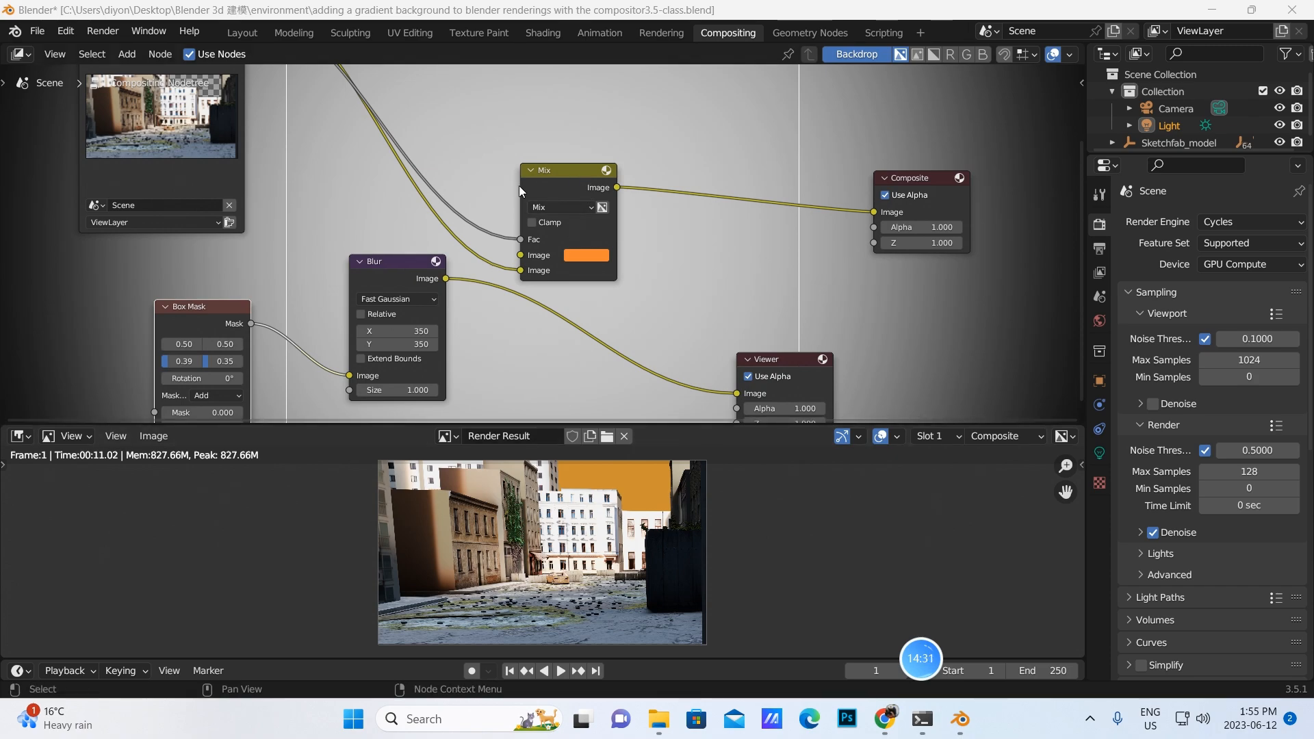
# Connect the Blur node's Image output to the Mix node's first Image input, replacing the orange colour.
pyautogui.click(445, 276)
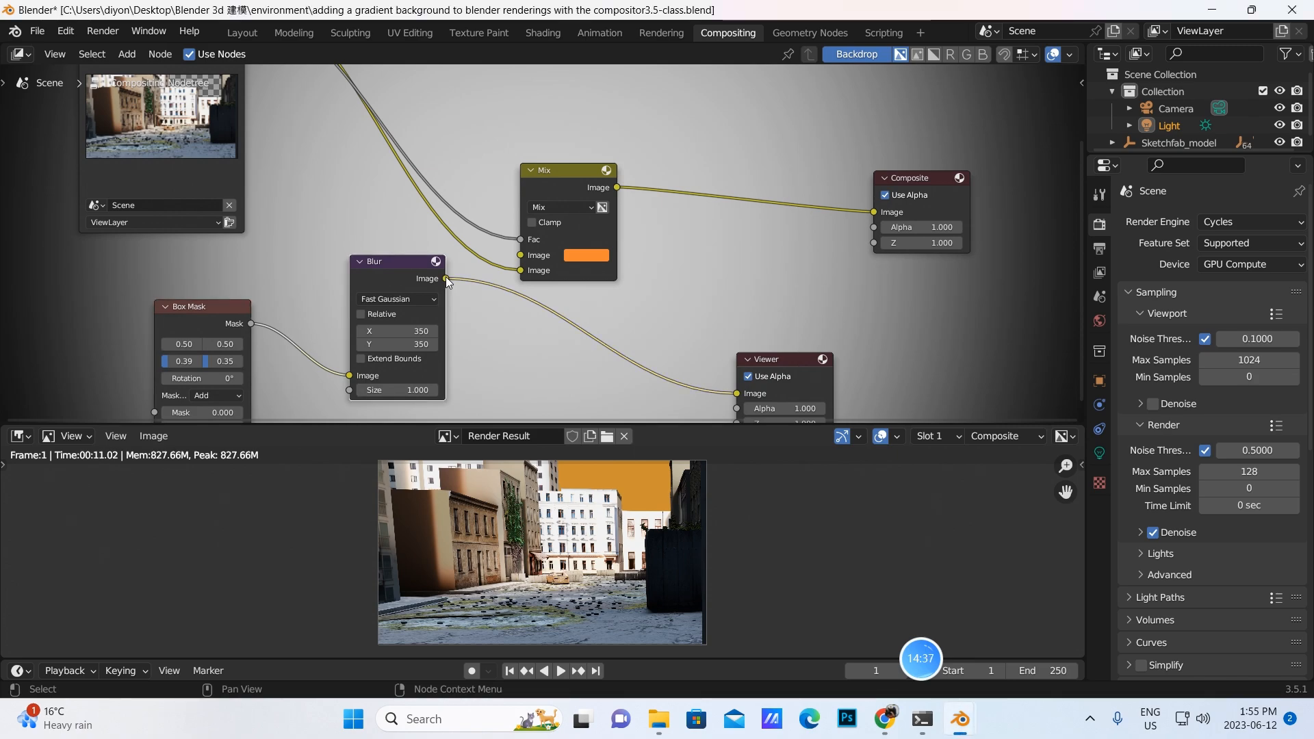
pyautogui.moveTo(445, 277); pyautogui.dragTo(522, 256)
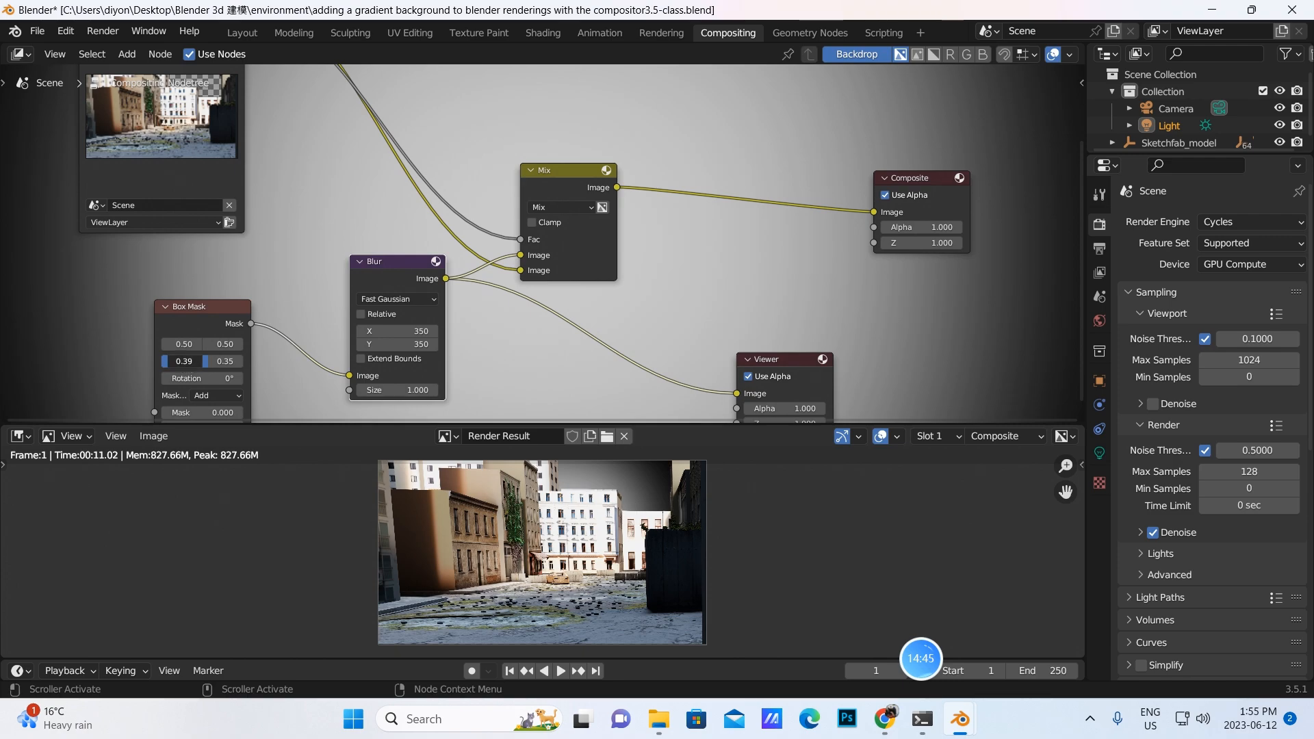
# Try different Box Mask sizes, leaving the width at 0.36 and the height at 0.35.
pyautogui.moveTo(184, 361)
pyautogui.mouseDown()
pyautogui.moveTo(164, 361)
pyautogui.moveTo(175, 361)
pyautogui.mouseUp()
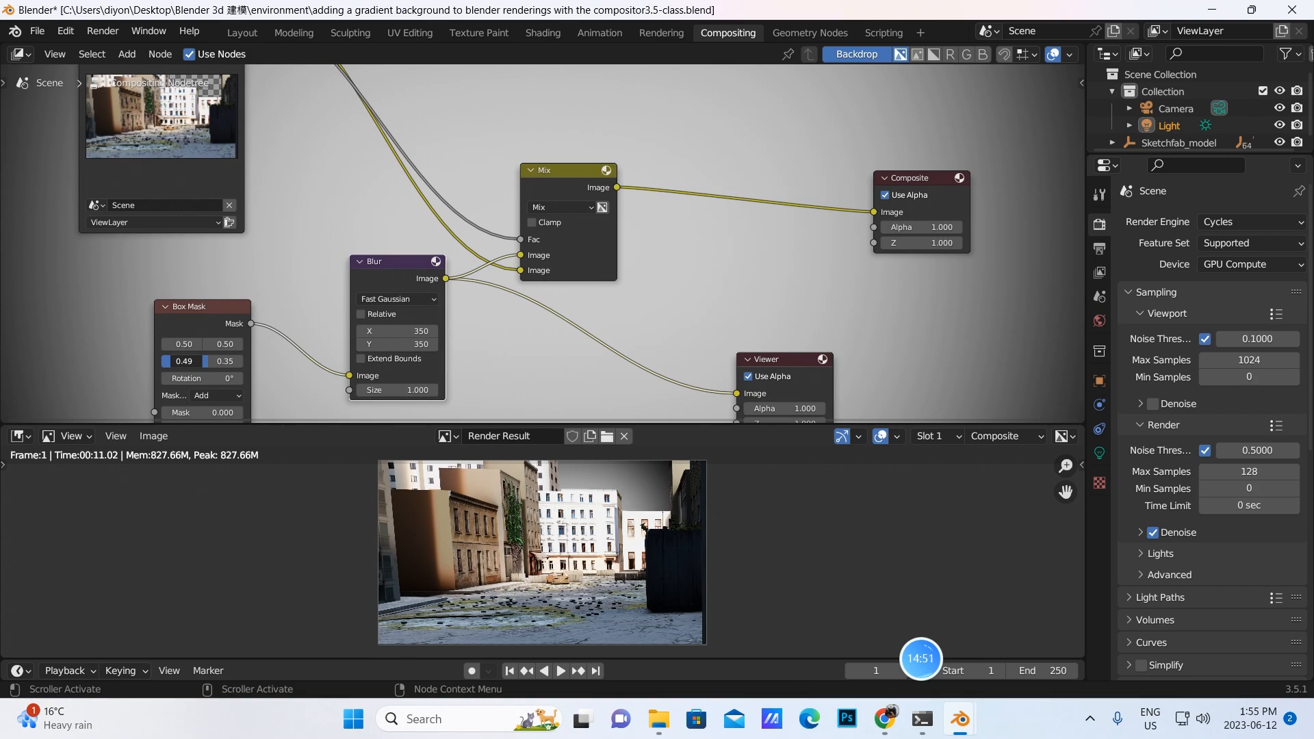
pyautogui.moveTo(175, 361); pyautogui.dragTo(168, 362)
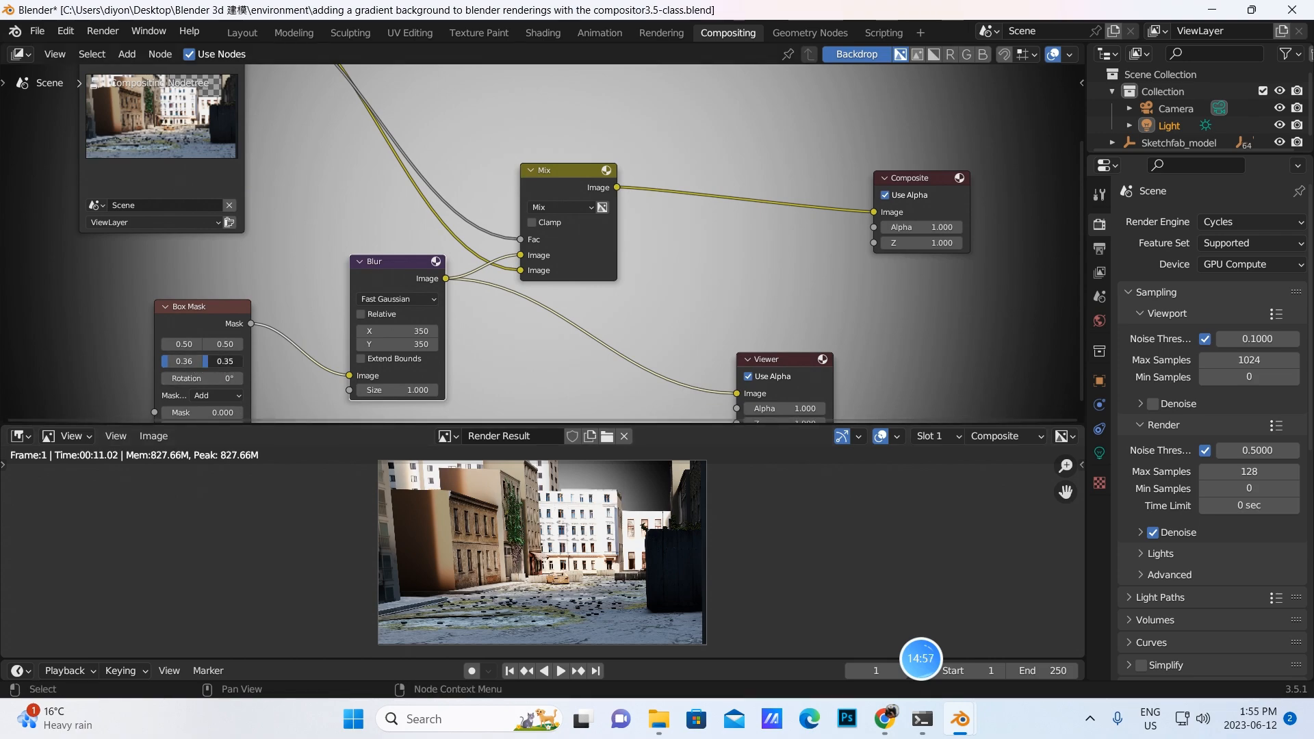
pyautogui.moveTo(210, 361)
pyautogui.mouseDown()
pyautogui.moveTo(243, 361)
pyautogui.moveTo(210, 361)
pyautogui.mouseUp()
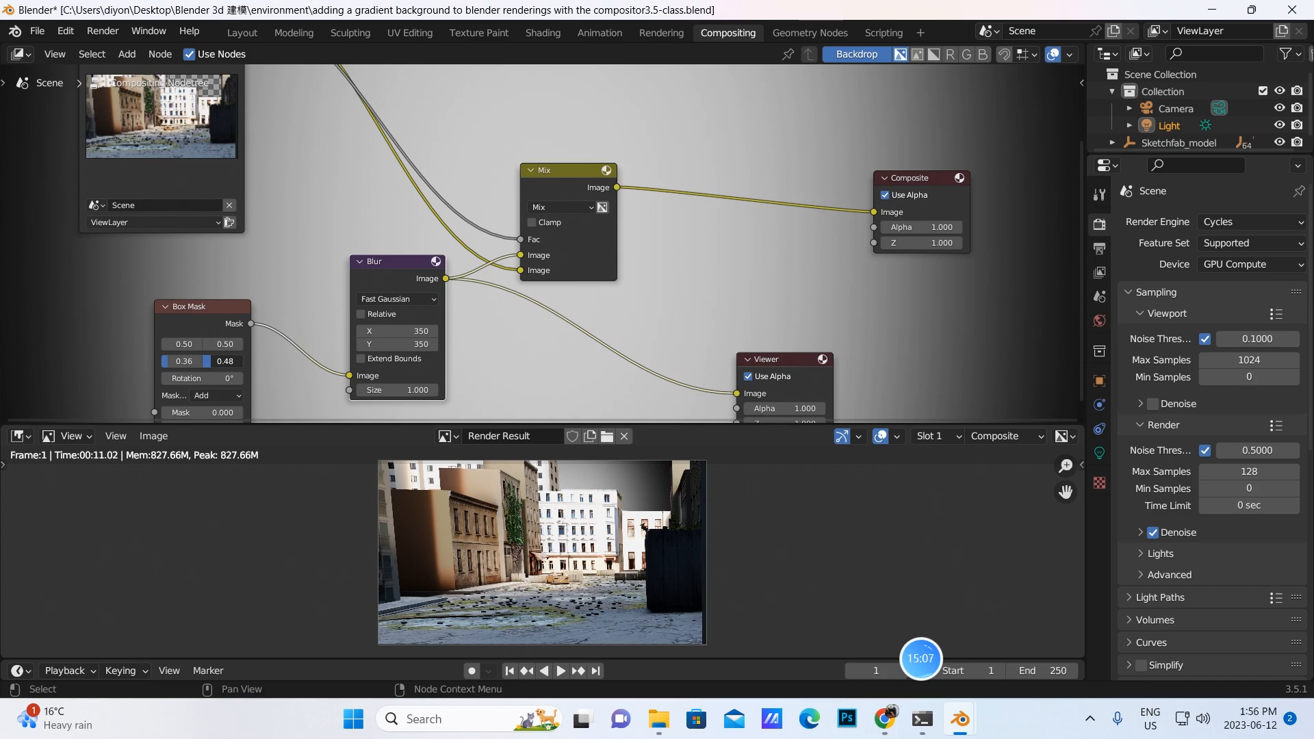
pyautogui.moveTo(210, 362); pyautogui.dragTo(241, 357)
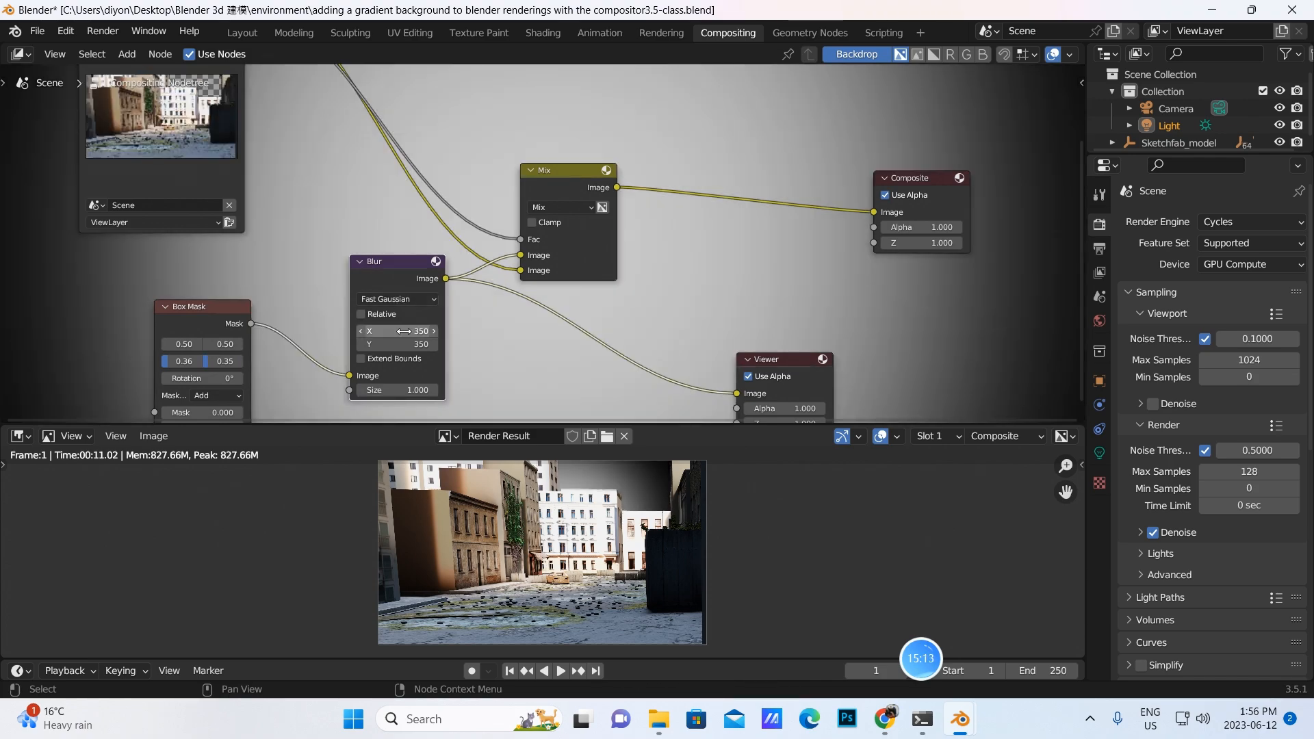
# Set both the X and Y sizes of the Blur node to 50.
pyautogui.moveTo(404, 332); pyautogui.dragTo(404, 345)
pyautogui.press('BackSpace')
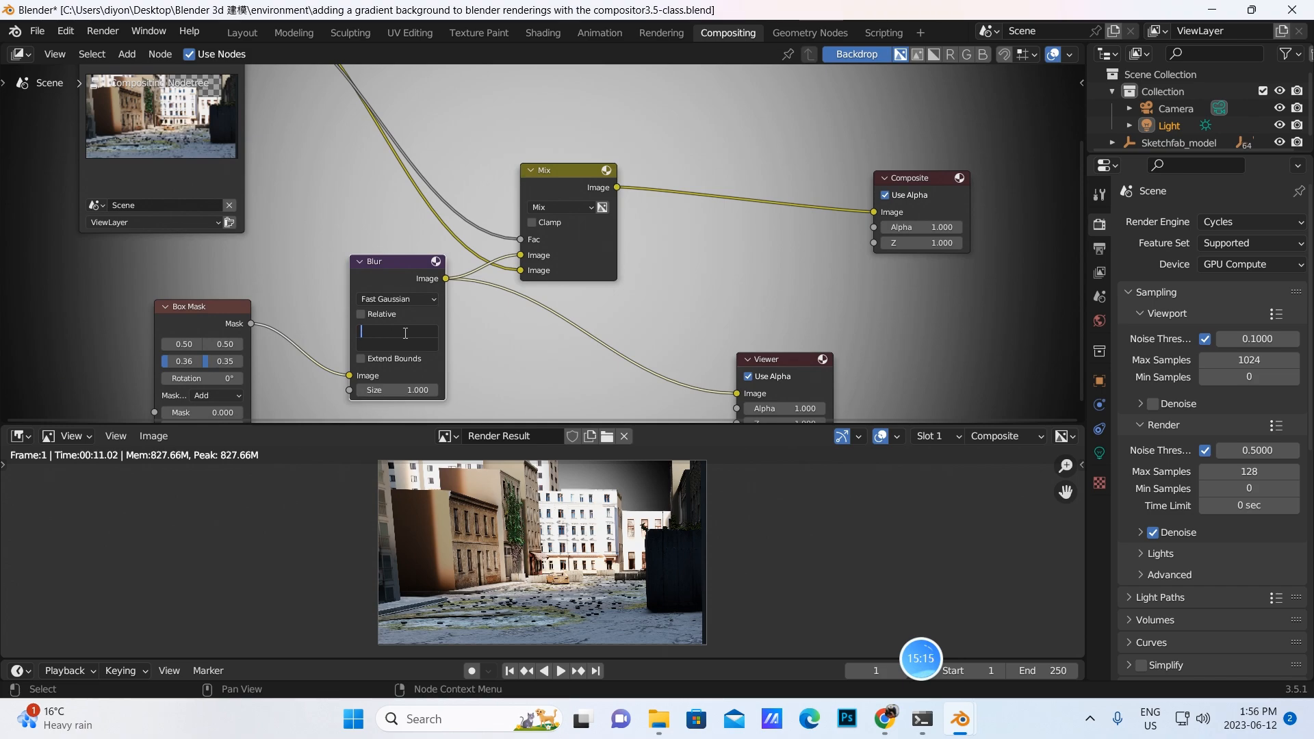
pyautogui.write('50')
pyautogui.press('Return')
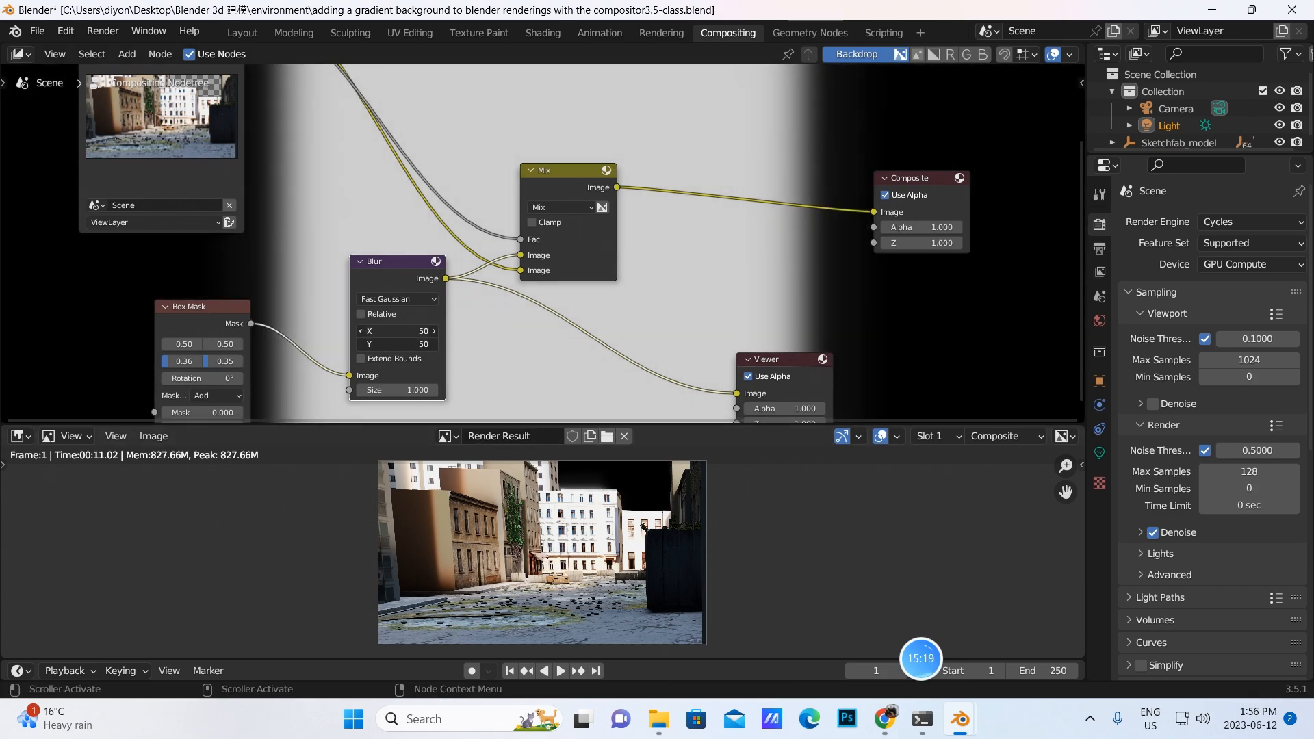
# Restore the Blur node's X and Y sizes to 350.
pyautogui.moveTo(416, 331); pyautogui.dragTo(416, 345)
pyautogui.press('BackSpace')
pyautogui.write('350')
pyautogui.press('Return')
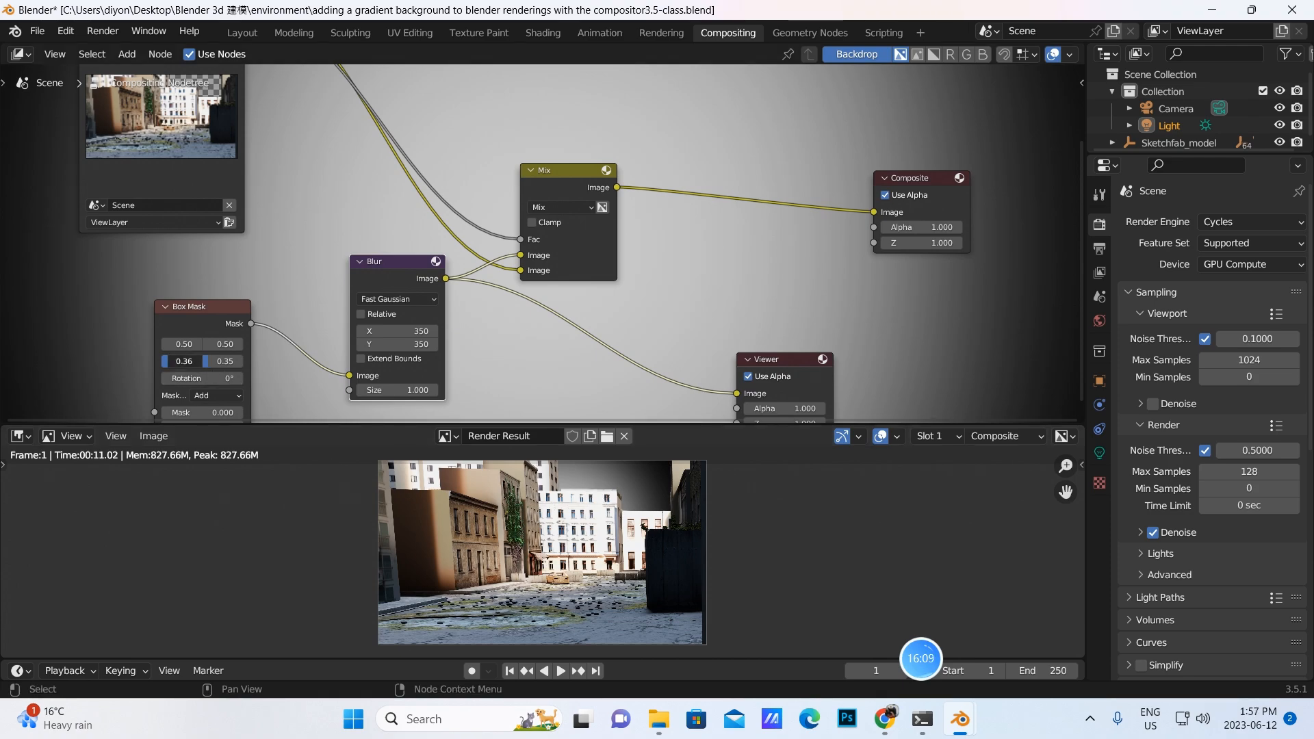
# Set the Box Mask node's width to 0.45 and height to 0.31.
pyautogui.click(185, 360)
pyautogui.press('BackSpace')
pyautogui.write('0.45')
pyautogui.press('Tab')
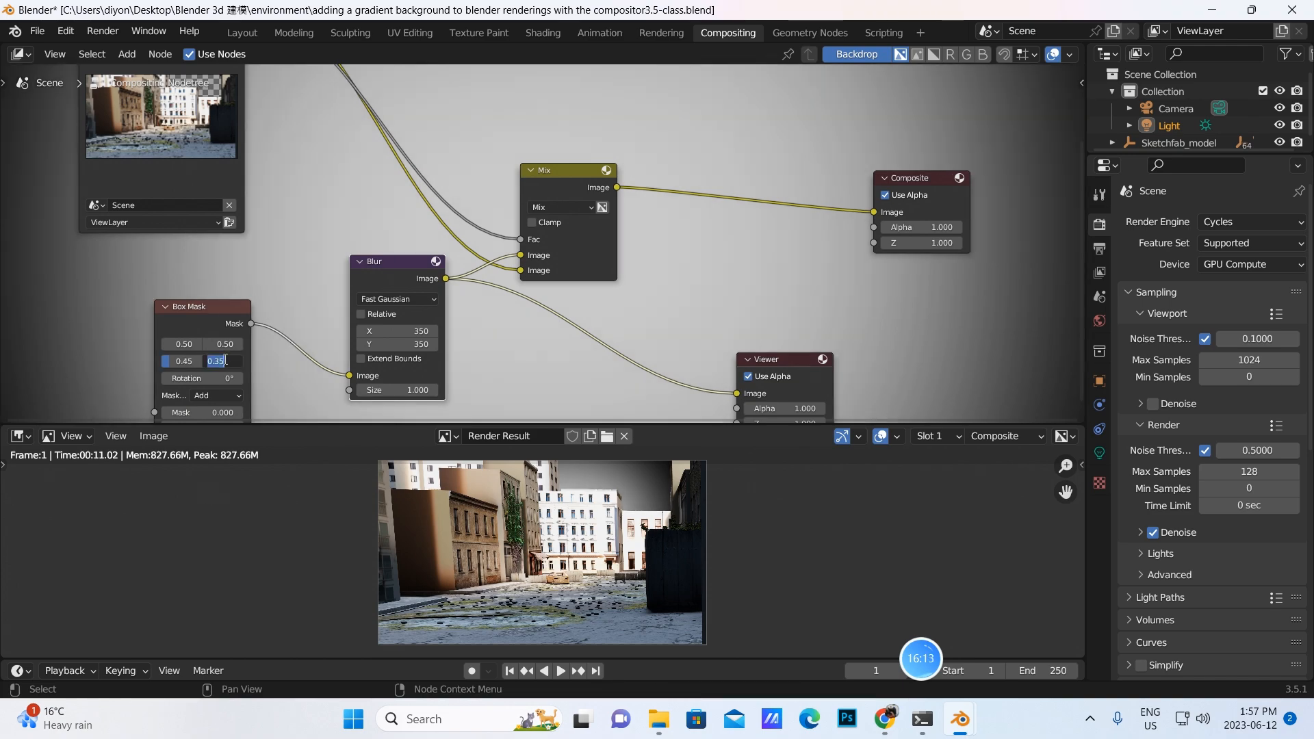
pyautogui.press('BackSpace')
pyautogui.write('0.31')
pyautogui.press('Return')
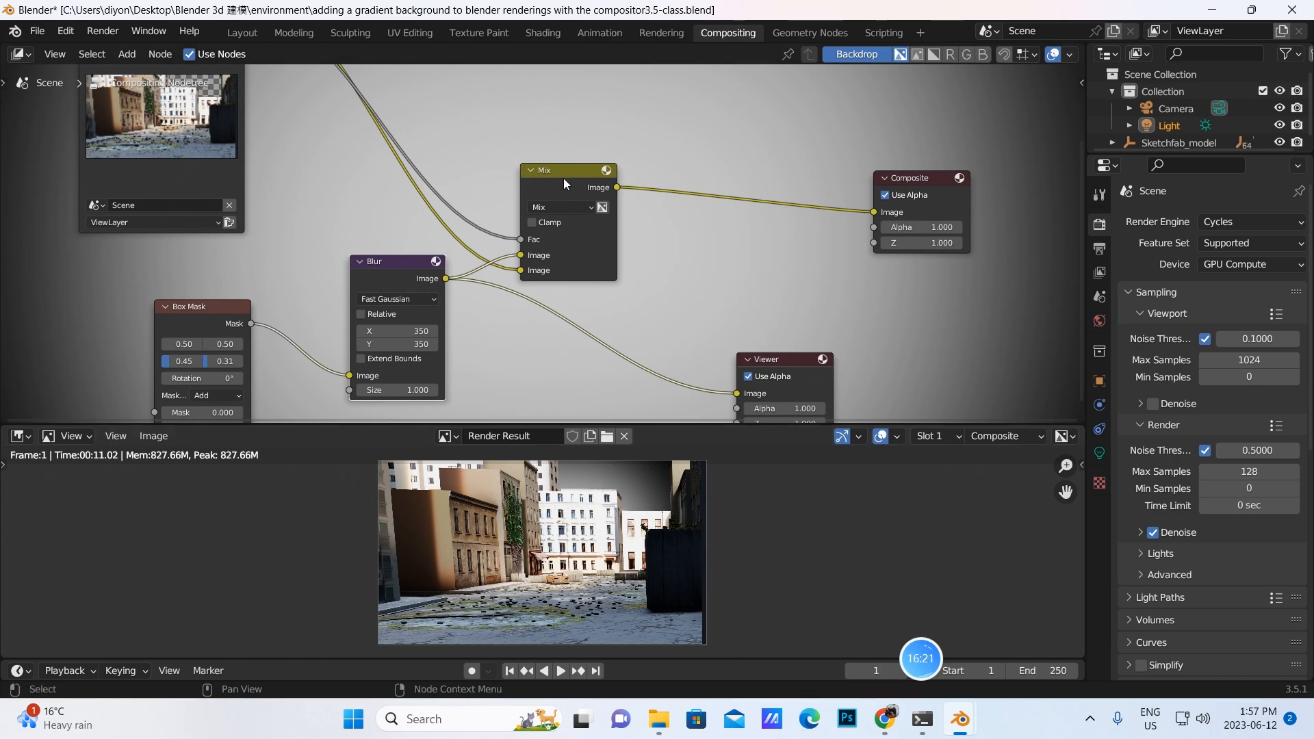
# Insert a second Mix node between the Blur and existing Mix nodes, with the blur feeding its lower Image input.
pyautogui.moveTo(564, 178); pyautogui.dragTo(713, 97)
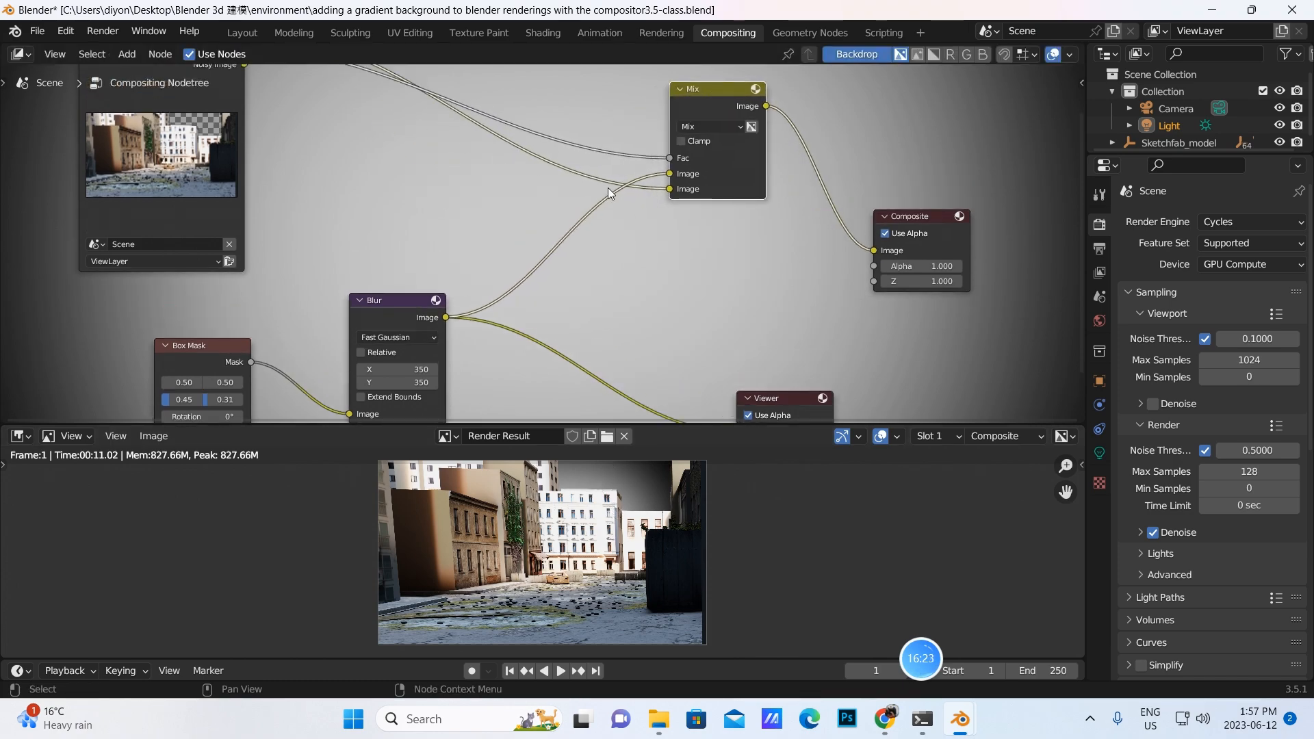
pyautogui.moveTo(378, 311); pyautogui.dragTo(339, 347)
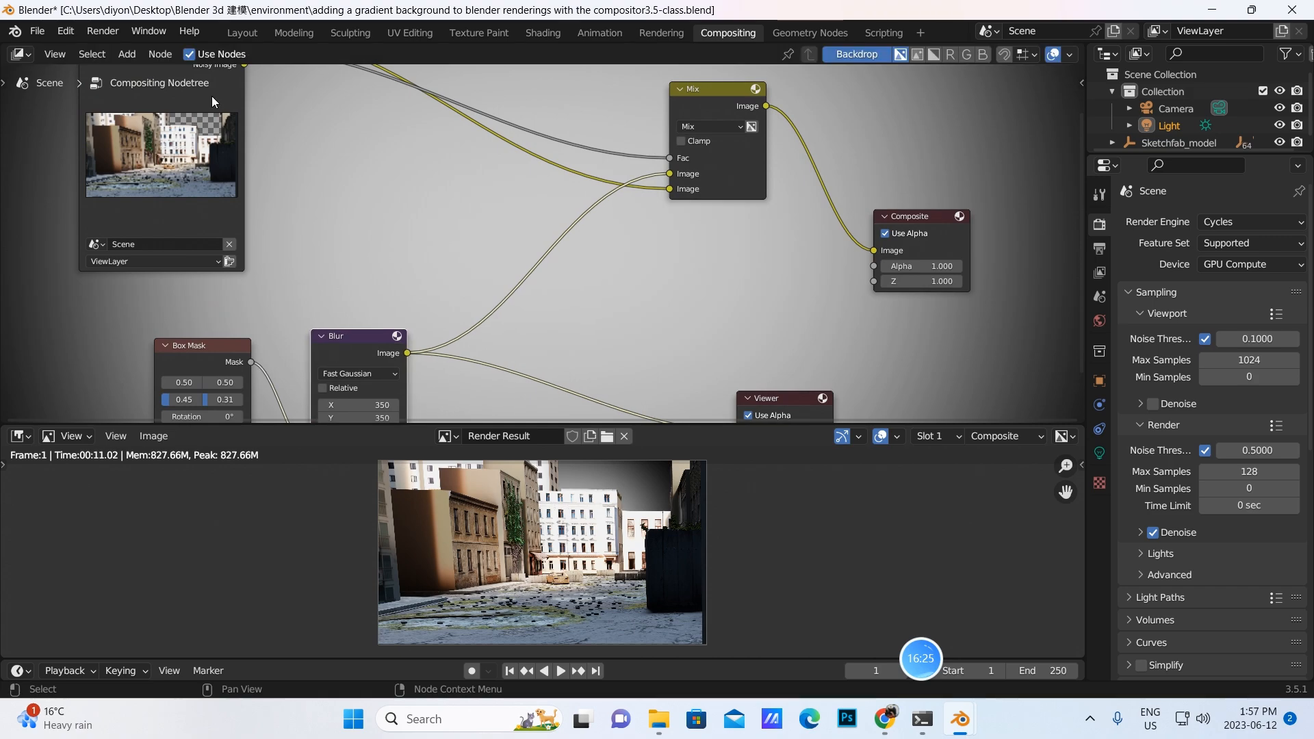
pyautogui.click(127, 54)
pyautogui.click(137, 71)
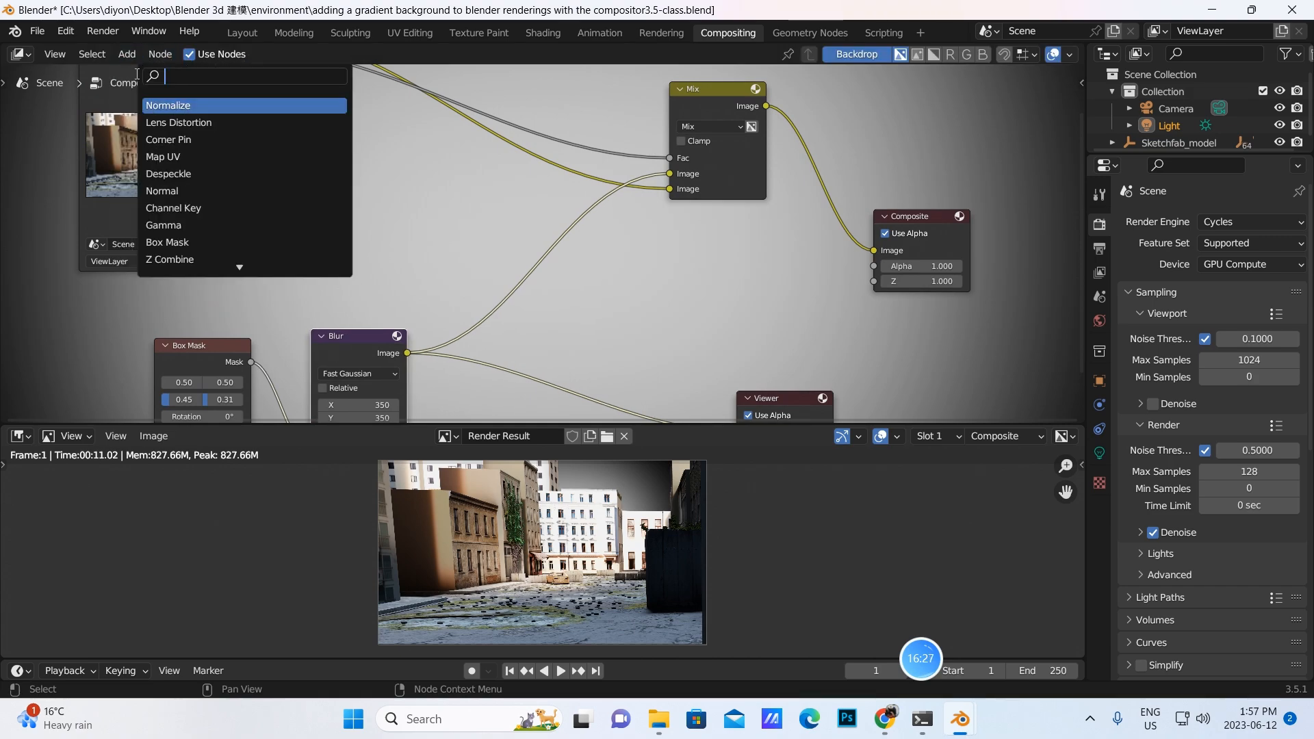
pyautogui.write('mix')
pyautogui.click(173, 105)
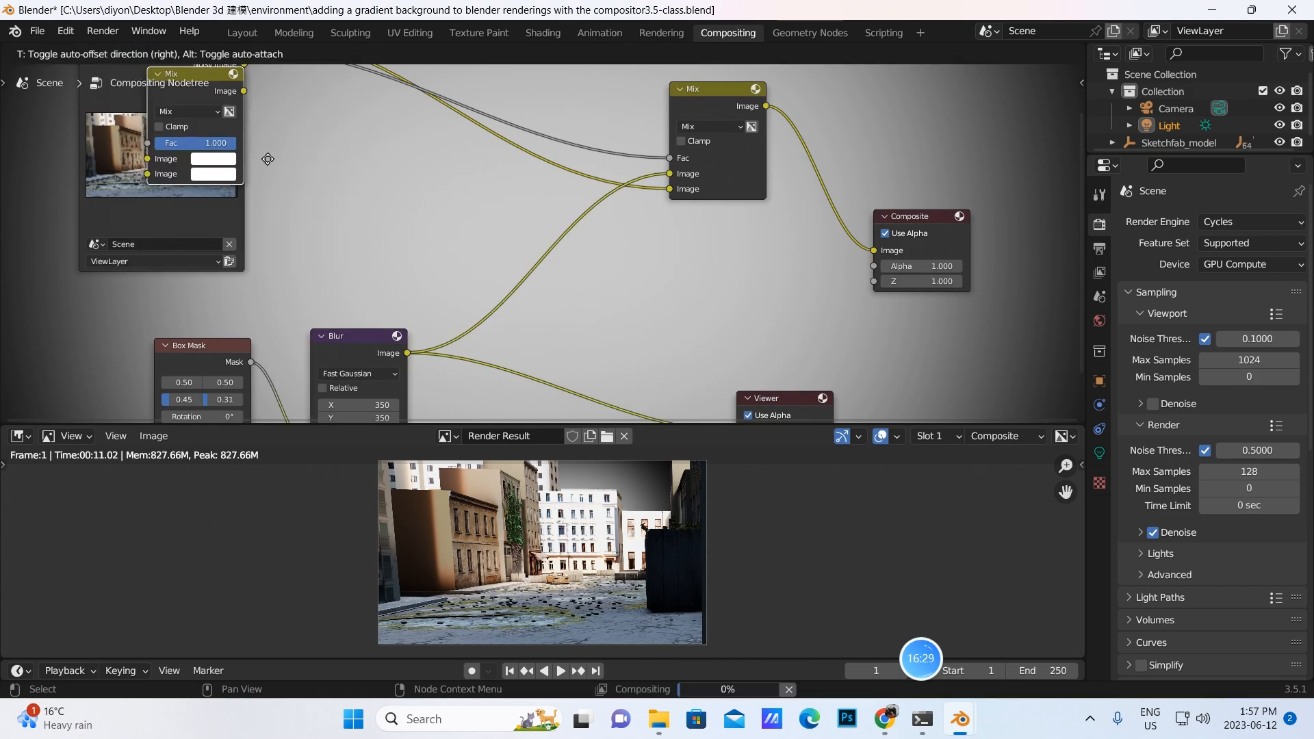
pyautogui.click(560, 260)
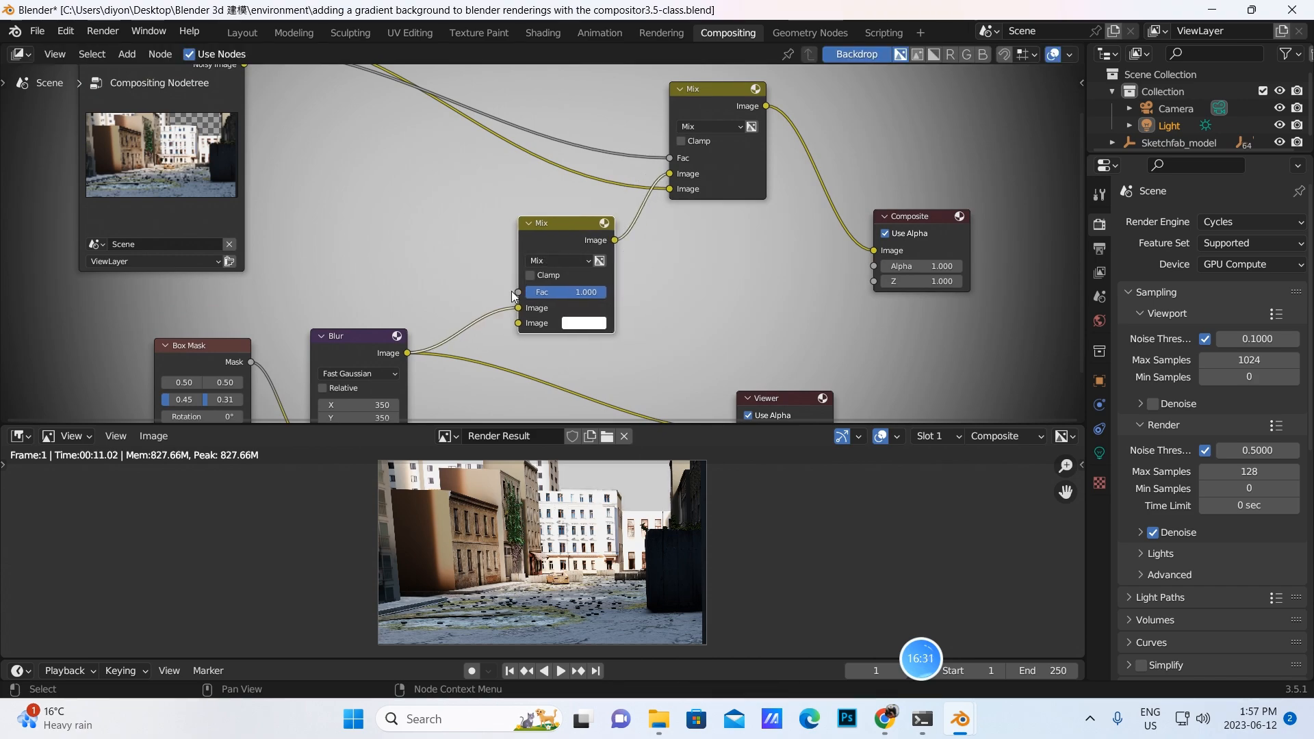
pyautogui.moveTo(513, 309); pyautogui.dragTo(518, 323)
# Set the new Mix node's upper Image colour to orange and its blending mode to Add.
pyautogui.click(582, 310)
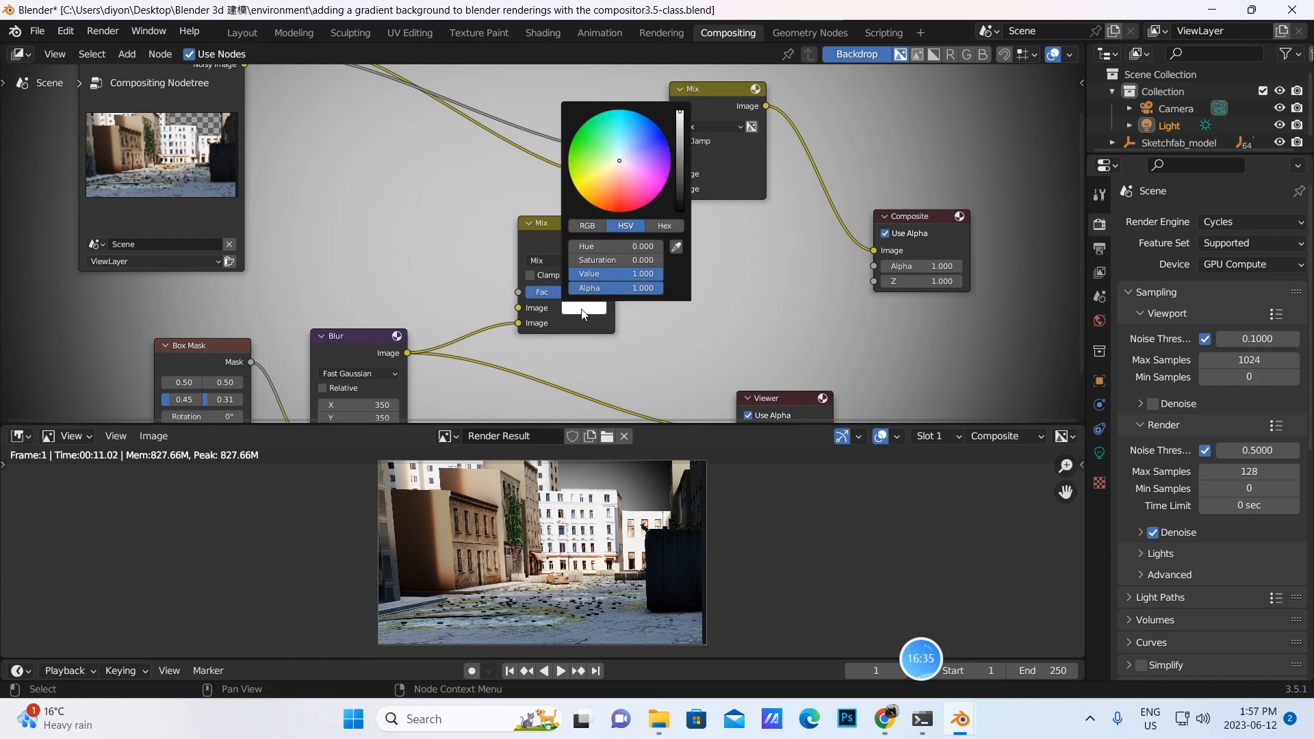
pyautogui.click(602, 199)
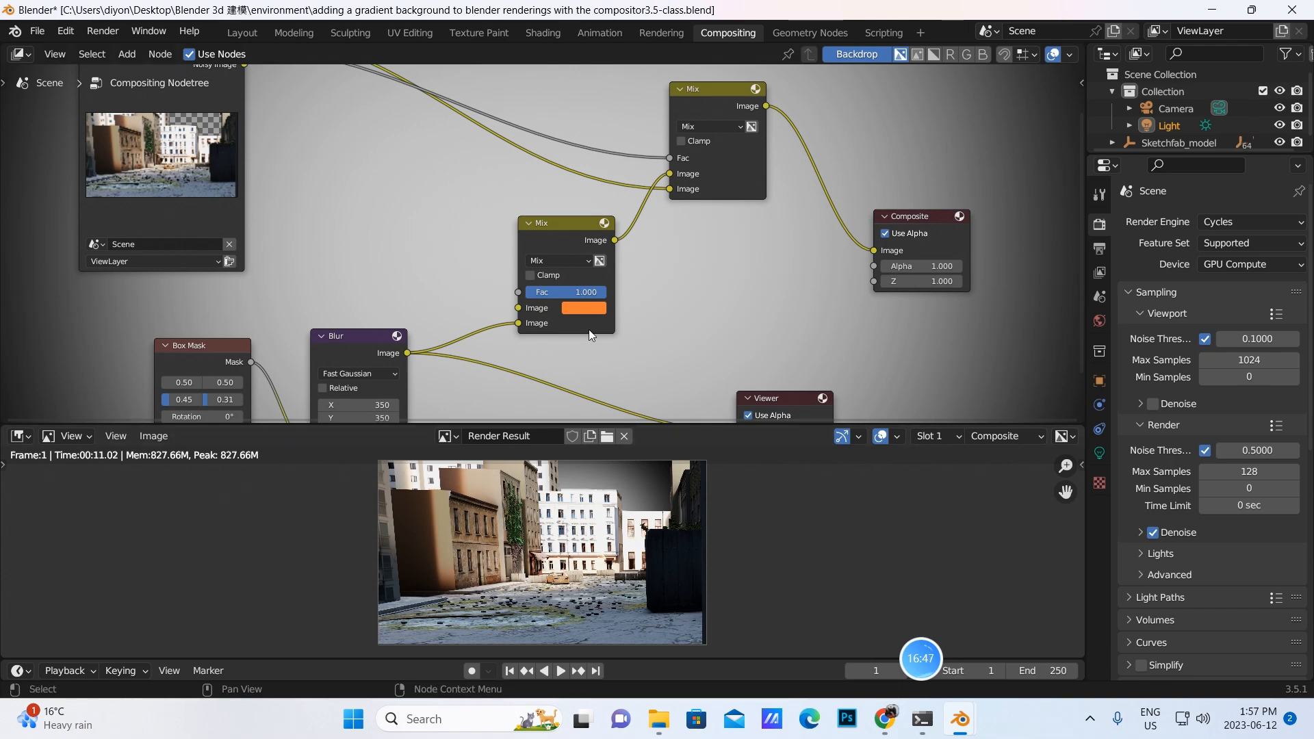
pyautogui.click(588, 260)
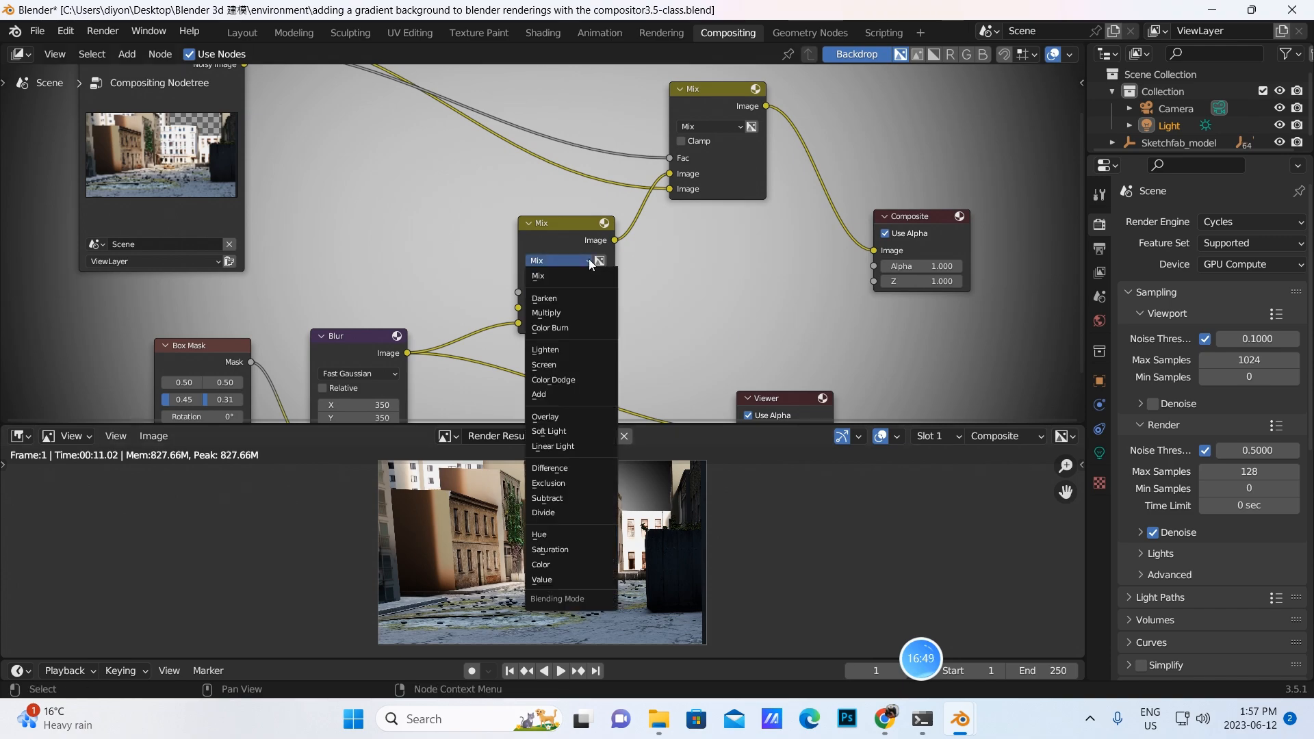
pyautogui.click(535, 396)
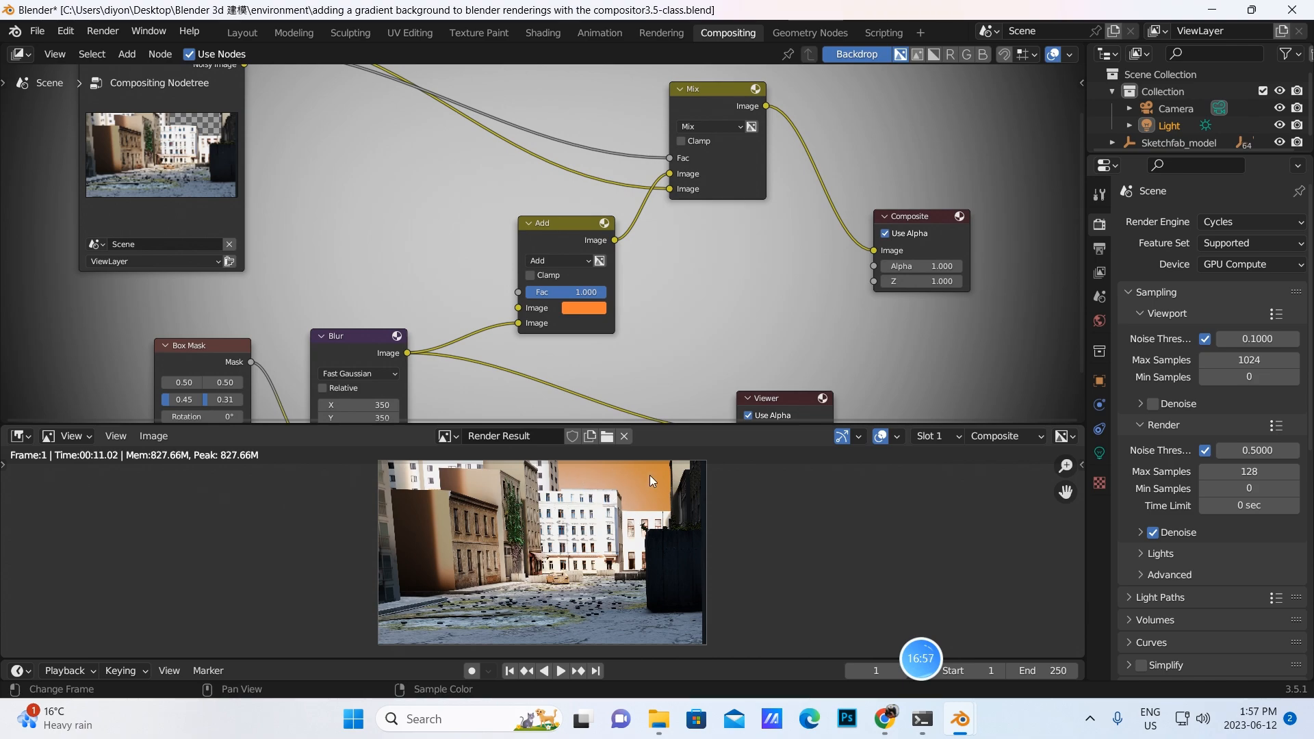
# Move the Box Mask node away from the Blur node and set its mask X position to 0.20.
pyautogui.moveTo(206, 355); pyautogui.dragTo(178, 330)
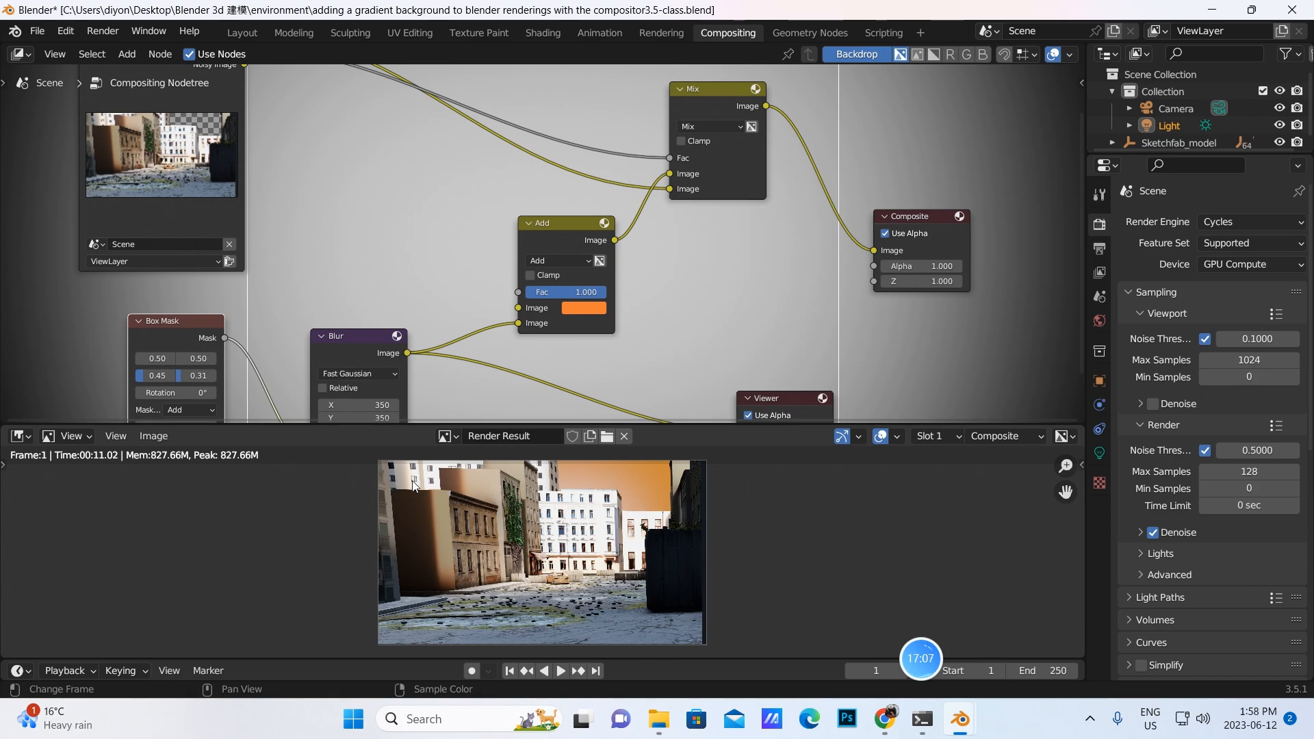
pyautogui.click(154, 357)
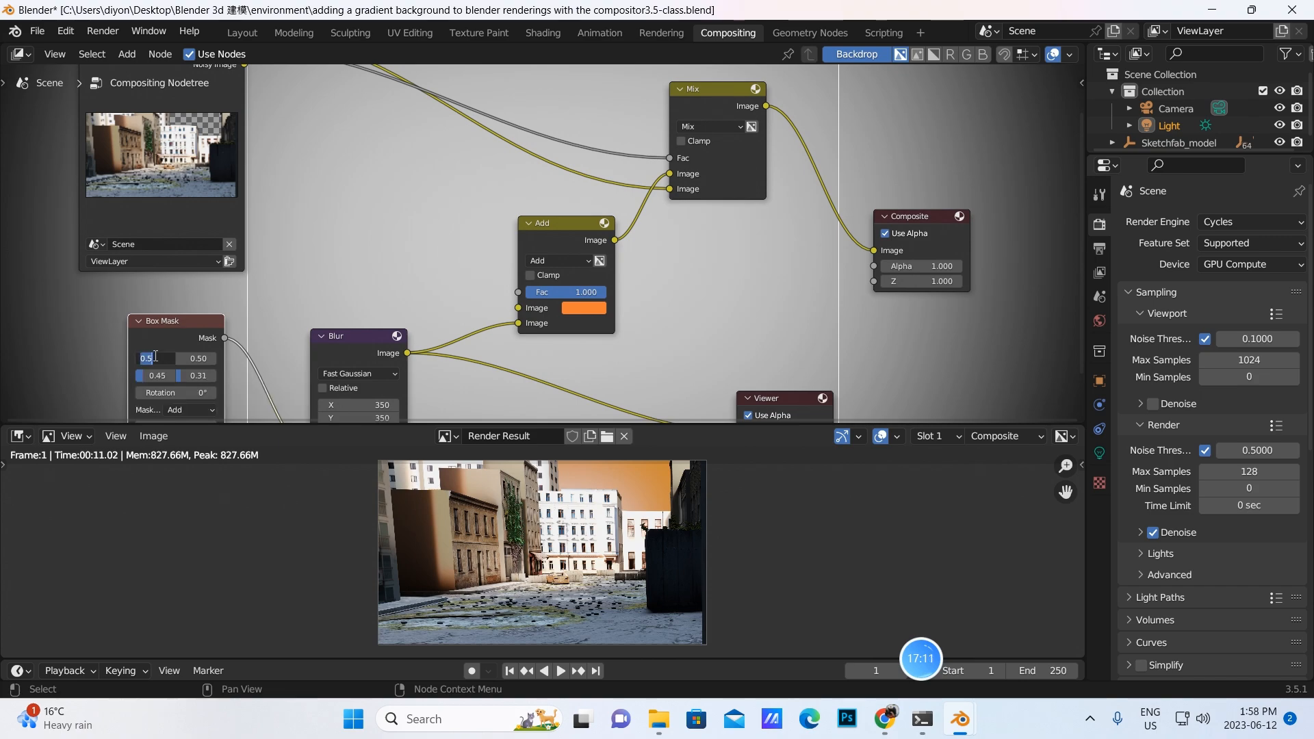
pyautogui.press('BackSpace')
pyautogui.write('0.2')
pyautogui.press('Return')
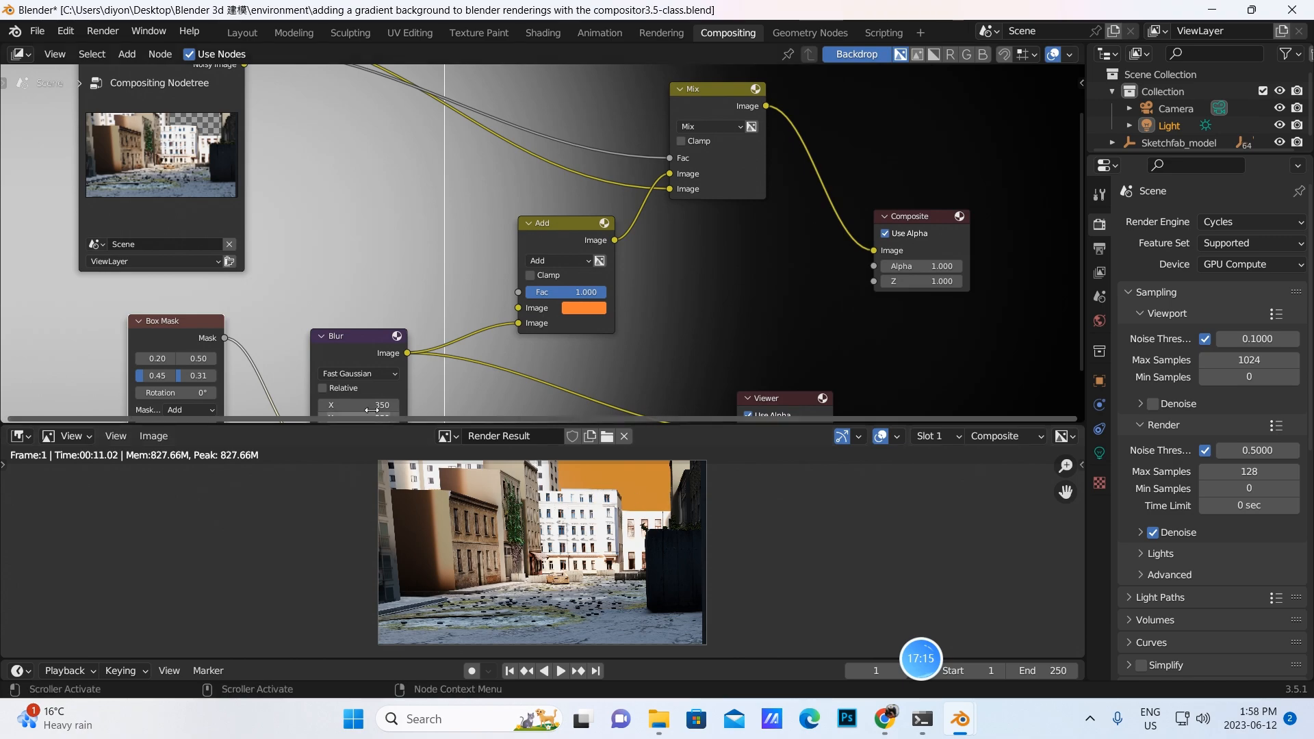
# Restore the Box Mask's X position to 0.50.
pyautogui.click(156, 359)
pyautogui.press('BackSpace')
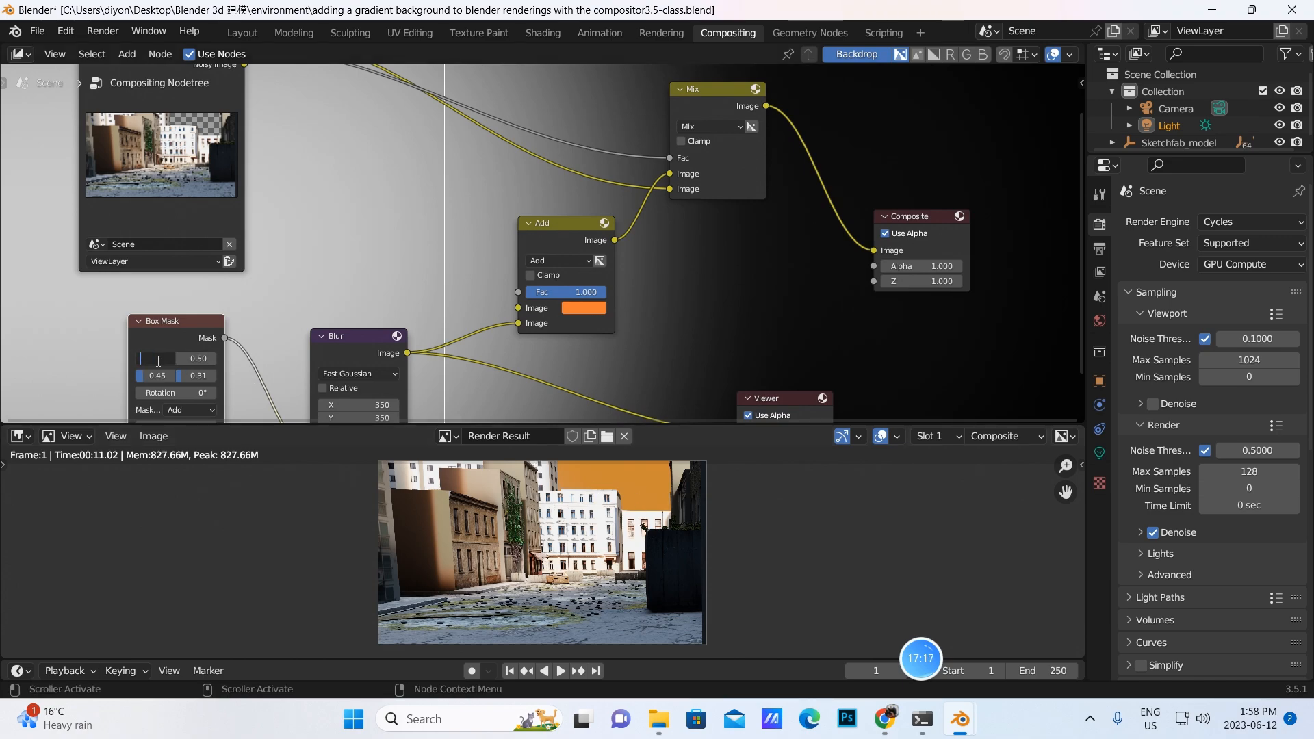
pyautogui.write('0.50')
pyautogui.press('Return')
# Set the Box Mask's Y position to 0.70.
pyautogui.click(196, 357)
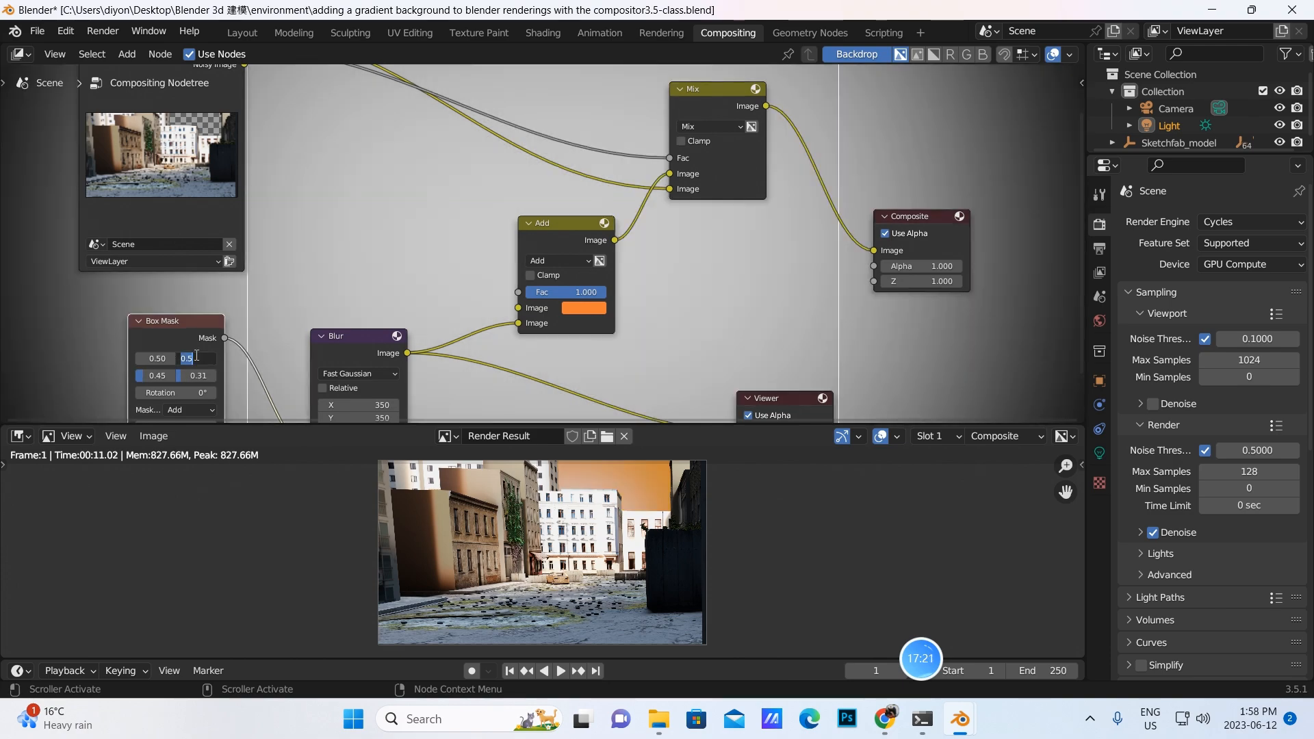
pyautogui.write('0.7')
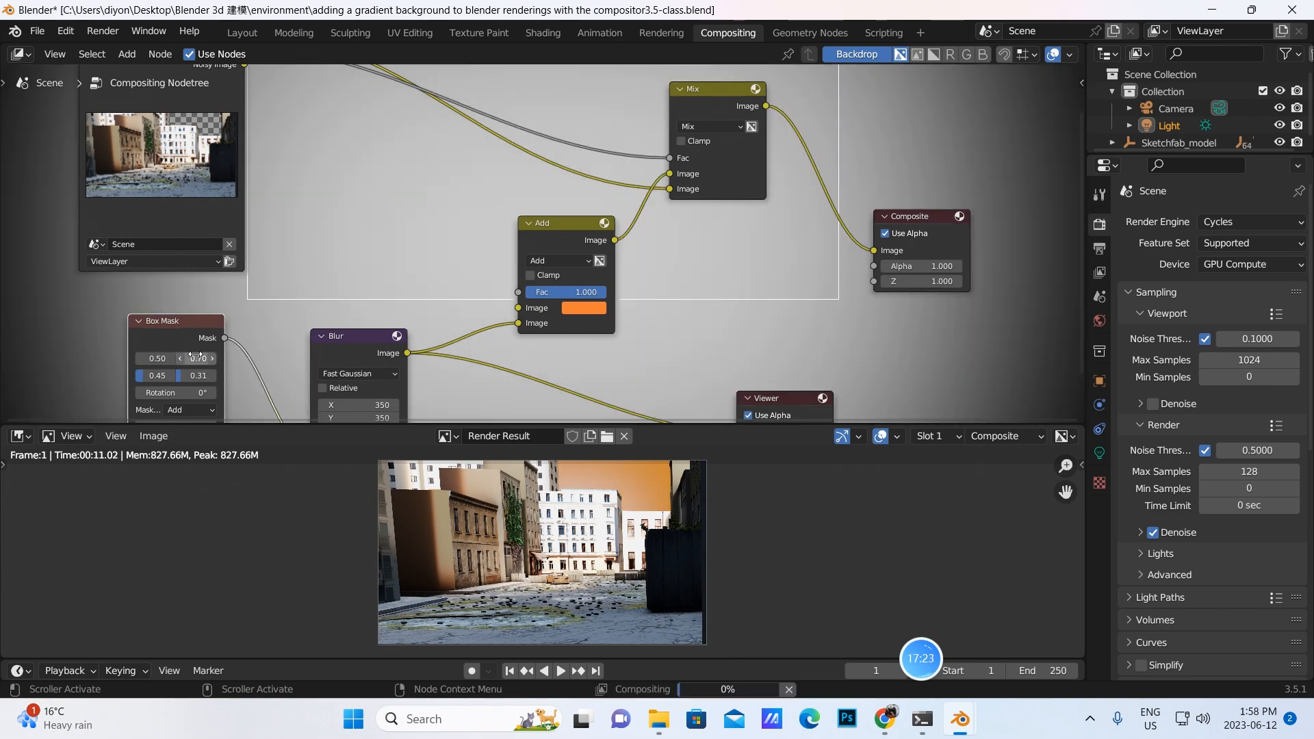
pyautogui.press('Return')
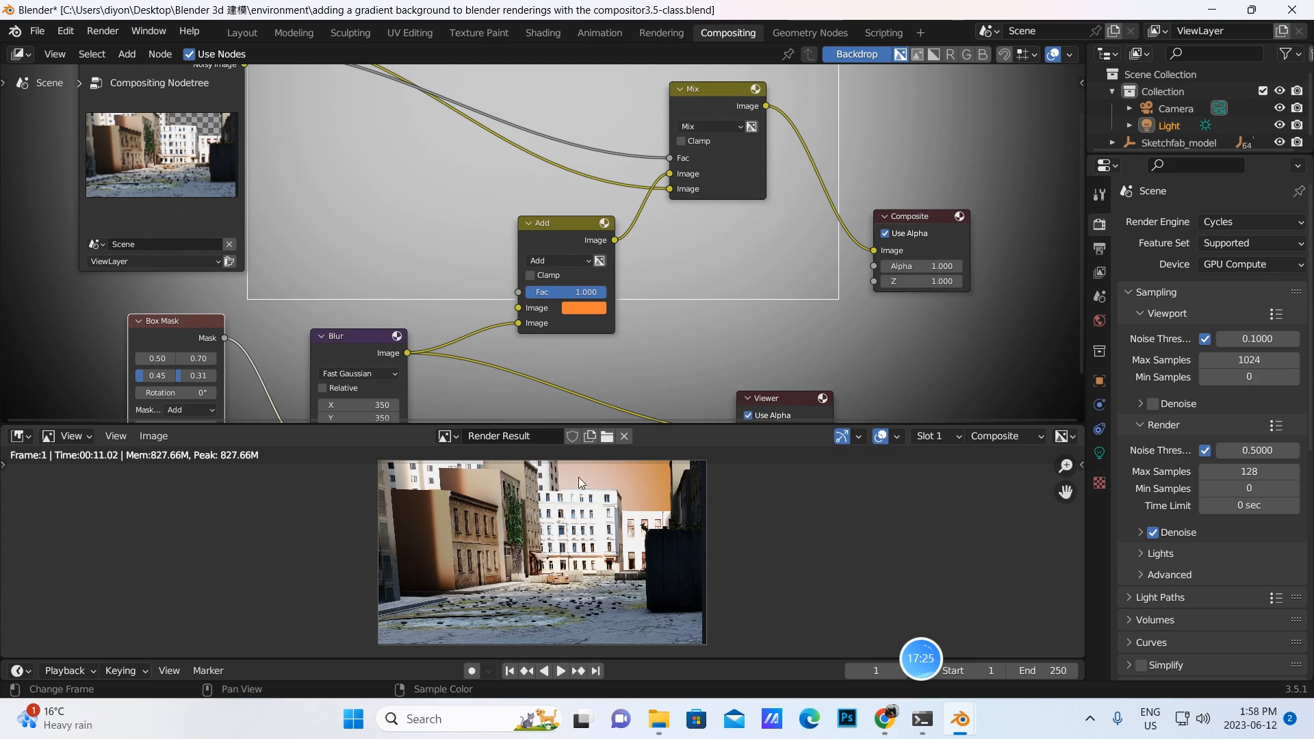
# Return the Box Mask's Y position to 0.50 and raise it to 0.60.
pyautogui.click(197, 359)
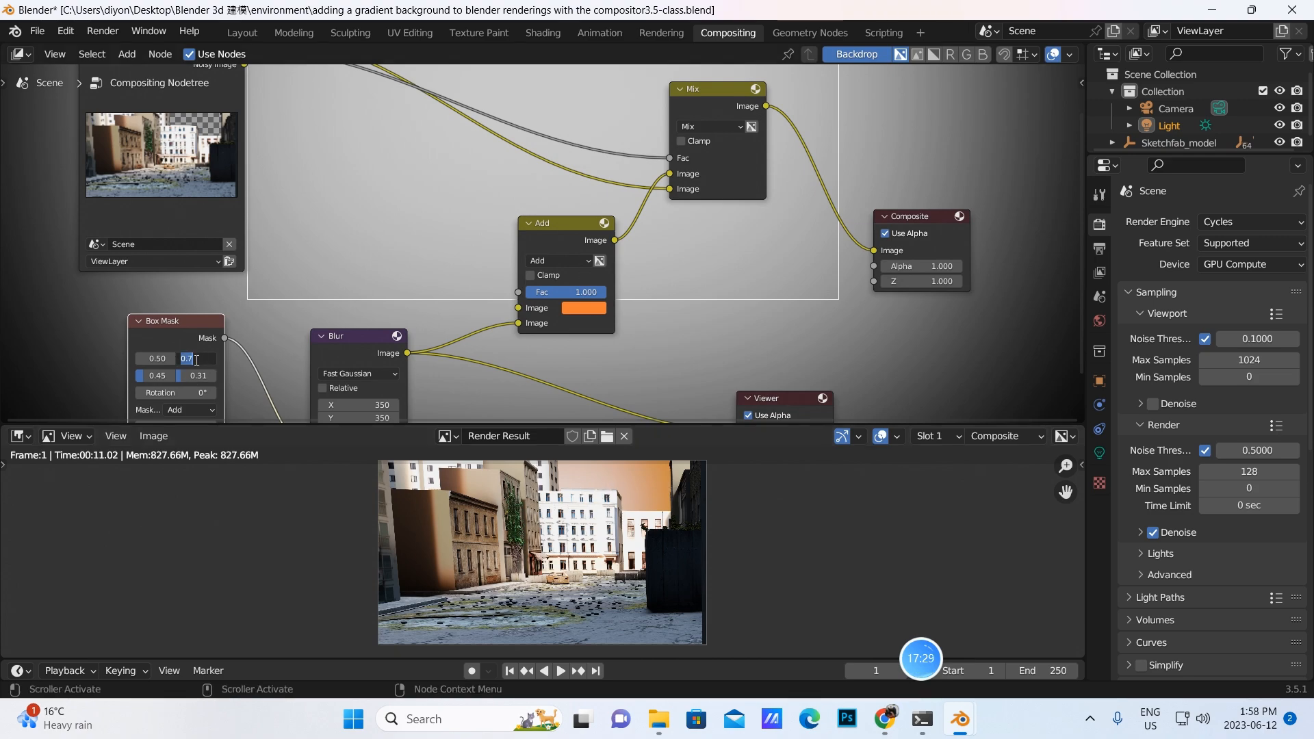
pyautogui.write('0.50')
pyautogui.press('Return')
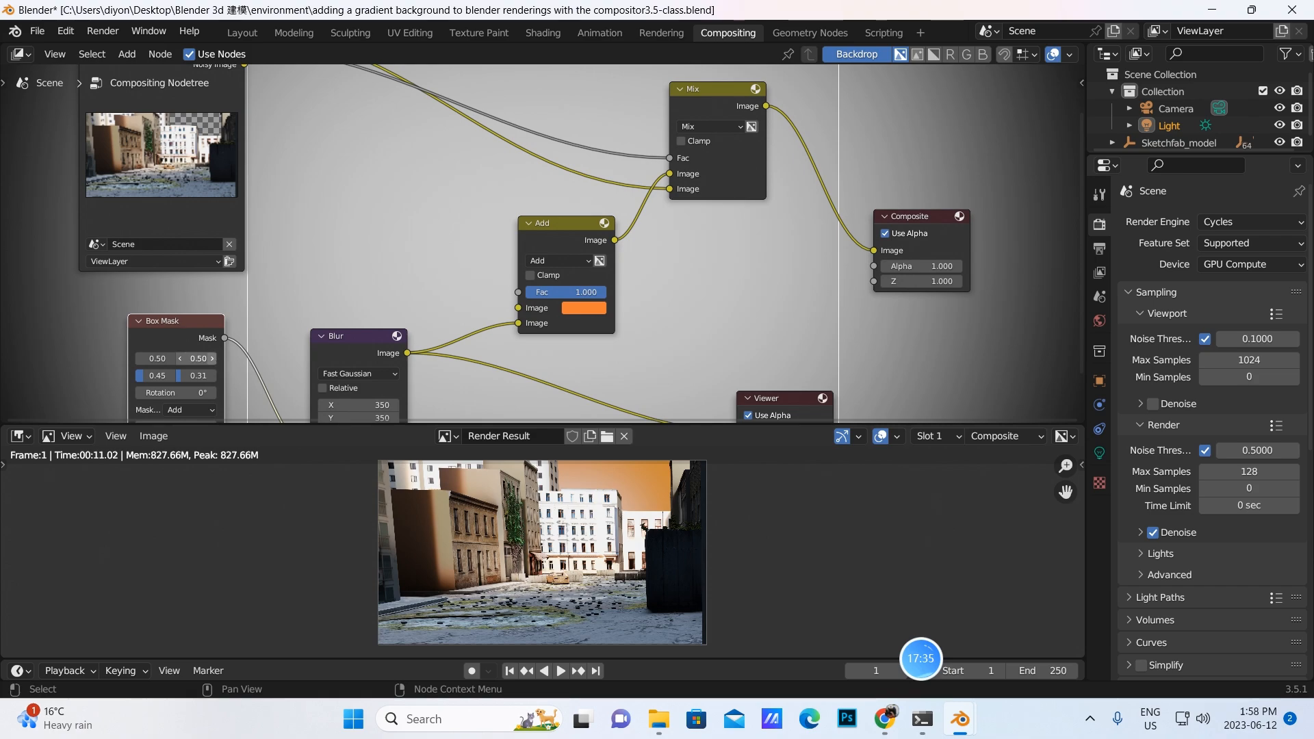
pyautogui.click(213, 358)
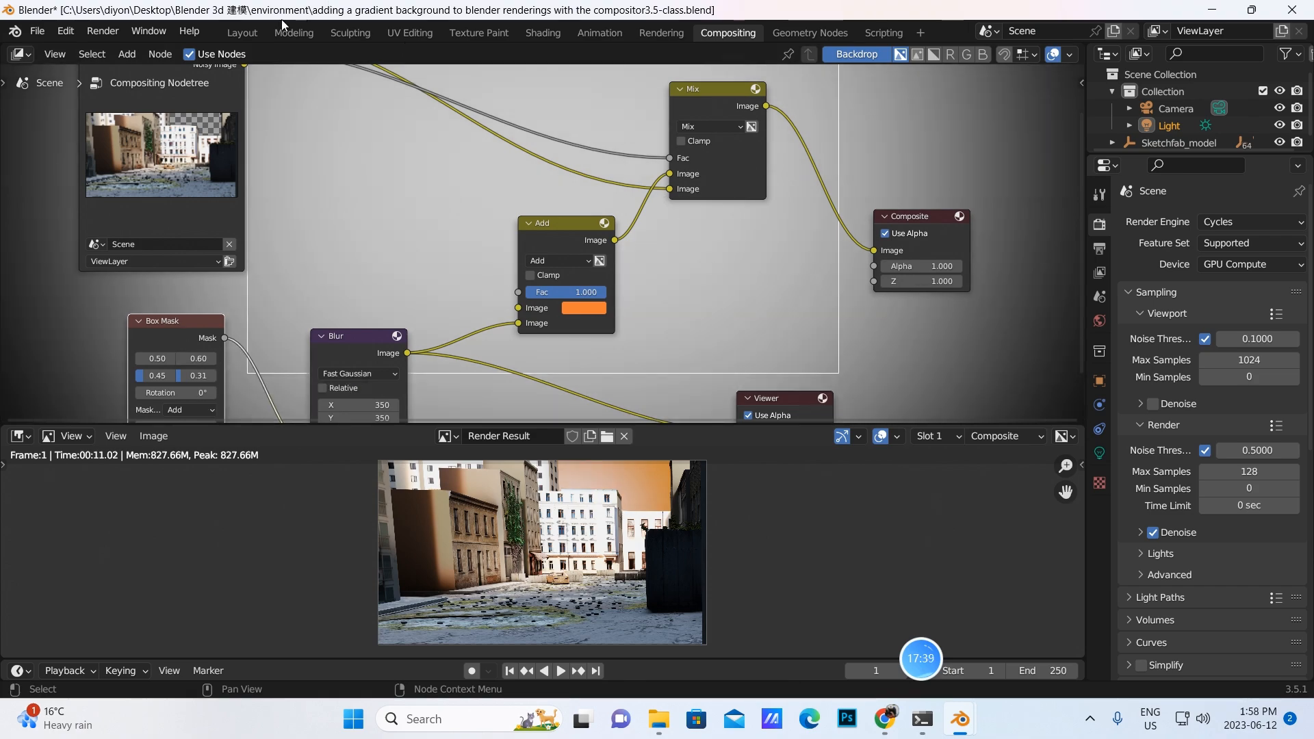
# Show the Layout workspace's camera view in rendered shading and render the image.
pyautogui.click(237, 36)
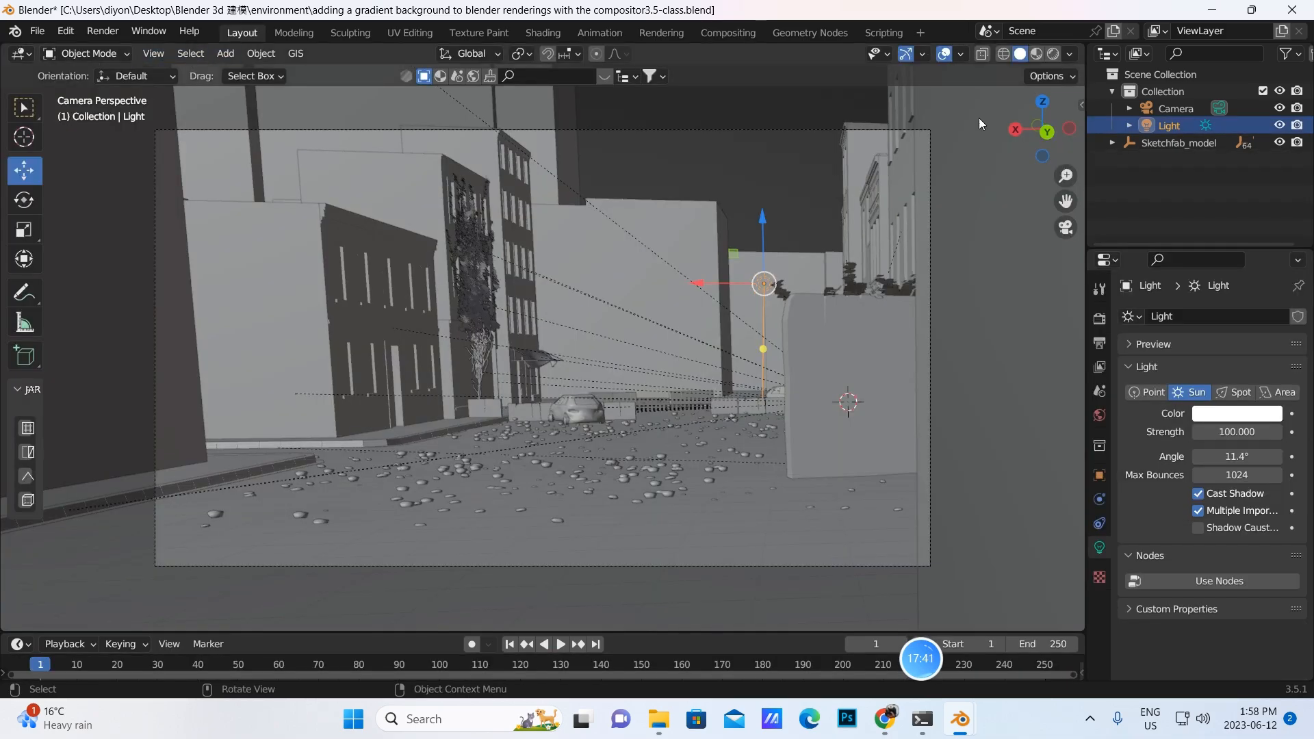
pyautogui.click(1054, 54)
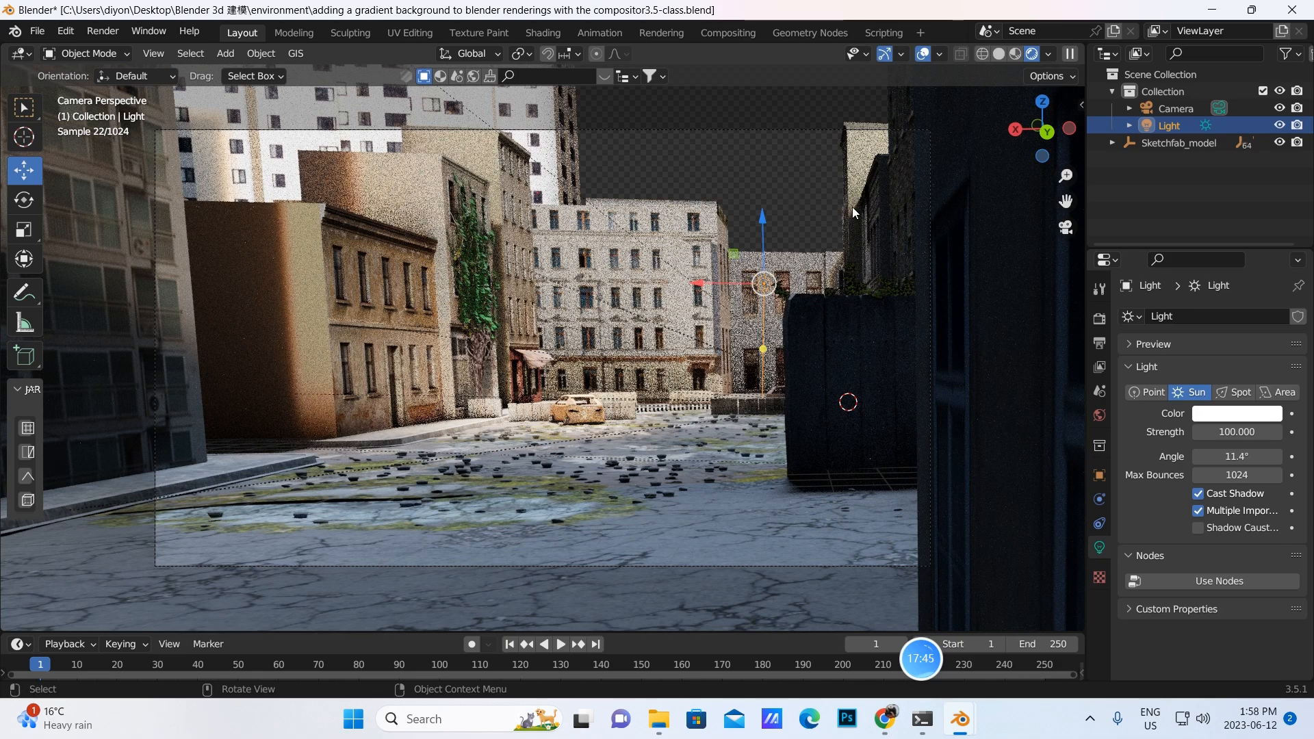
pyautogui.click(94, 32)
pyautogui.click(121, 49)
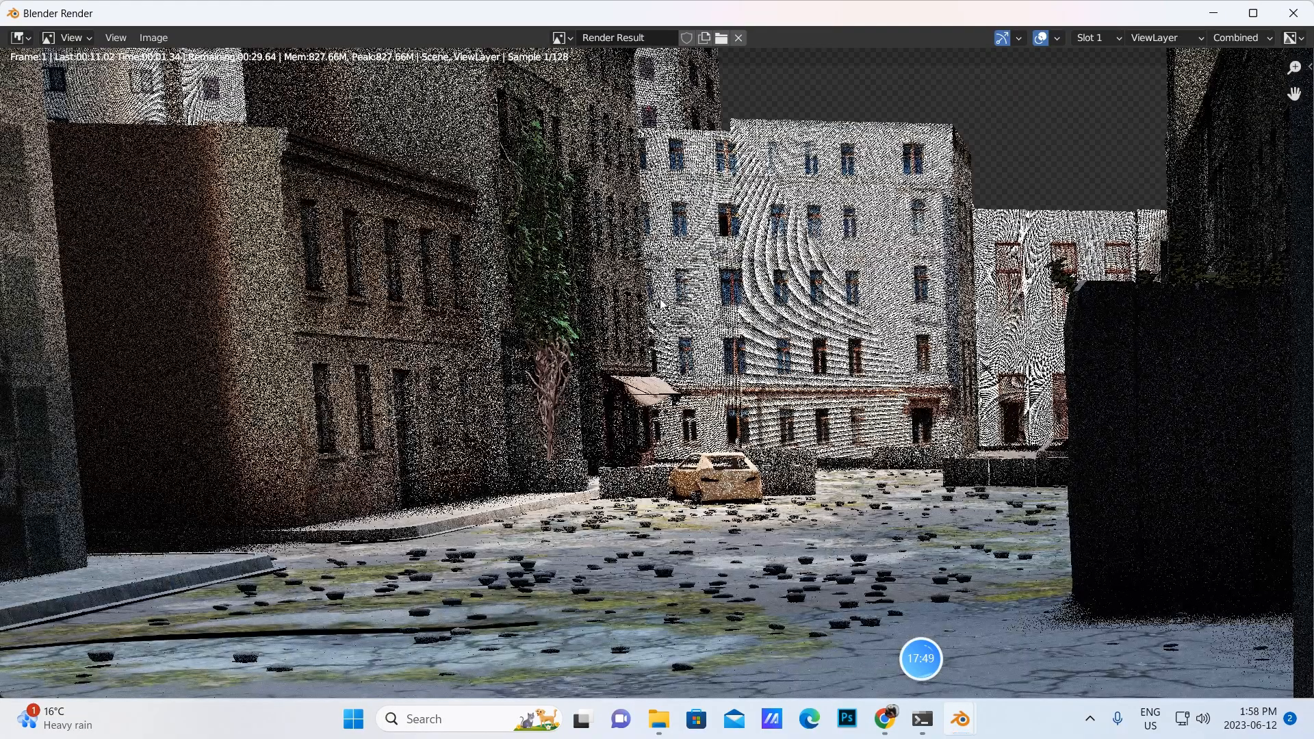
# Start saving the finished render as gradient-background.jpg in JPEG format, and cancel the save.
pyautogui.click(155, 38)
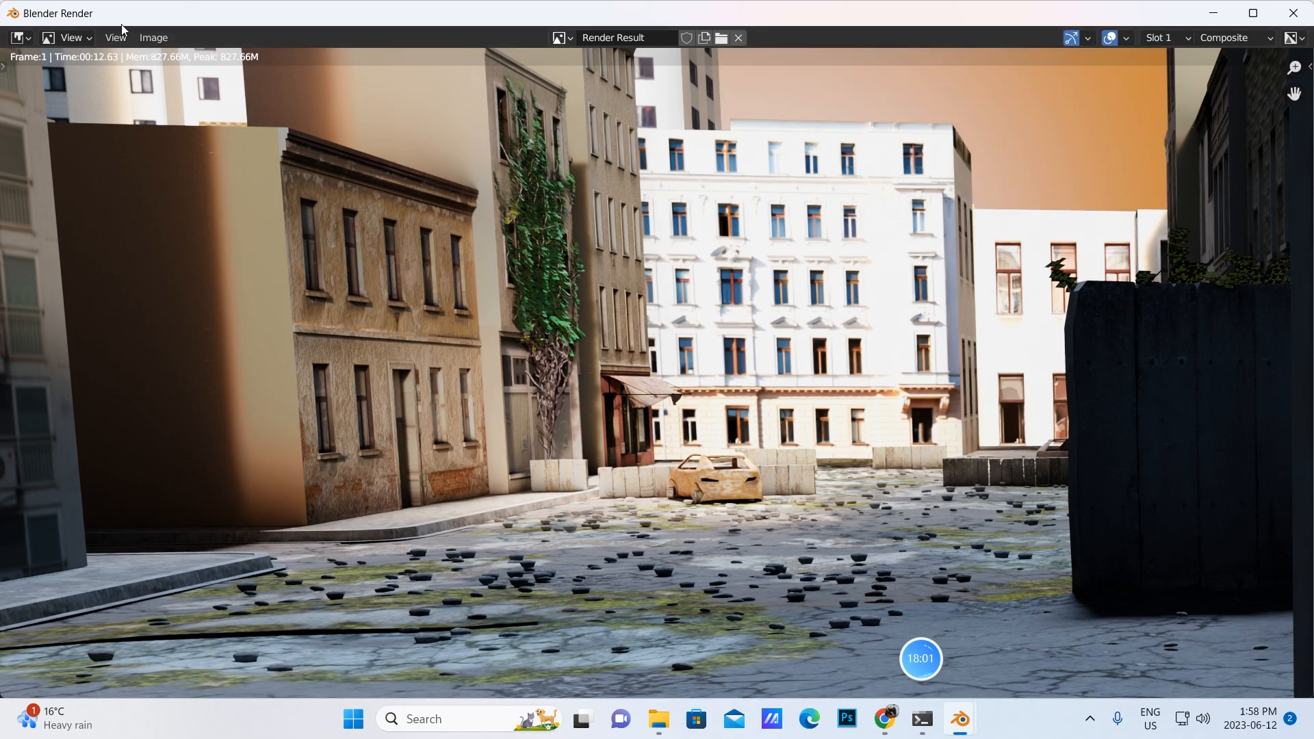
pyautogui.click(153, 38)
pyautogui.click(154, 38)
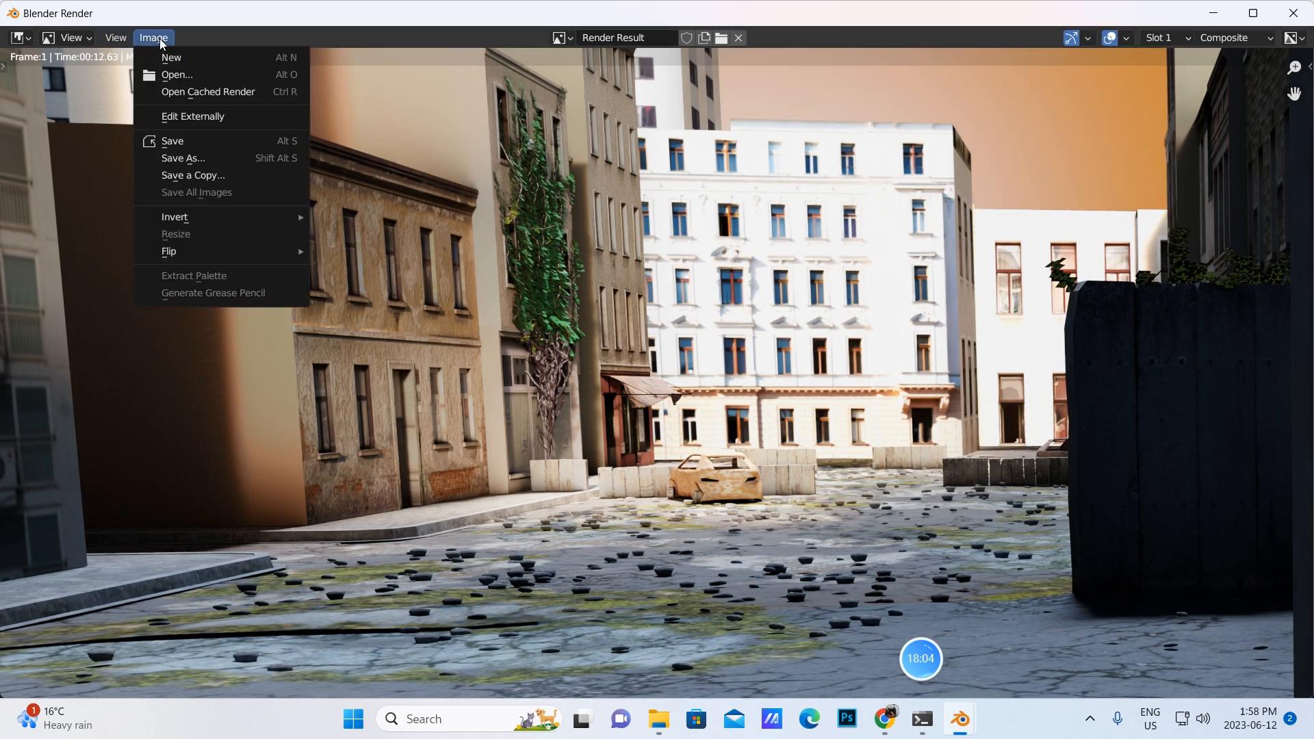
pyautogui.click(173, 141)
pyautogui.click(1301, 206)
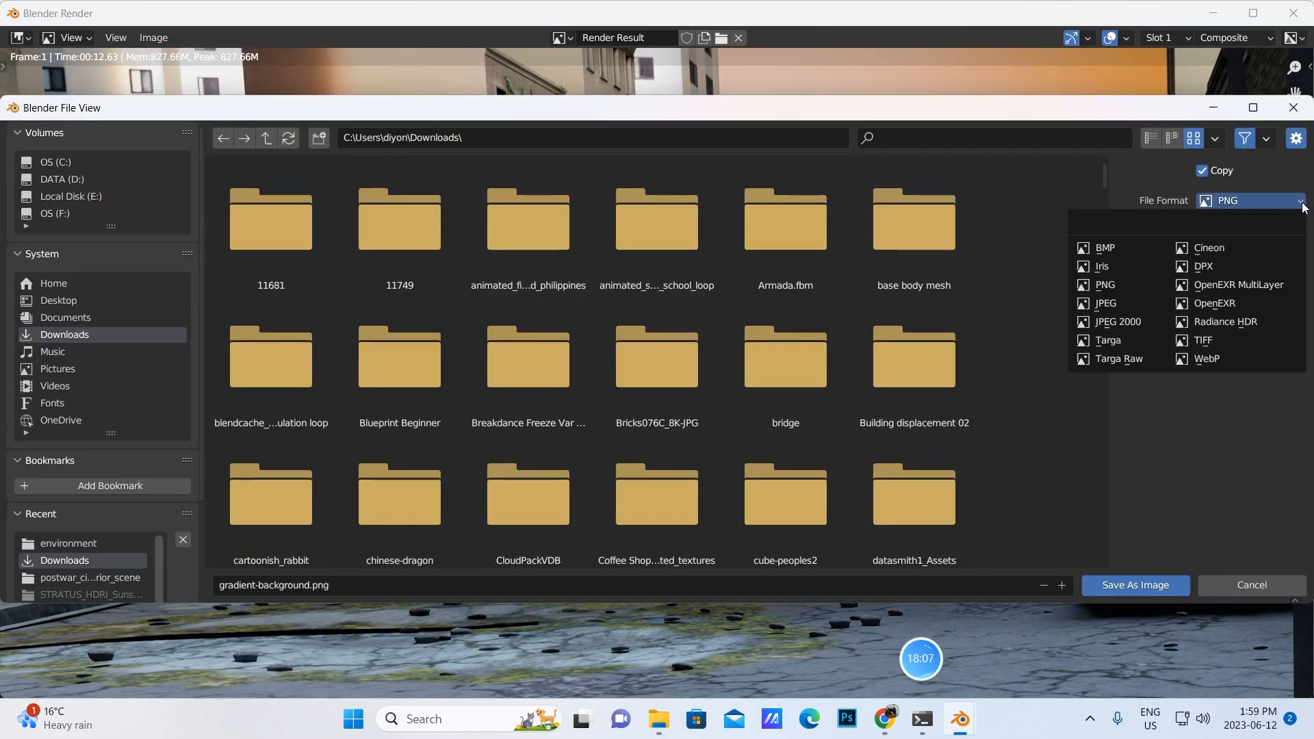
pyautogui.click(1109, 304)
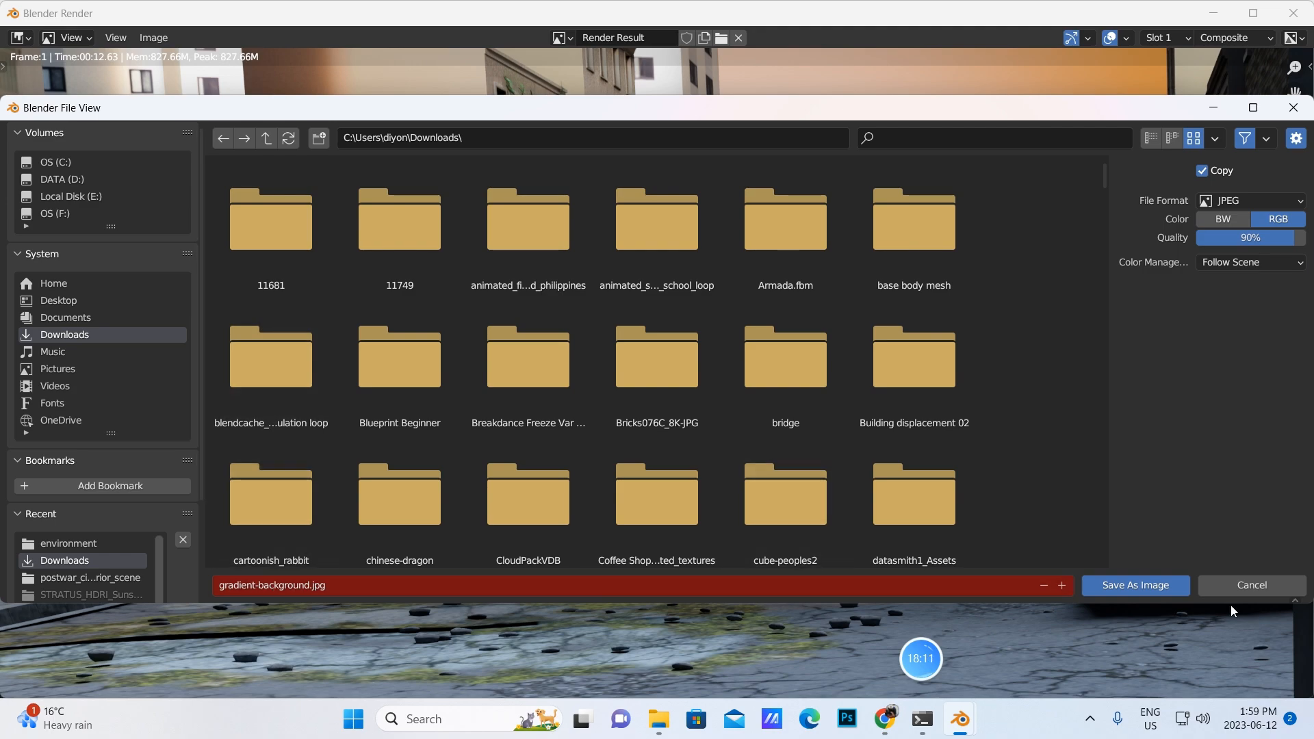
pyautogui.click(1251, 585)
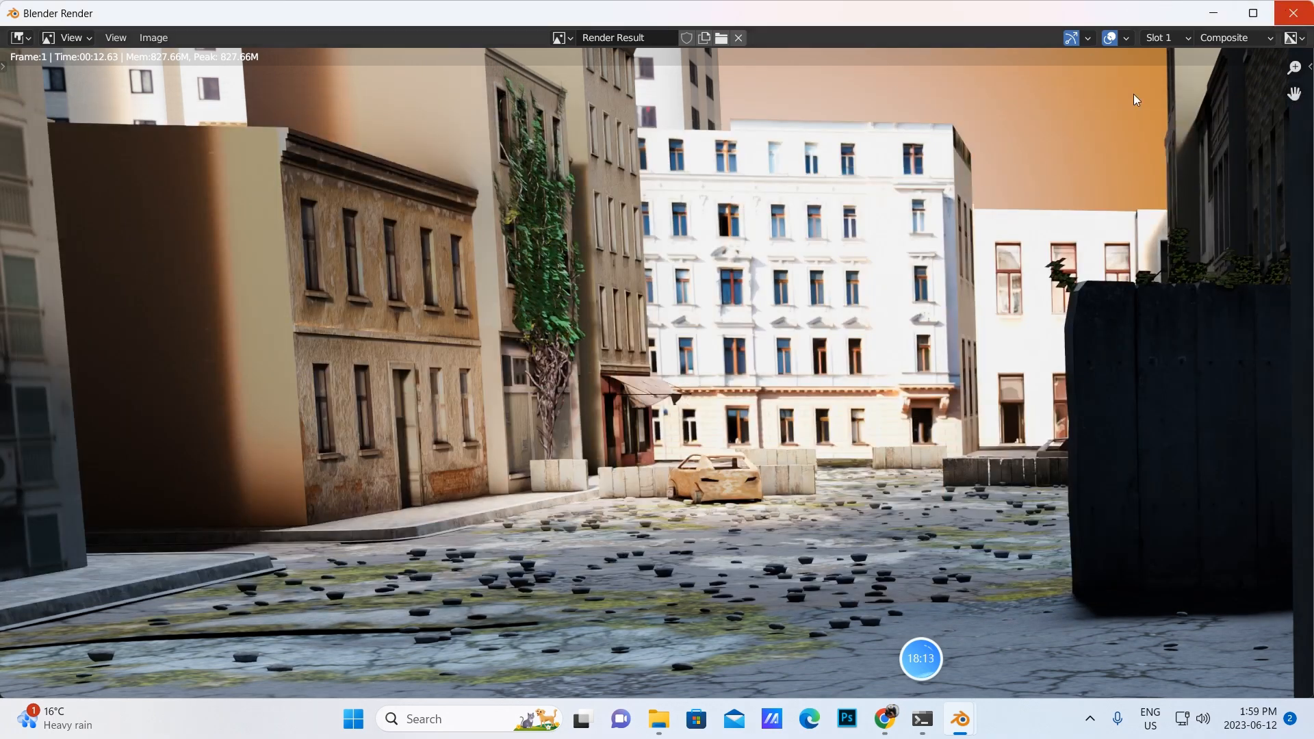